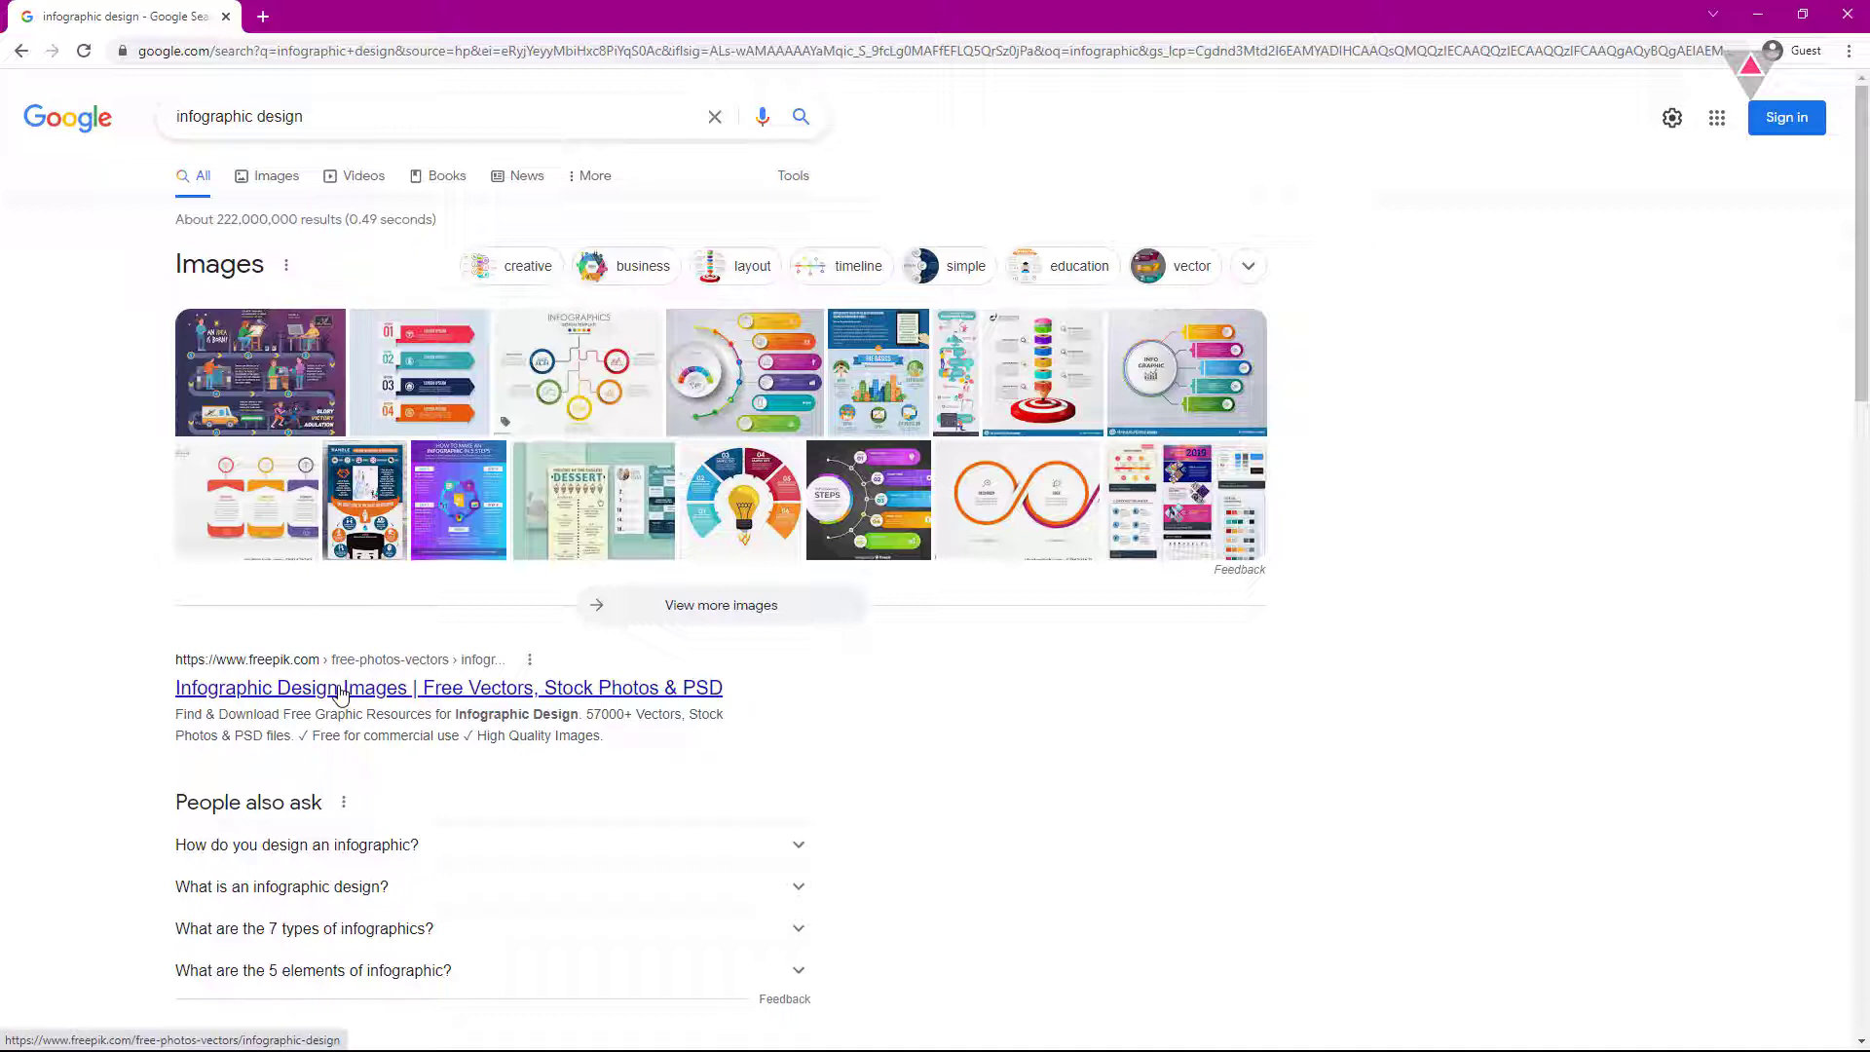
Open the Freepik infographic design search result in a new browser tab and switch to it.
right_click(340, 694)
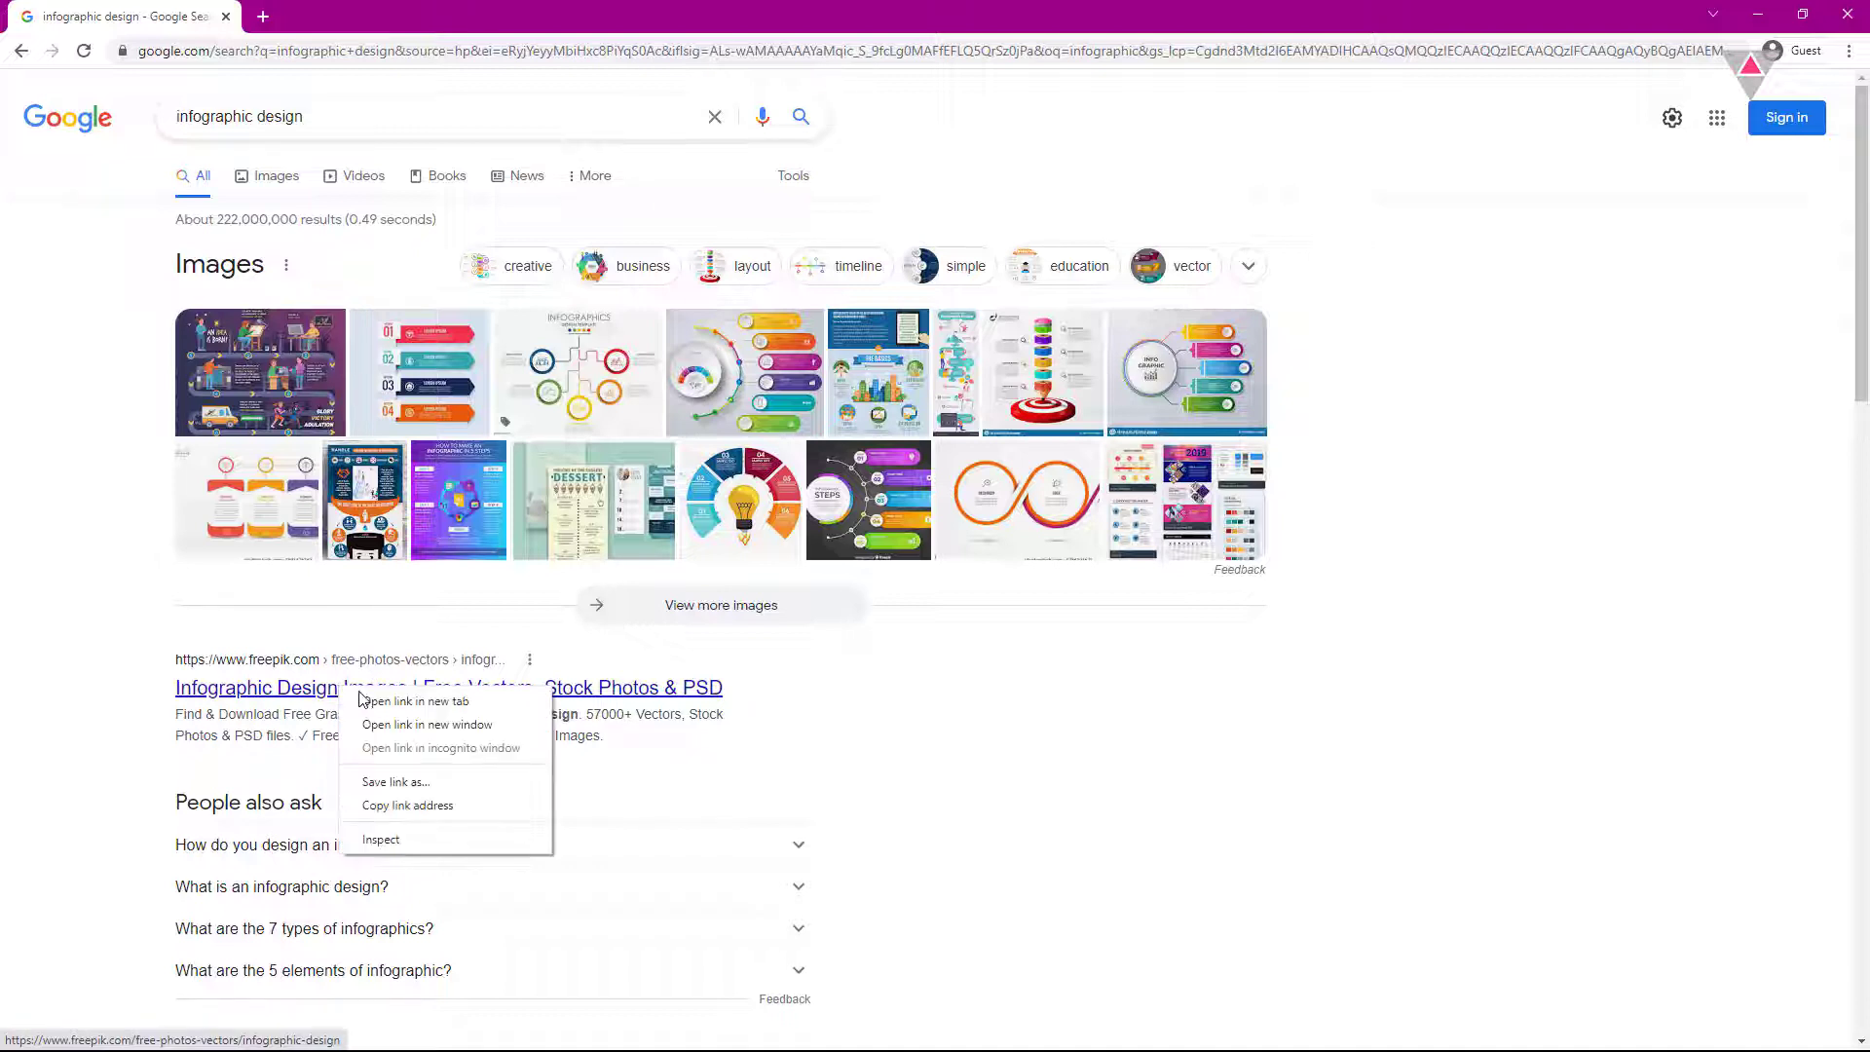
left_click(390, 704)
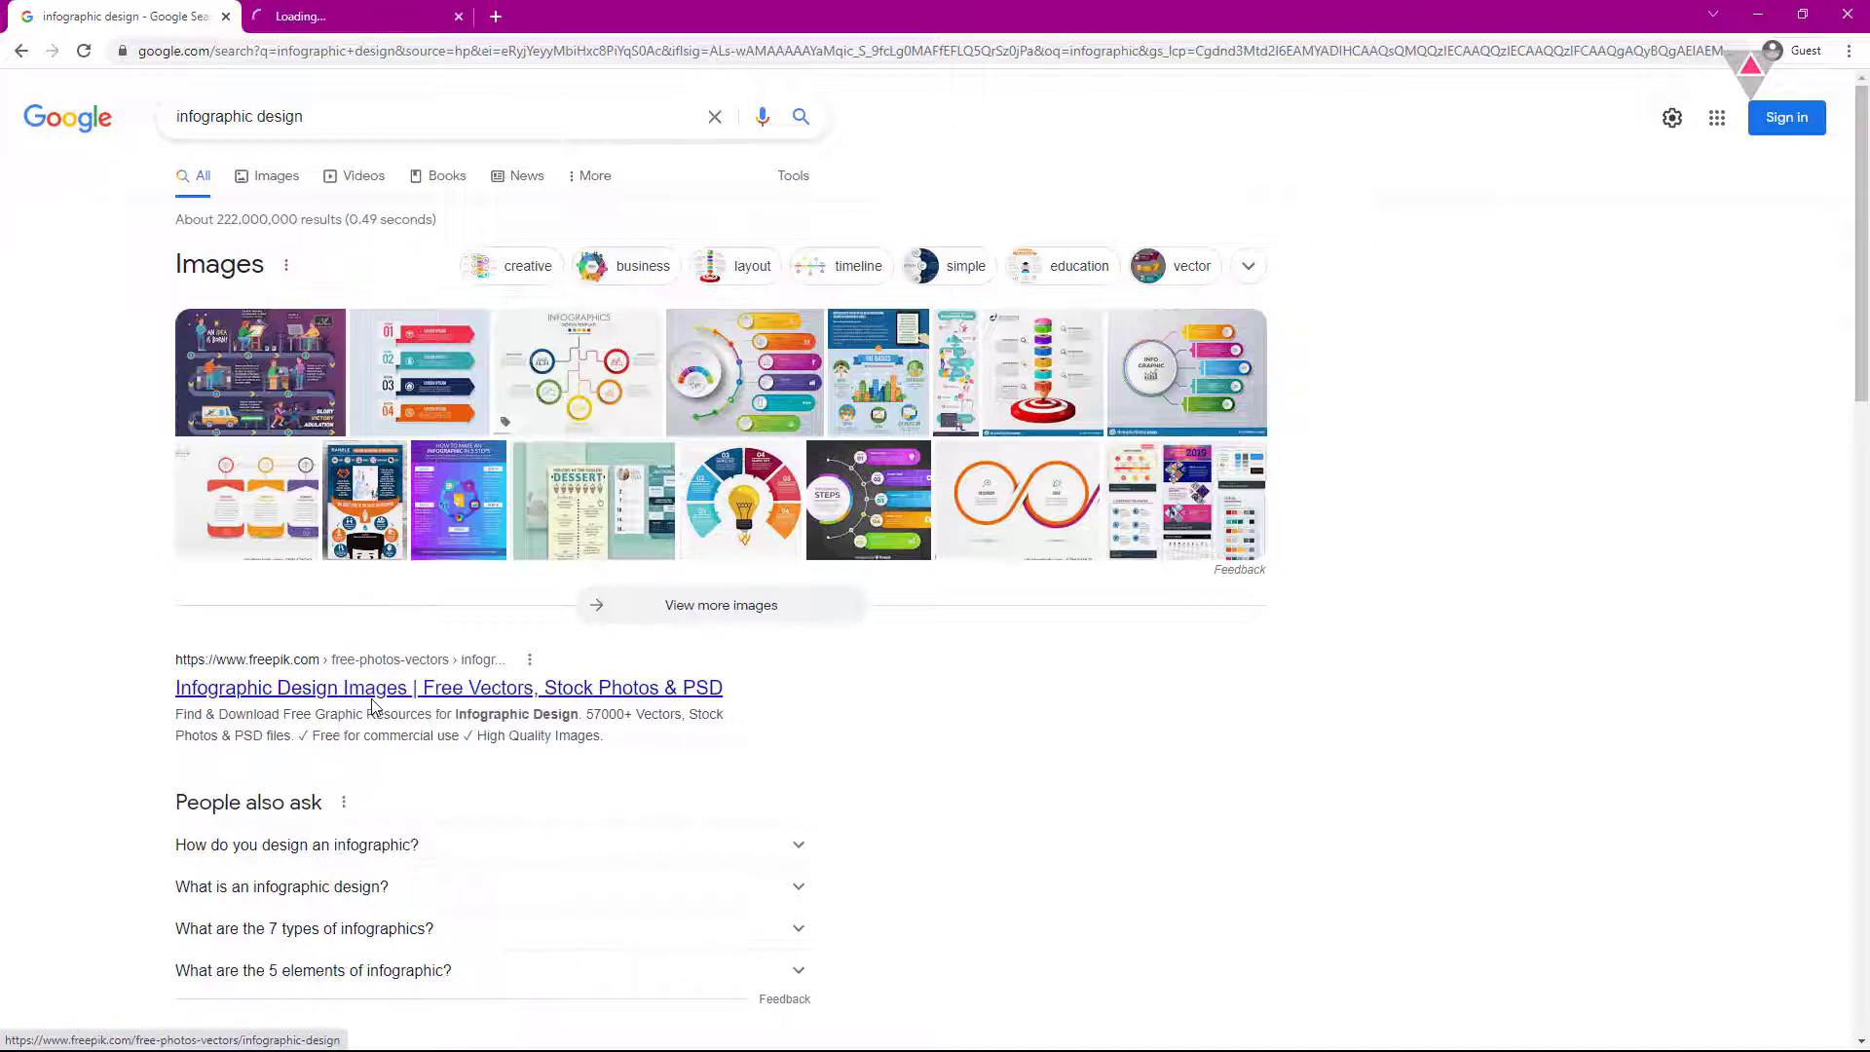
left_click(299, 24)
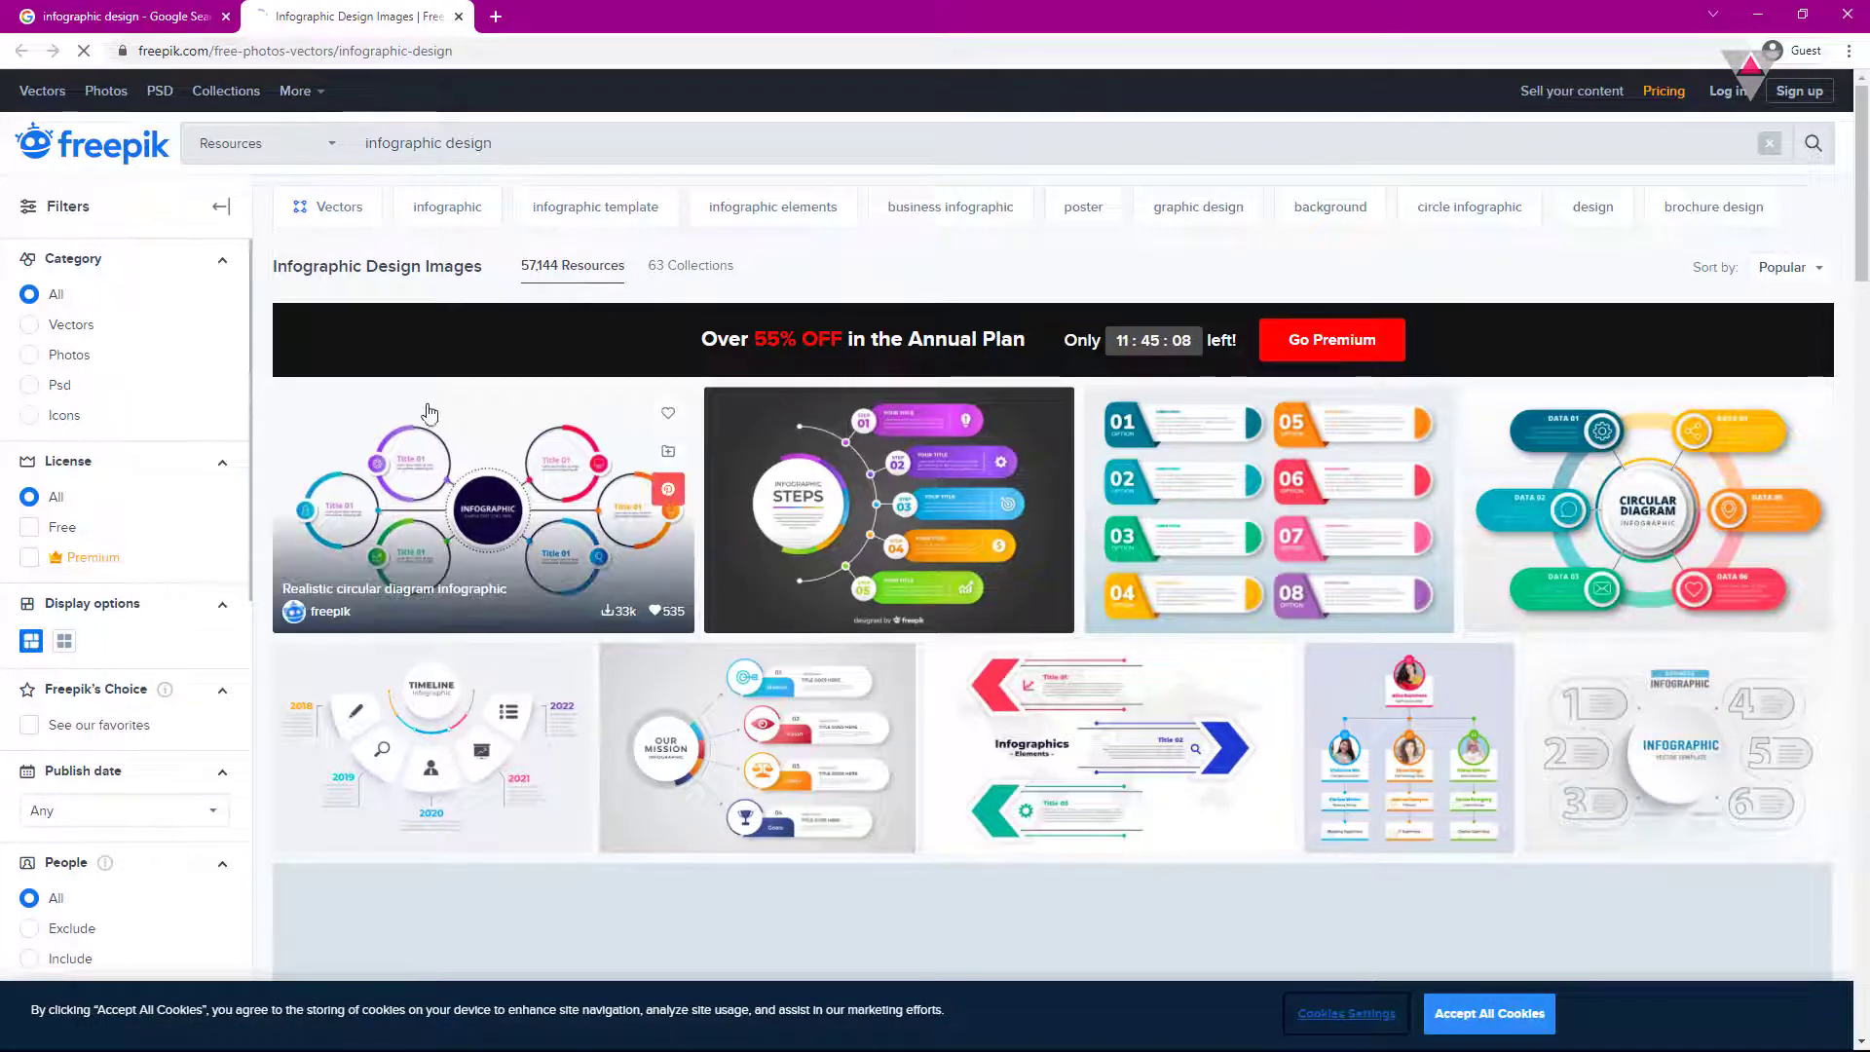
Browse the infographic designs and preview the circular business steps, the four-step professional and the black-and-yellow four-step templates.
scroll(441, 436, "down", 6)
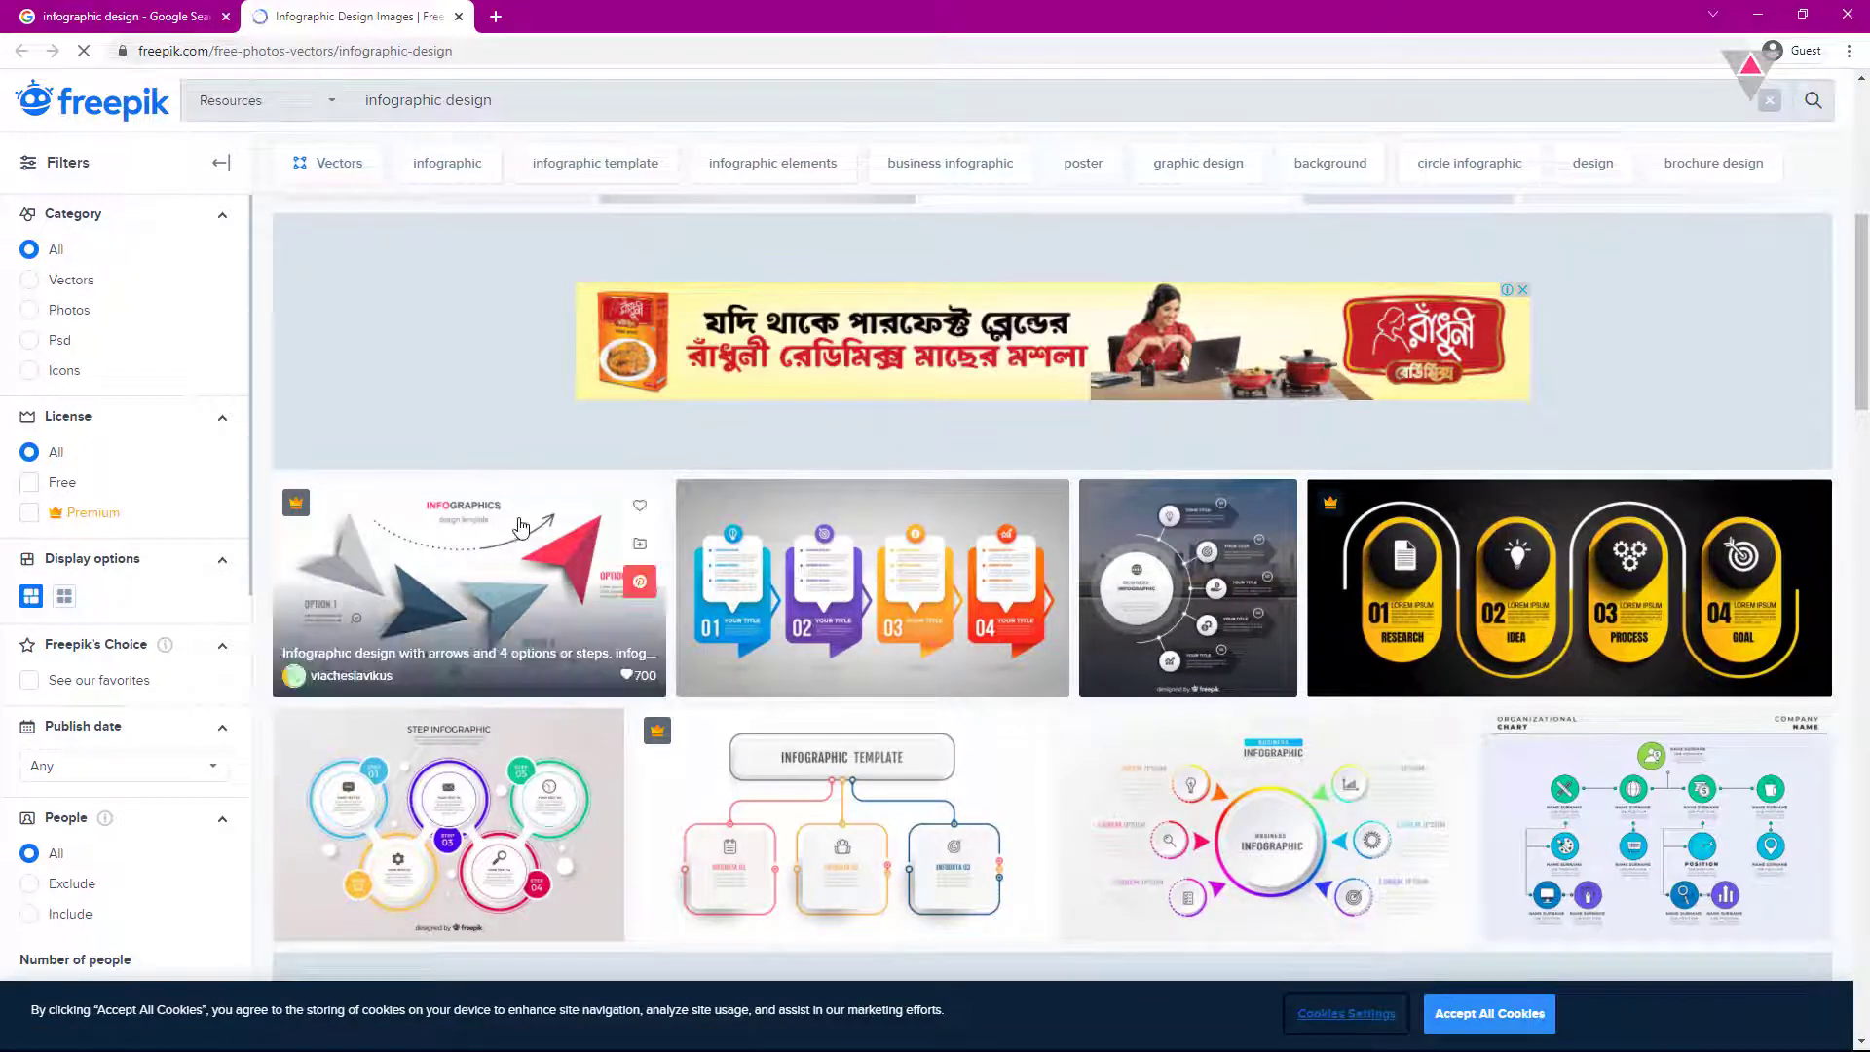
scroll(522, 534, "down", 6)
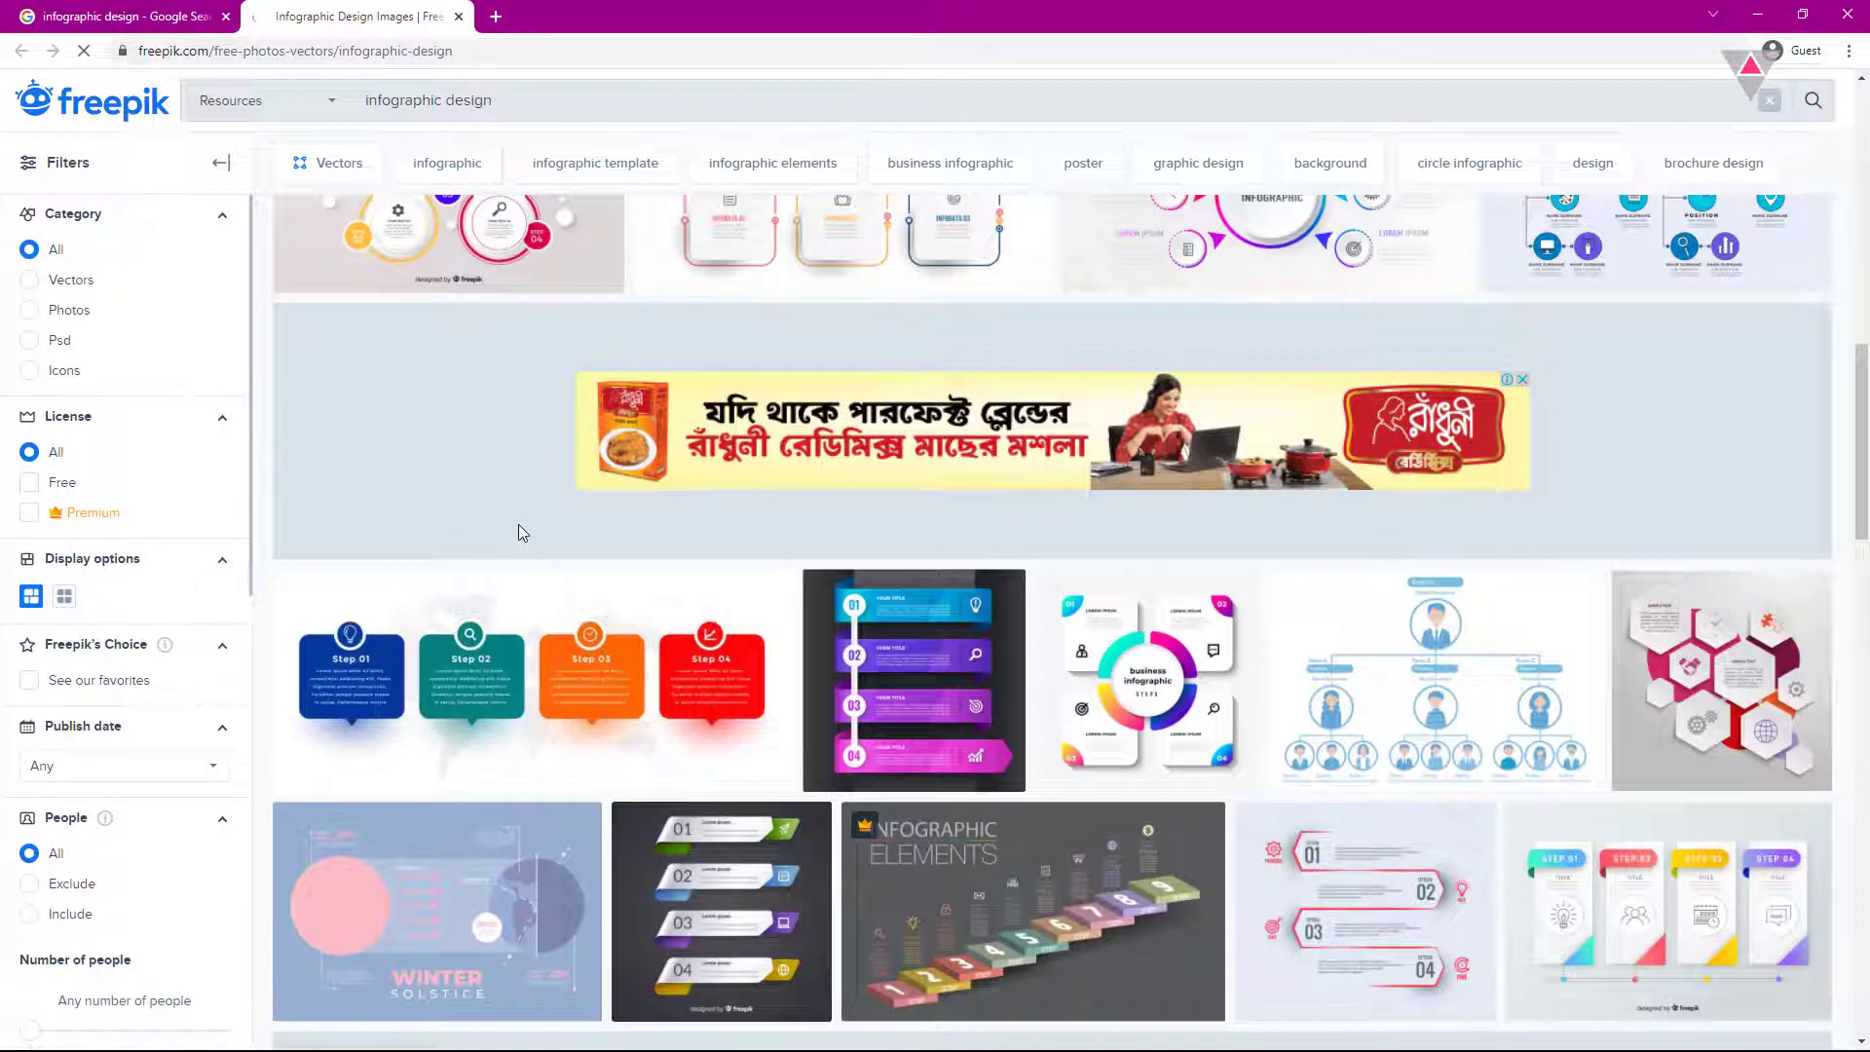
left_click(1143, 669)
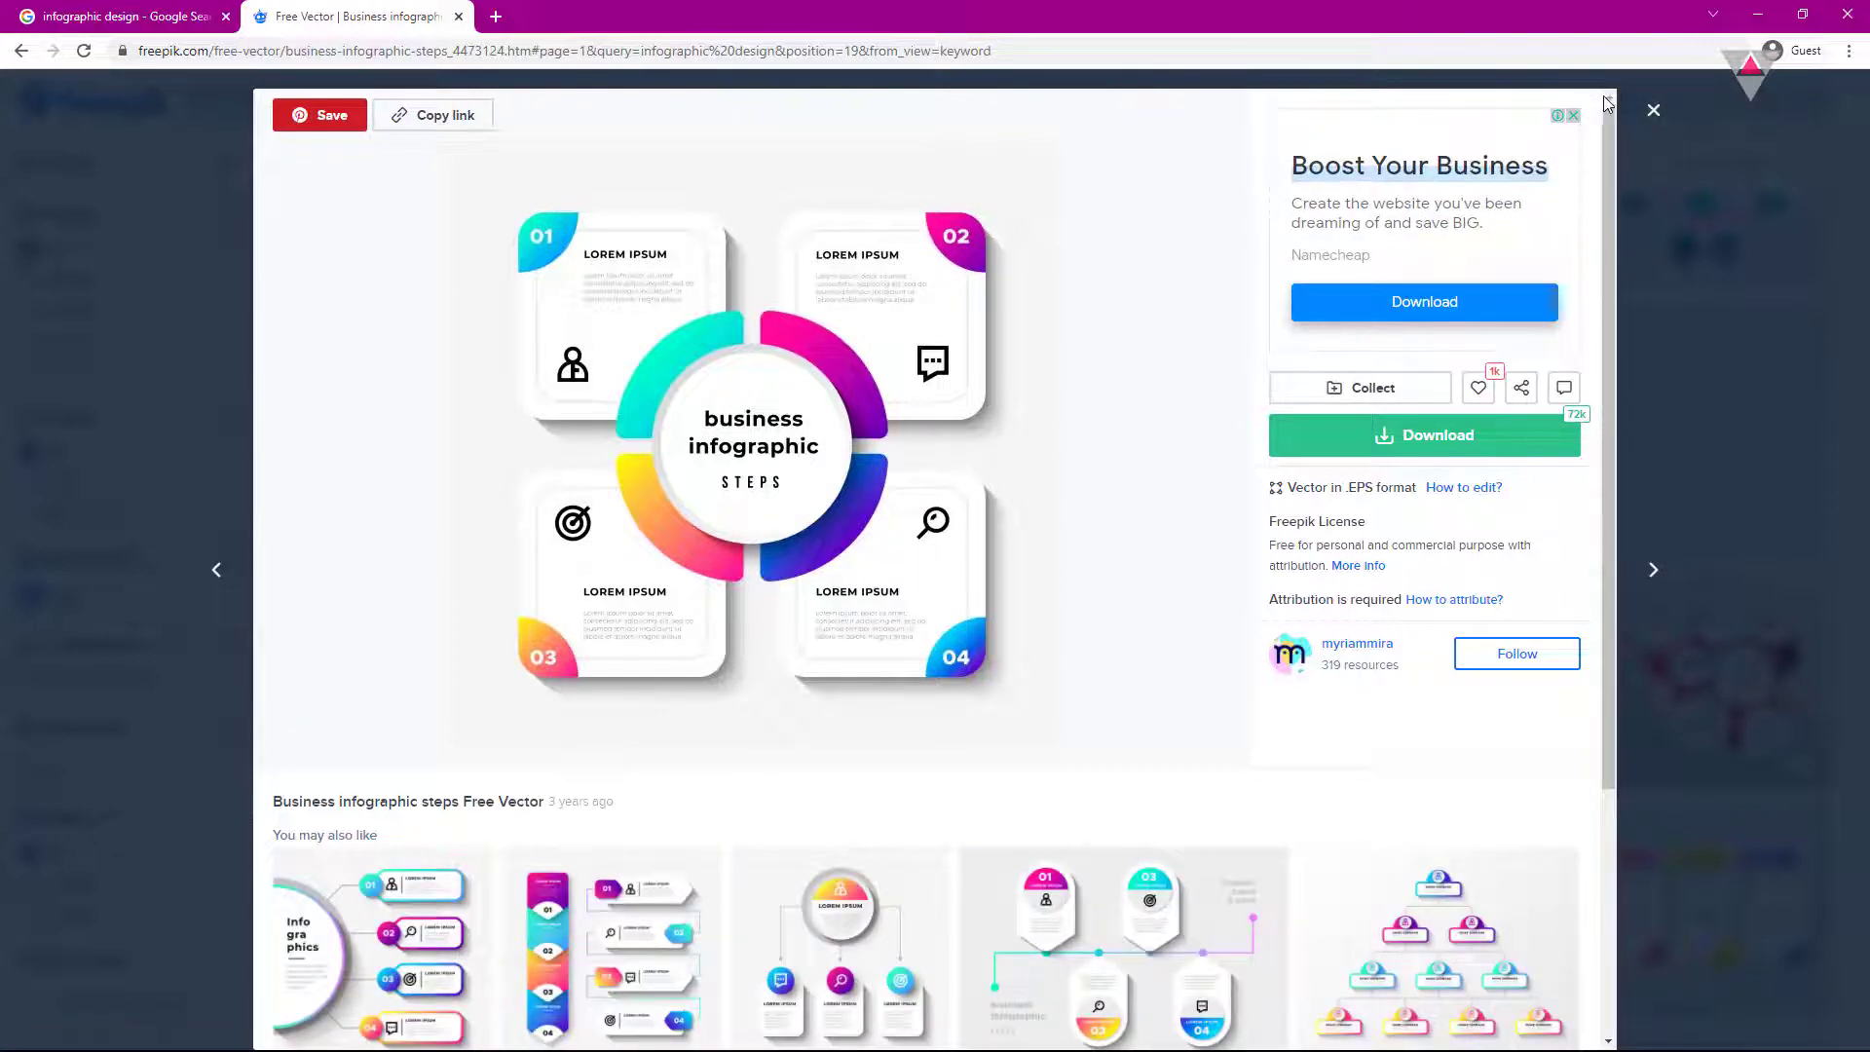
left_click(1654, 110)
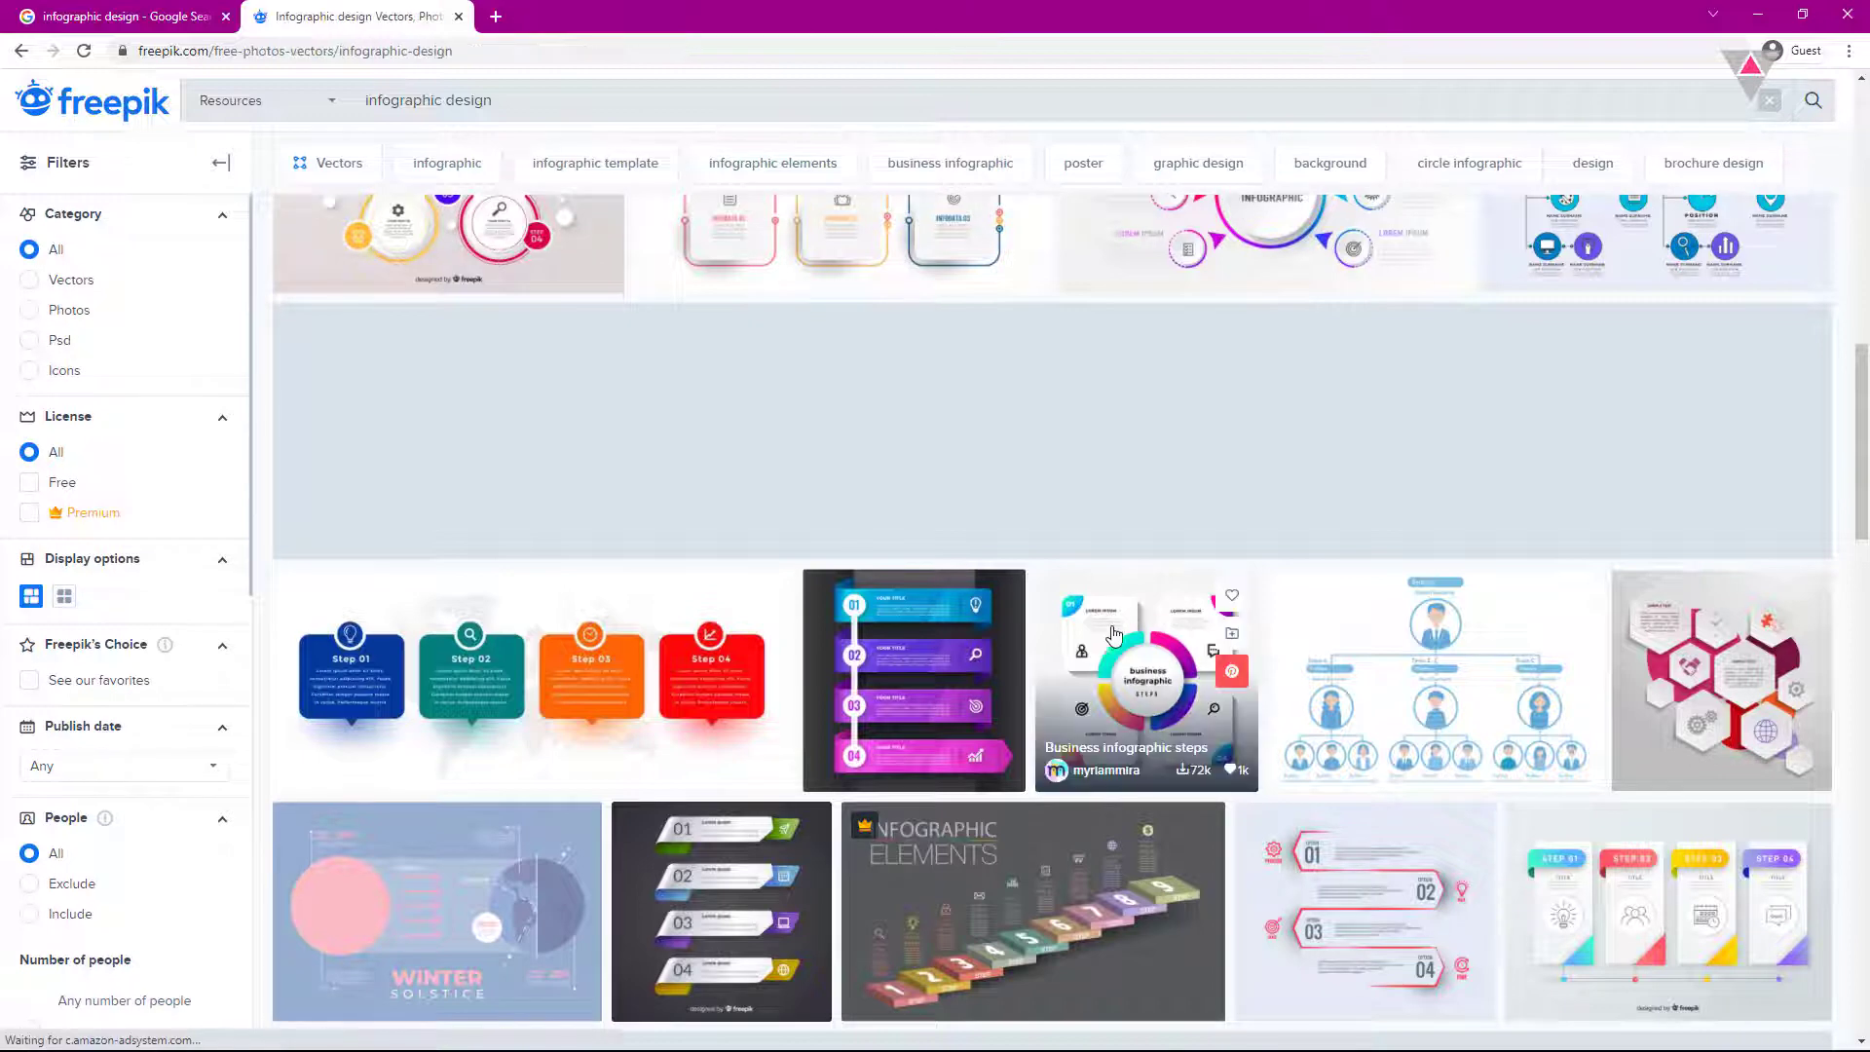
left_click(628, 663)
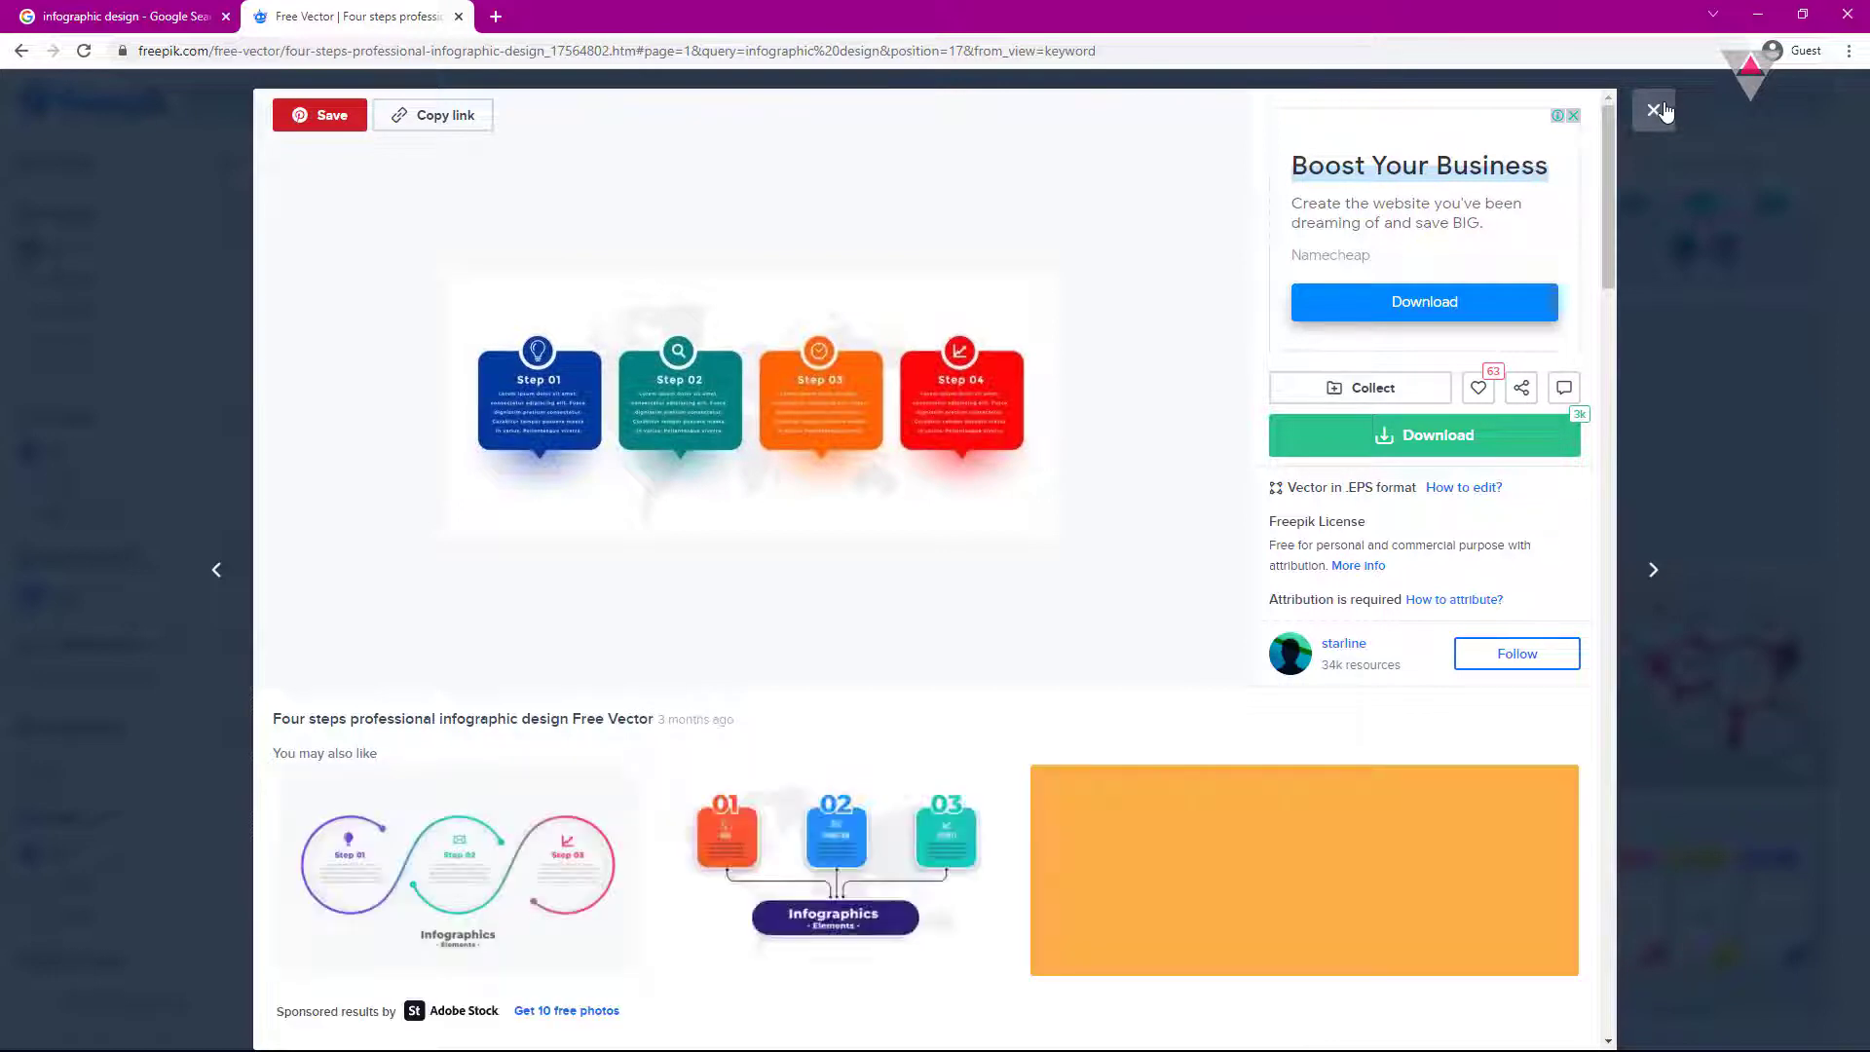
left_click(1655, 110)
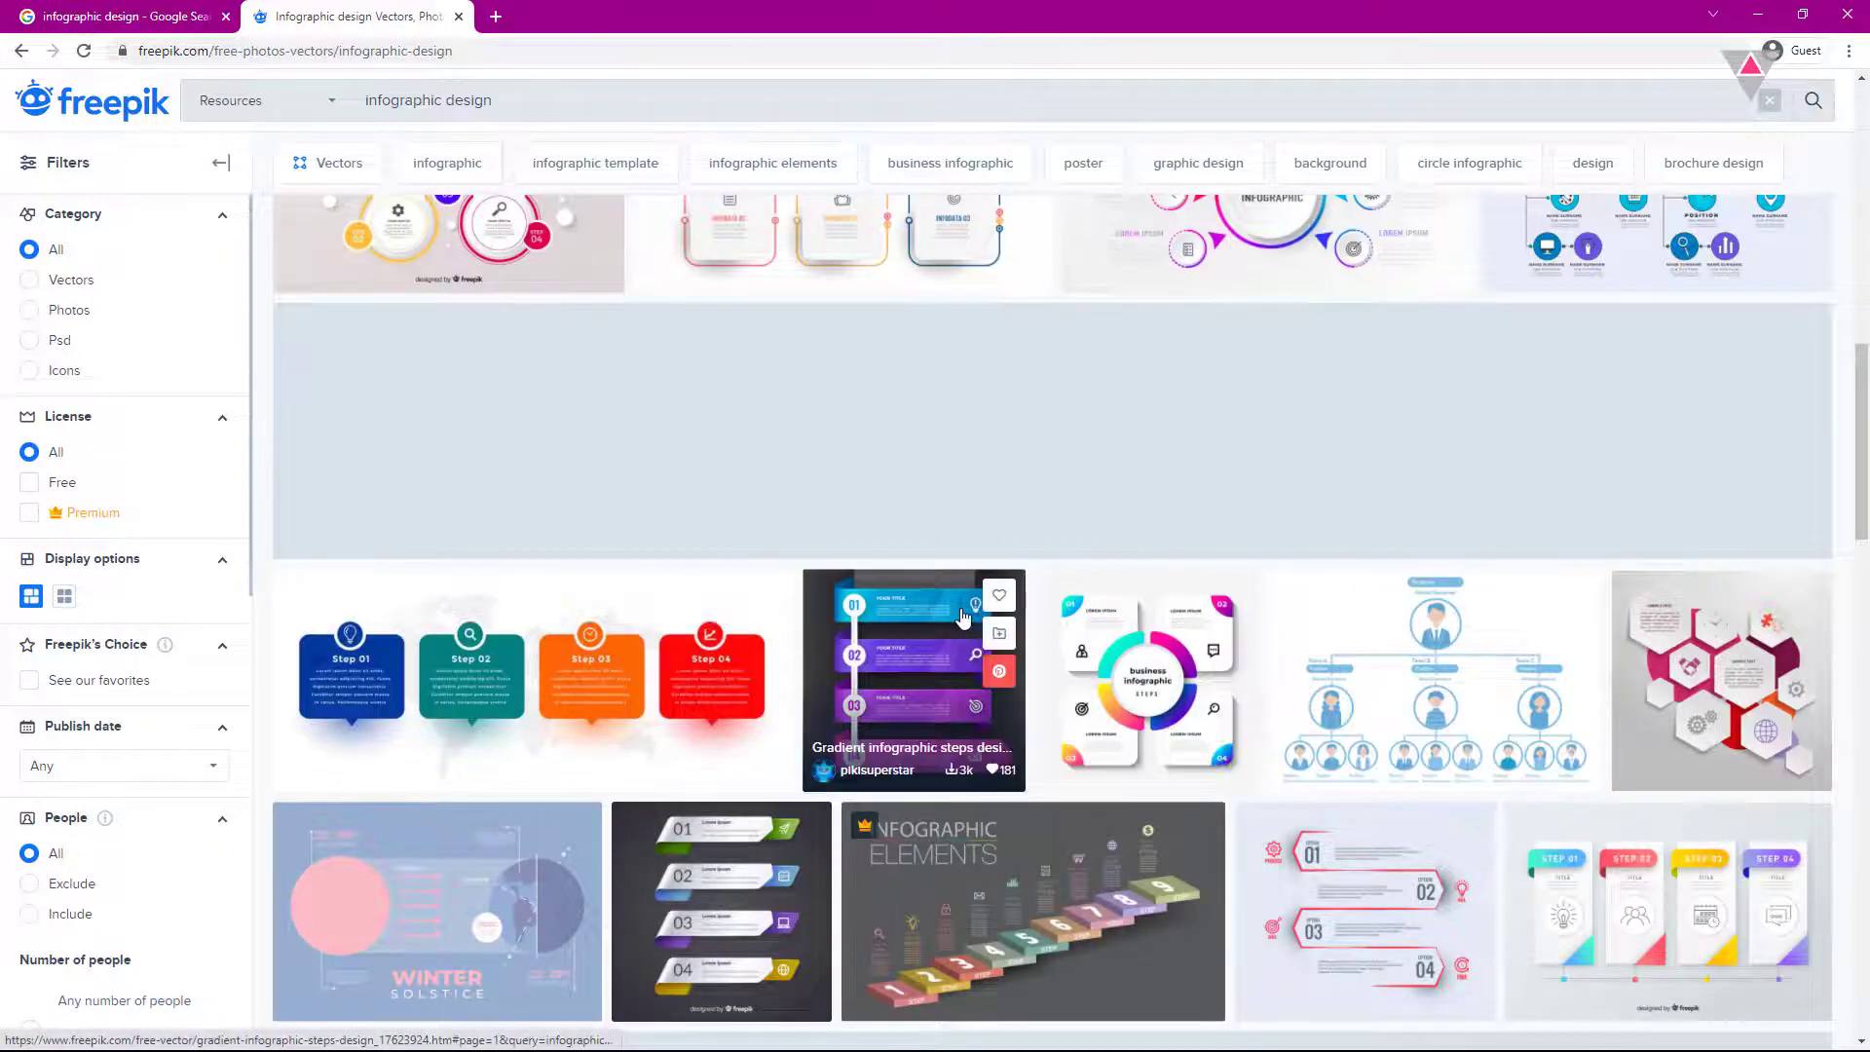
scroll(1023, 613, "up", 6)
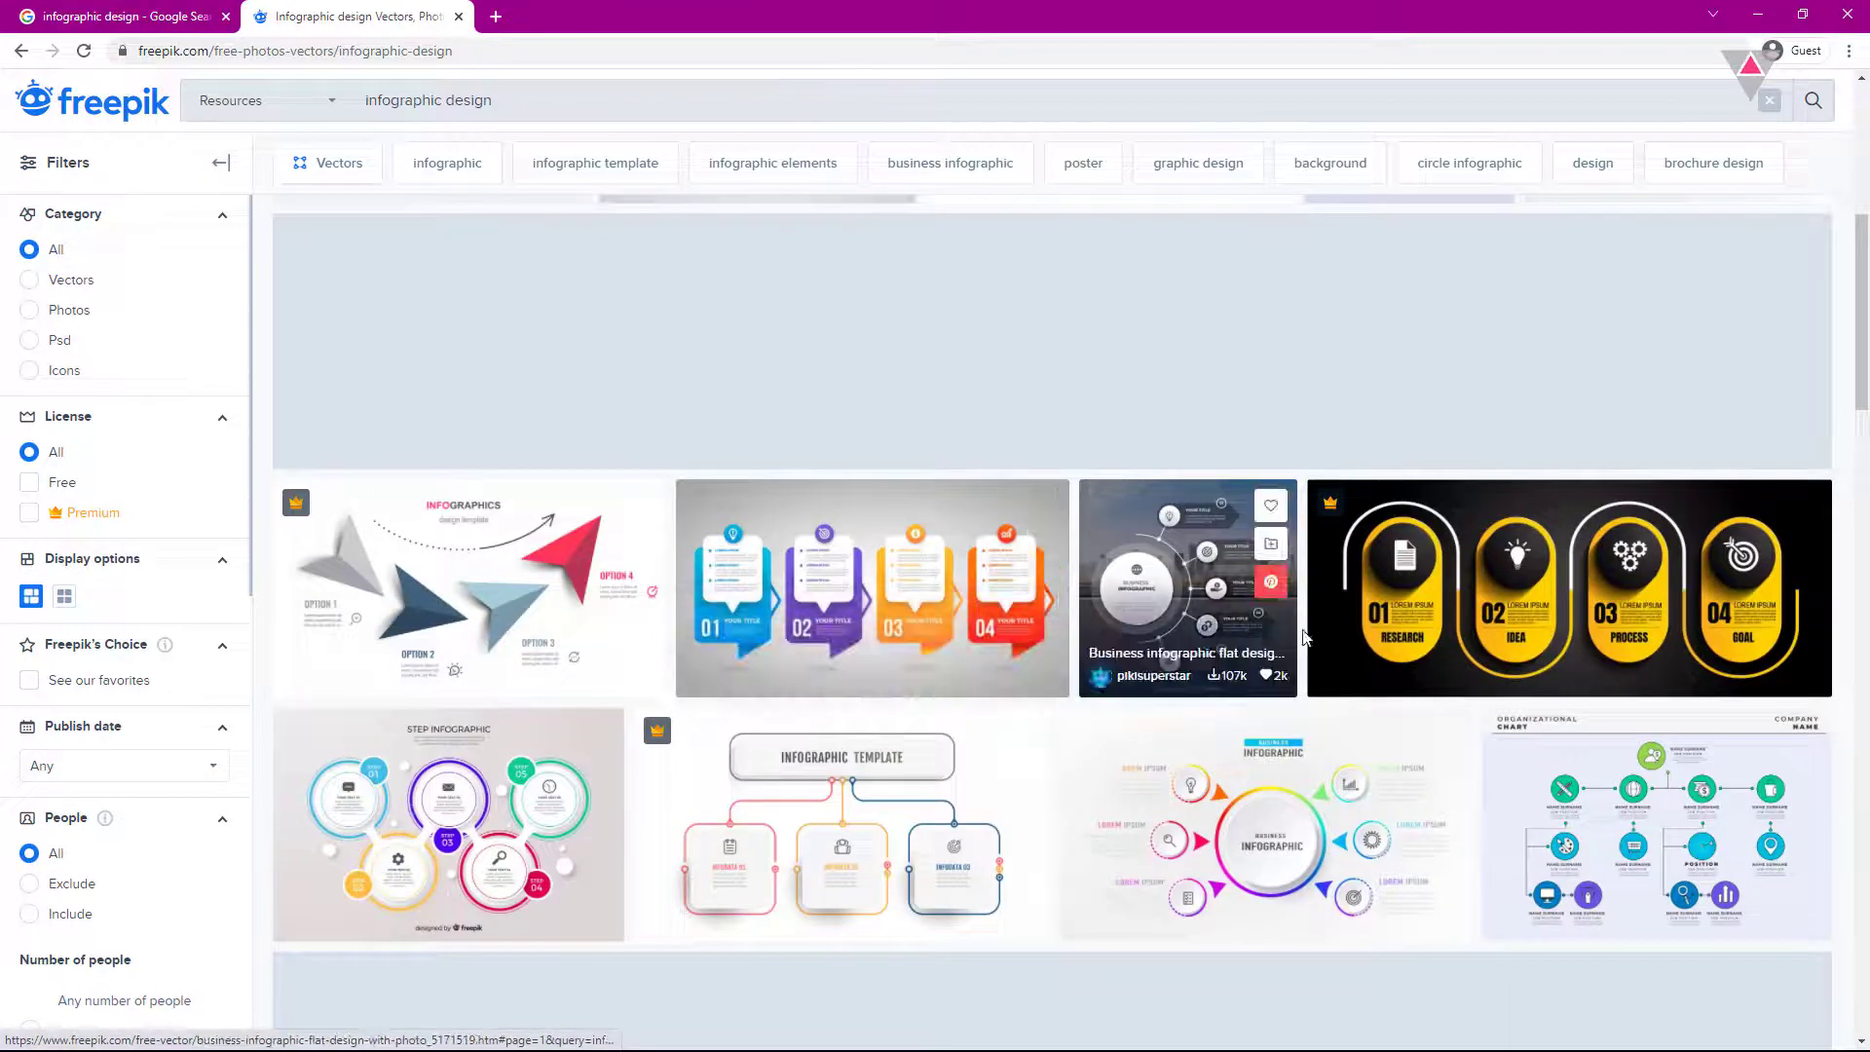
left_click(1505, 596)
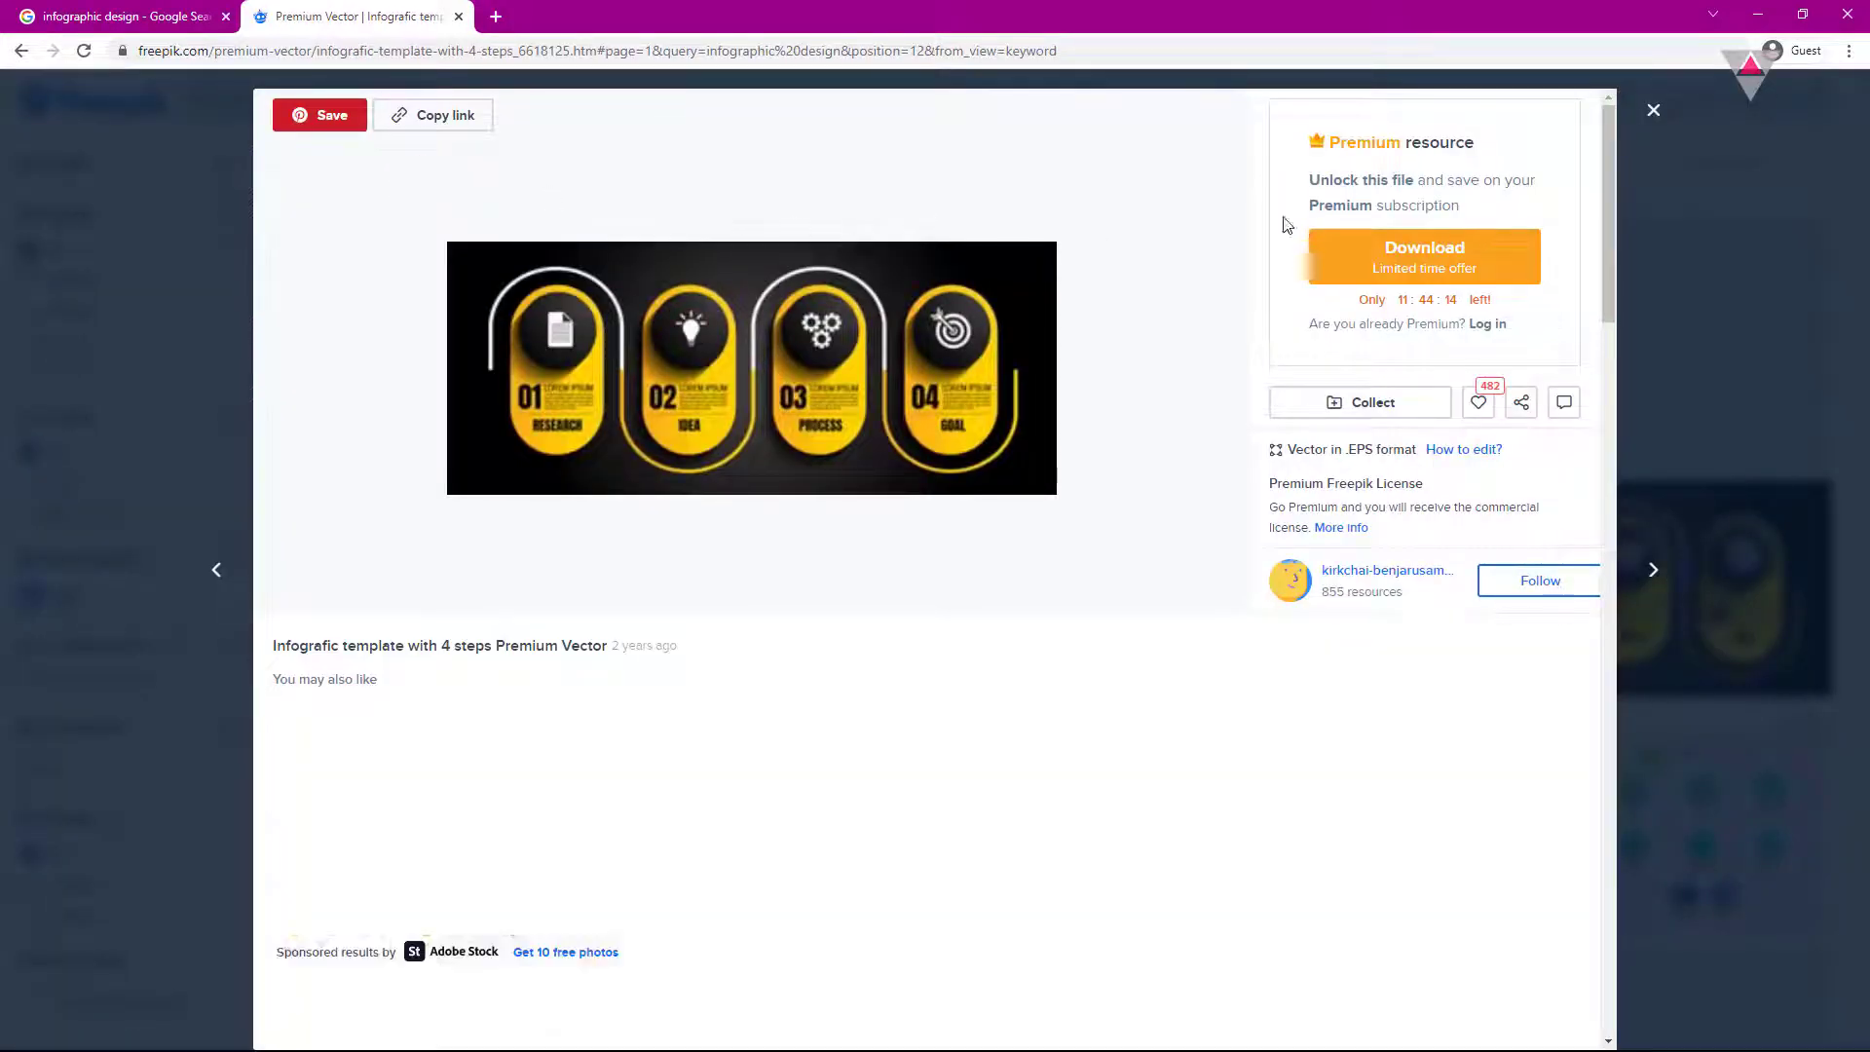
left_click(1656, 112)
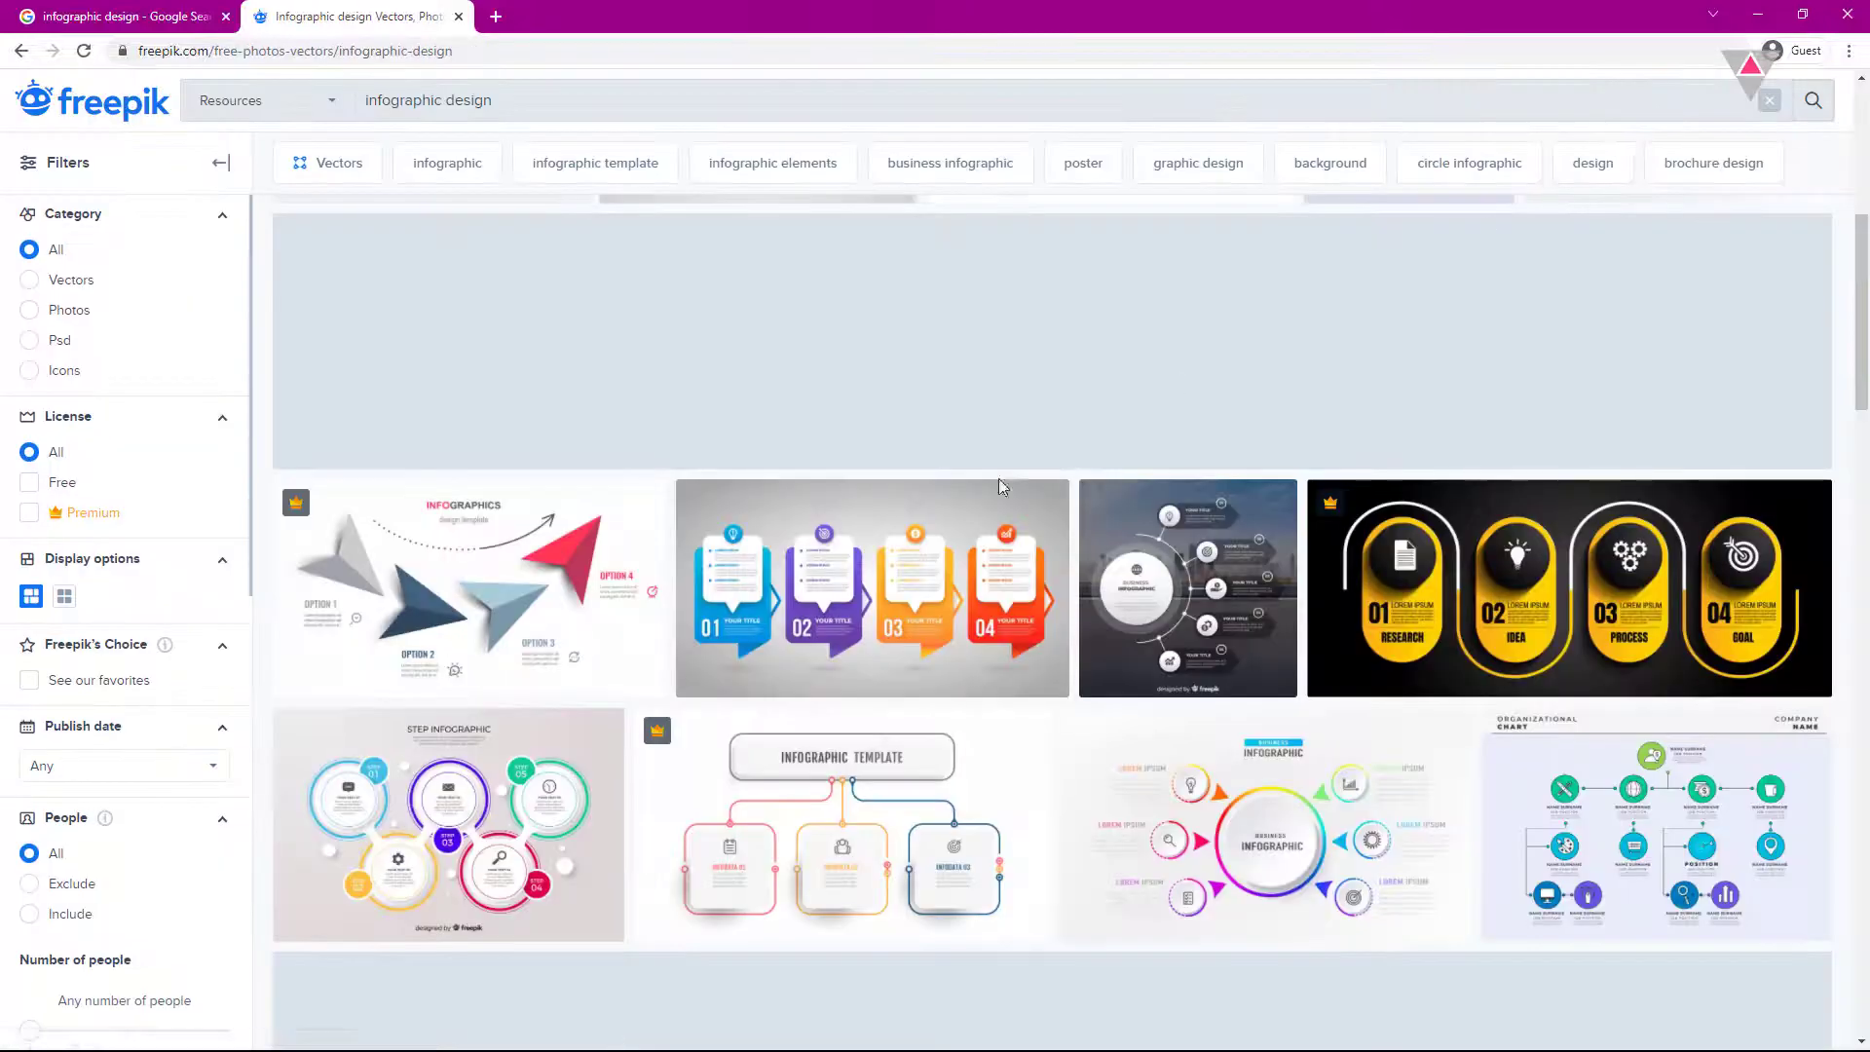
Download the free Gradient process infographic template with four numbered cards and open its zip archive.
left_click(917, 565)
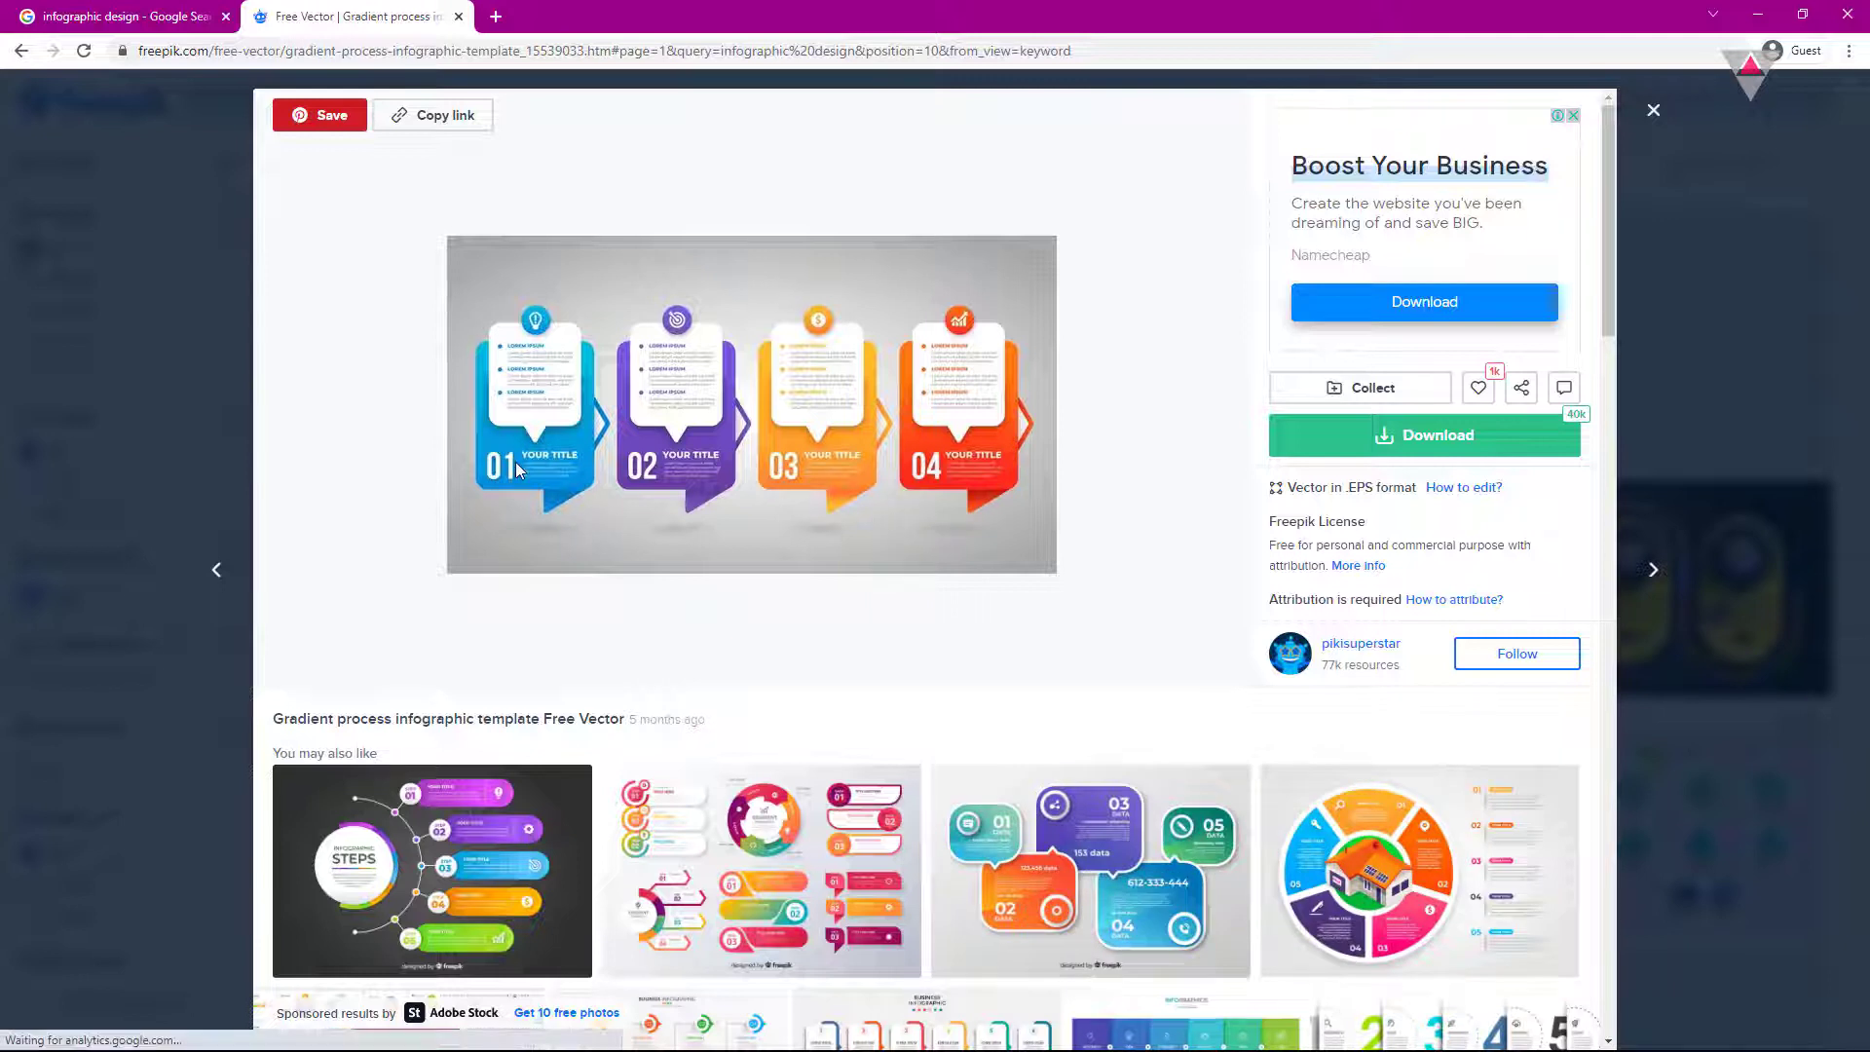
left_click(1375, 439)
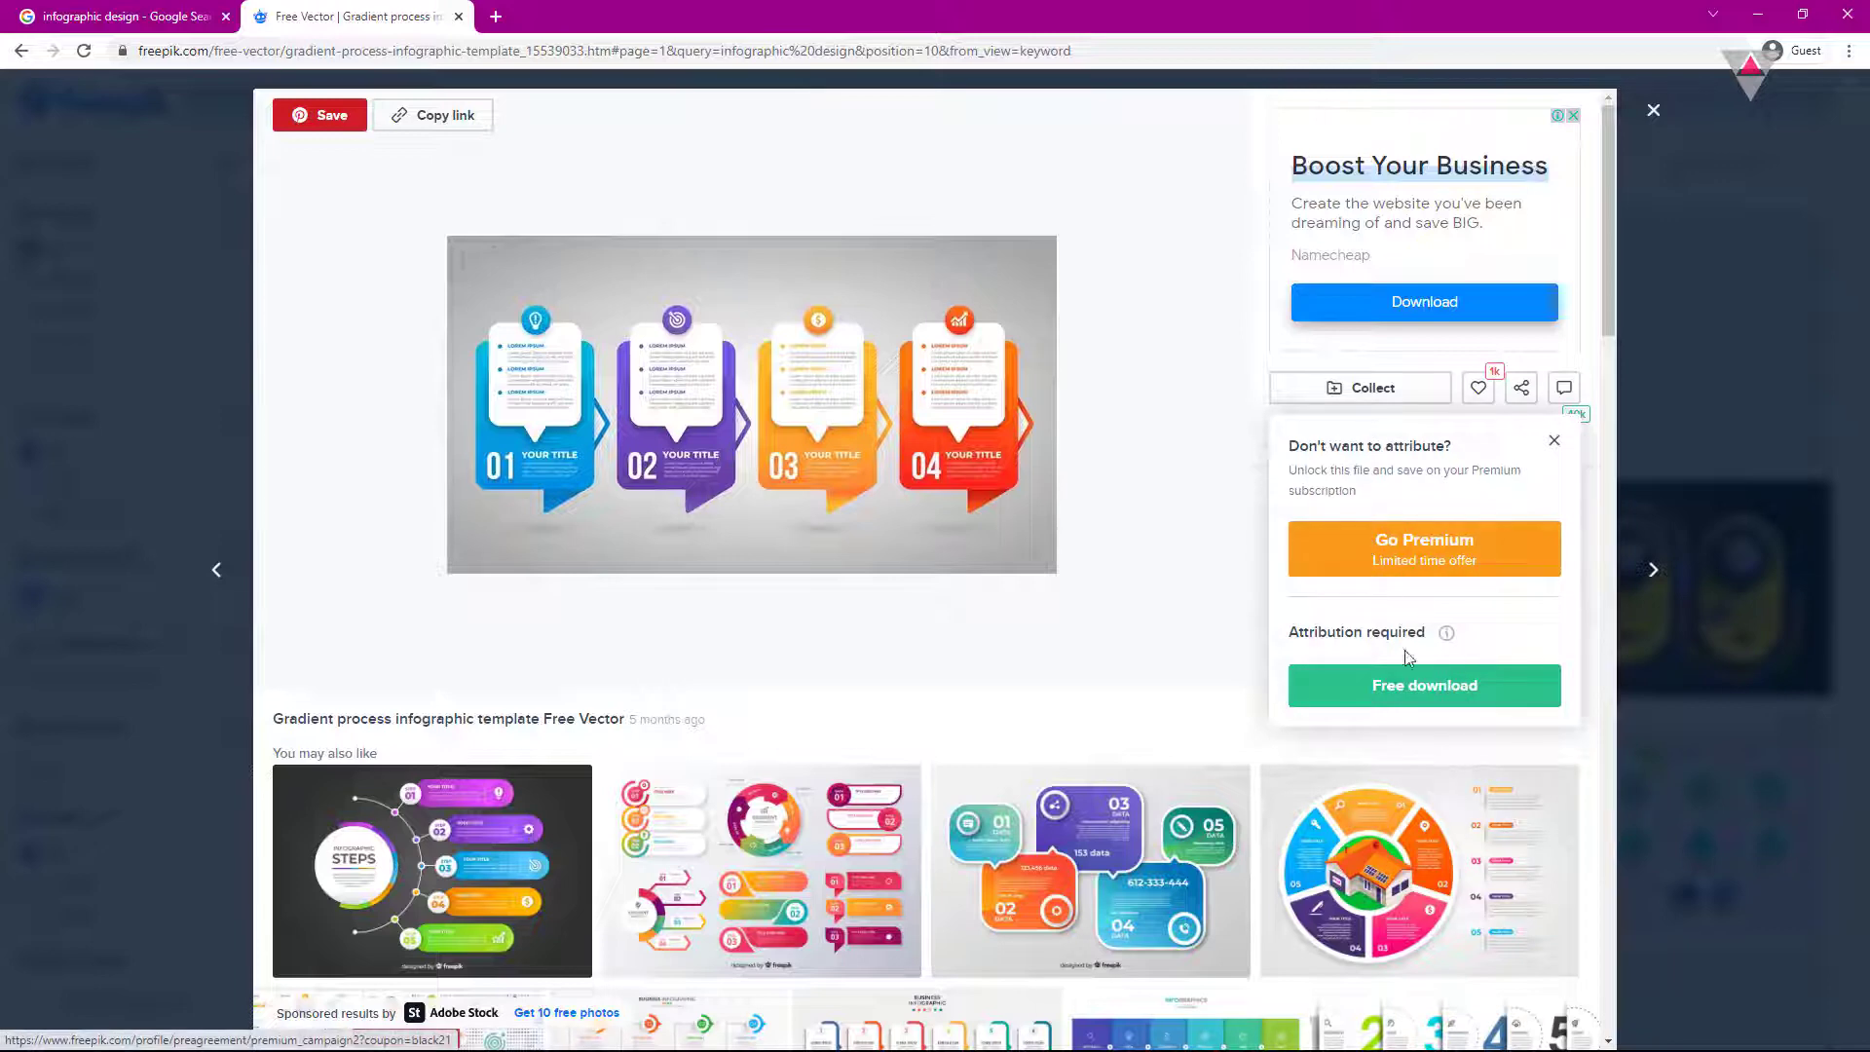
left_click(1409, 686)
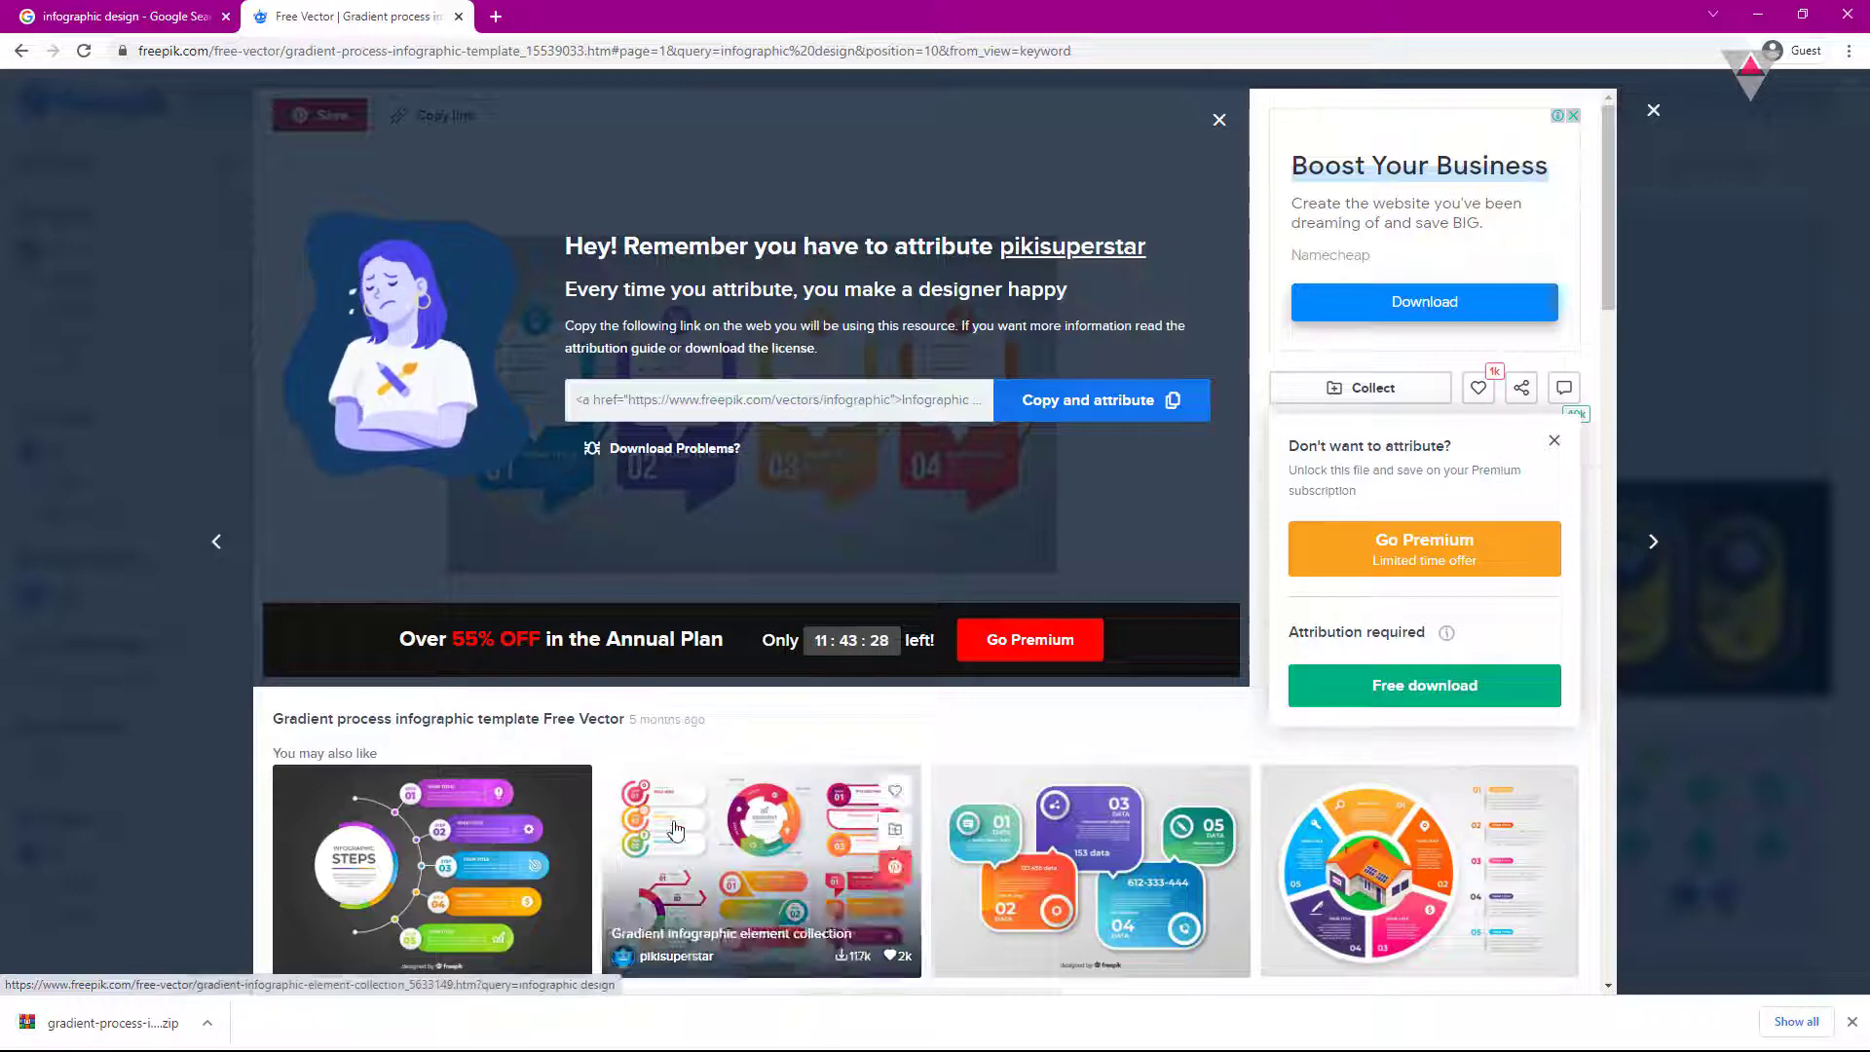
left_click(94, 1023)
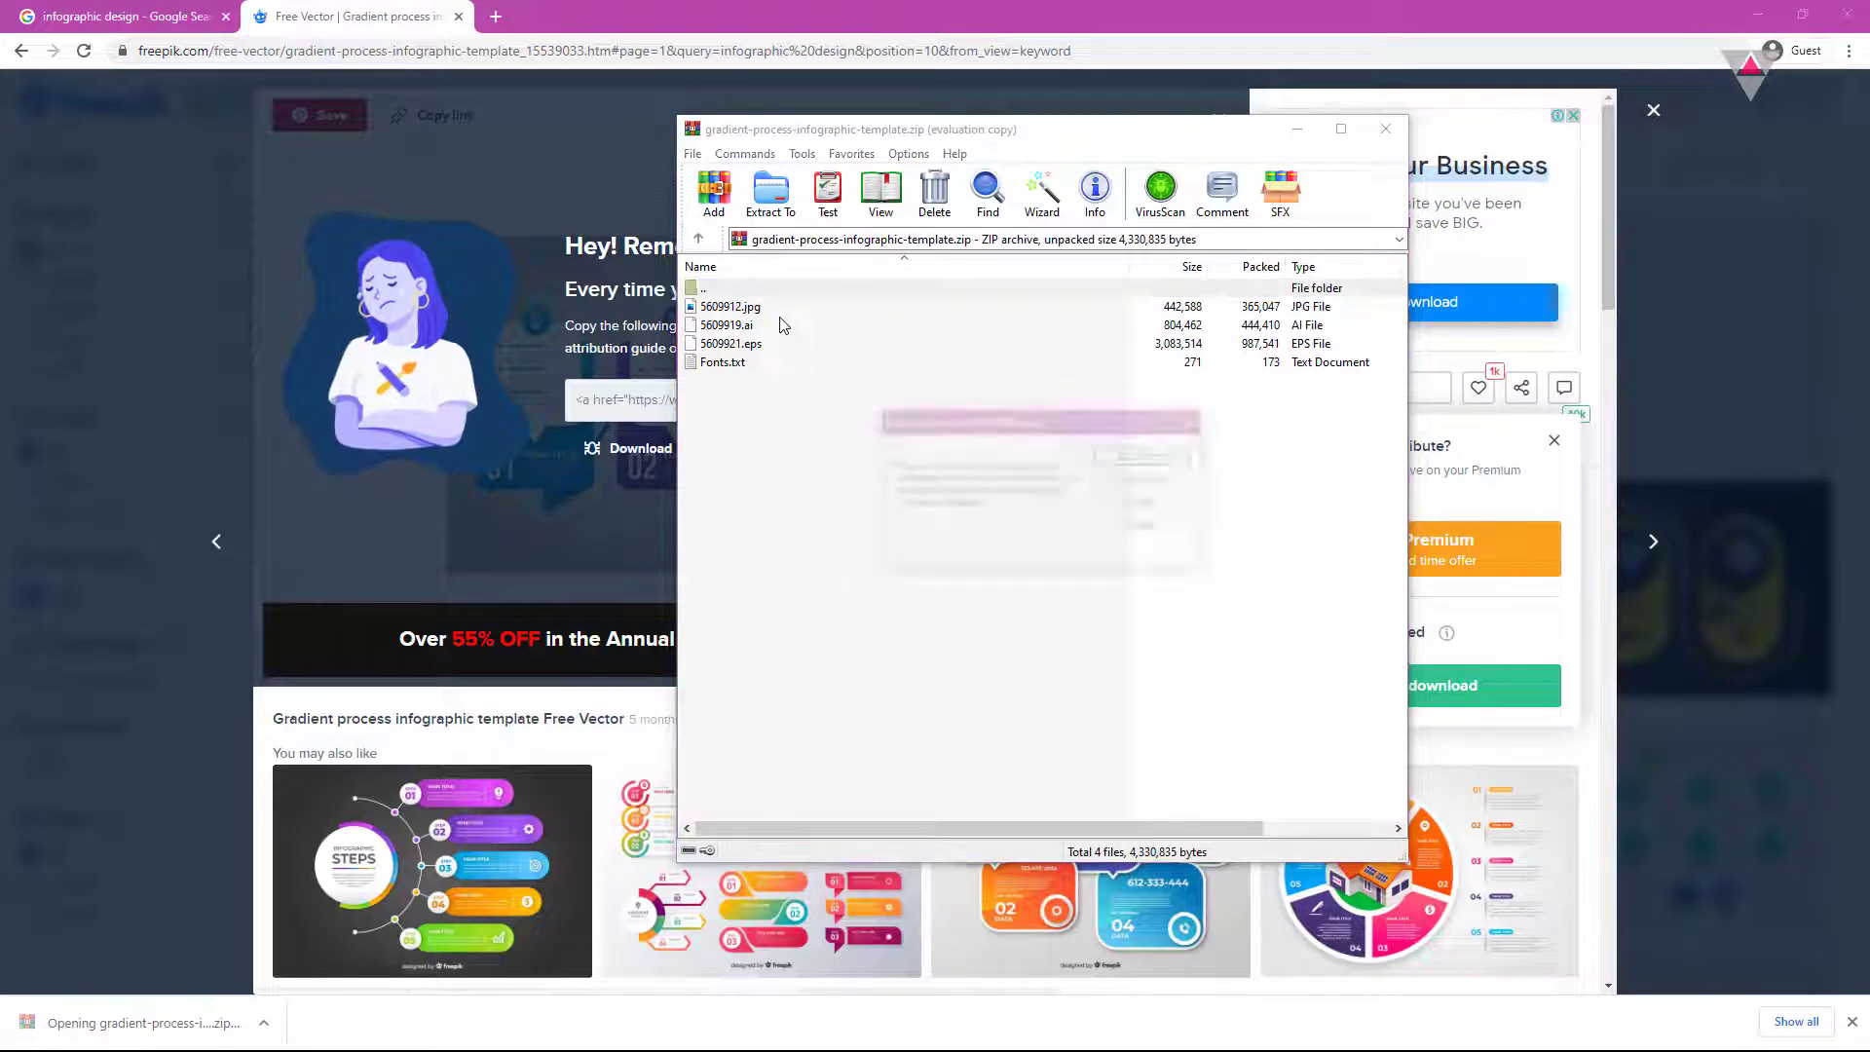
left_click(1145, 504)
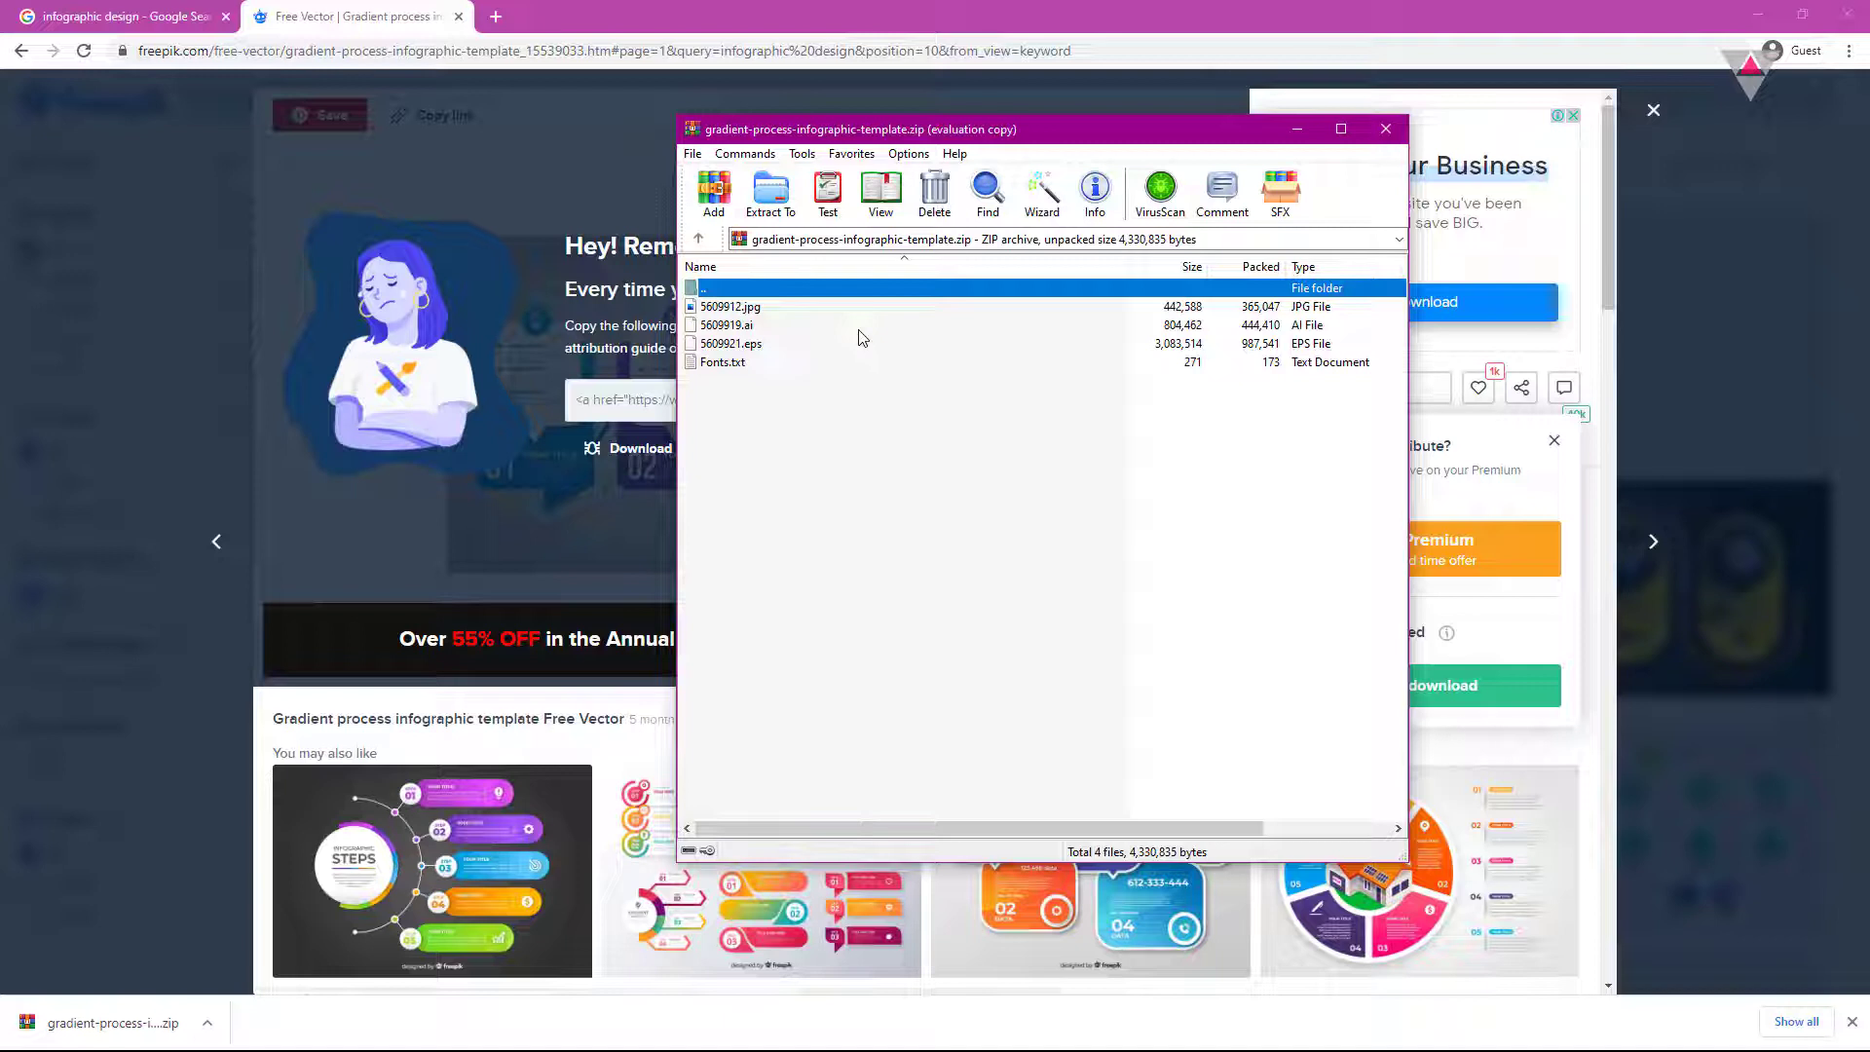
Open 5609912.jpg from the archive in a maximized view and examine the infographic's cards, icons and text.
double_click(740, 307)
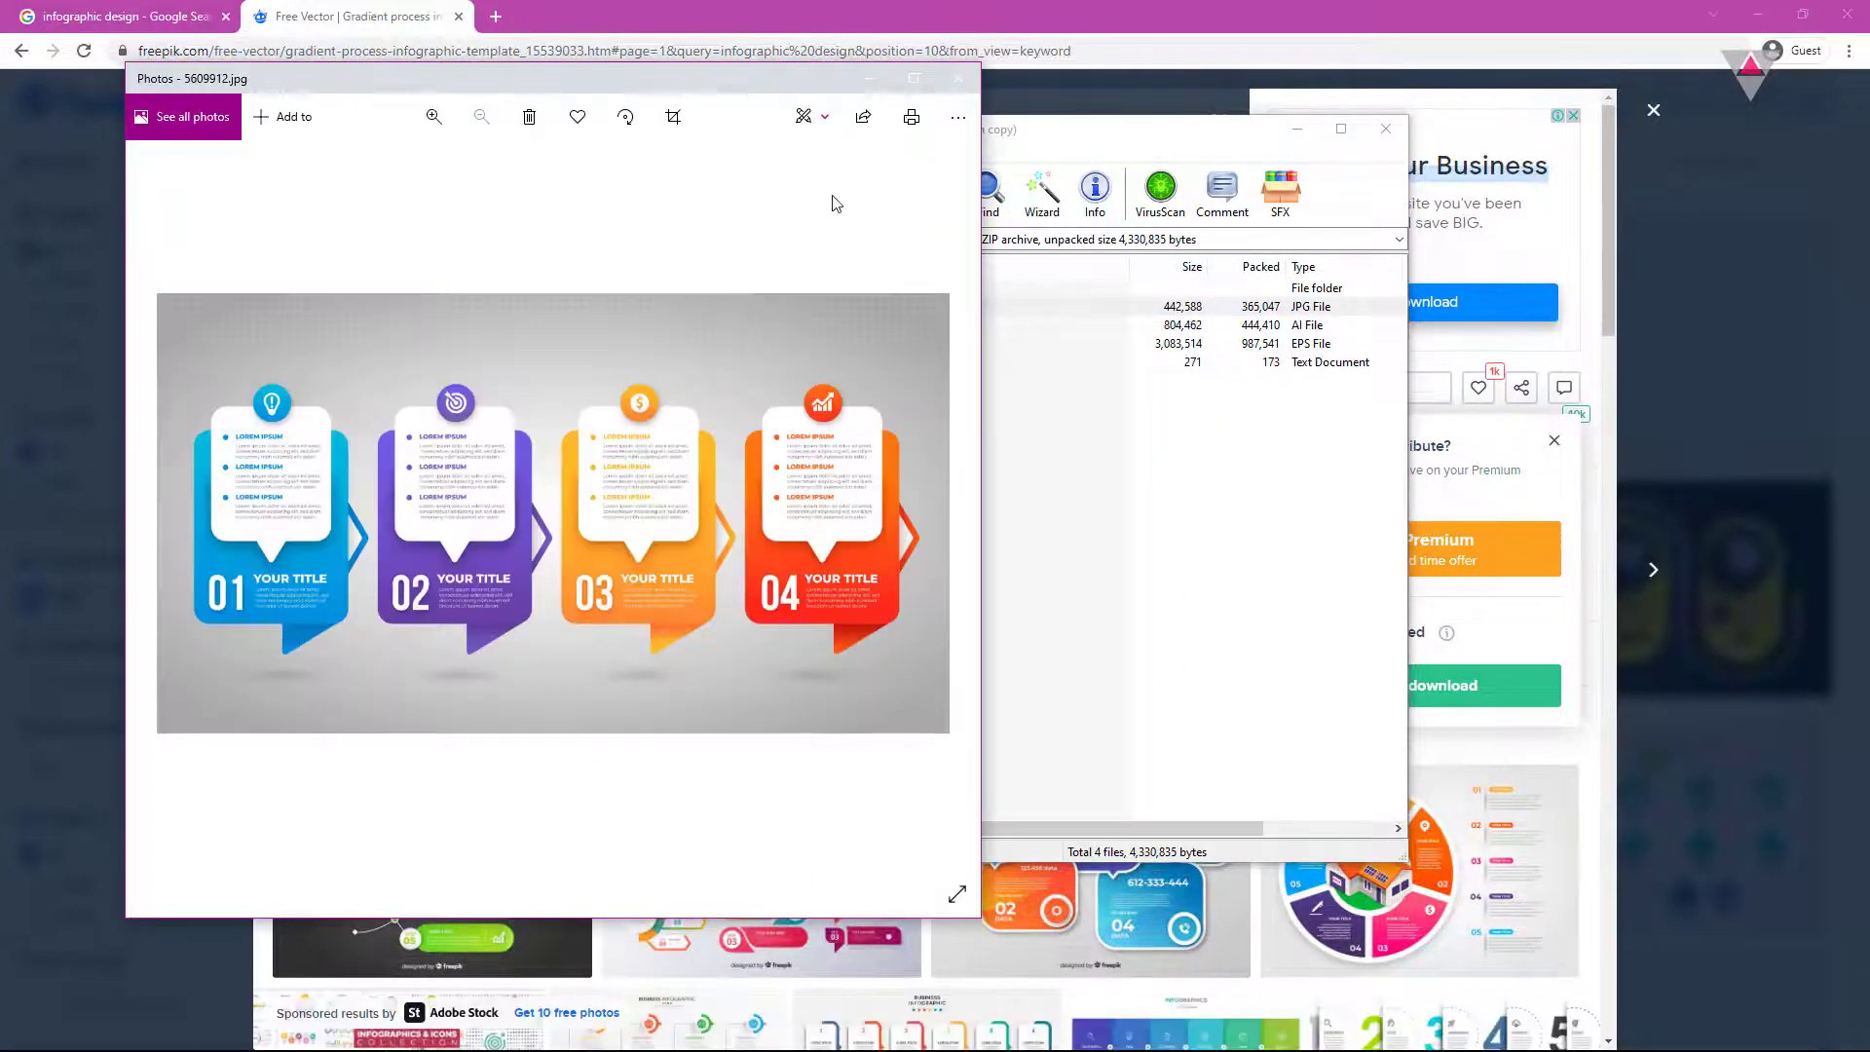
left_click(914, 80)
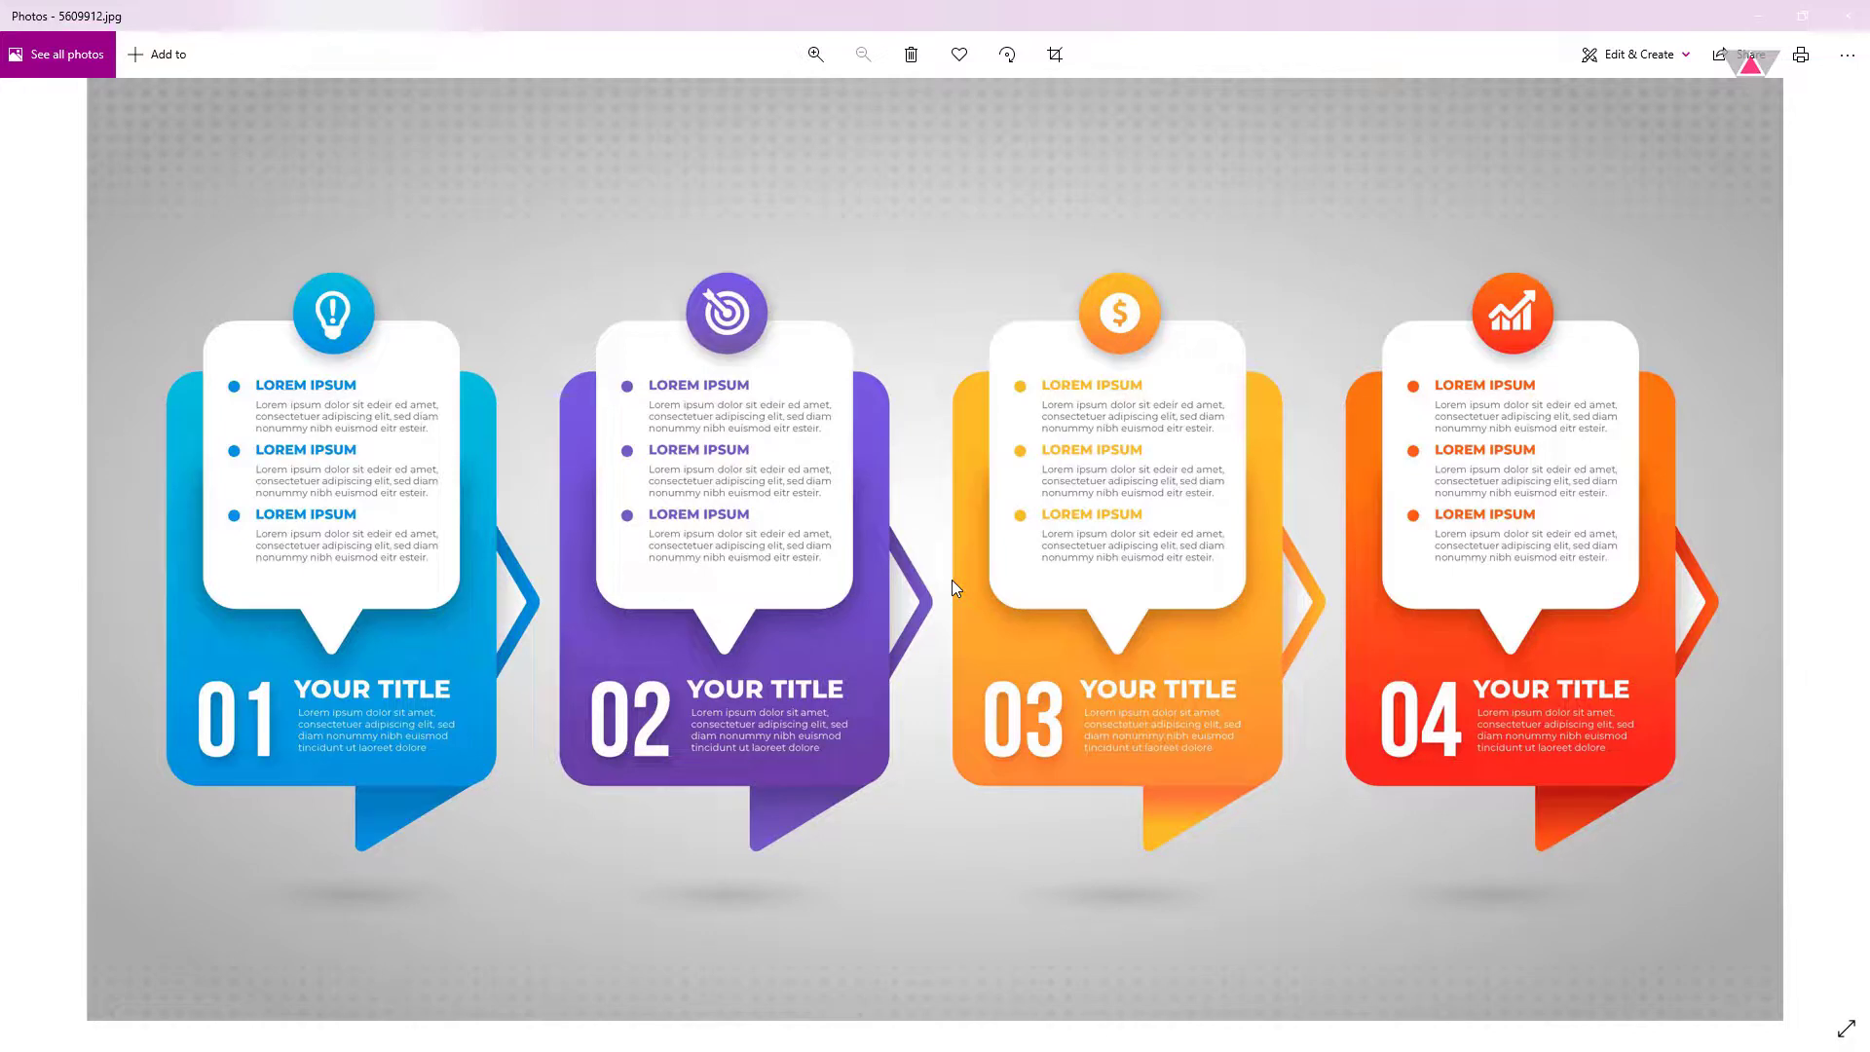
scroll(267, 599, "up", 5)
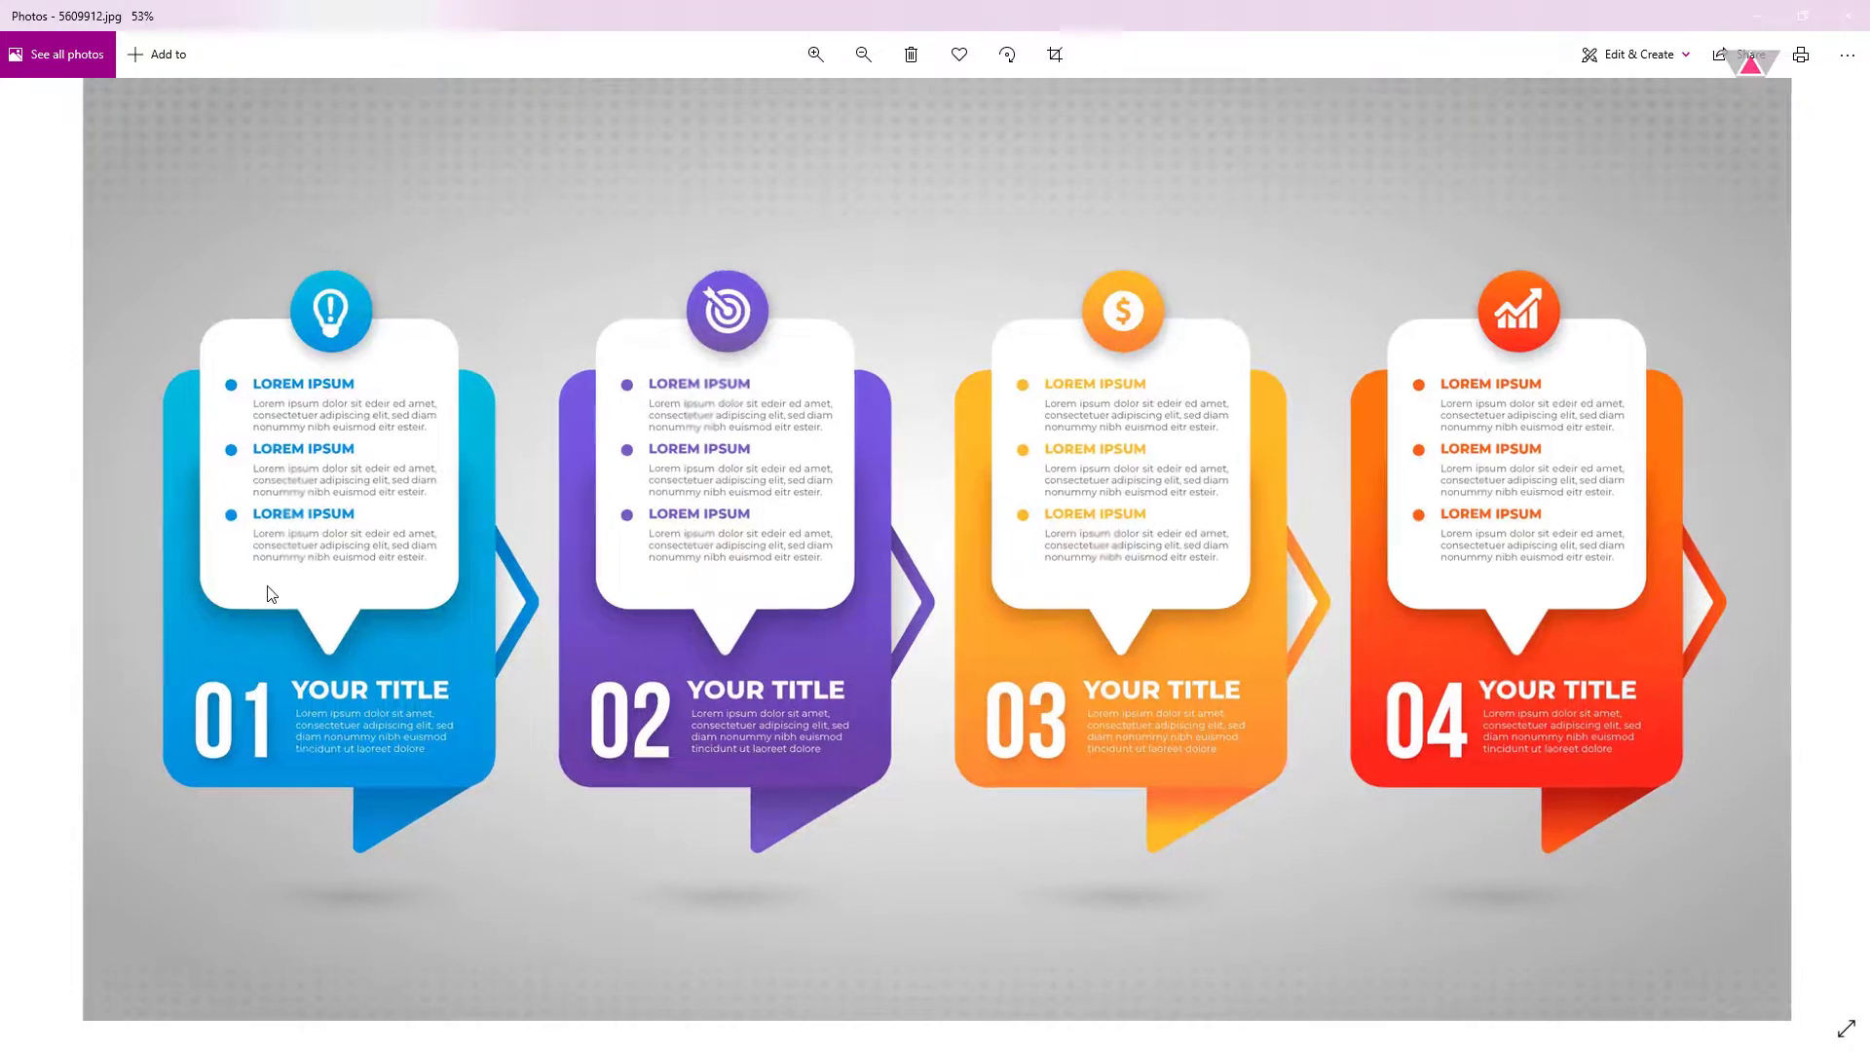
scroll(542, 473, "down", 5)
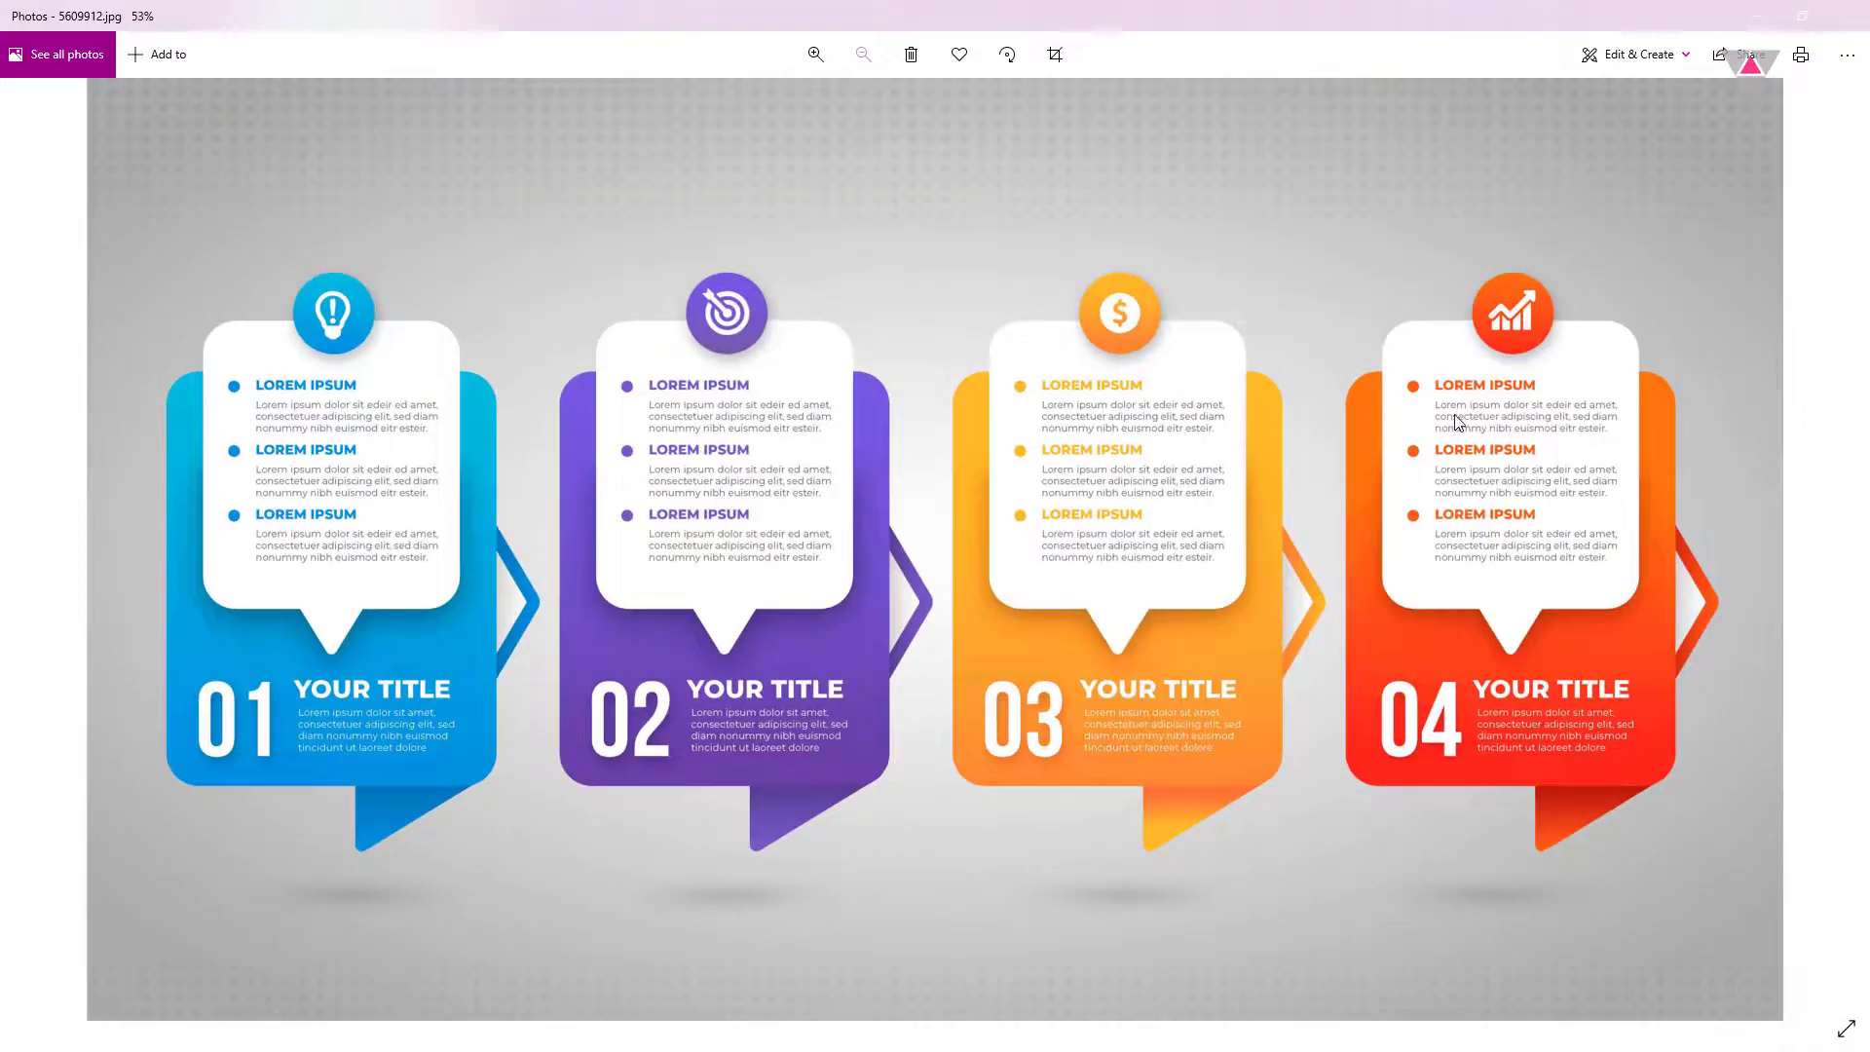
scroll(1453, 414, "up", 2)
scroll(1050, 534, "down", 3)
scroll(966, 649, "up", 3)
scroll(962, 640, "down", 2)
left_click(1846, 16)
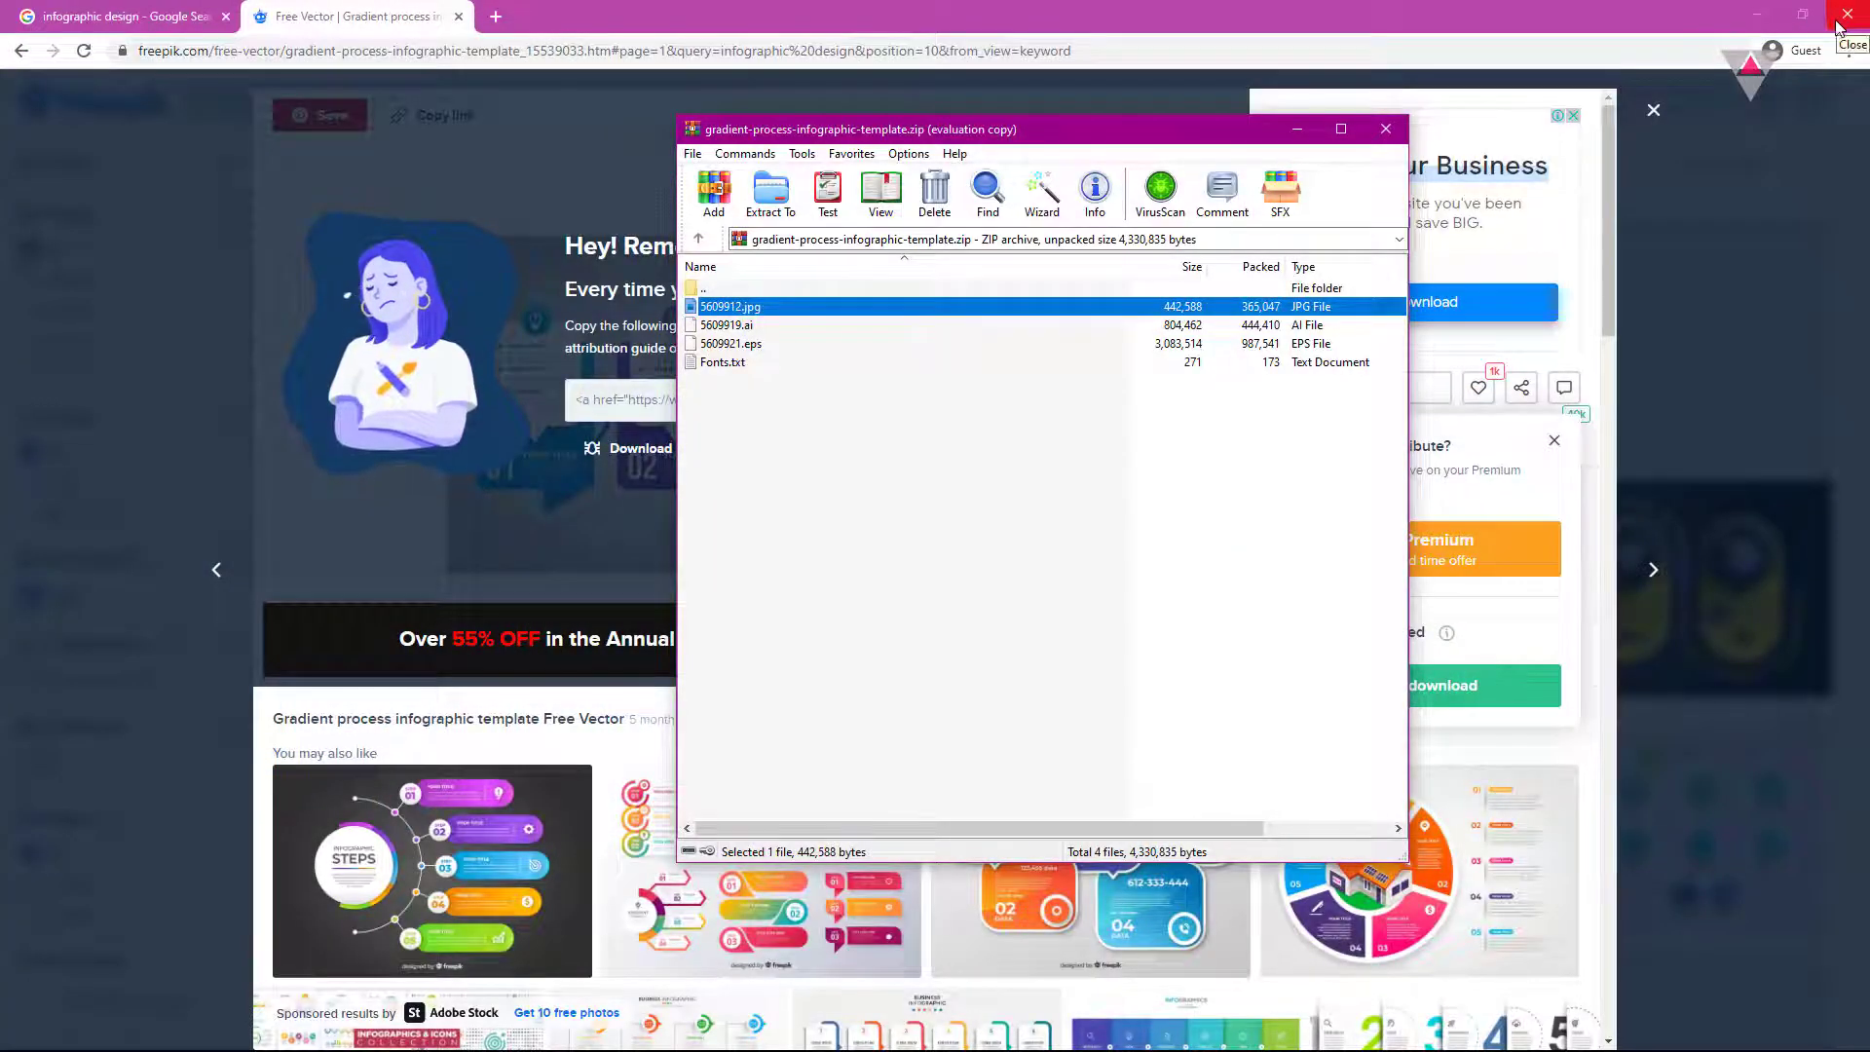
Switch to PowerPoint, create a blank presentation and give its slide an empty layout without placeholders.
key("super")
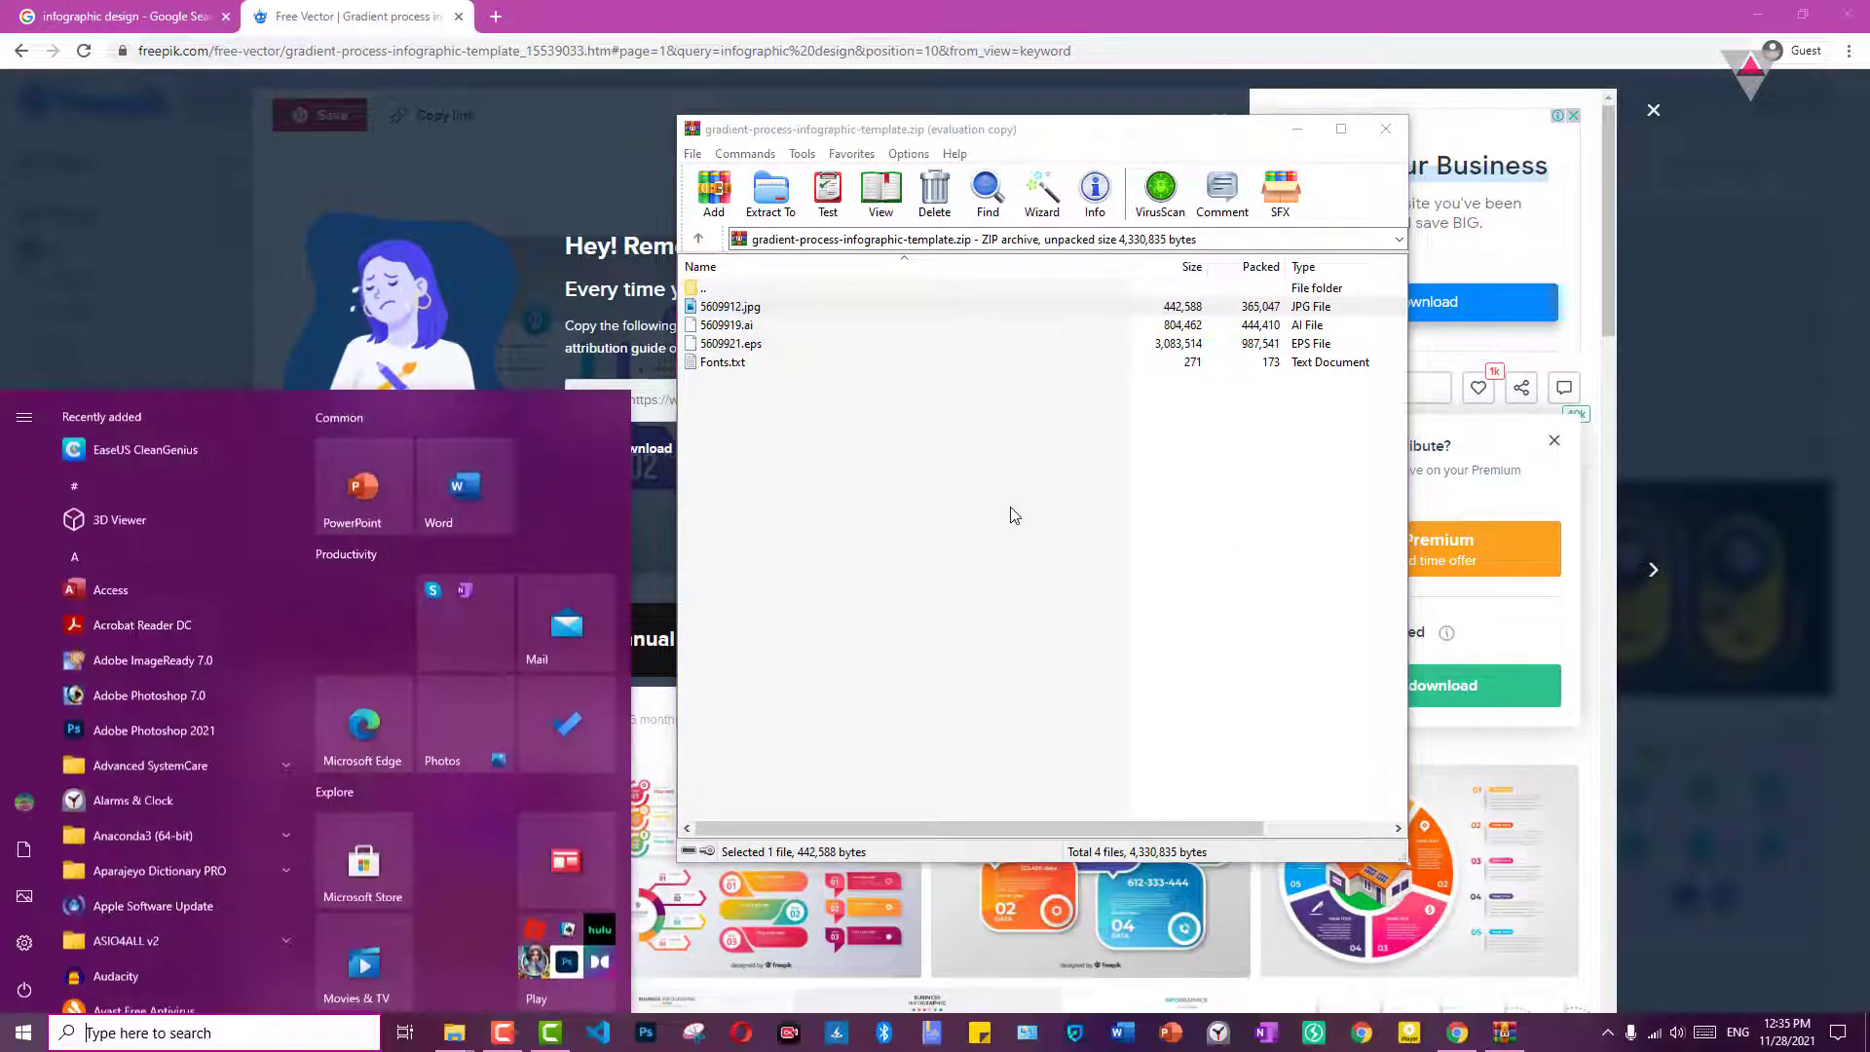
left_click(368, 487)
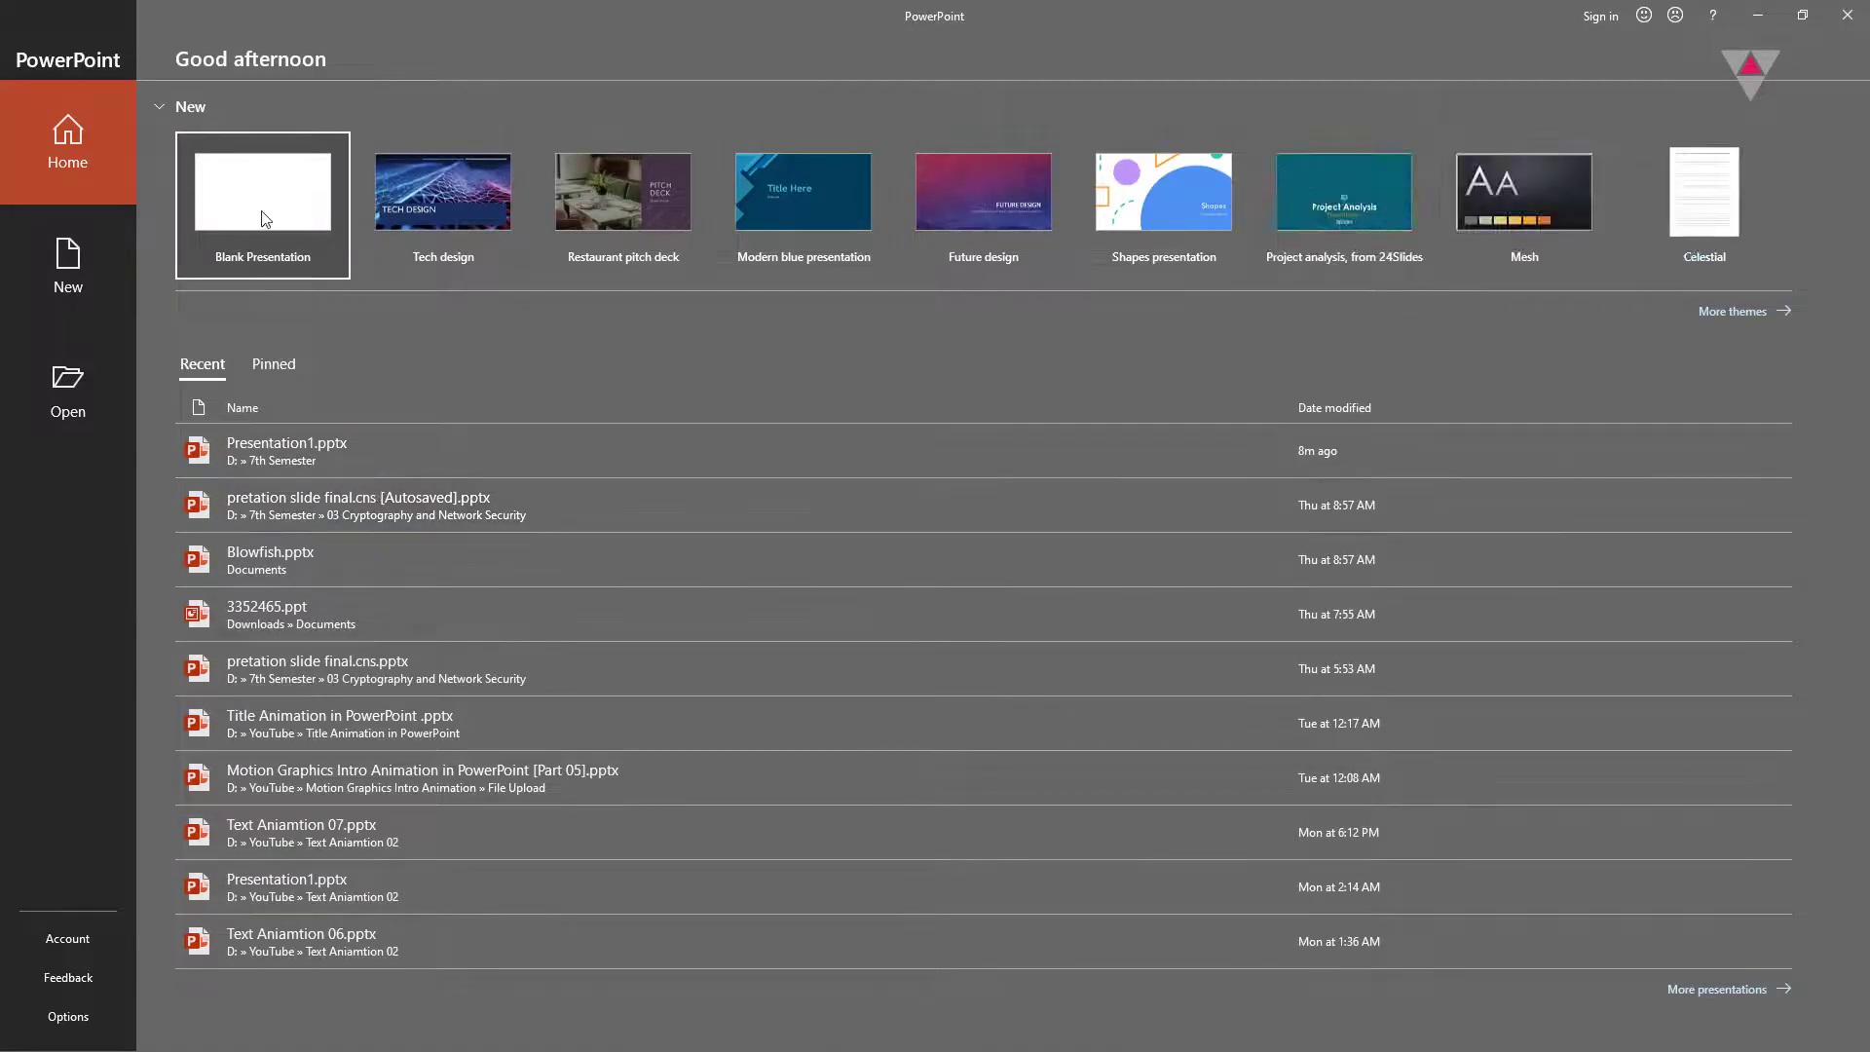
left_click(261, 218)
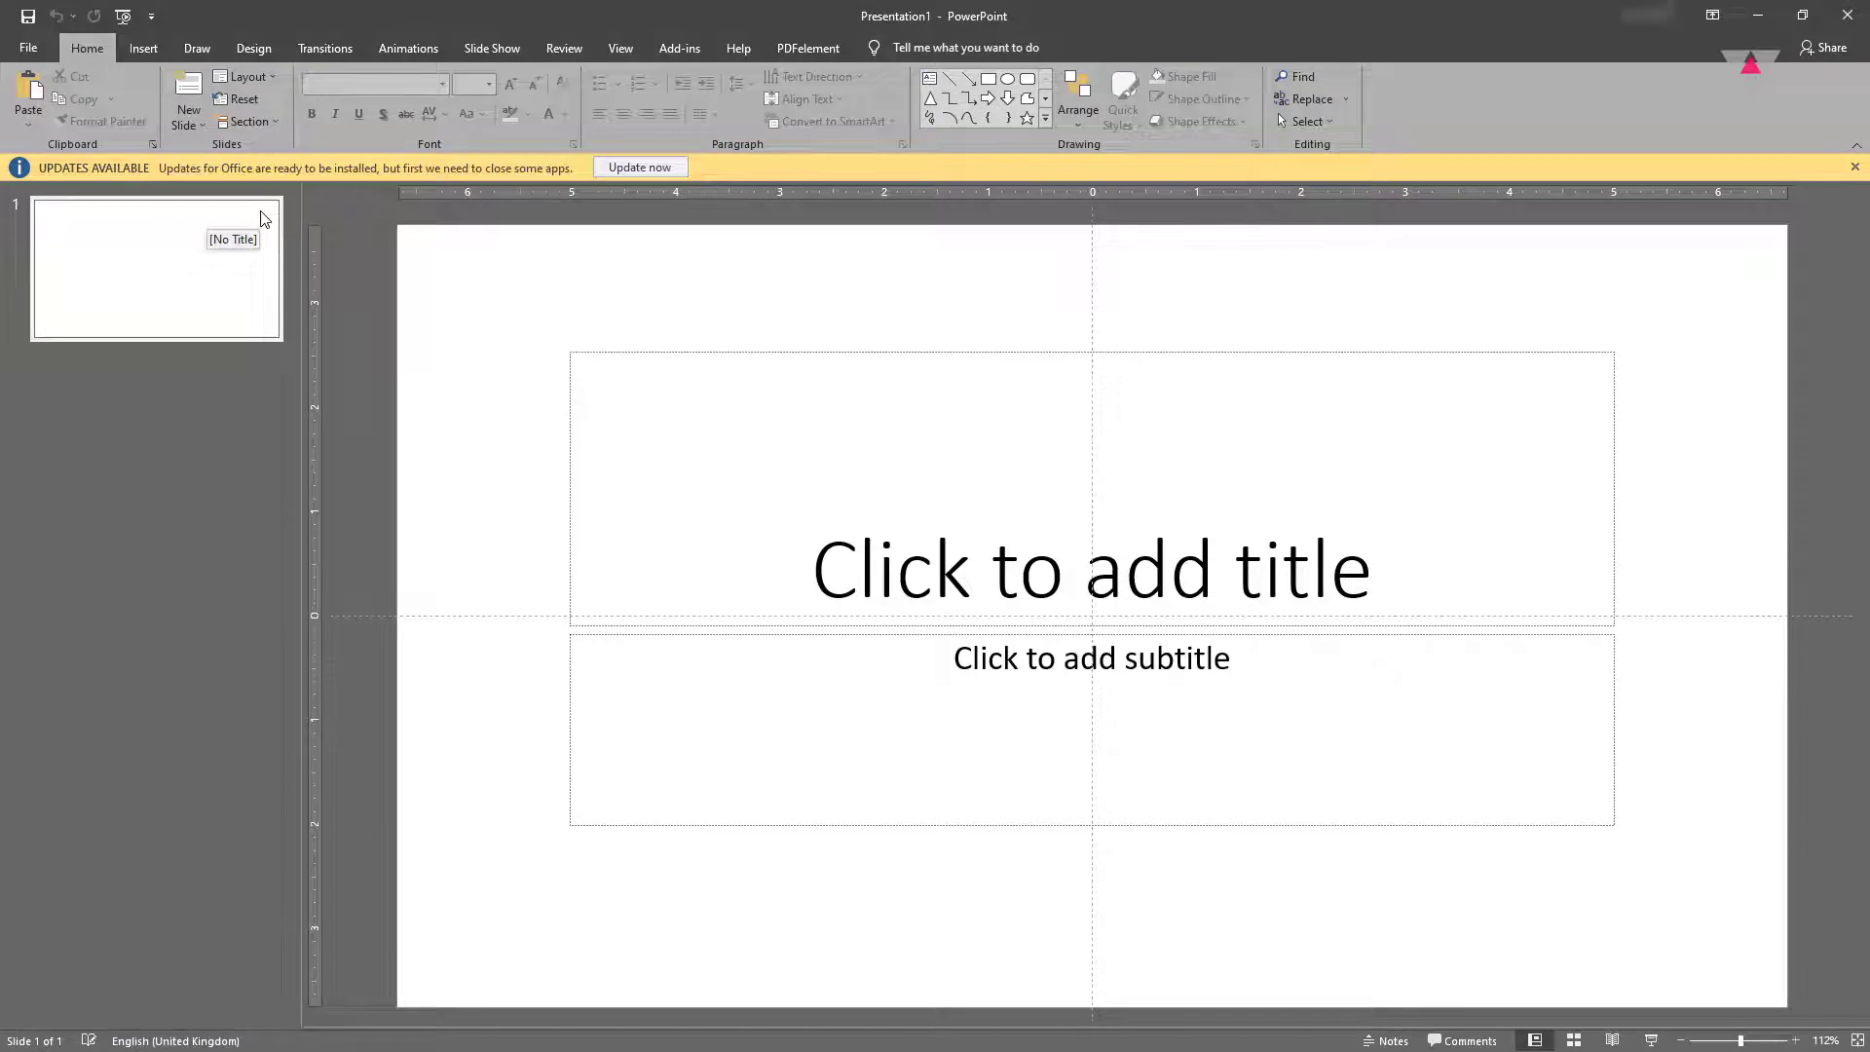
left_click(244, 77)
left_click(249, 353)
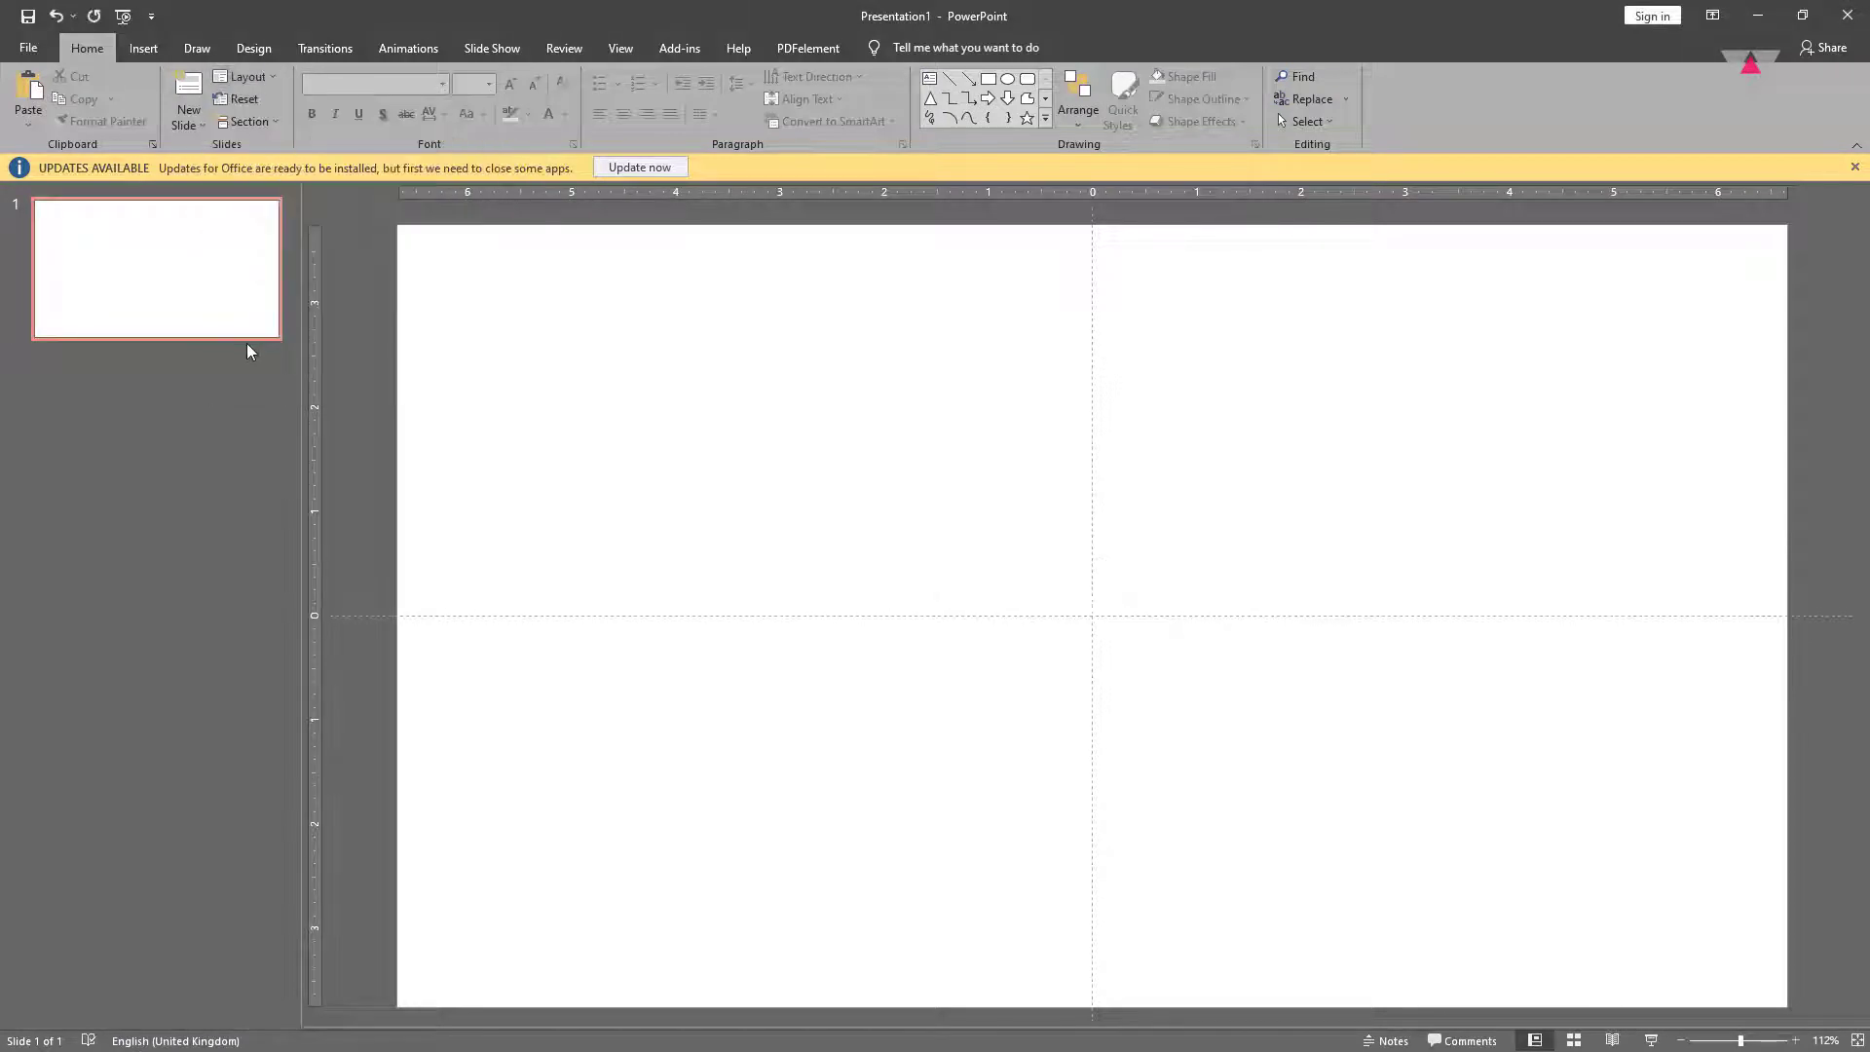
left_click(1854, 168)
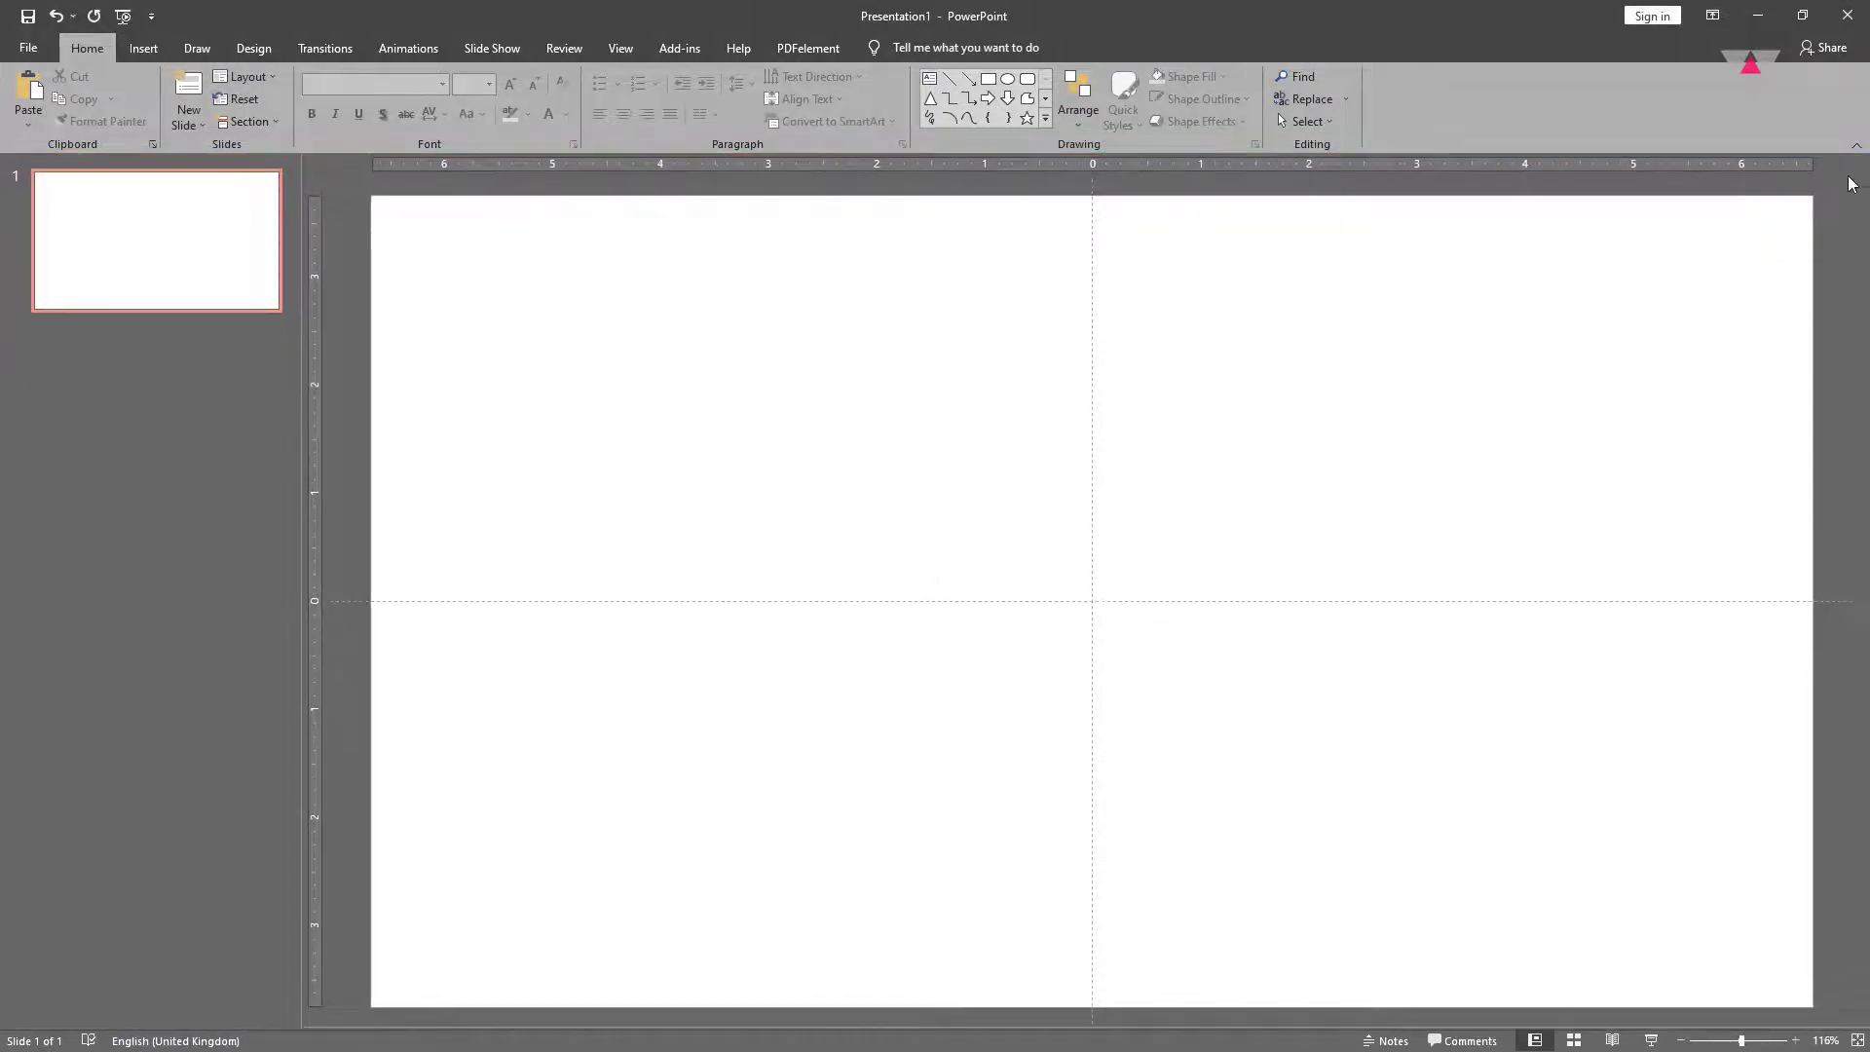
Insert 5609912.jpg from the open template archive onto the empty slide.
key("alt+Tab")
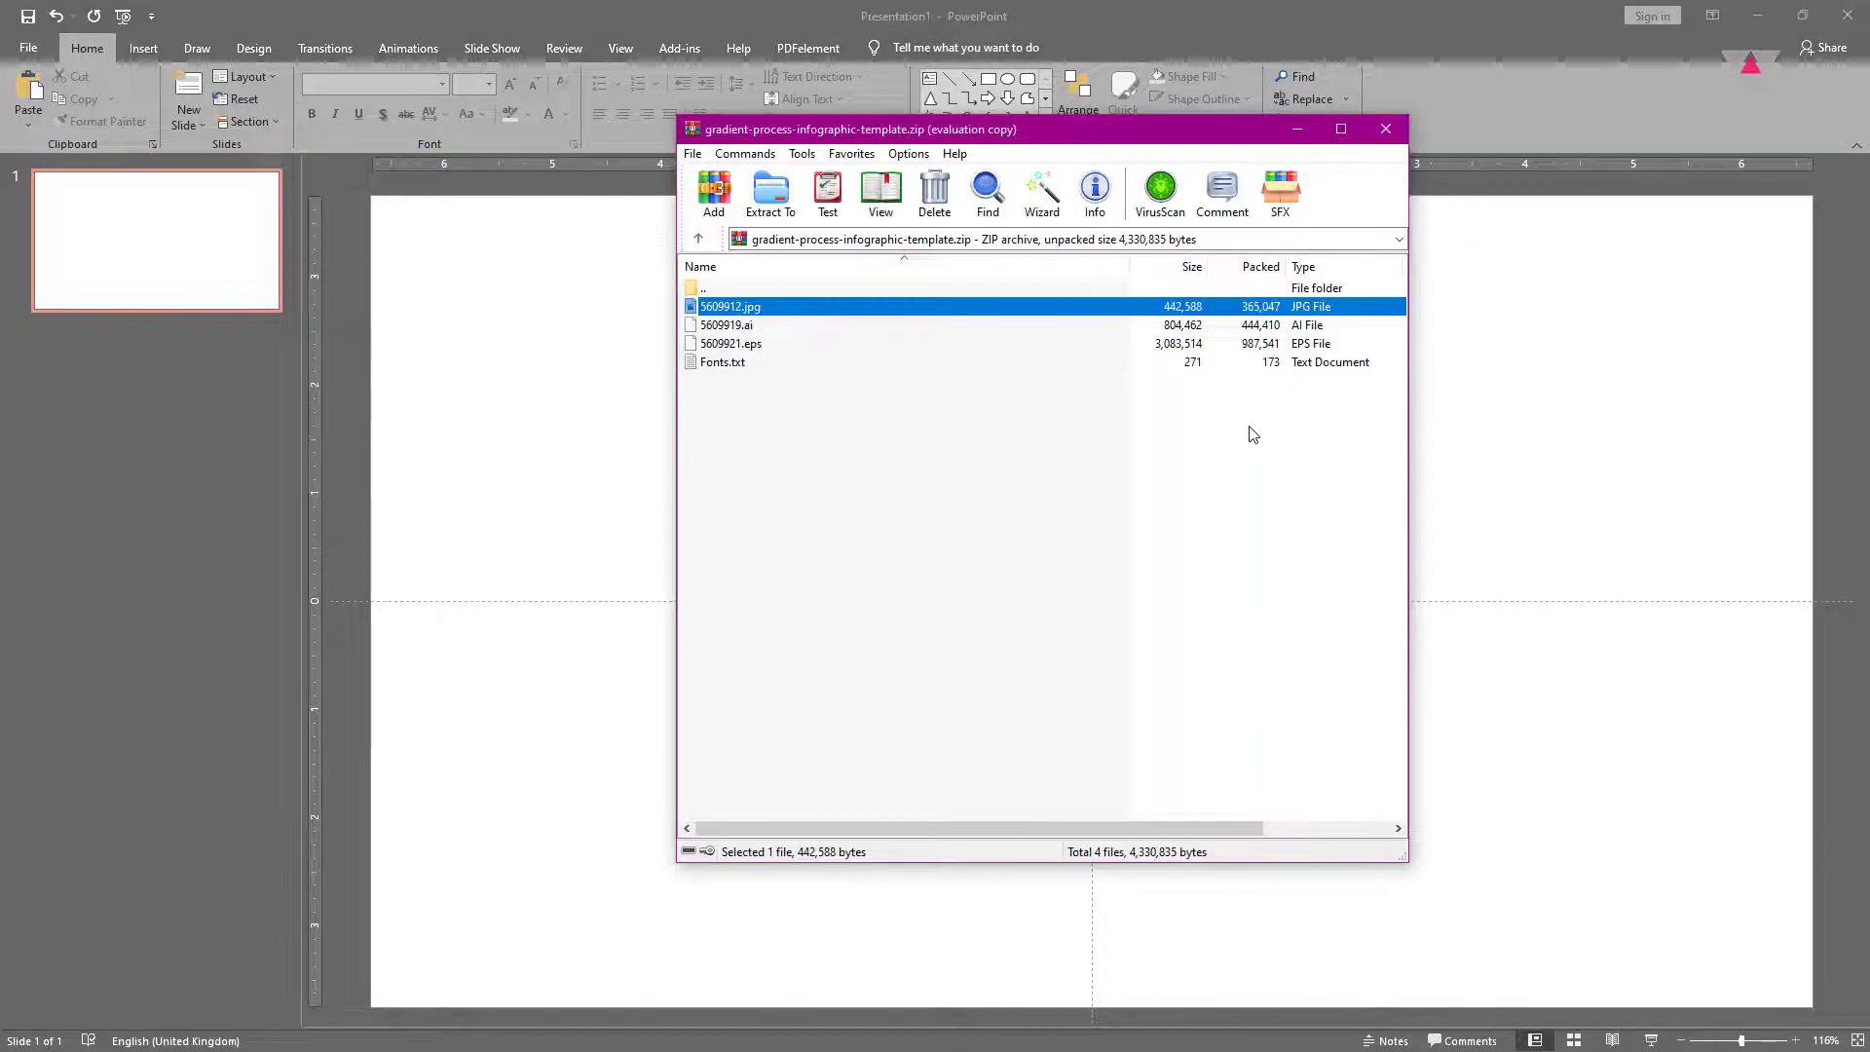
left_click_drag(712, 310, 545, 458)
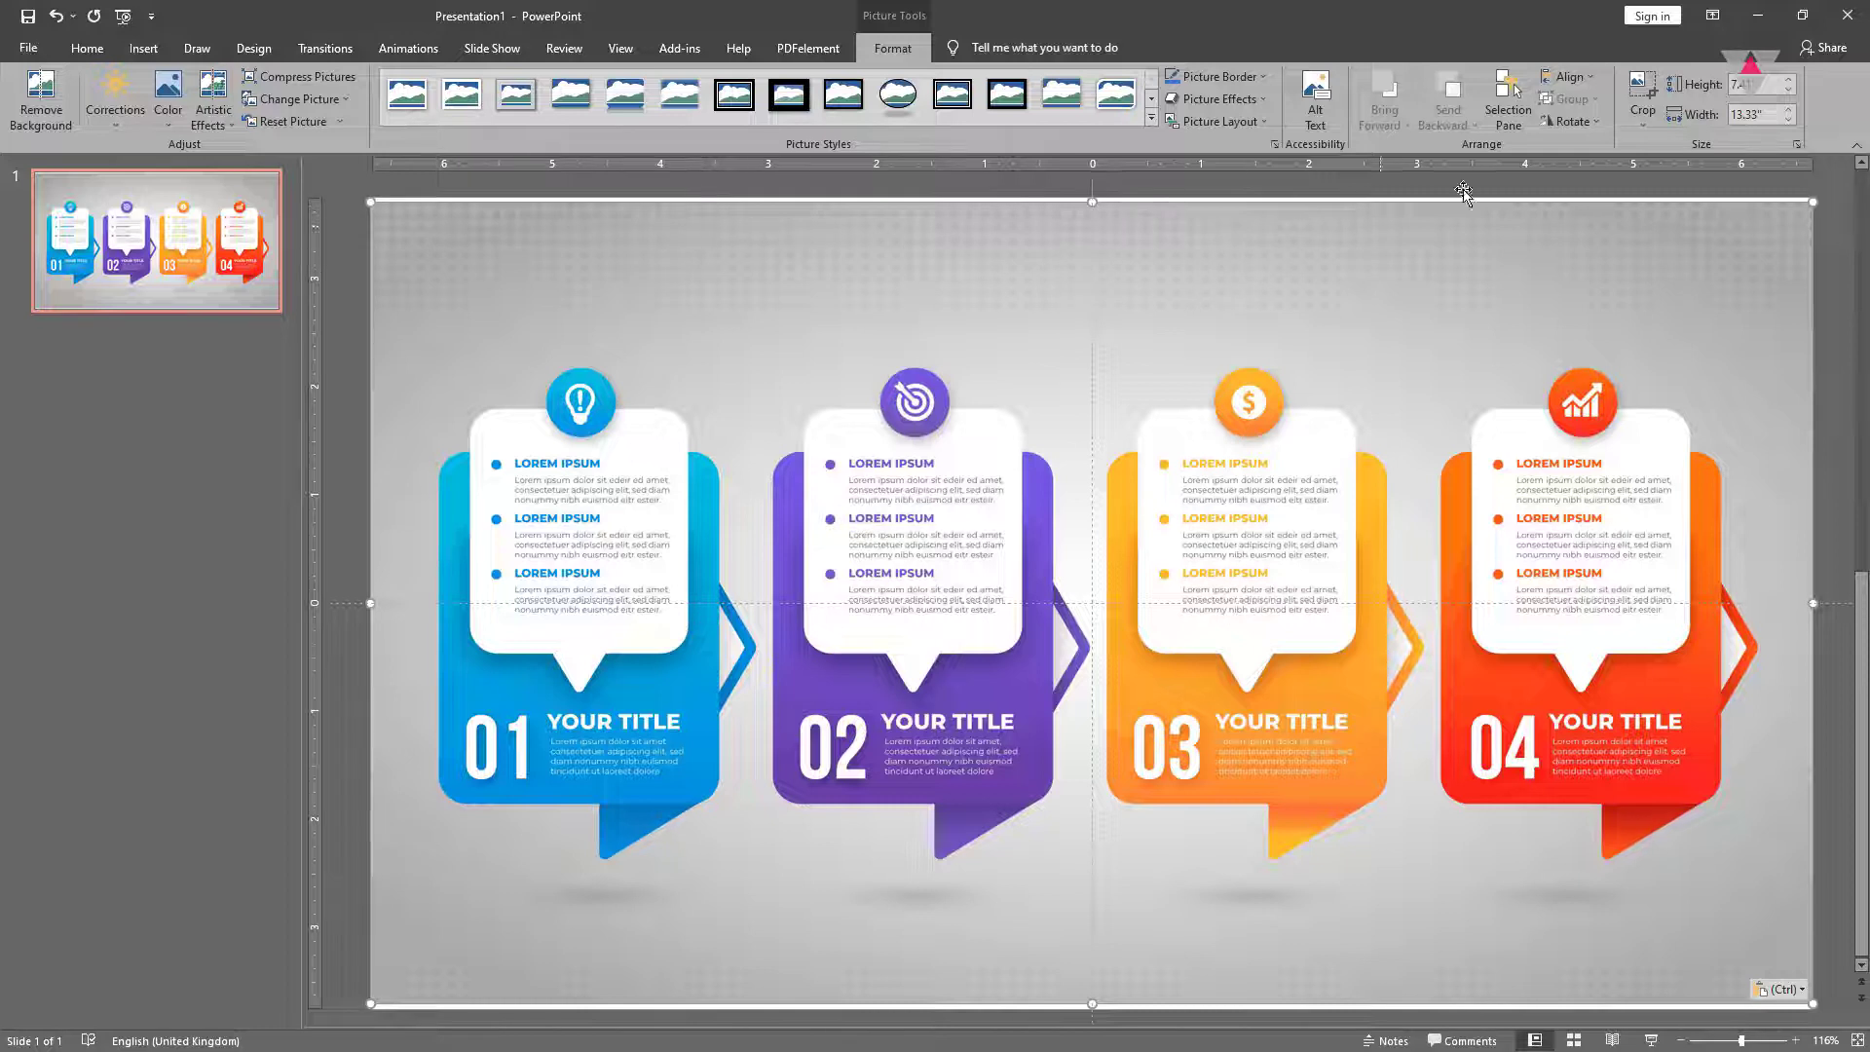
Crop the infographic picture to the slide's aspect ratio and enlarge it to cover the whole slide at 13.33" wide.
left_click(1643, 115)
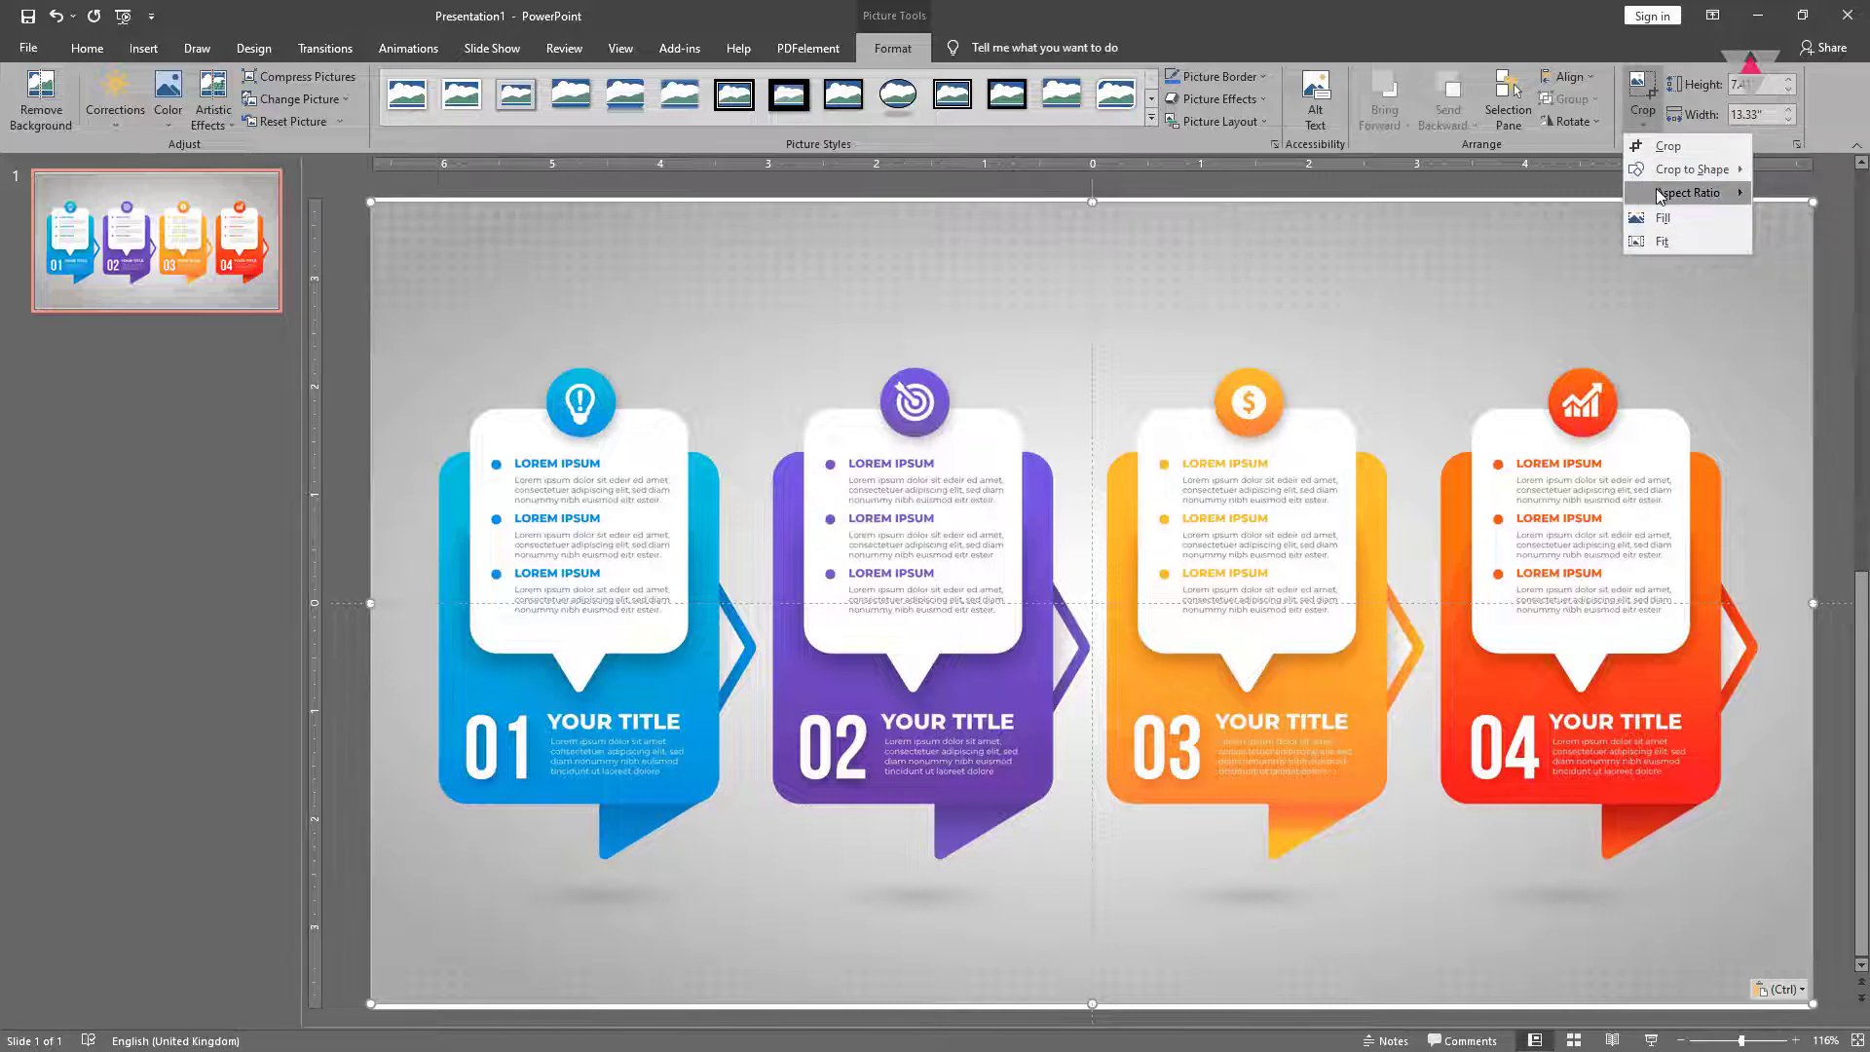
mouse_move(1675, 192)
left_click(1793, 473)
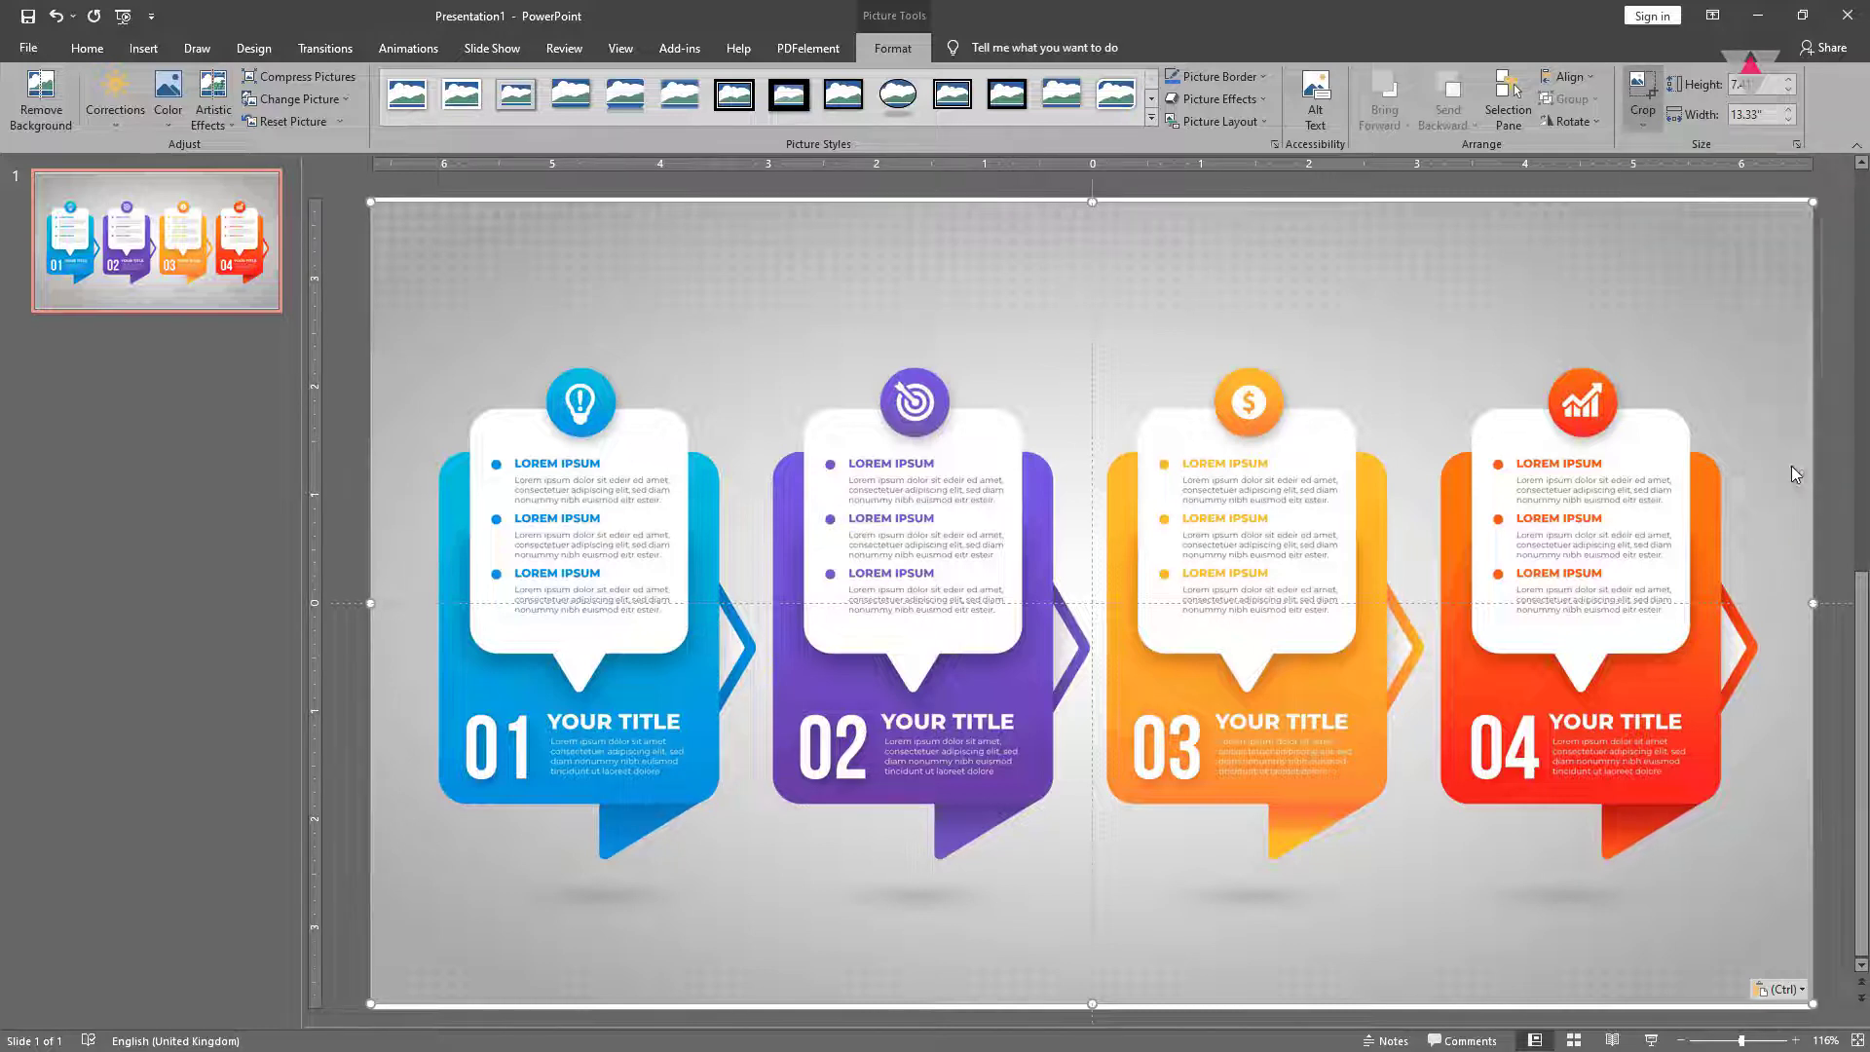
left_click(1646, 90)
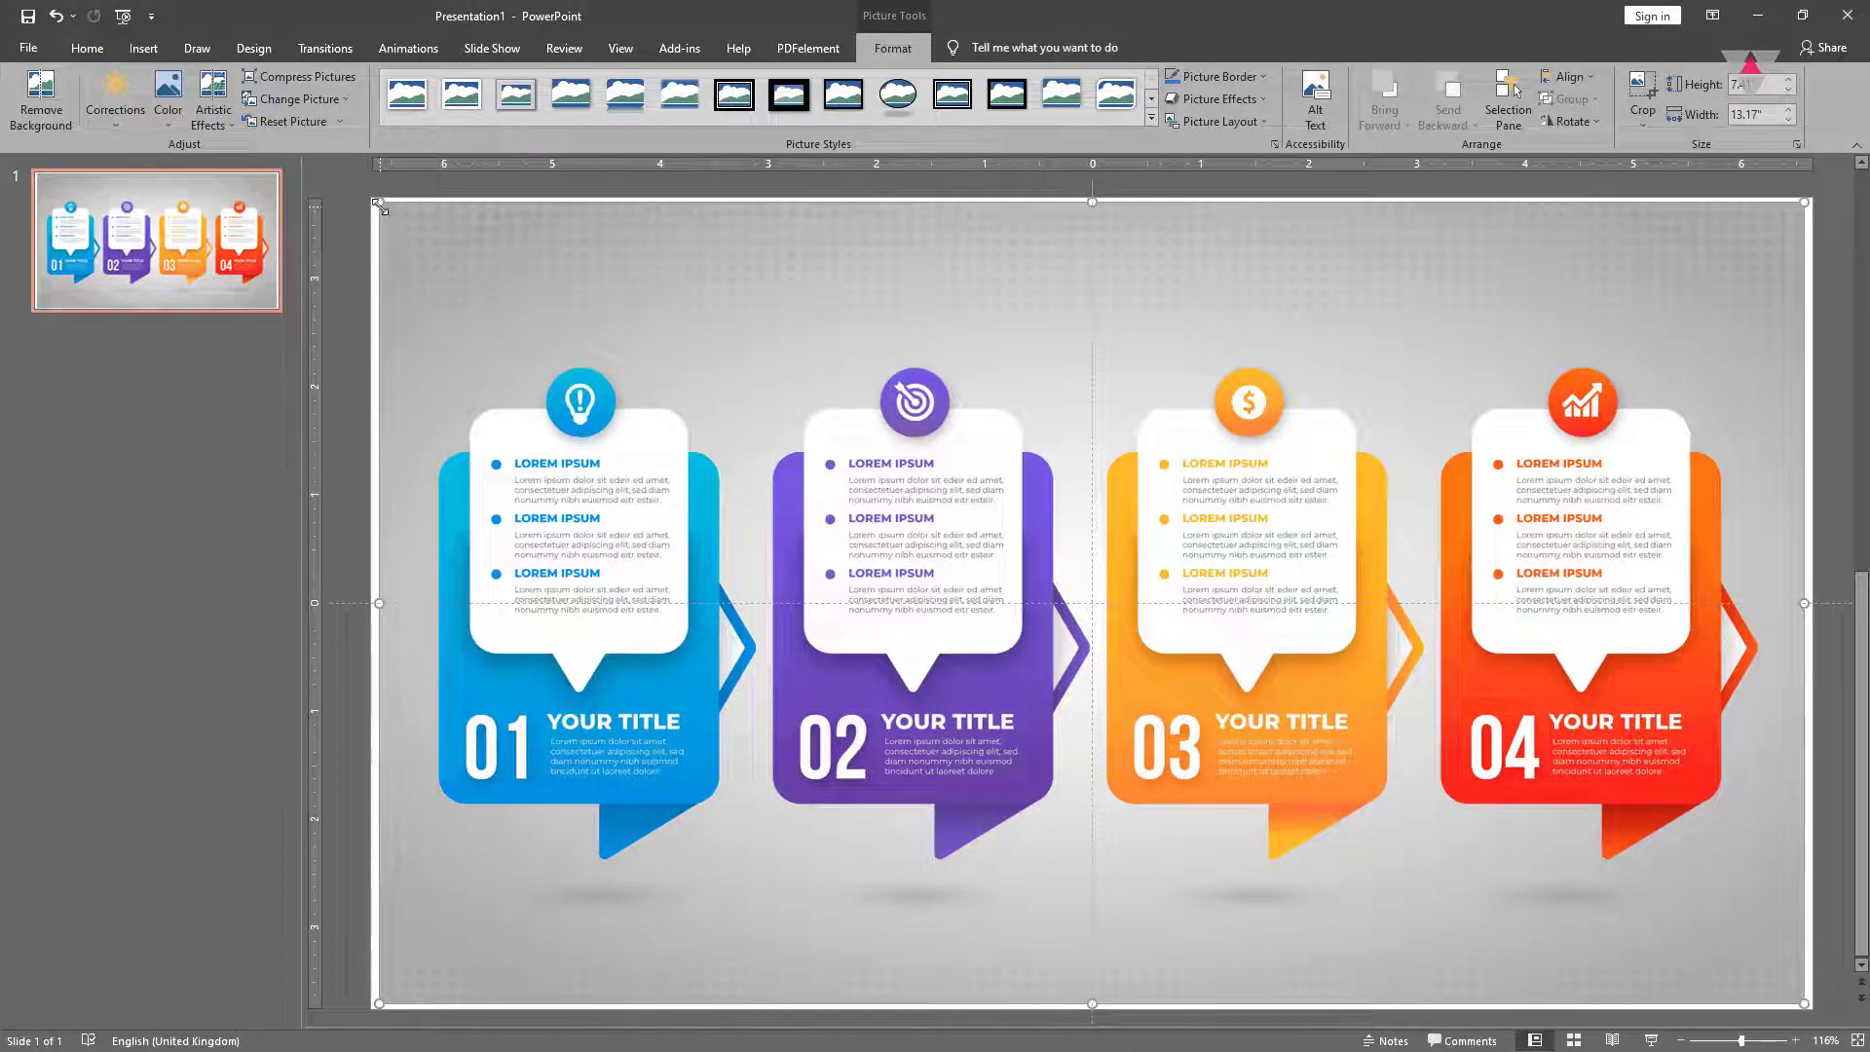
left_click_drag(379, 202, 370, 196)
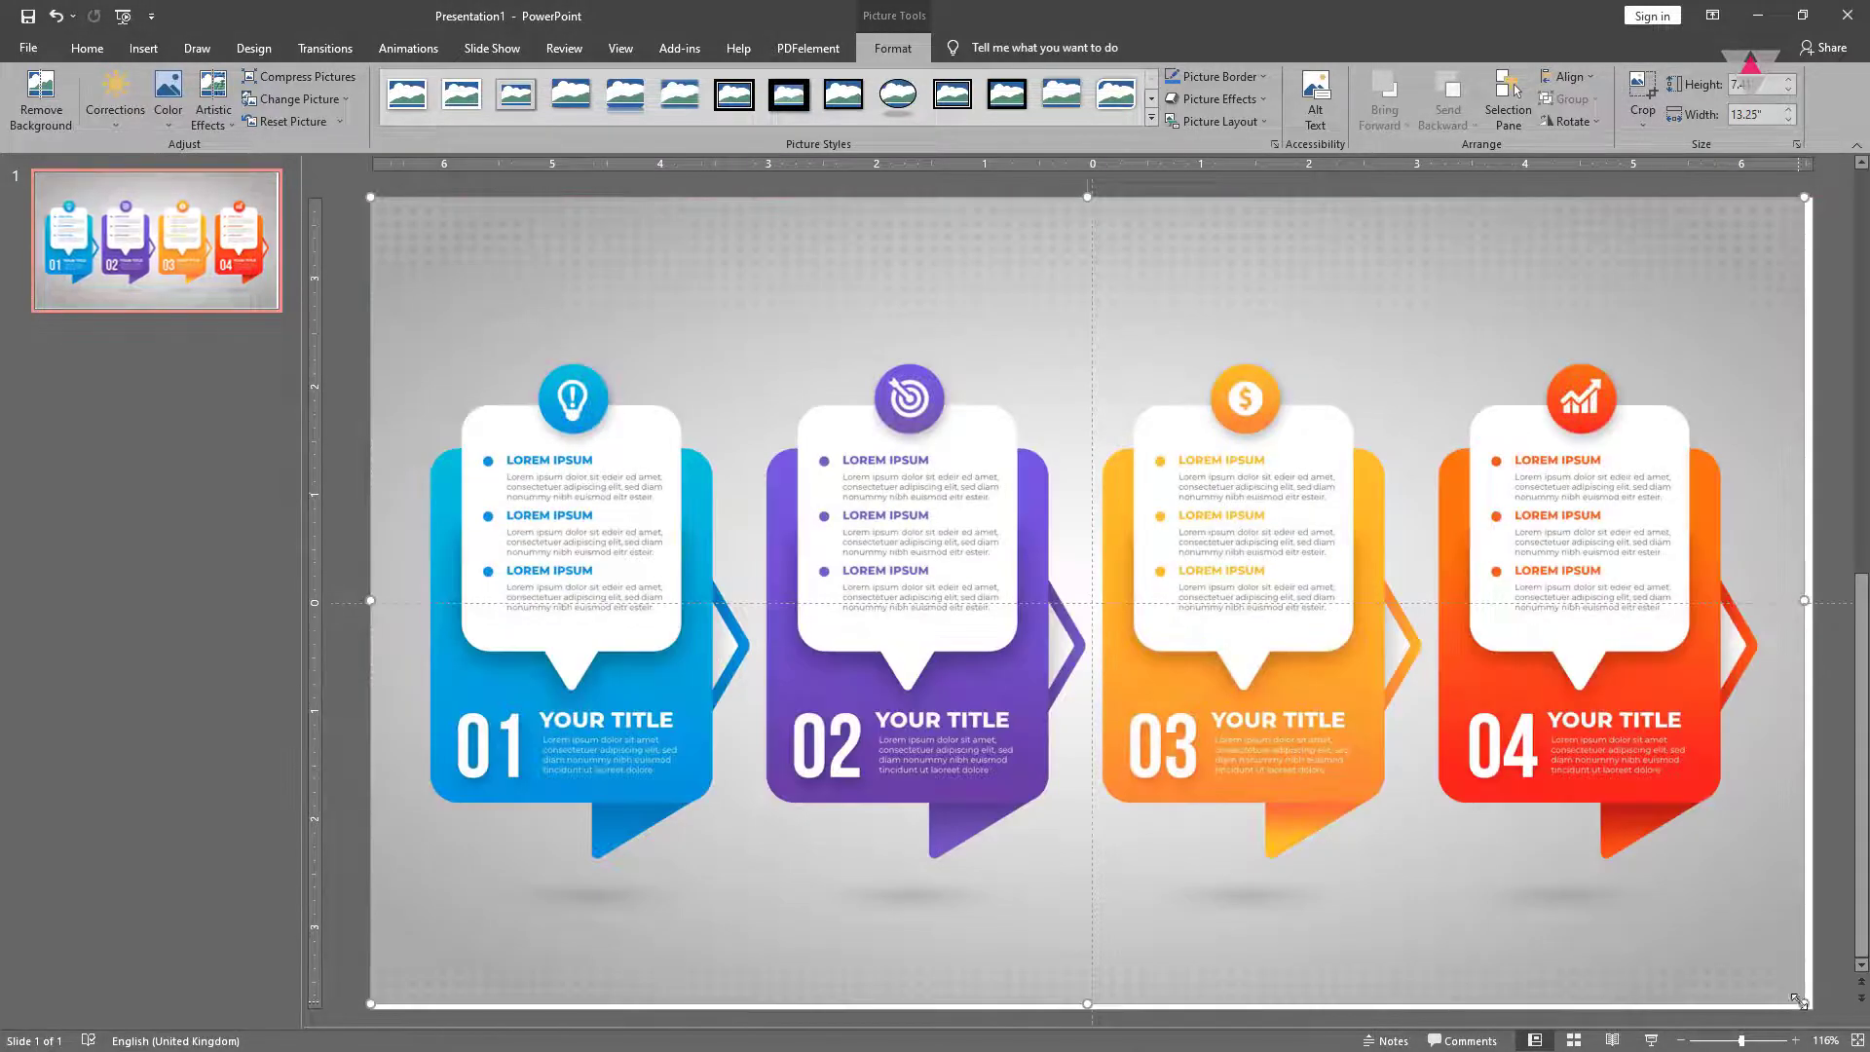
left_click_drag(1801, 1003, 1809, 1006)
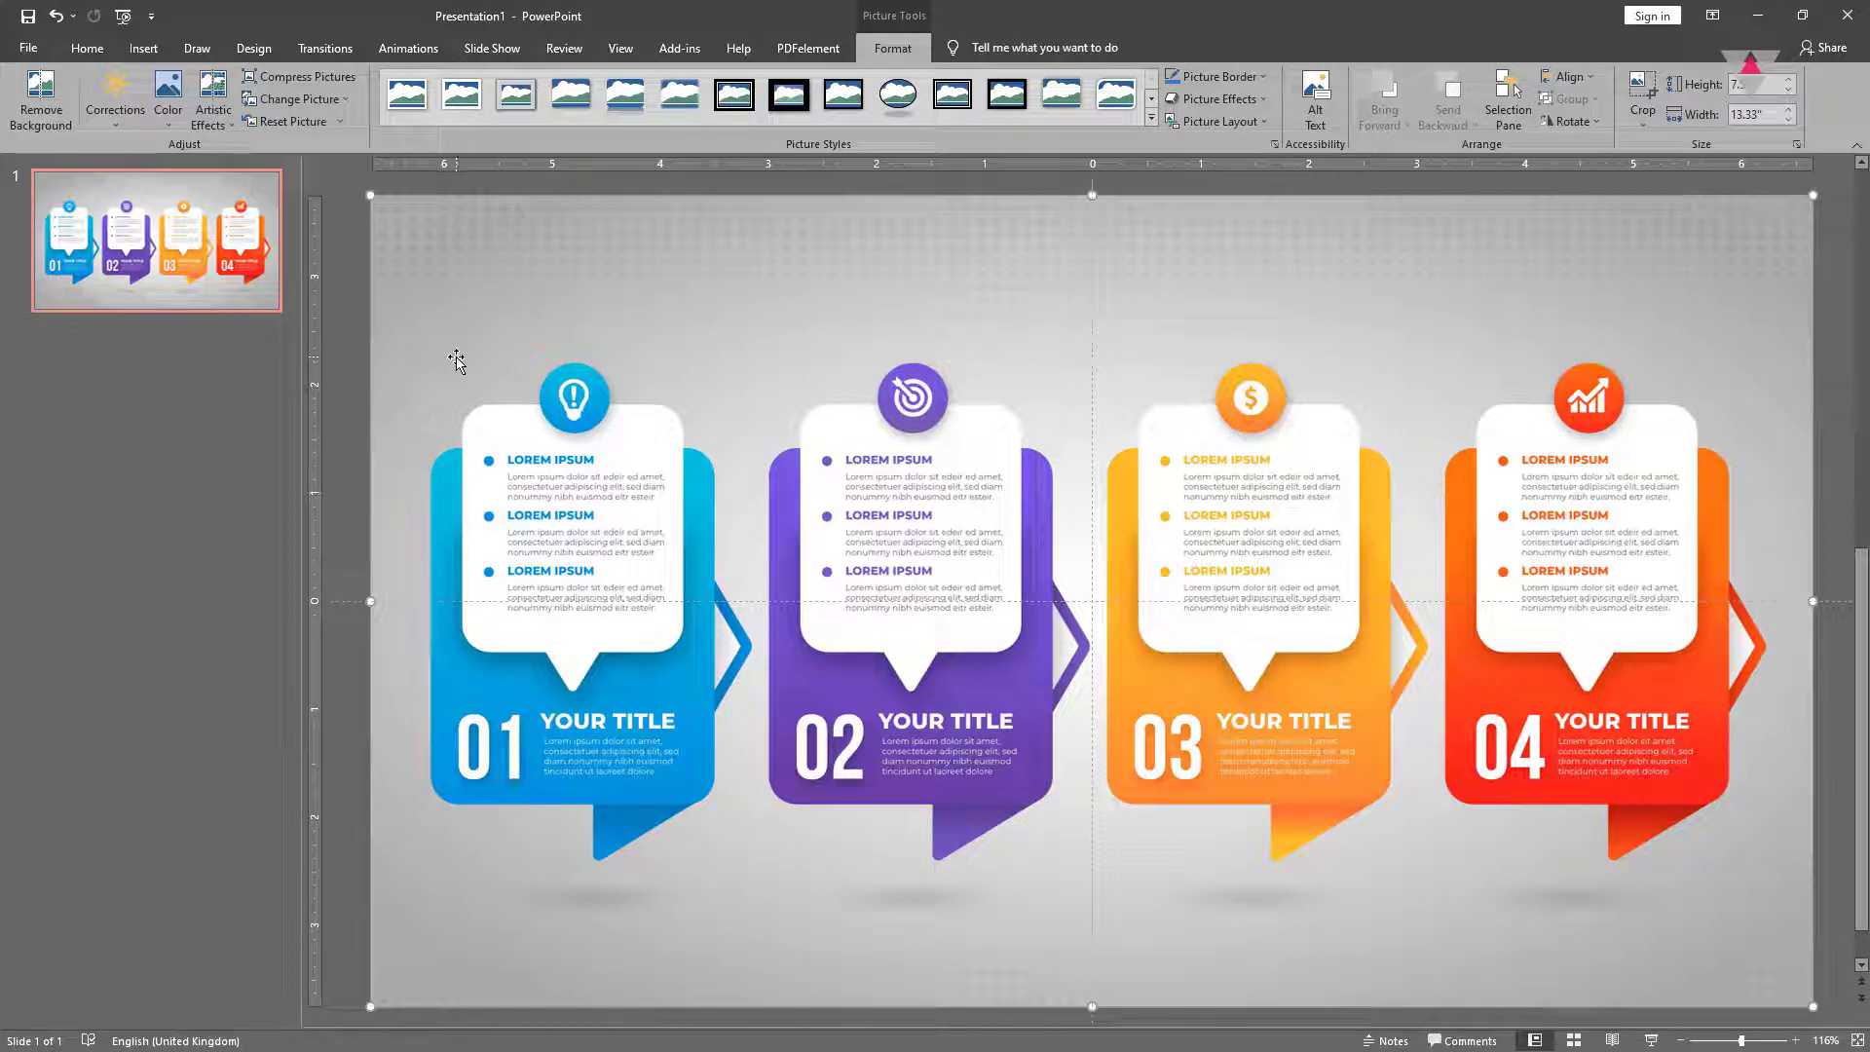
Add a second slide and give its background a gradient fill.
right_click(174, 347)
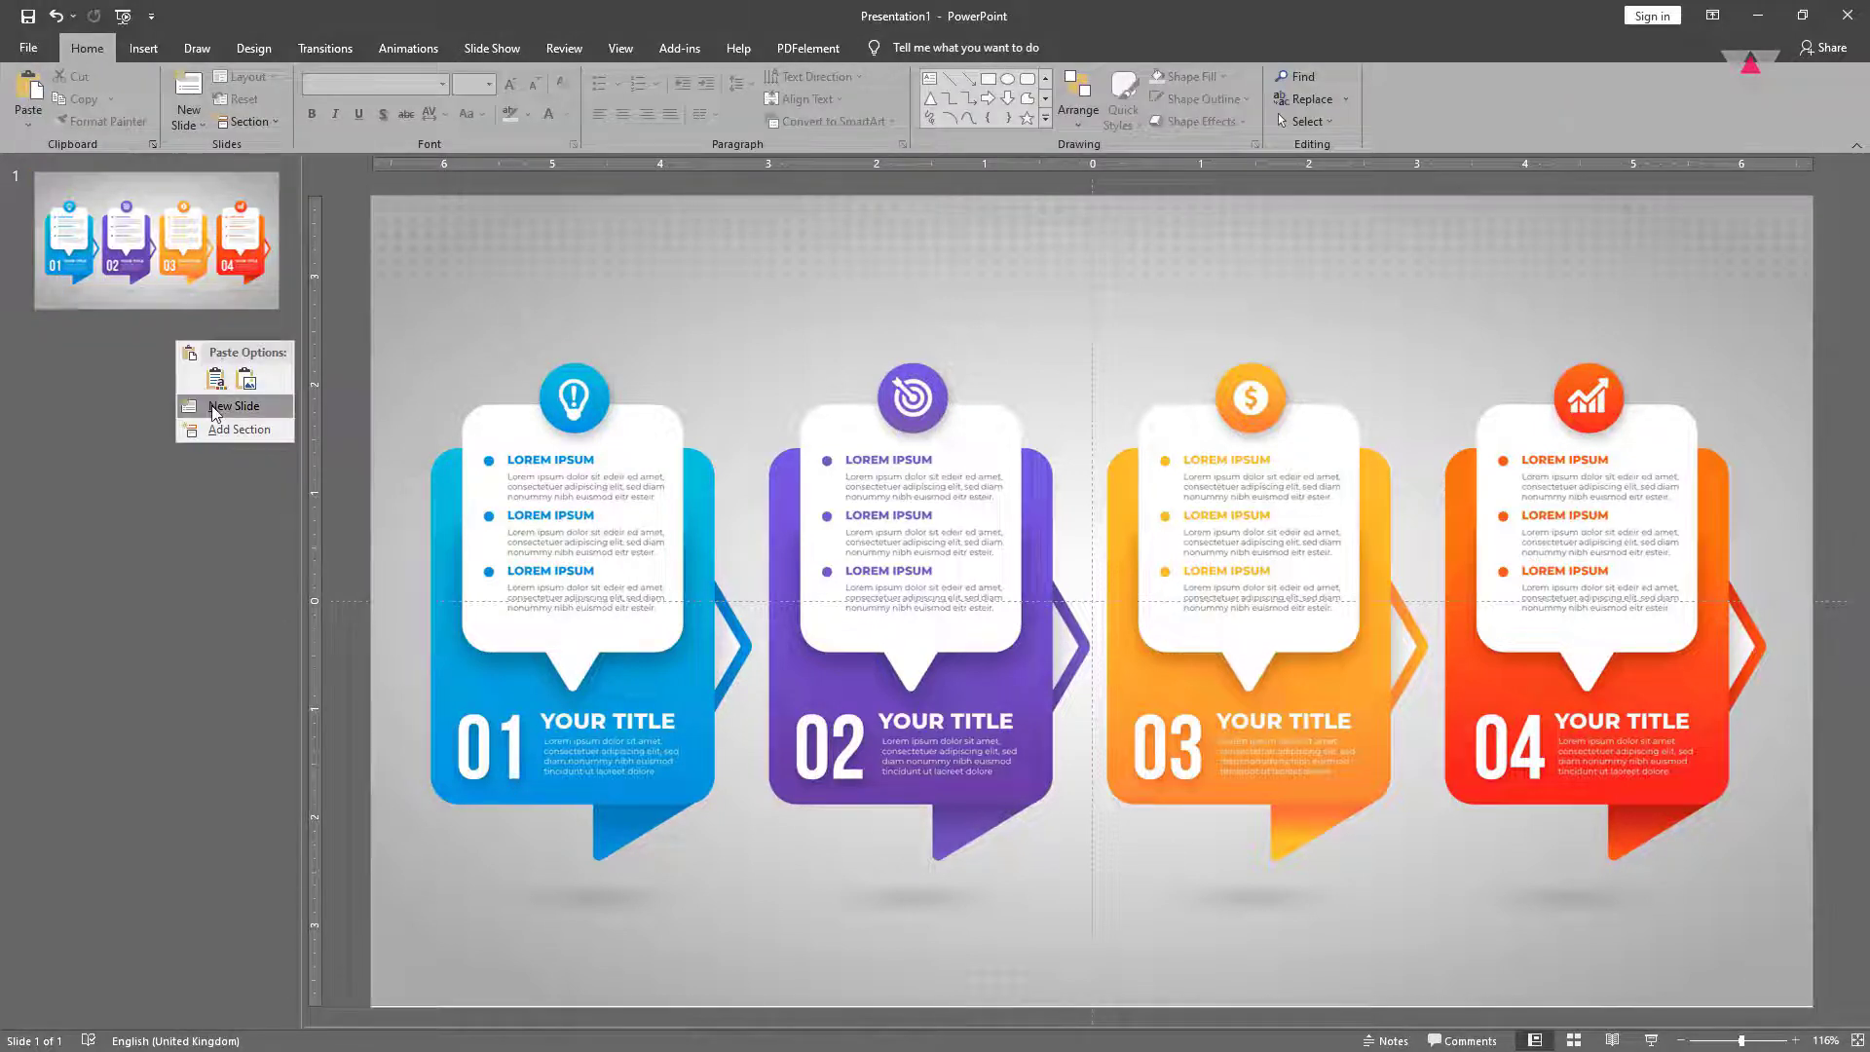
left_click(213, 405)
right_click(678, 324)
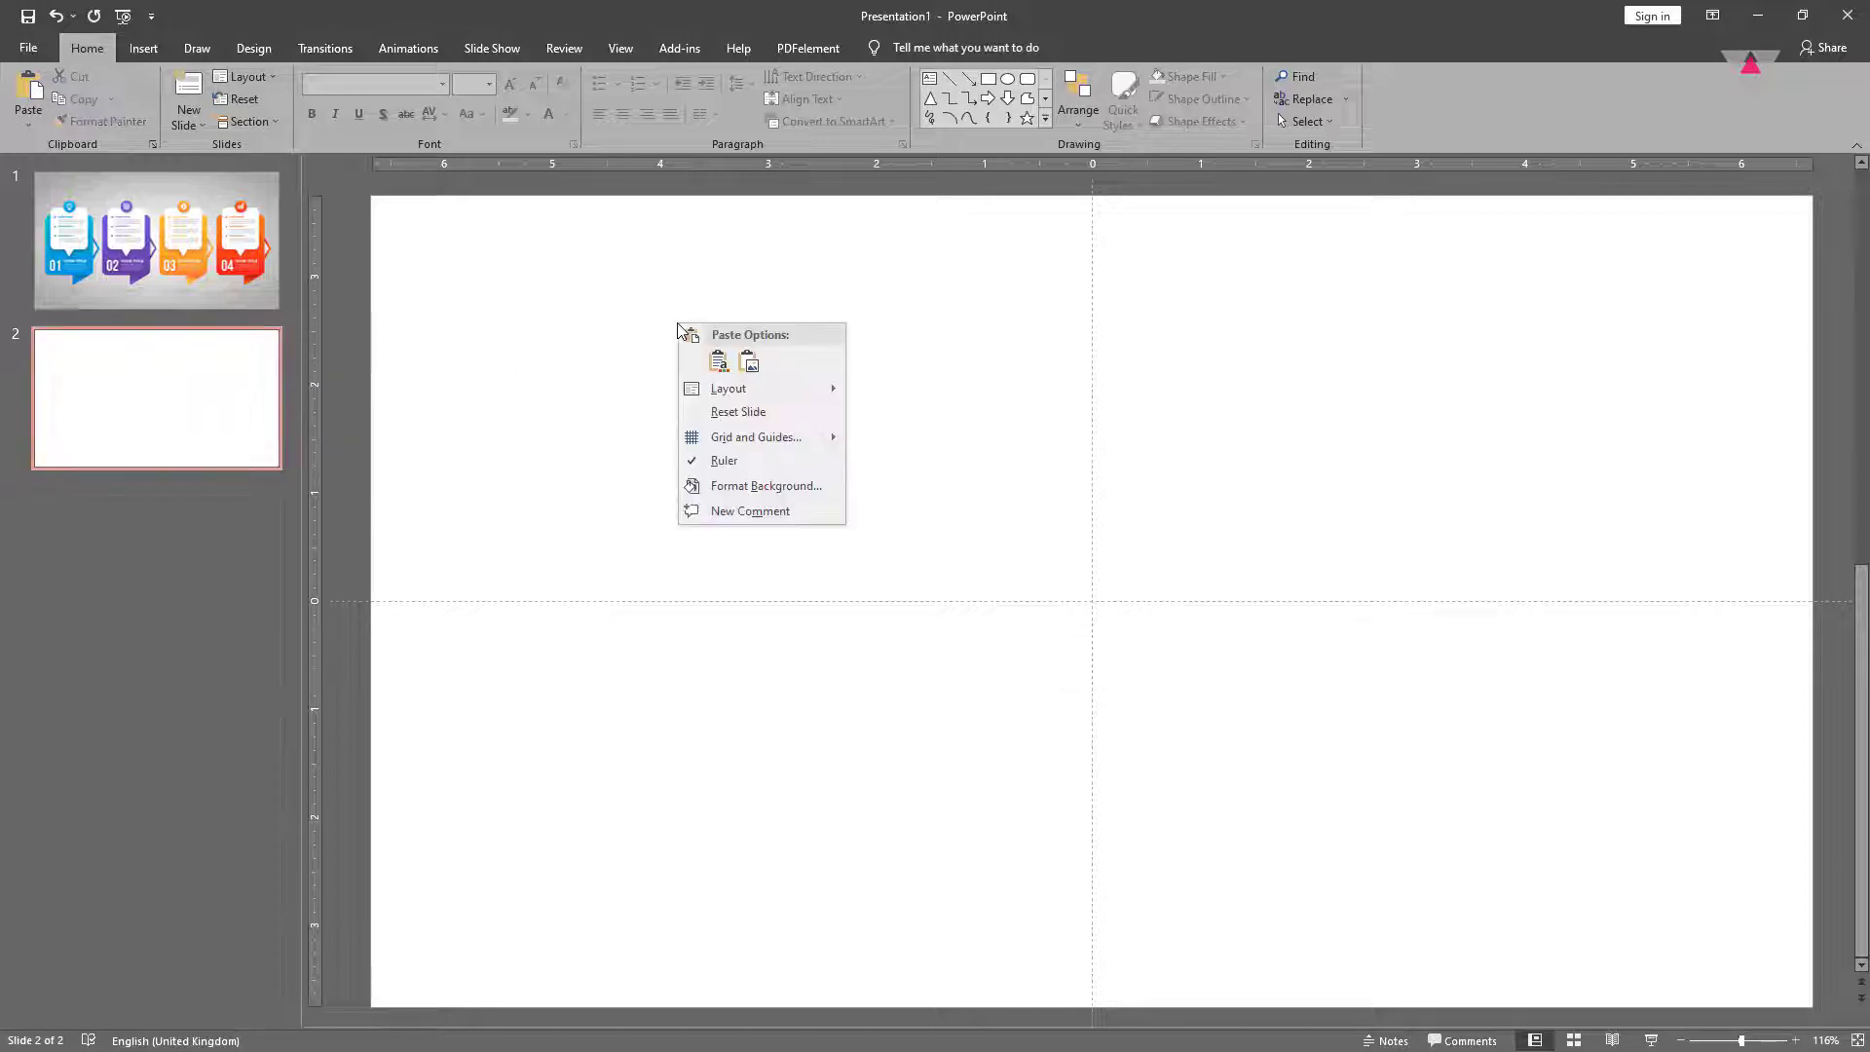
left_click(708, 487)
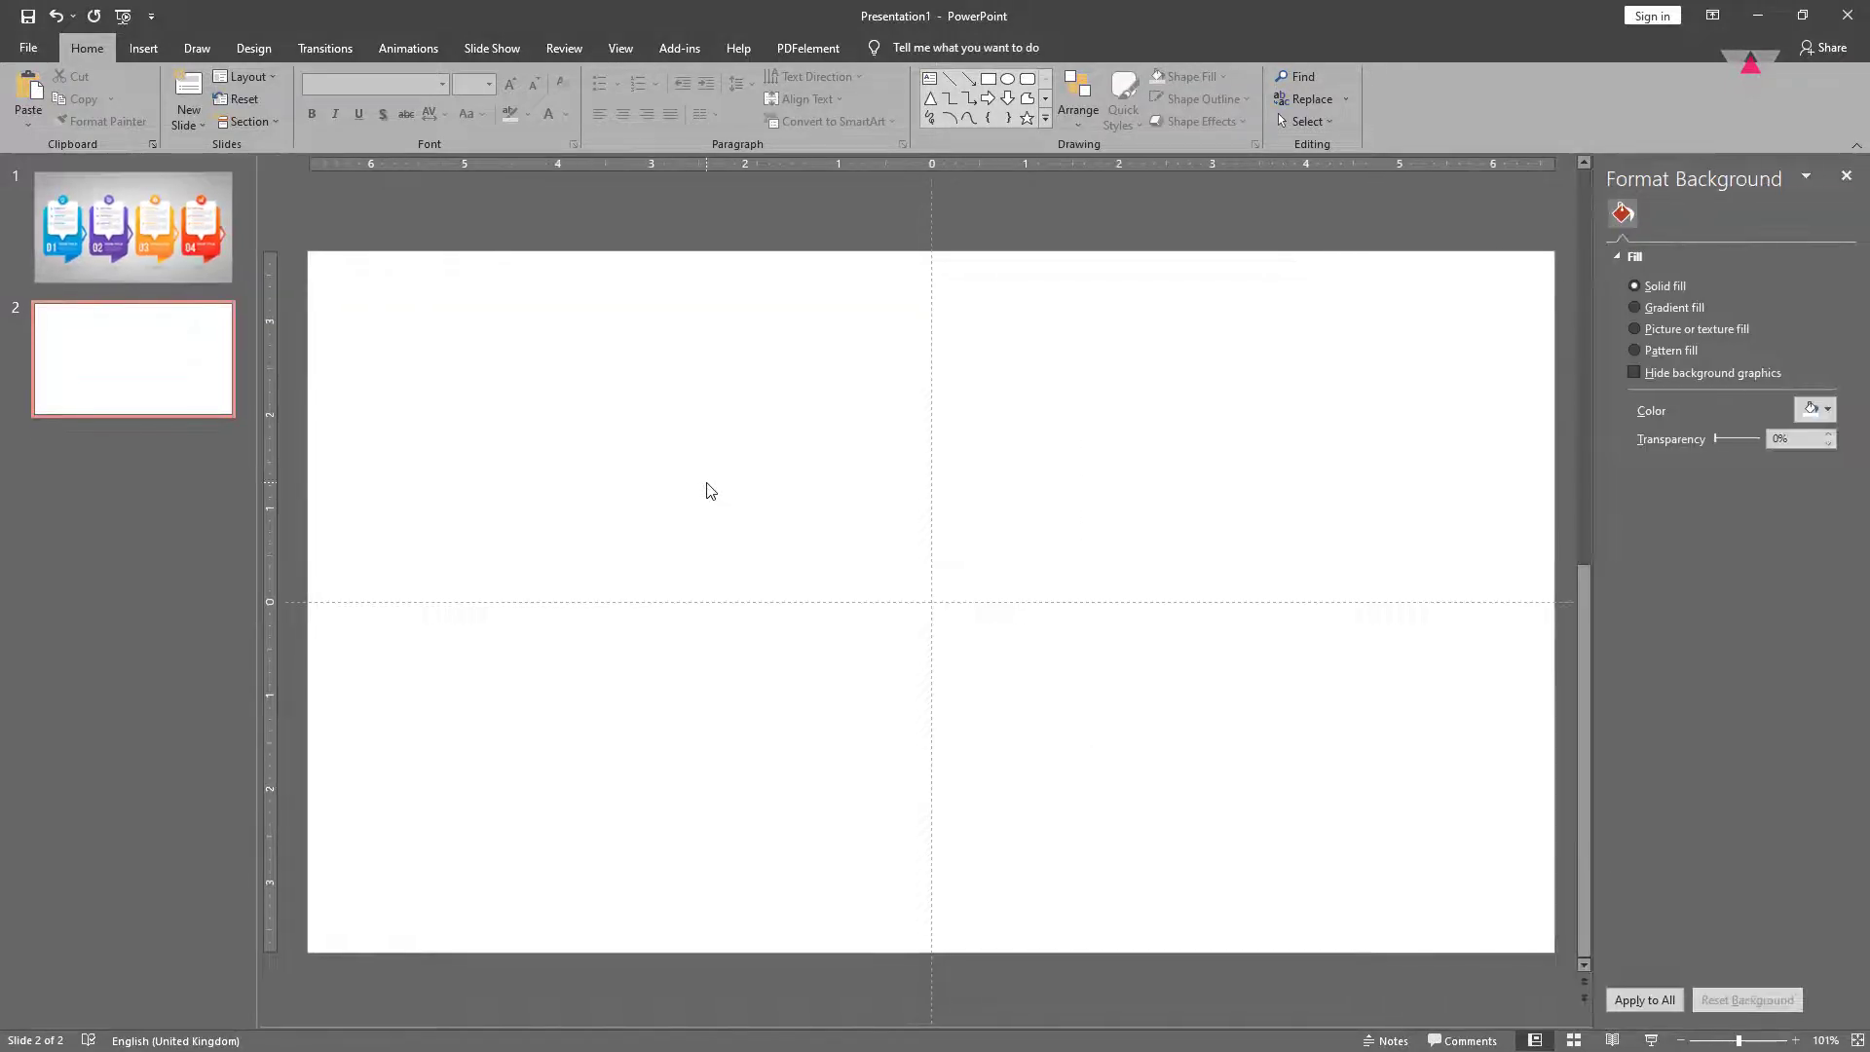
left_click(1656, 310)
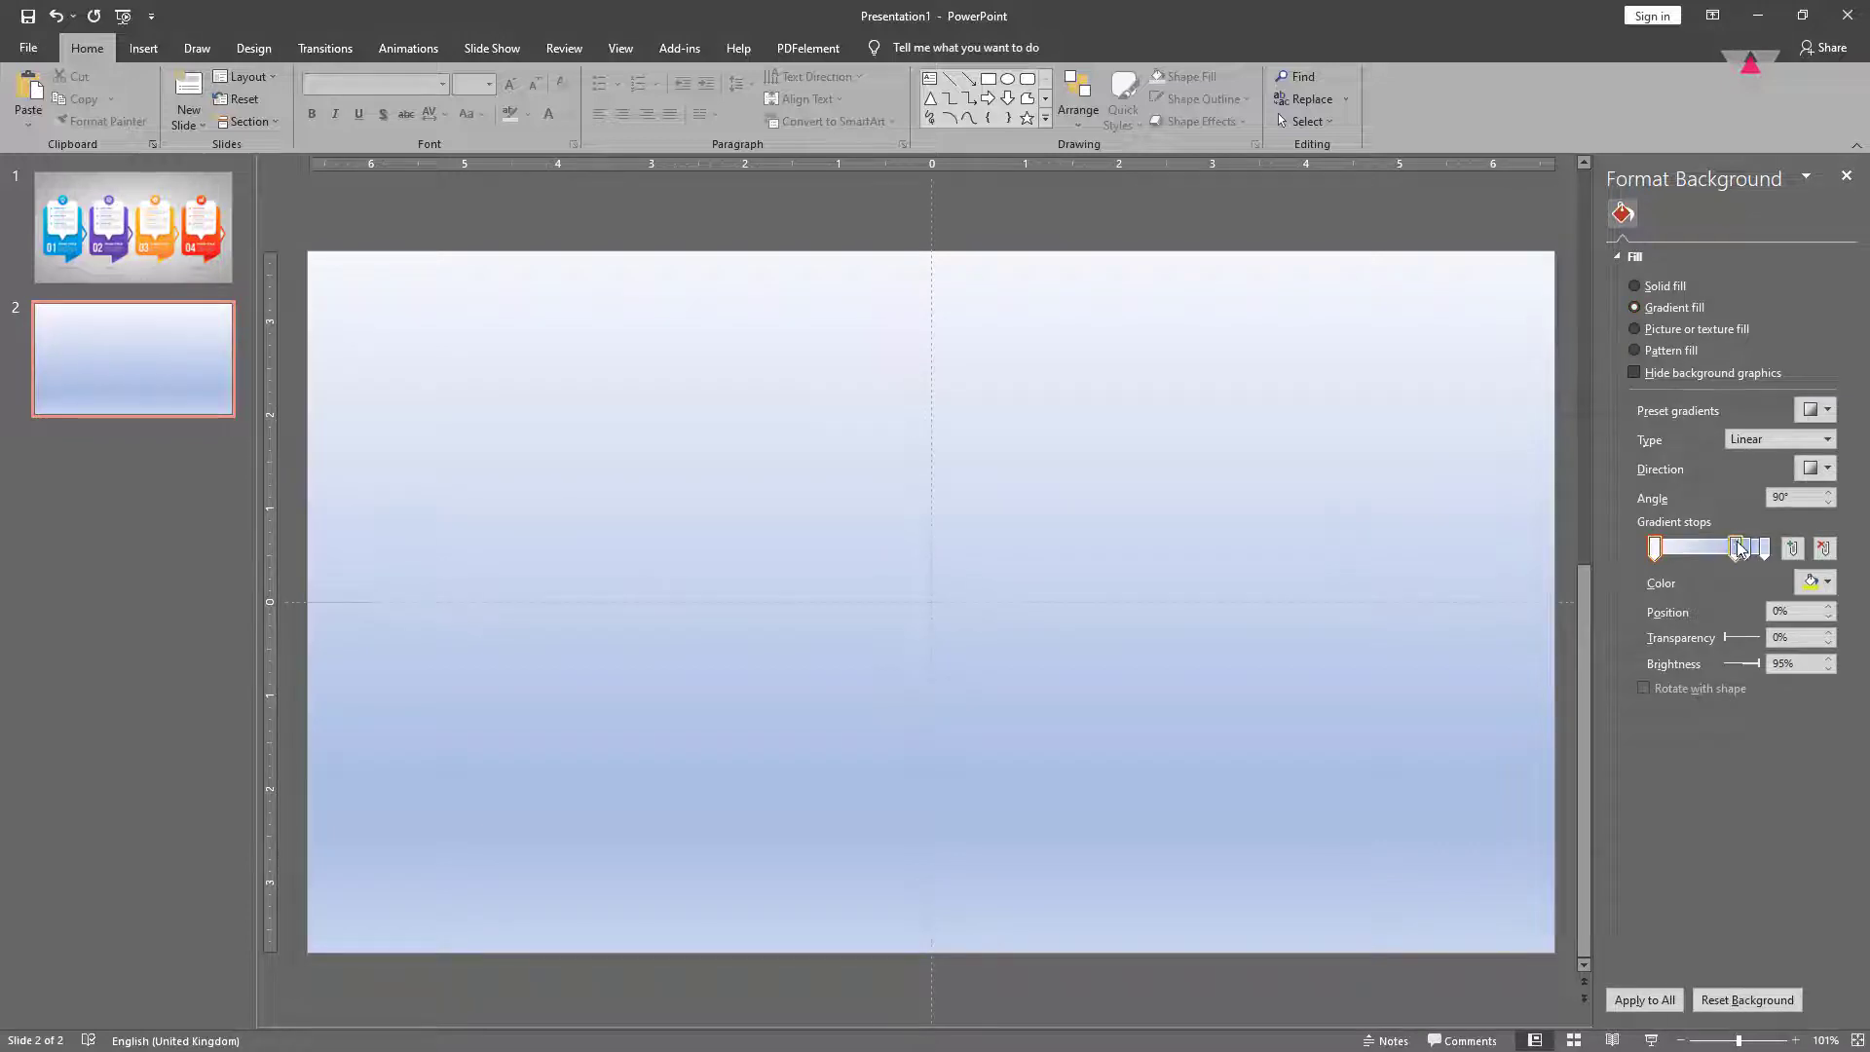
Move the background gradient's middle stop to the end and set the end stop to the theme's light grey at -25% brightness.
left_click_drag(1740, 550, 1766, 551)
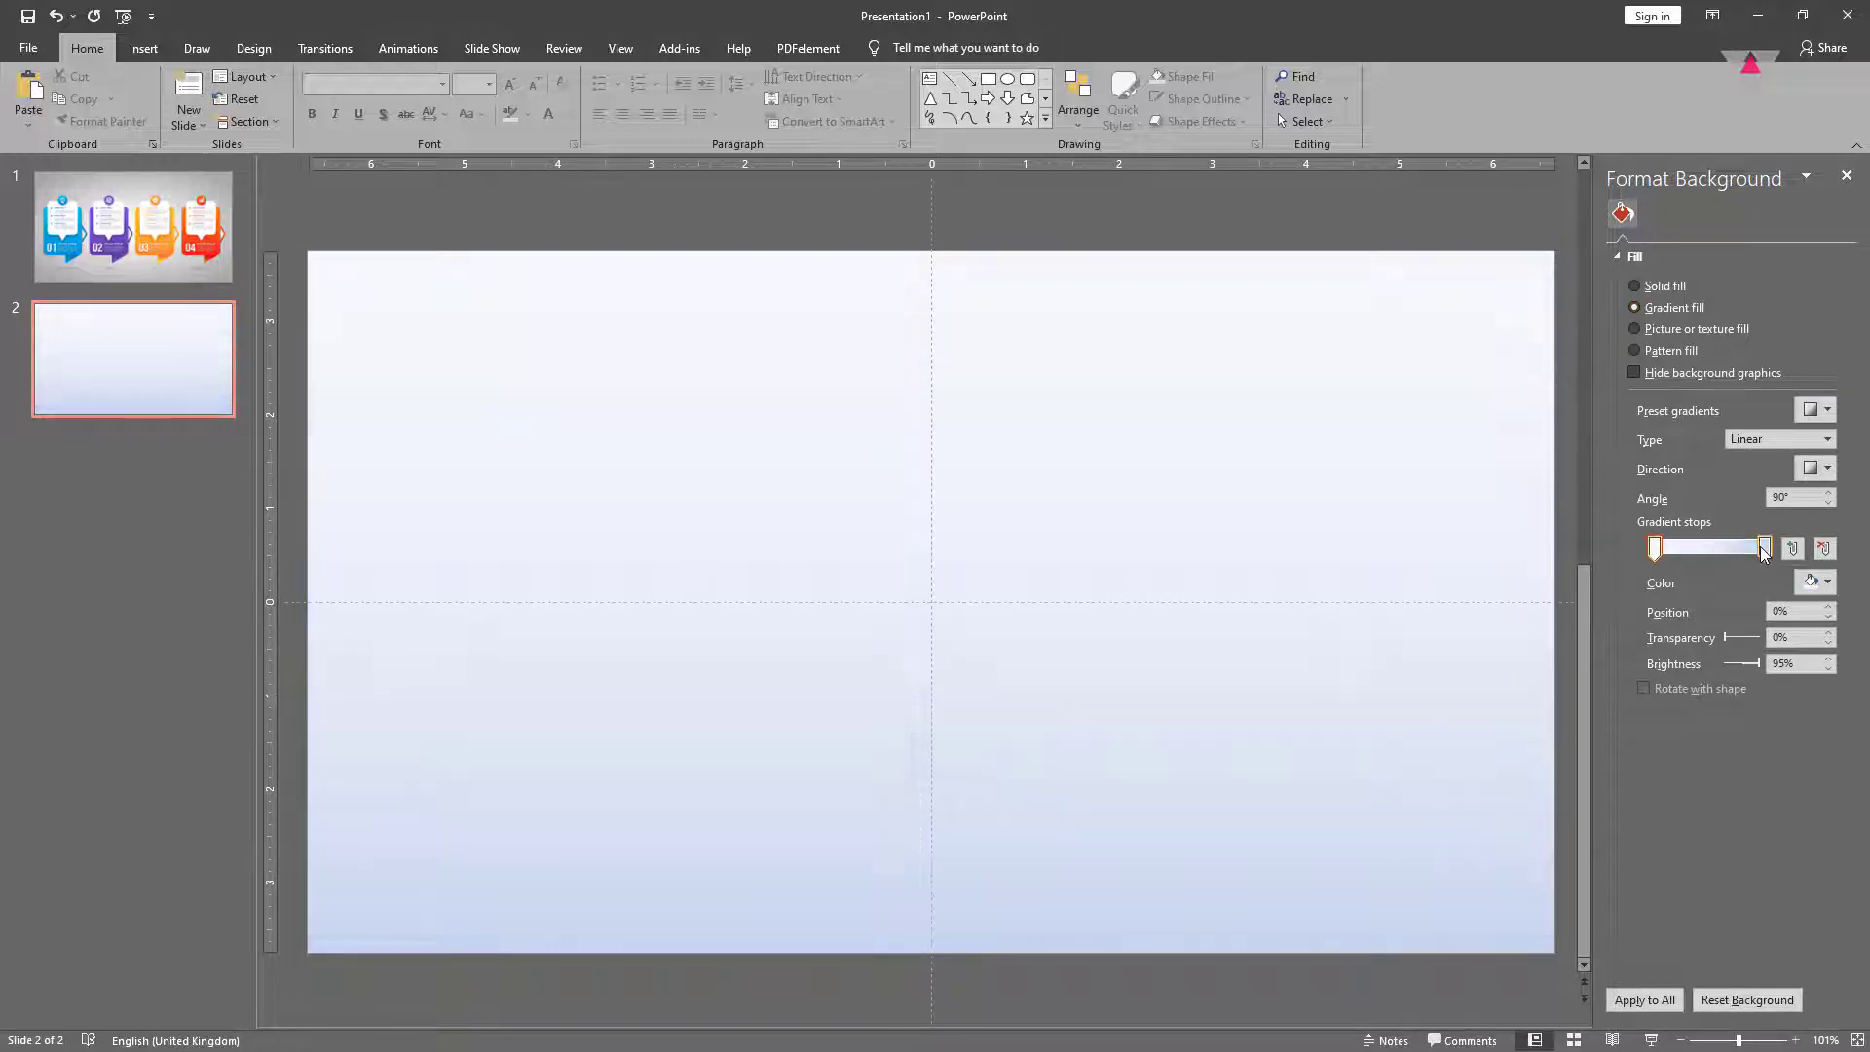
left_click(1810, 583)
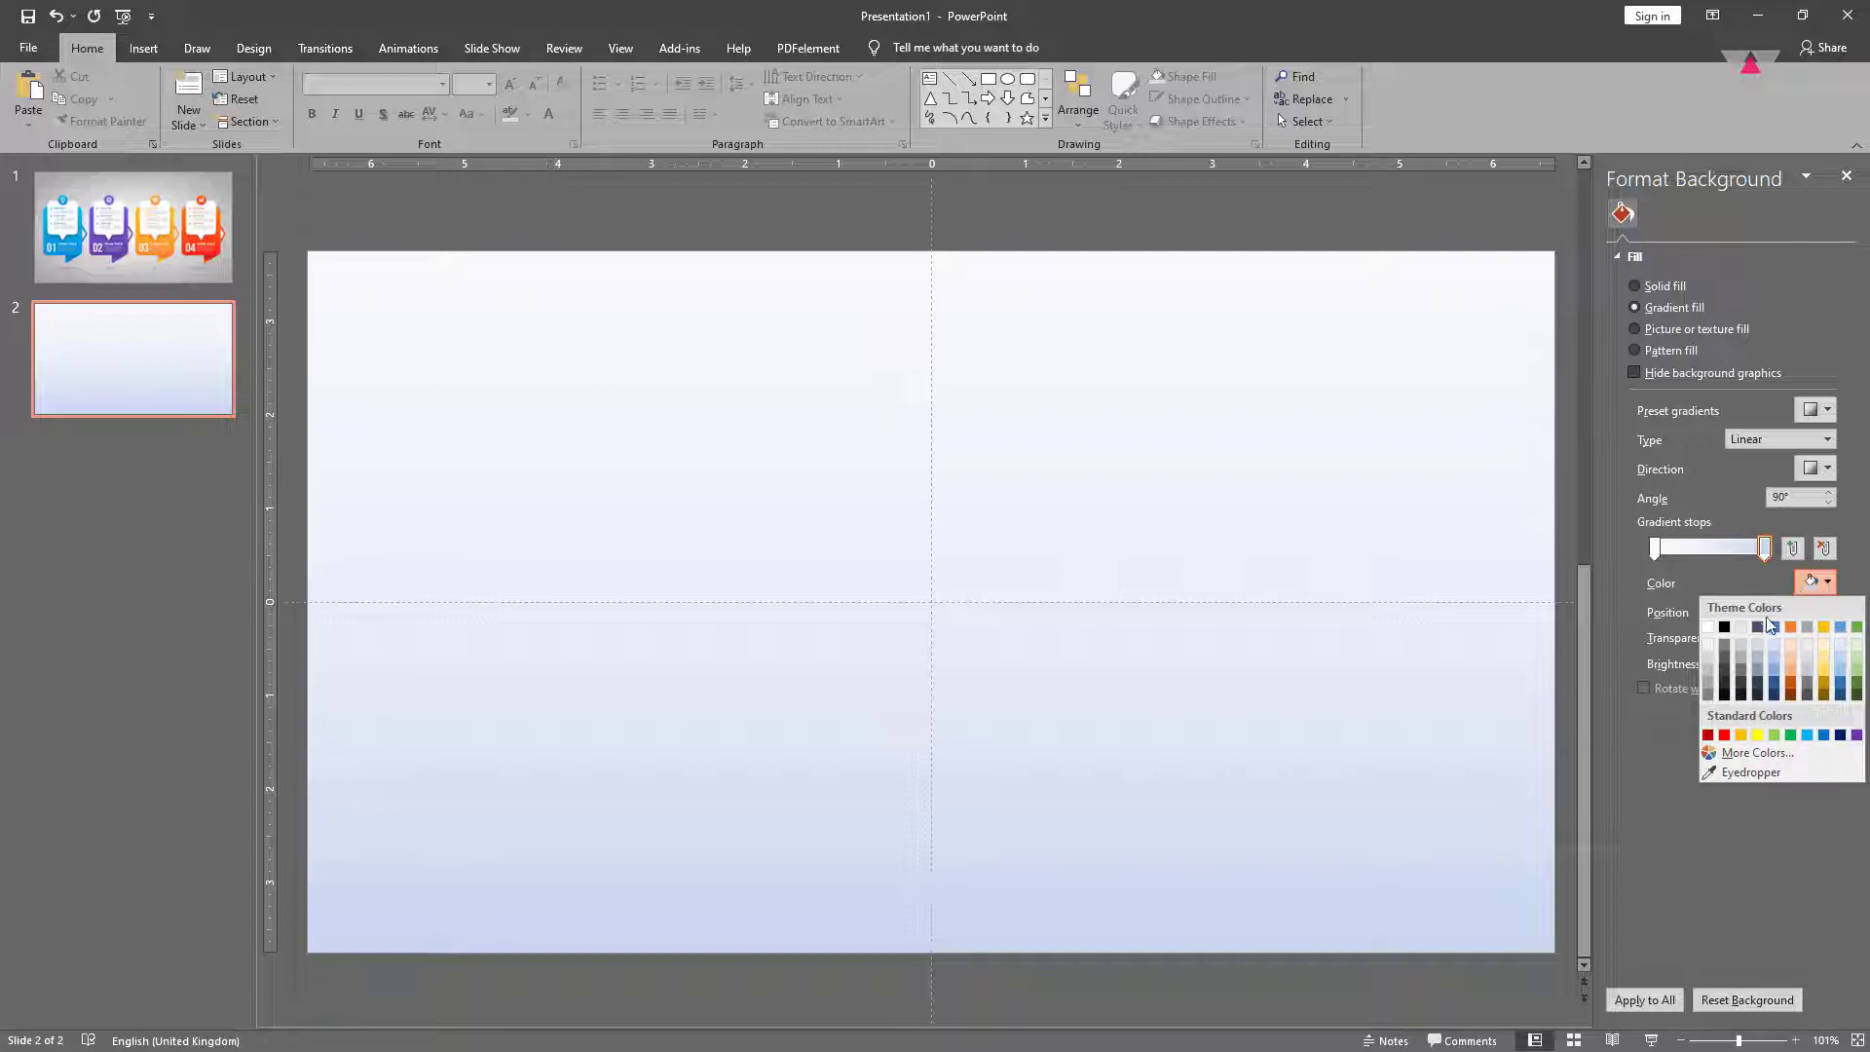
left_click(1742, 666)
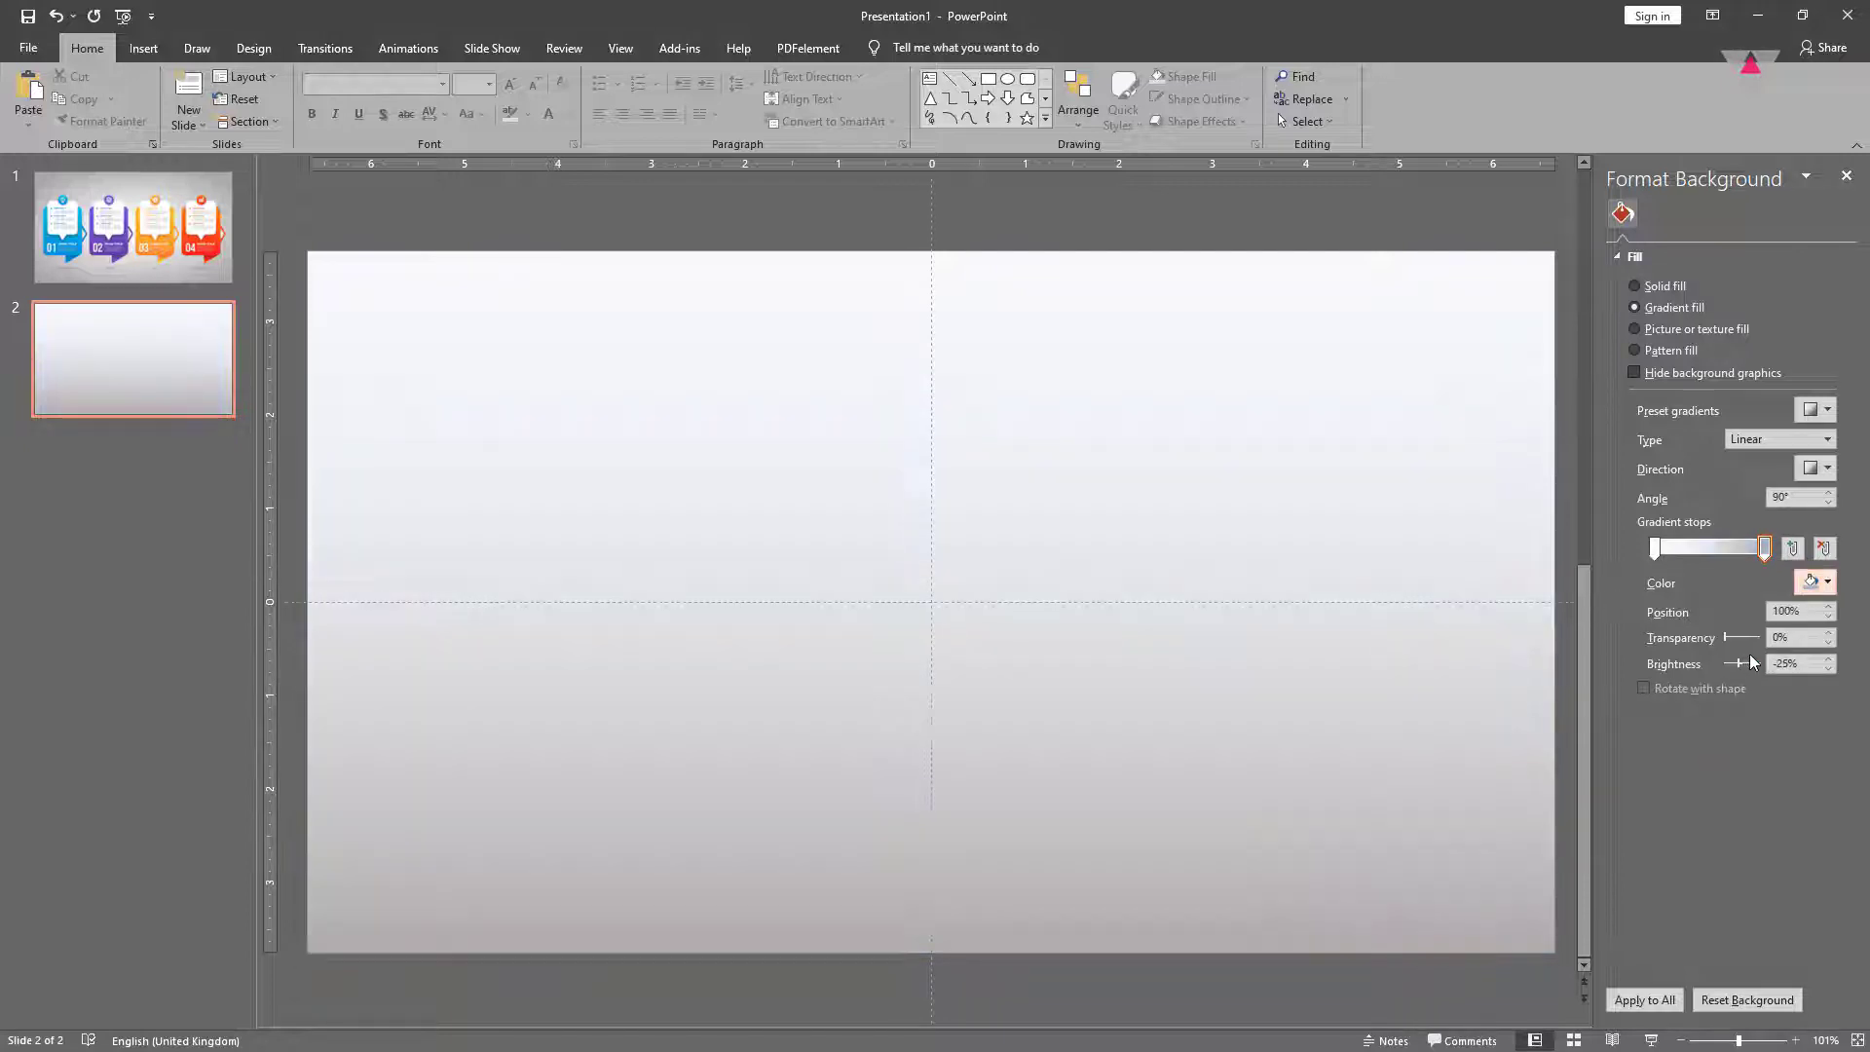
Set the first gradient stop to the theme's light grey at -25% brightness and add another stop at 62%, with slide 1 as reference.
left_click(1653, 553)
left_click(1812, 582)
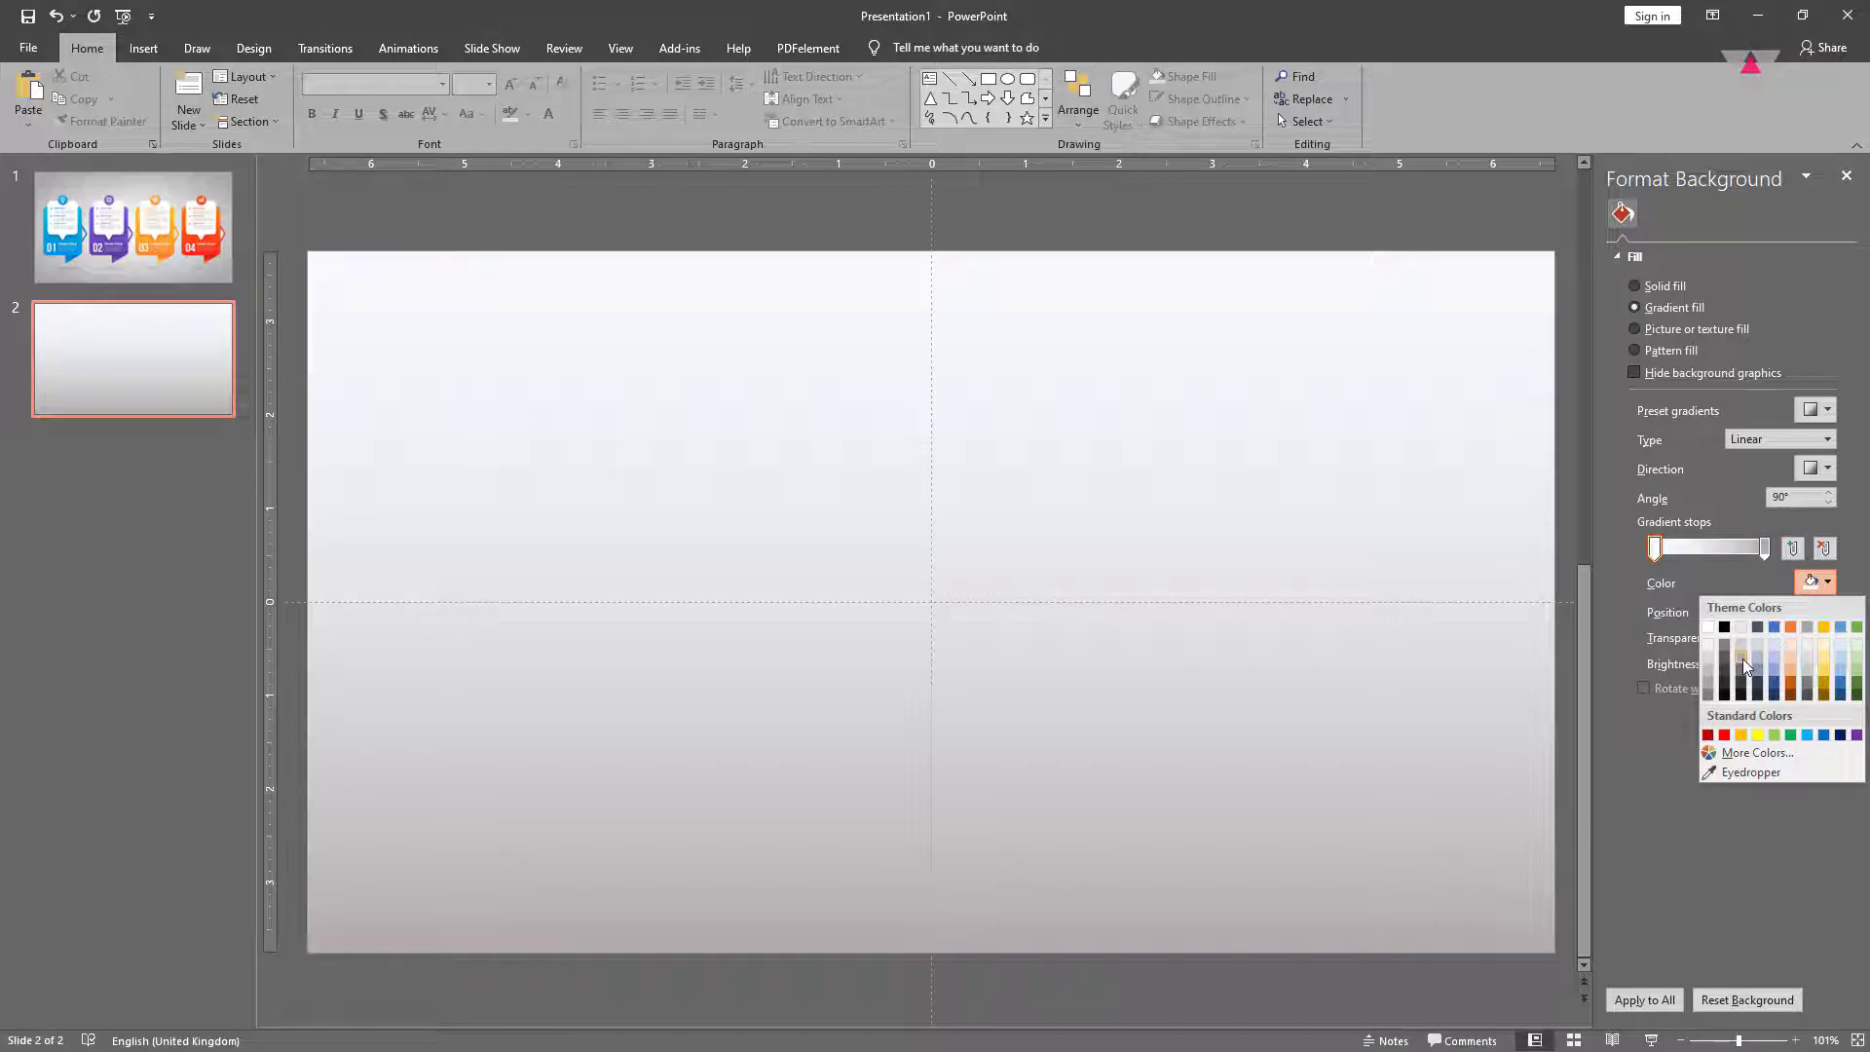
left_click(1744, 661)
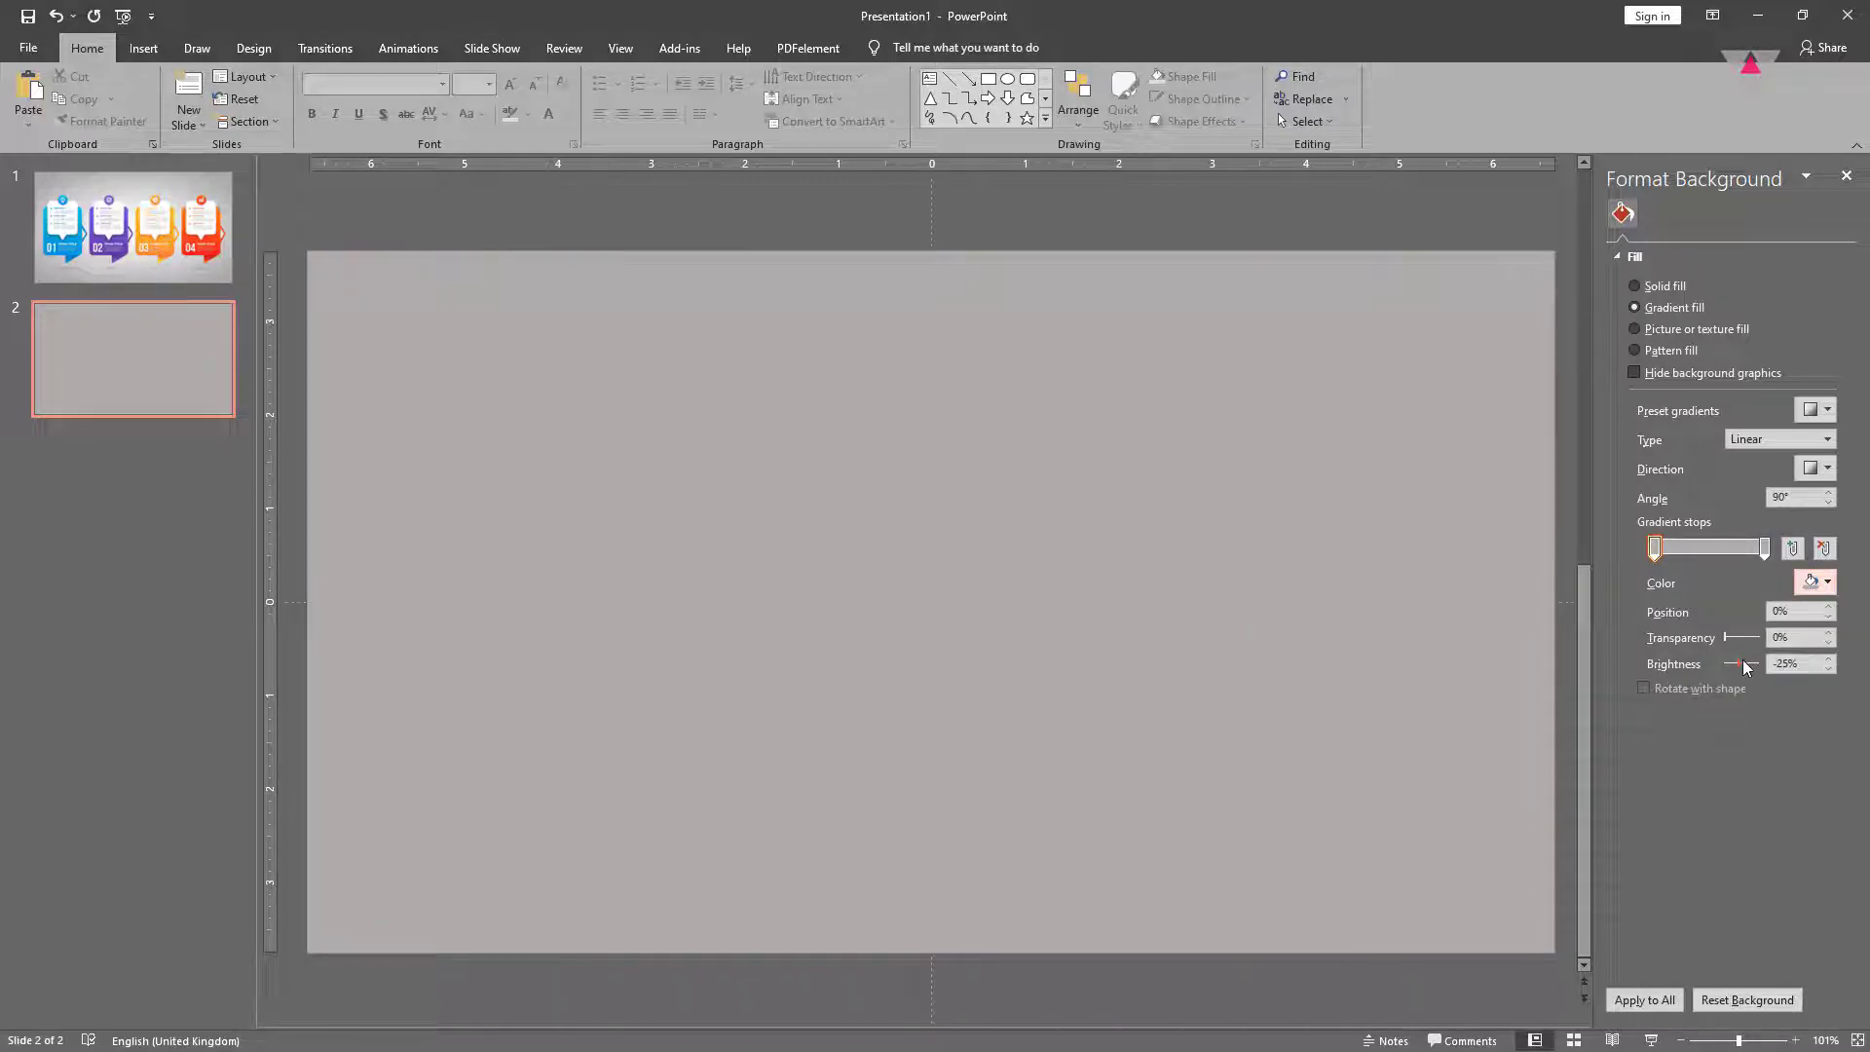
left_click(1723, 551)
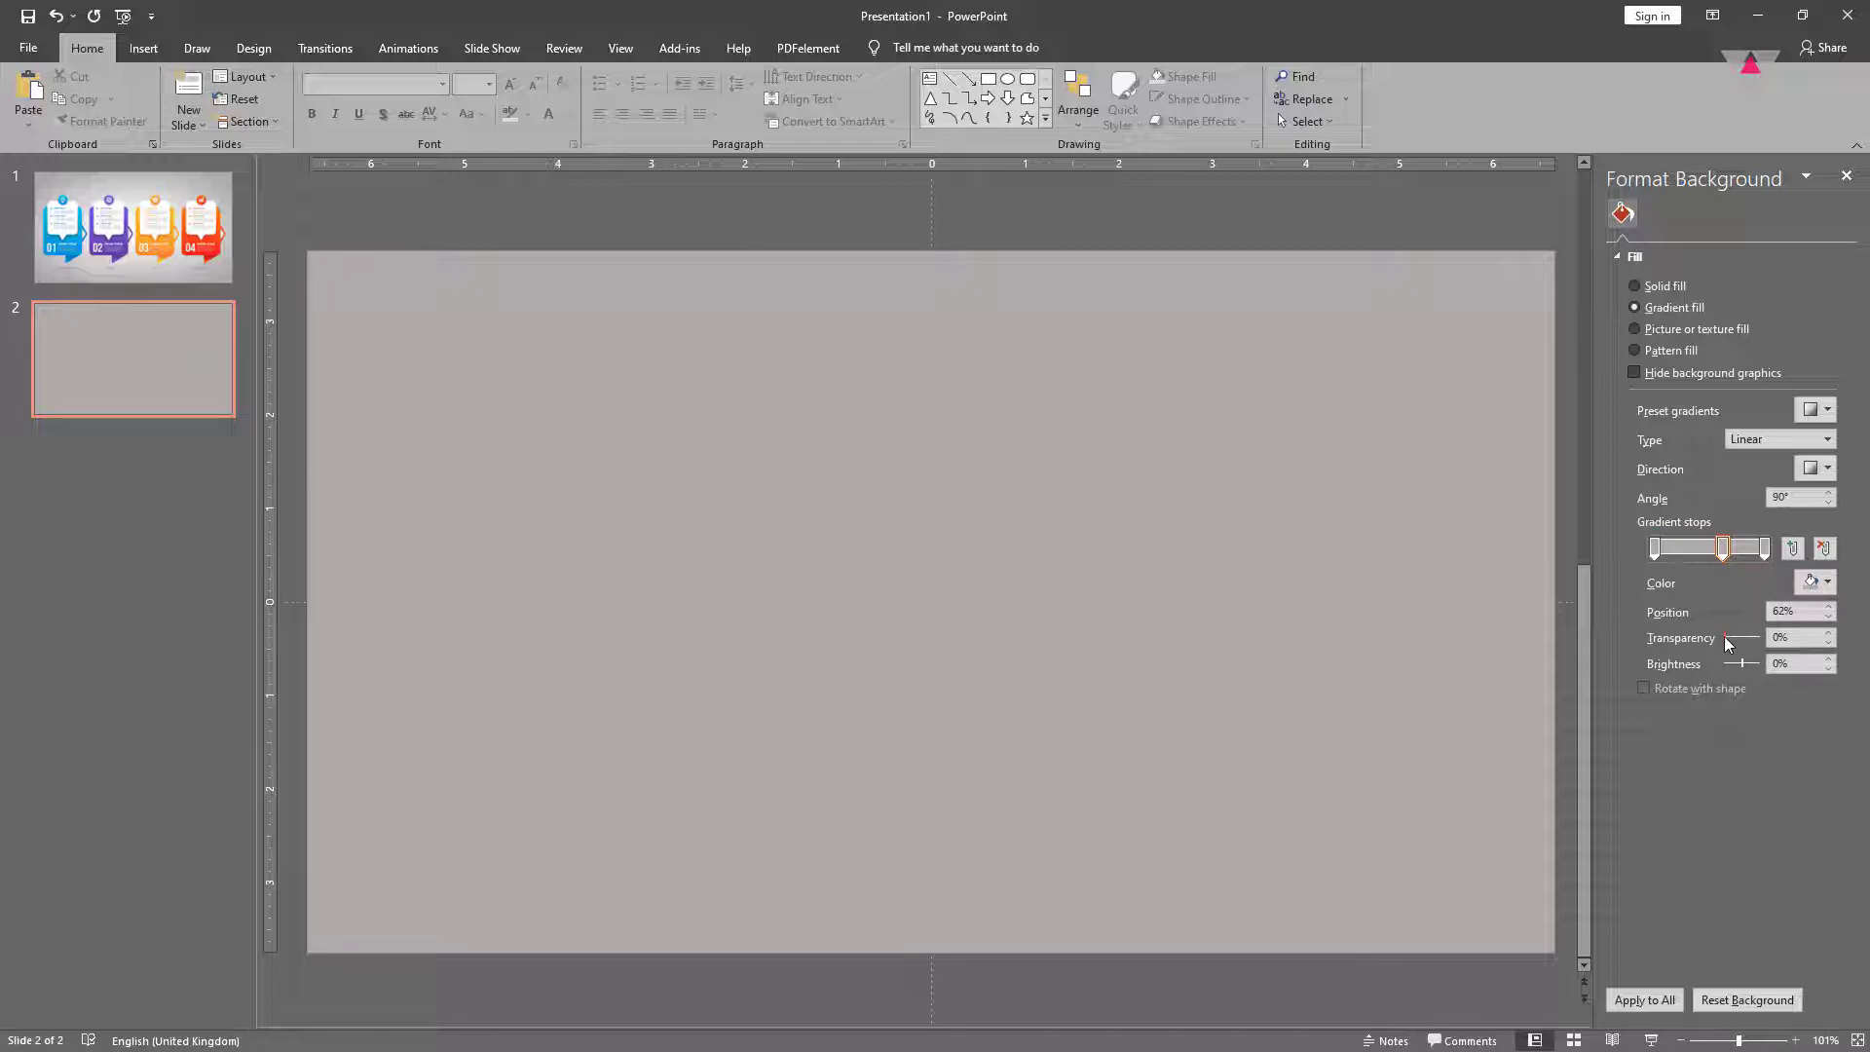
left_click(144, 246)
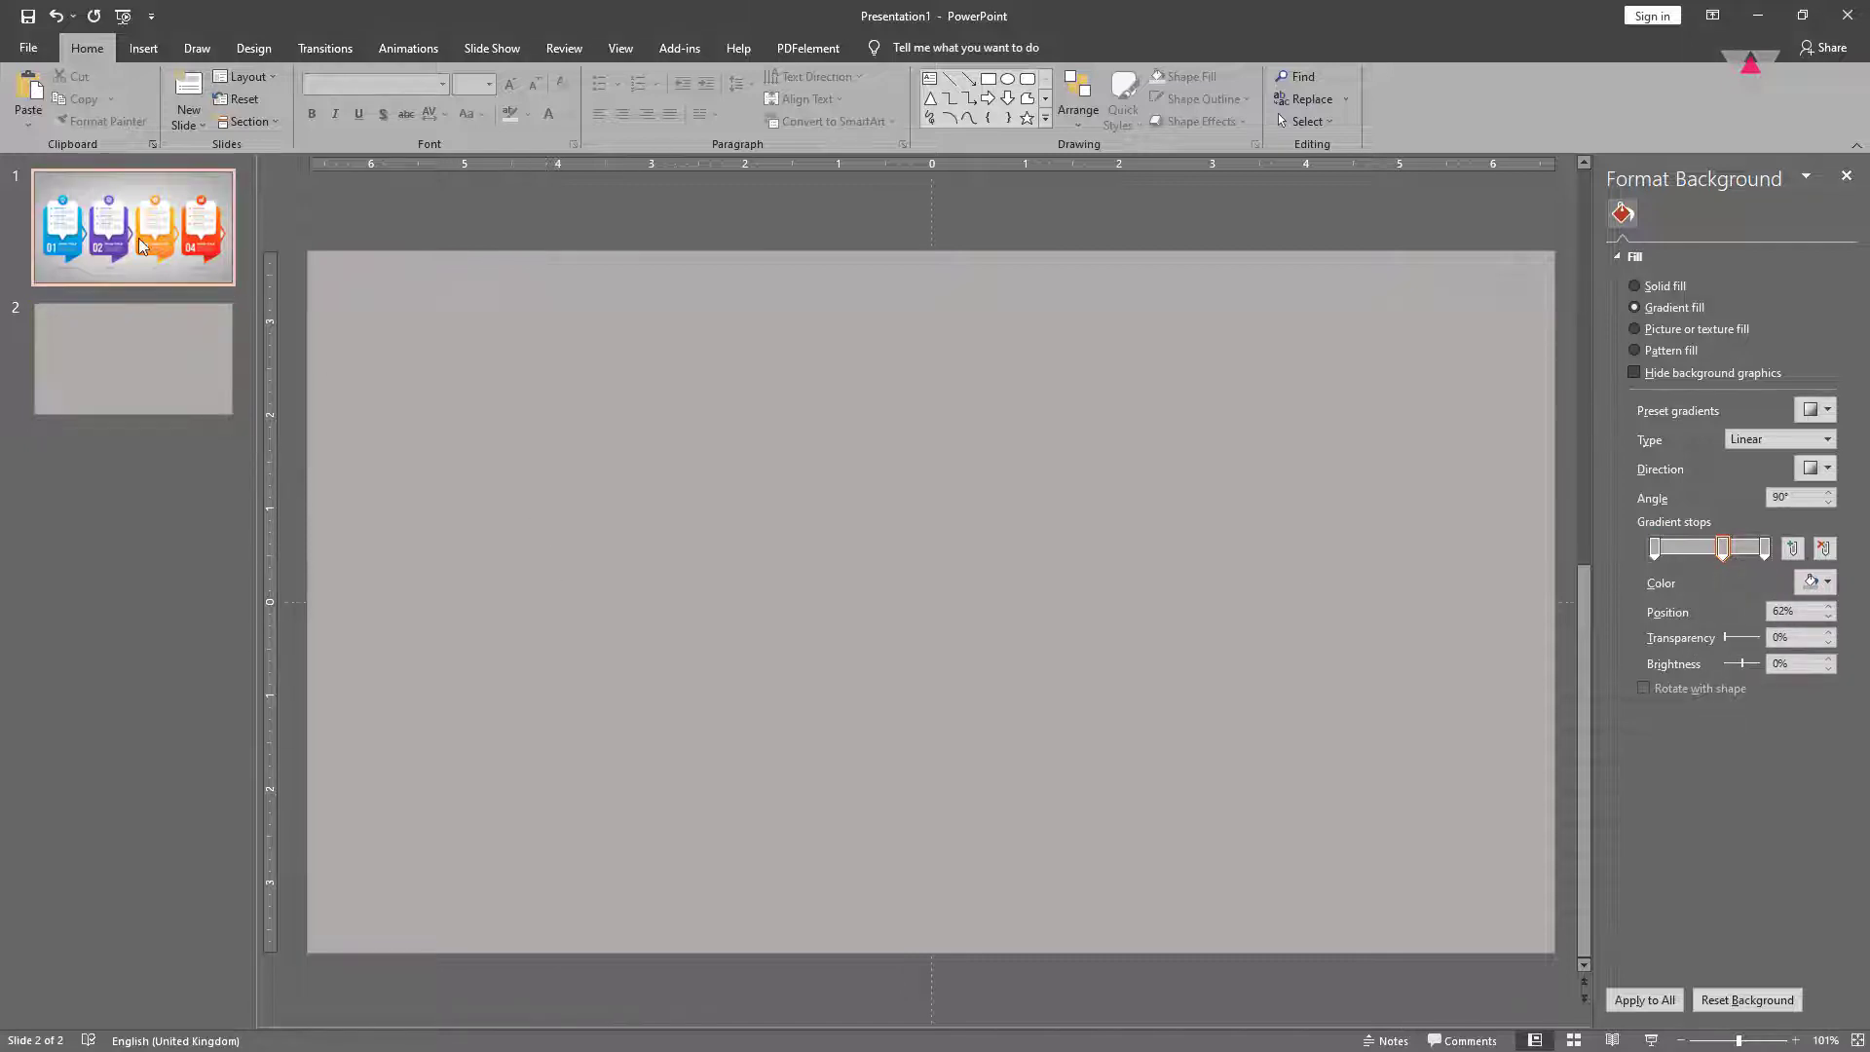
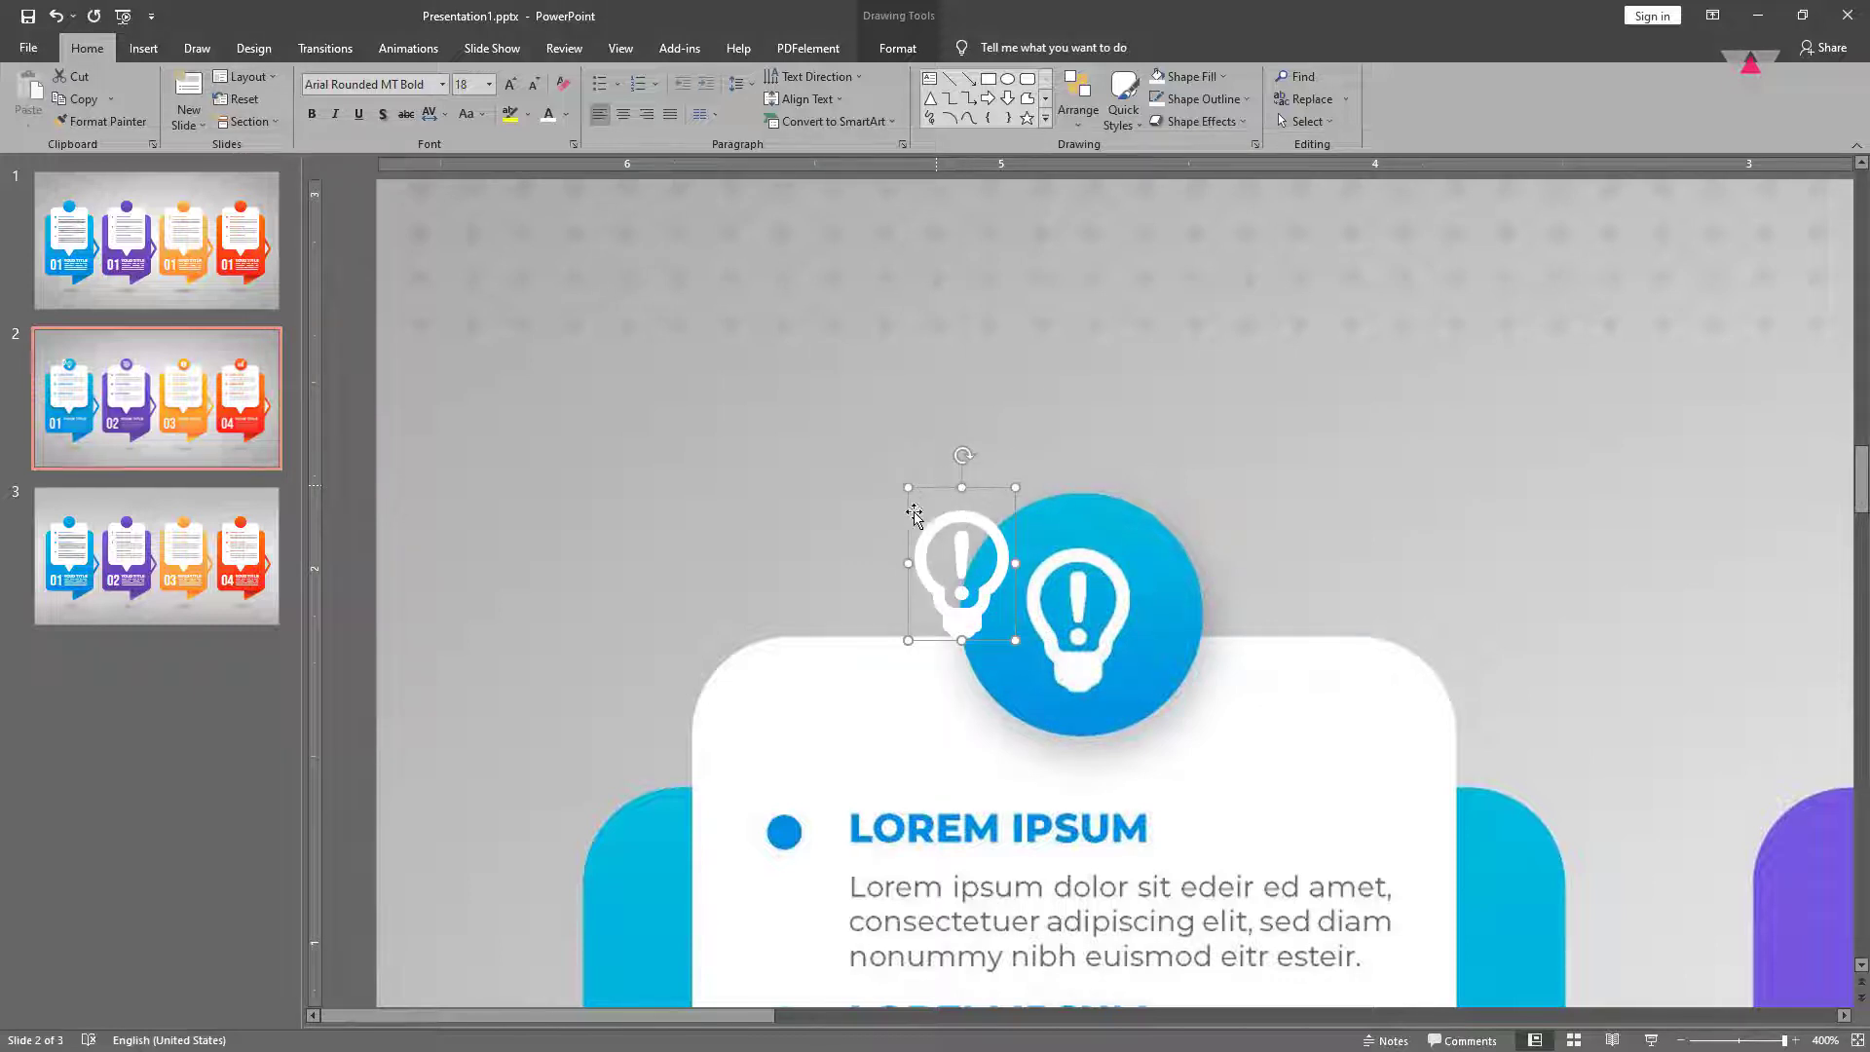
Group the drawn light-bulb shapes beside the blue circle on slide 2.
left_click_drag(776, 1014, 784, 1014)
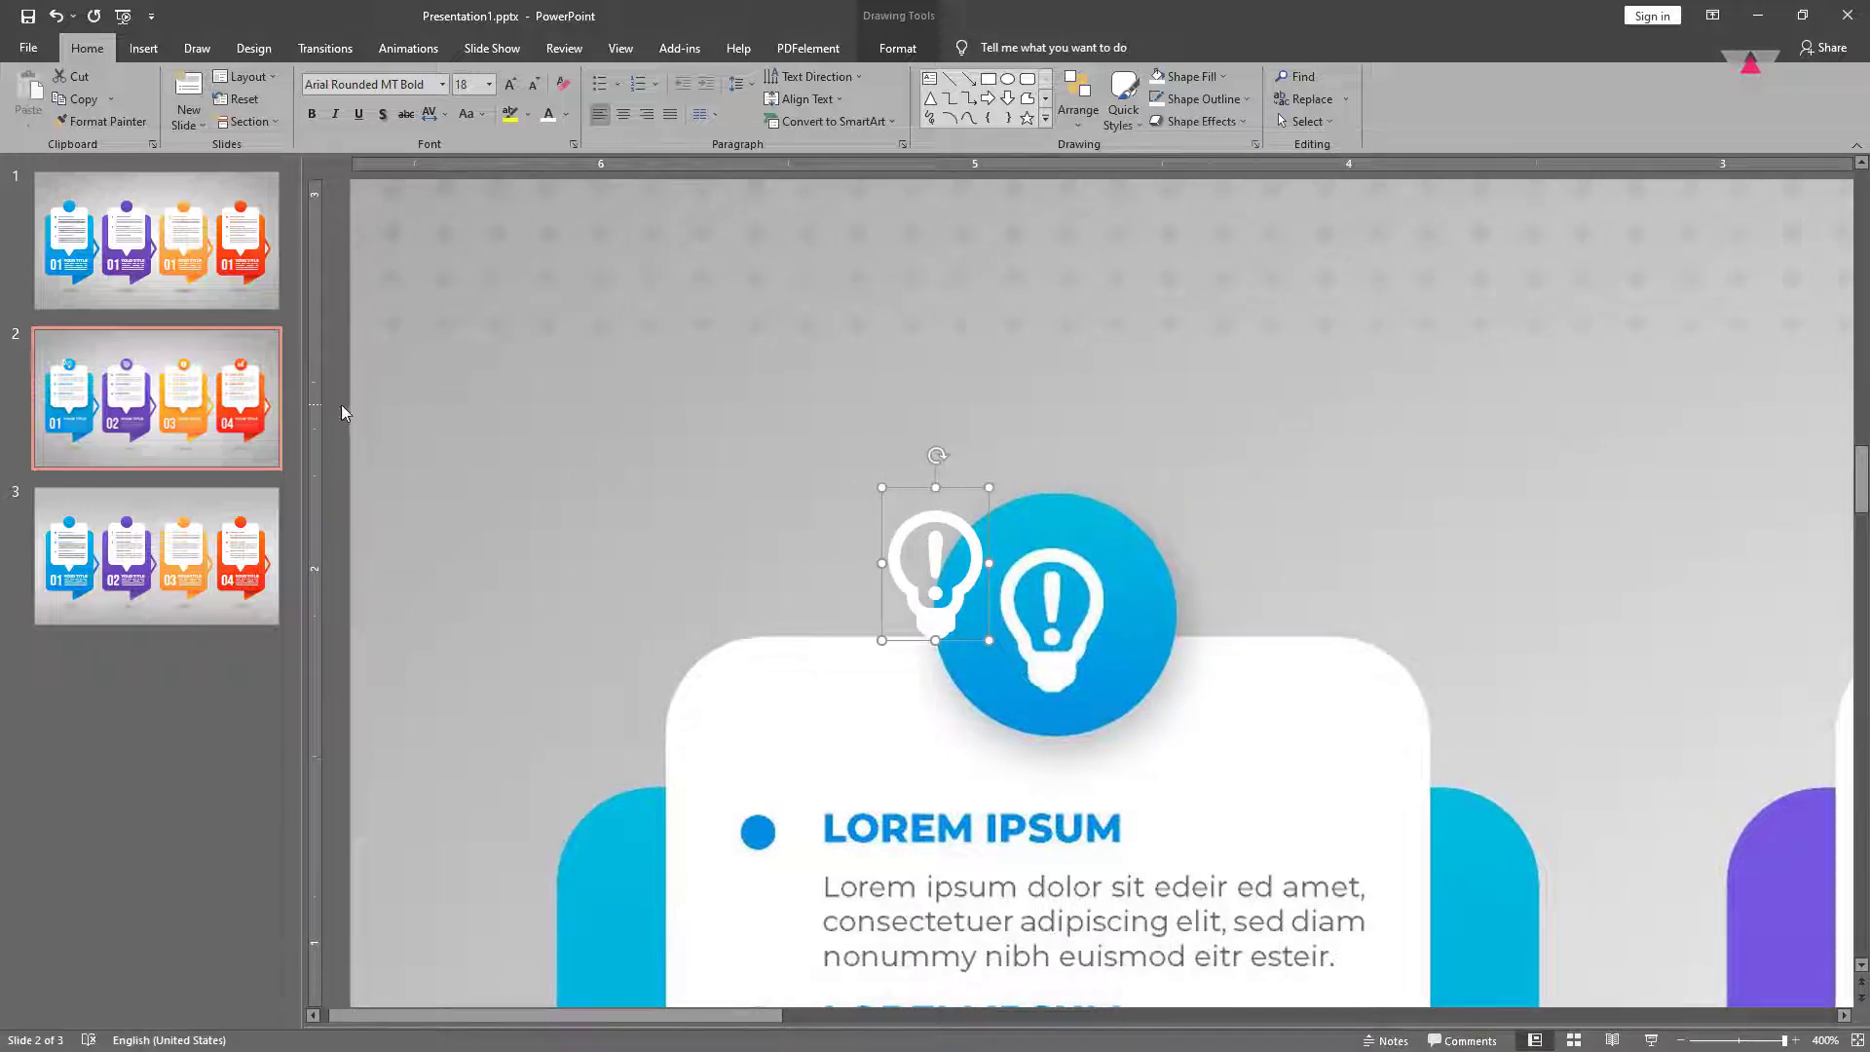
mouse_move(340, 405)
left_mouse_down()
mouse_move(648, 518)
mouse_move(1007, 705)
left_mouse_up()
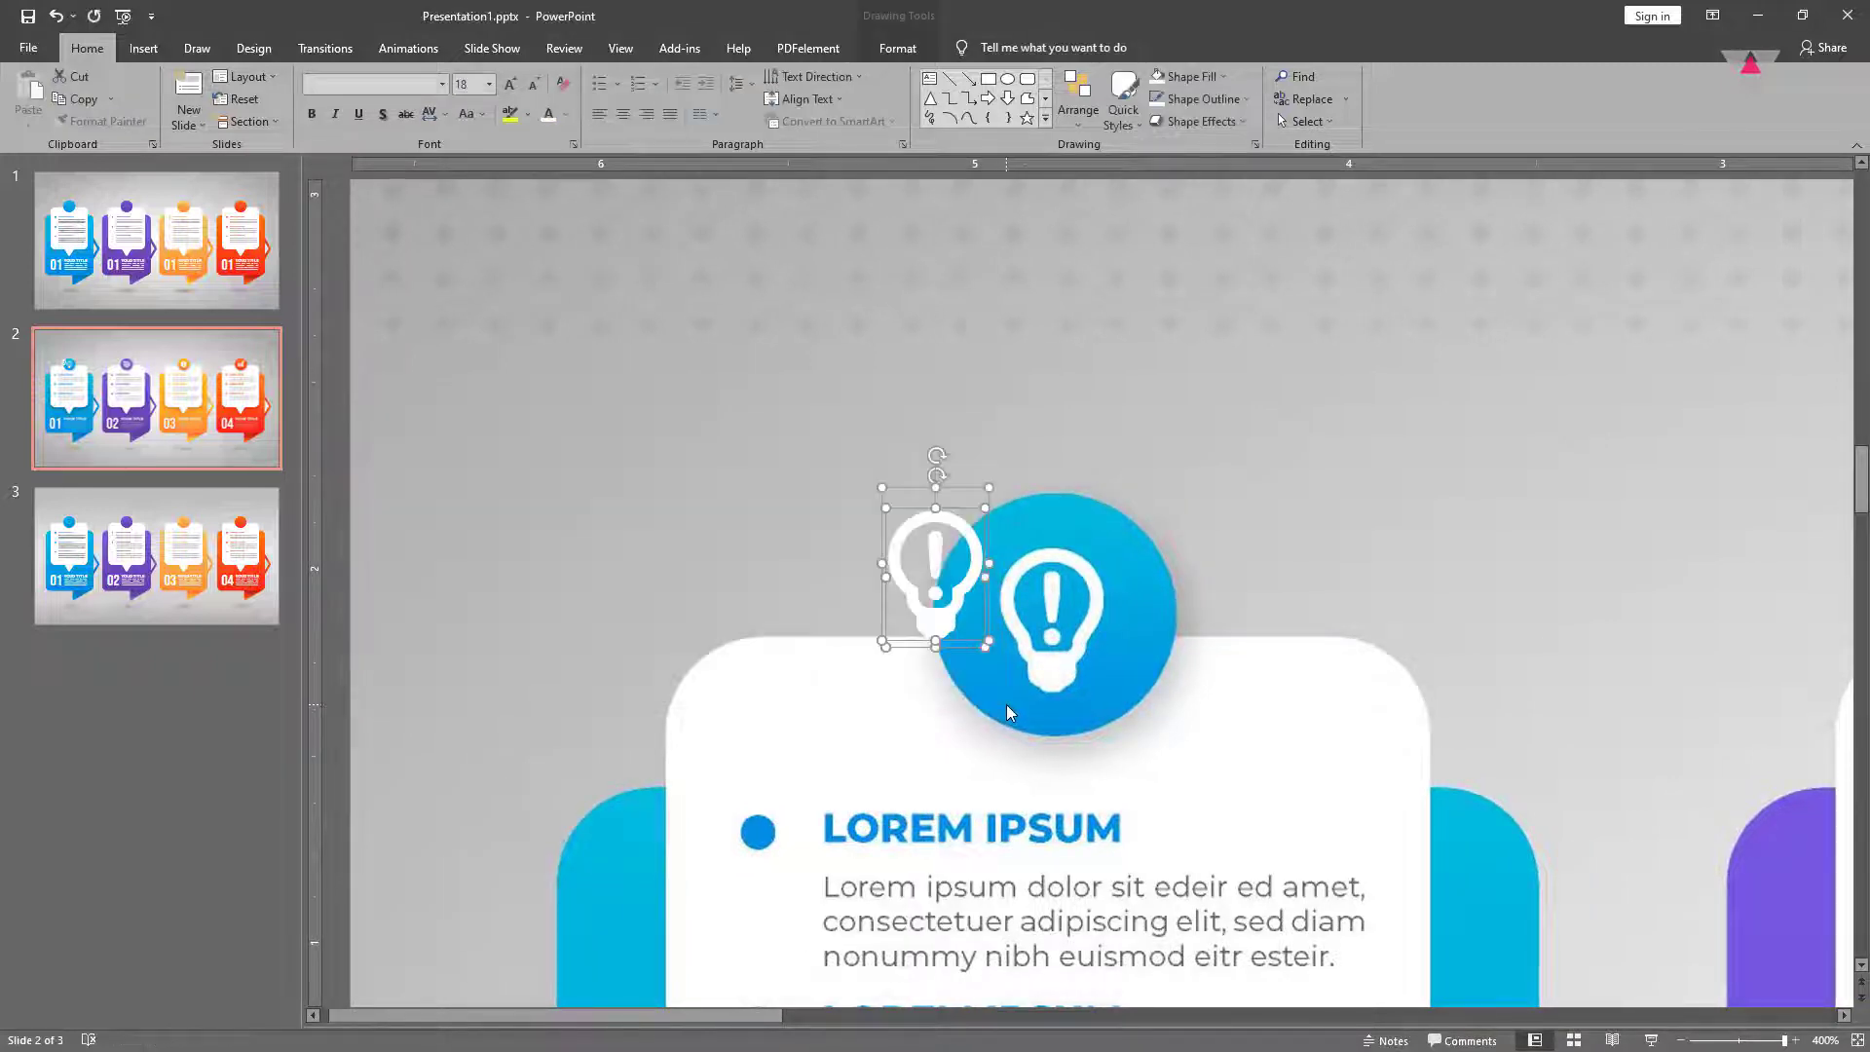
key("ctrl+g")
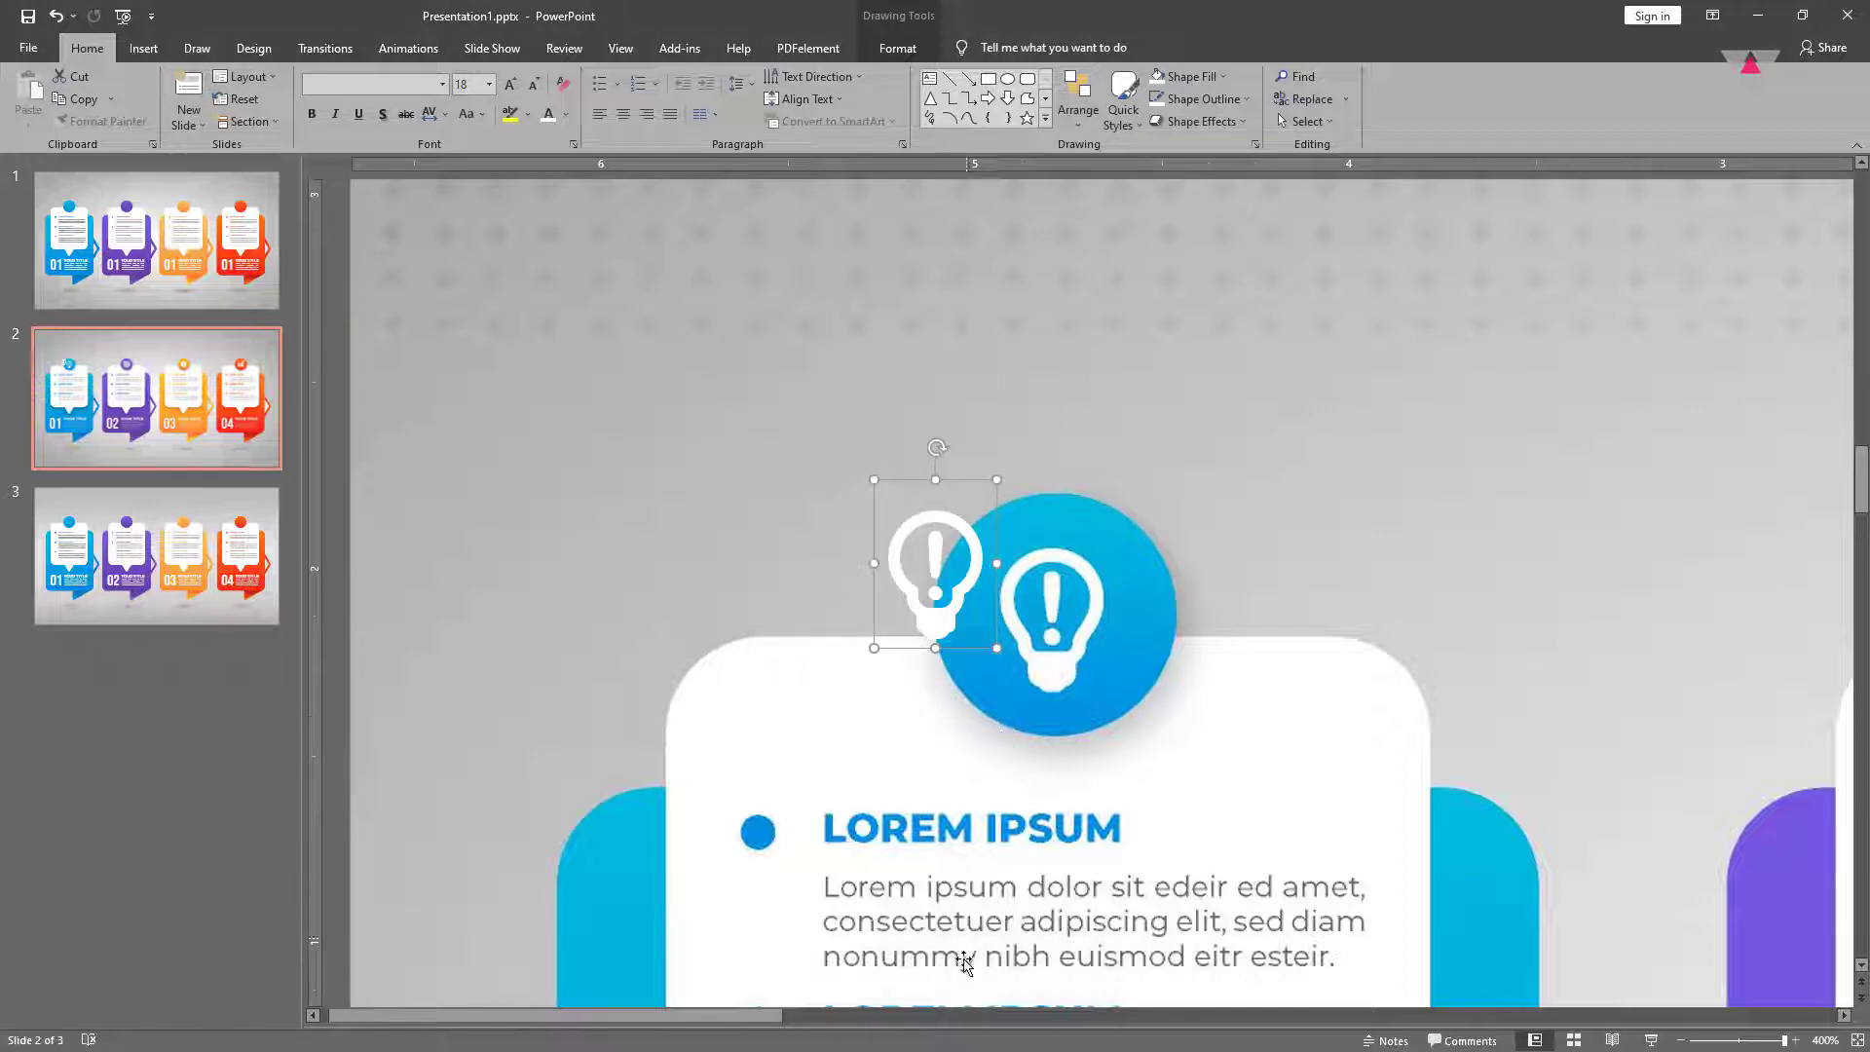
Draw a thin donut shape about 0.35 inches wide, without an outline, over the target icon in the purple circle.
left_click_drag(768, 1018, 1061, 1015)
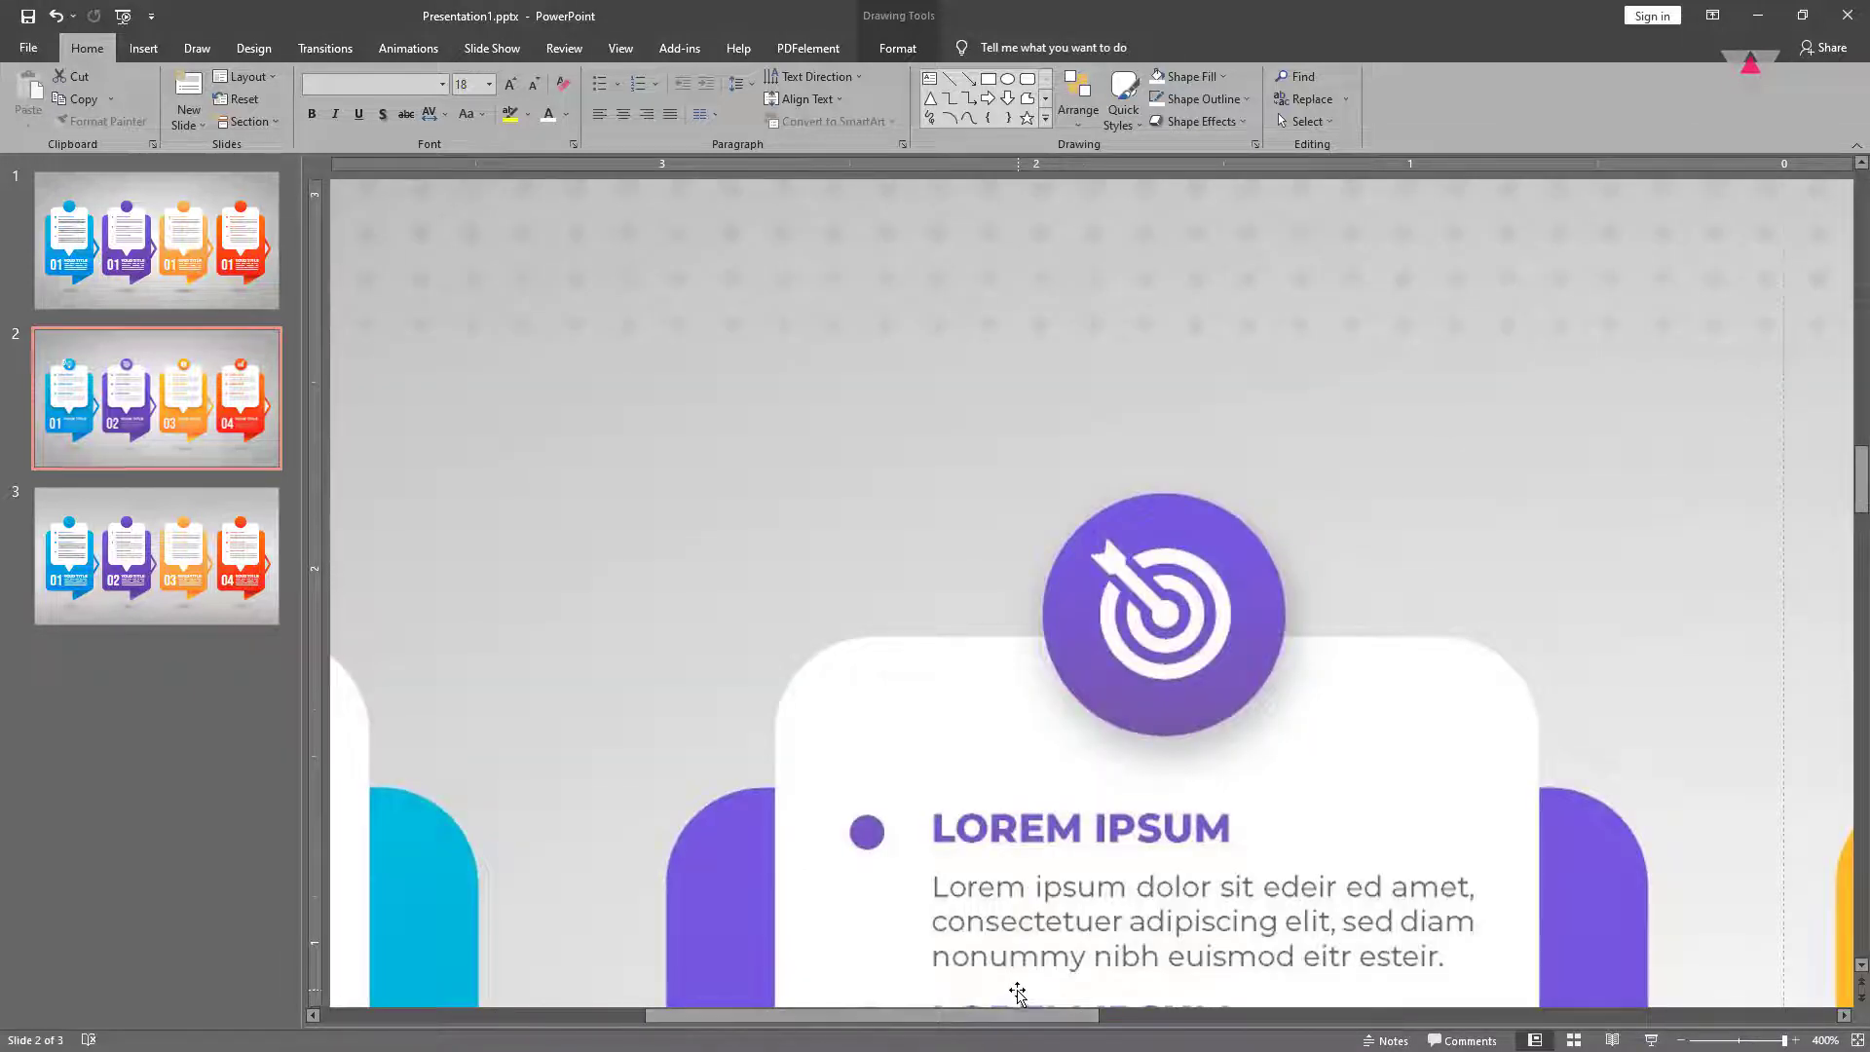
left_click(140, 53)
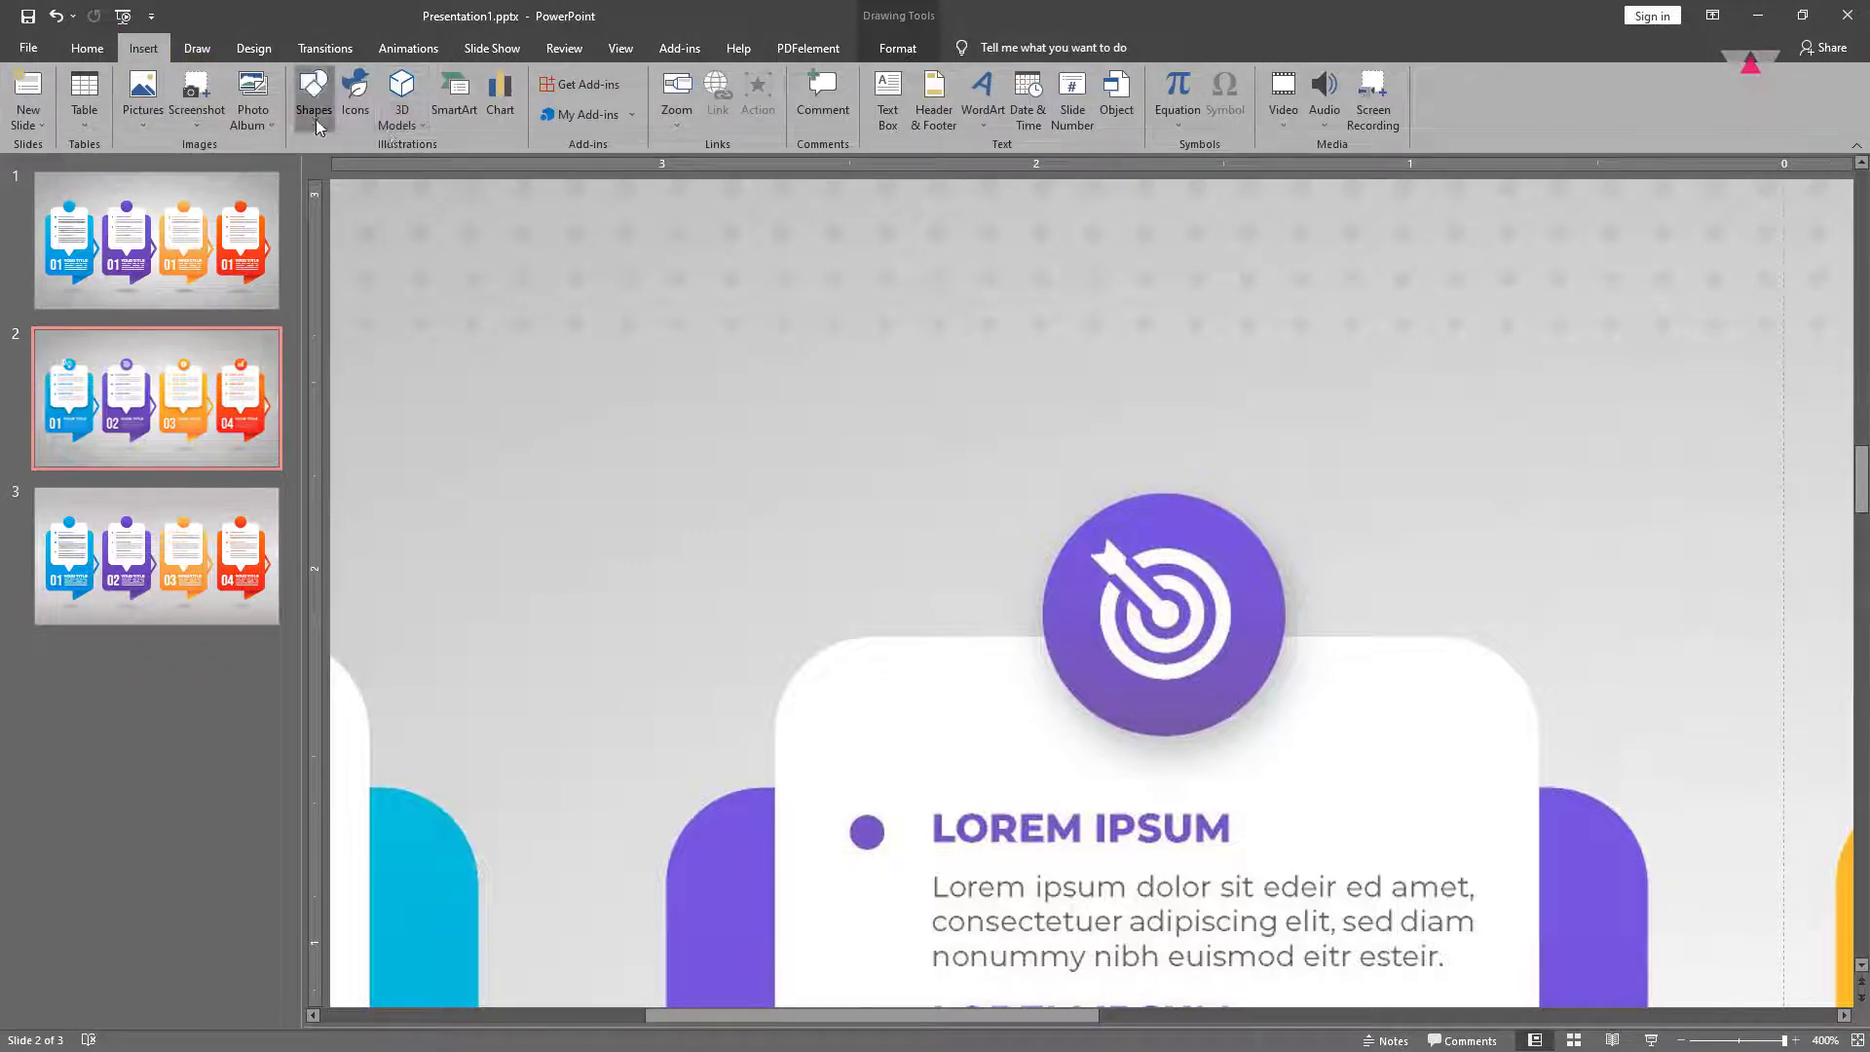
left_click(314, 97)
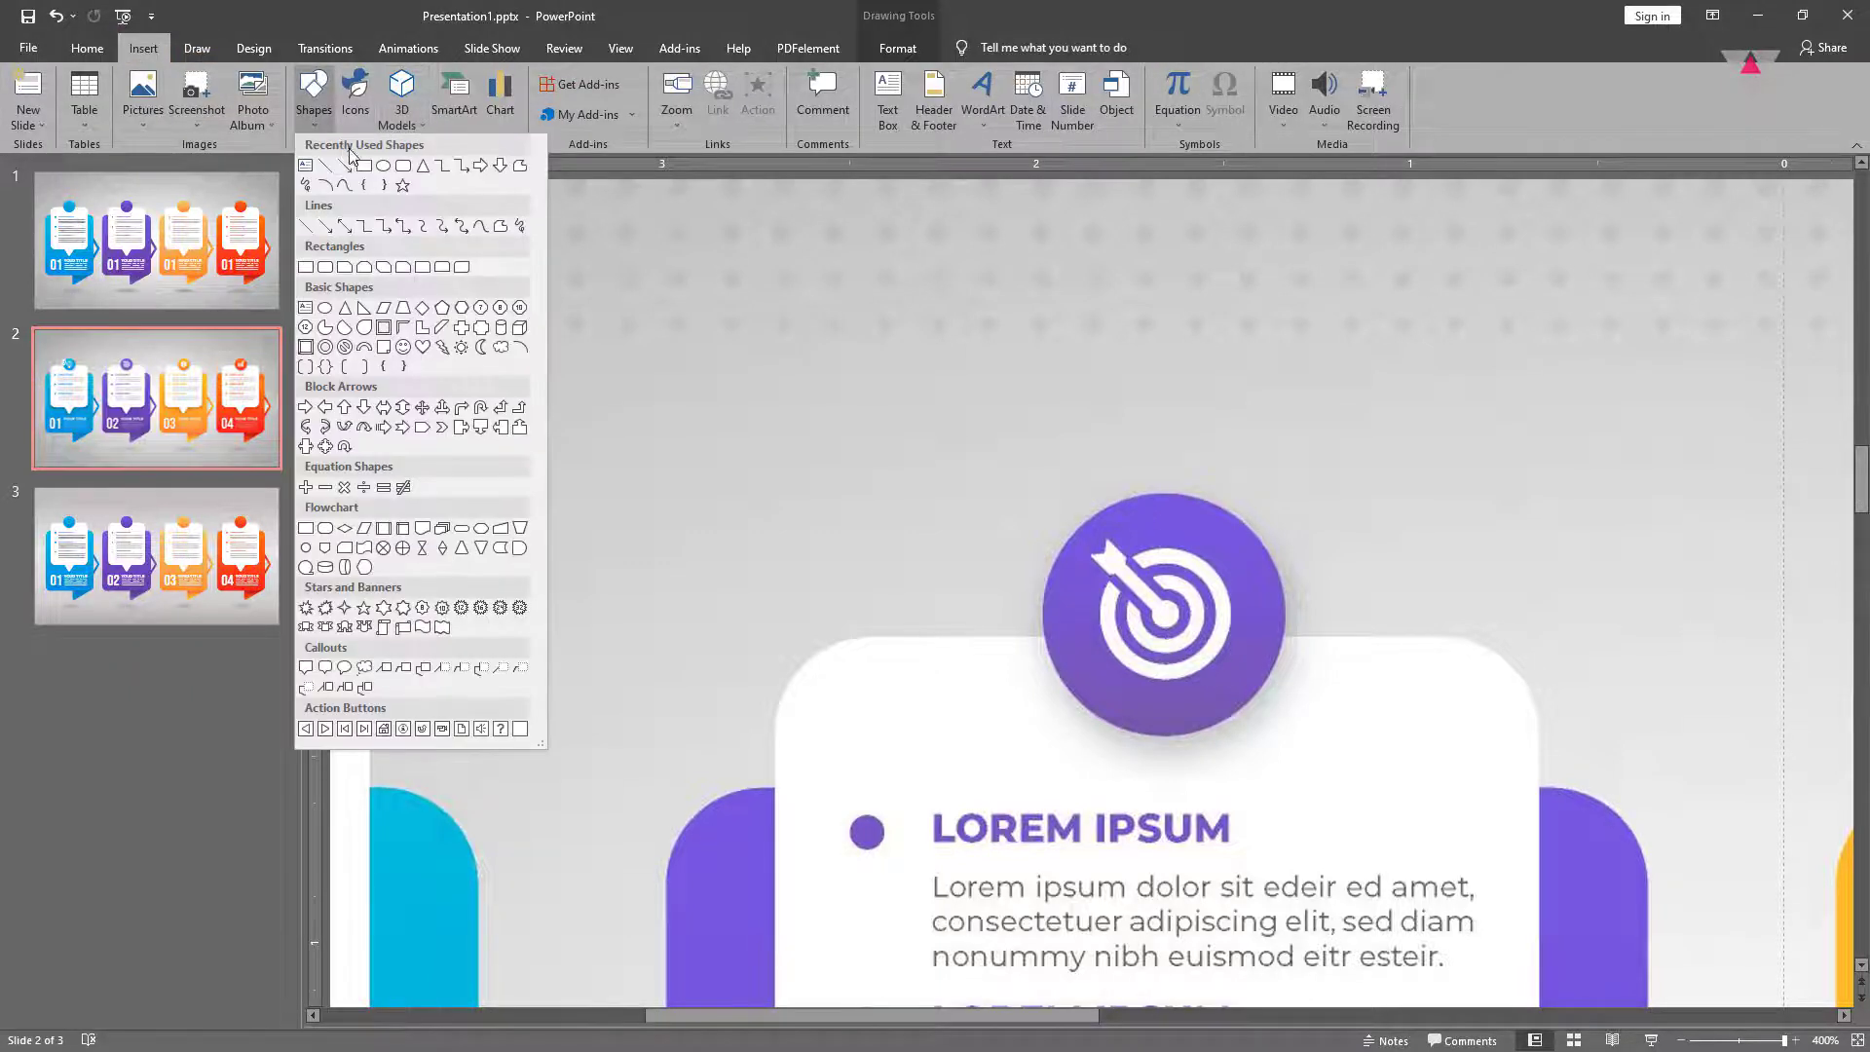
left_click(325, 348)
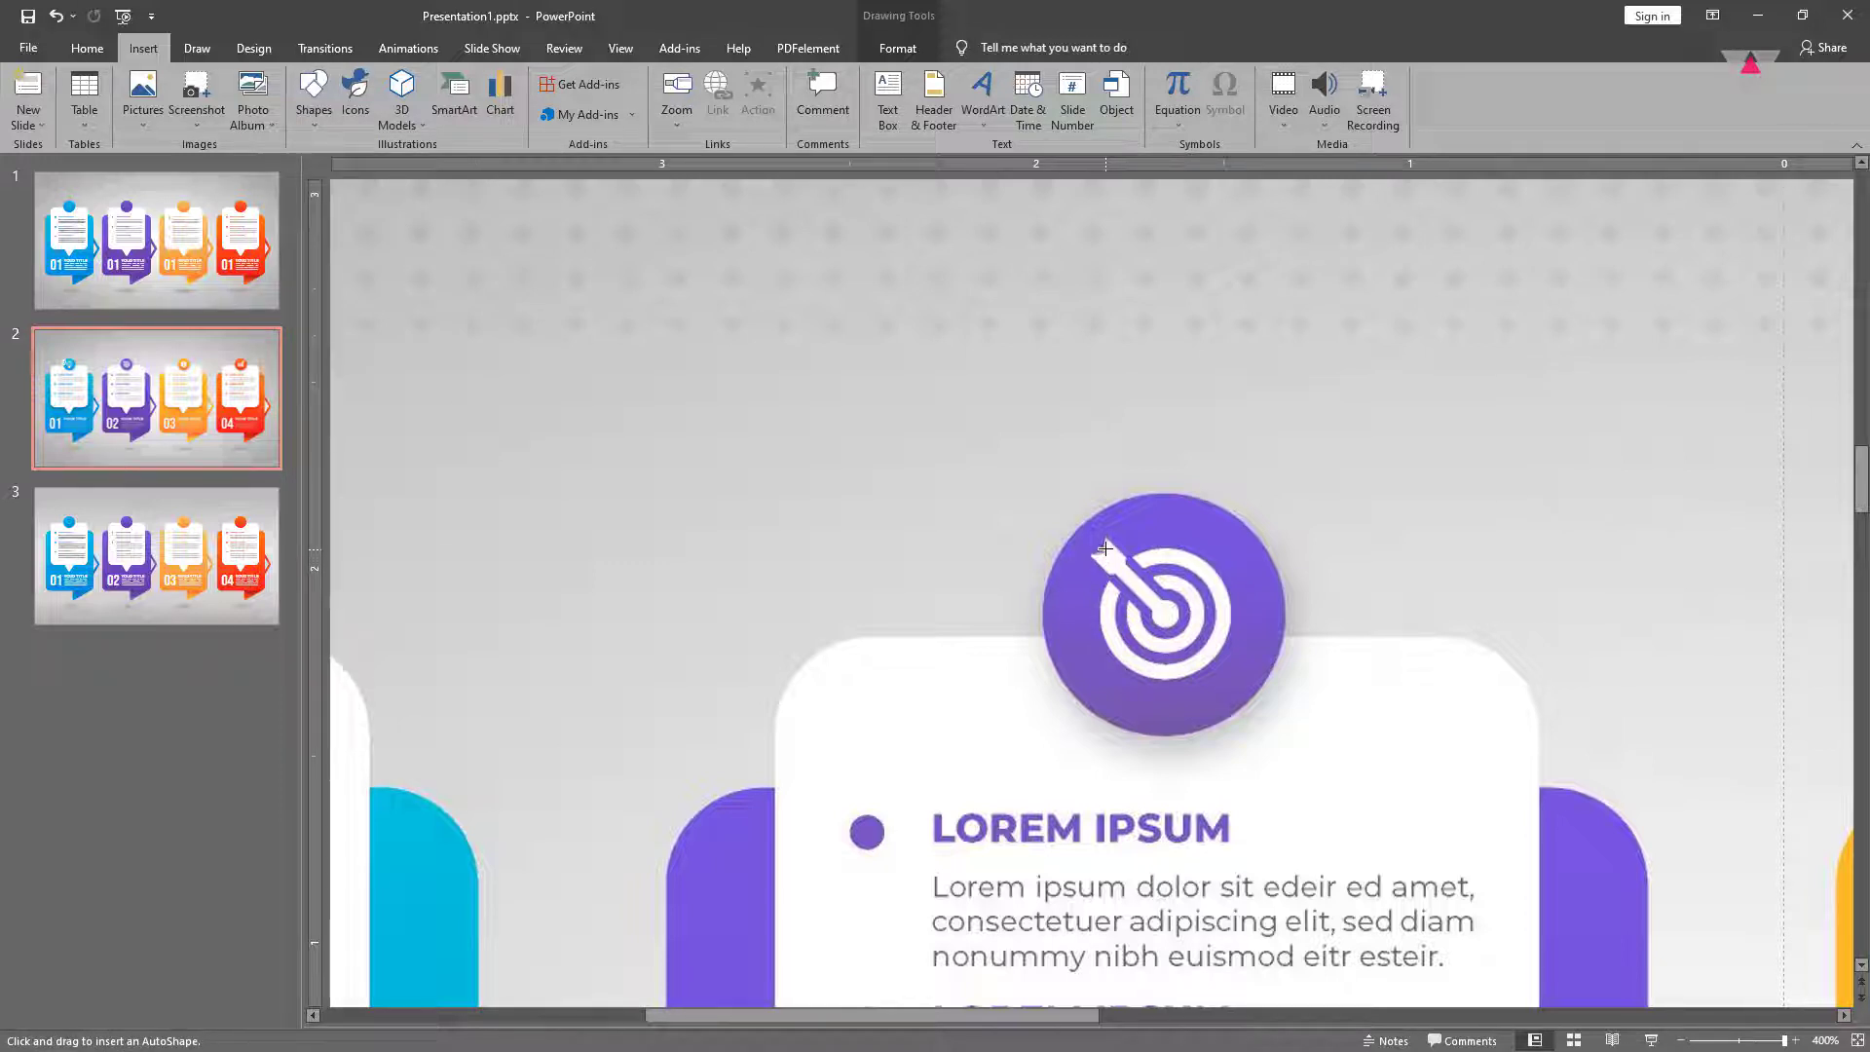
left_click_drag(1100, 546, 1233, 658)
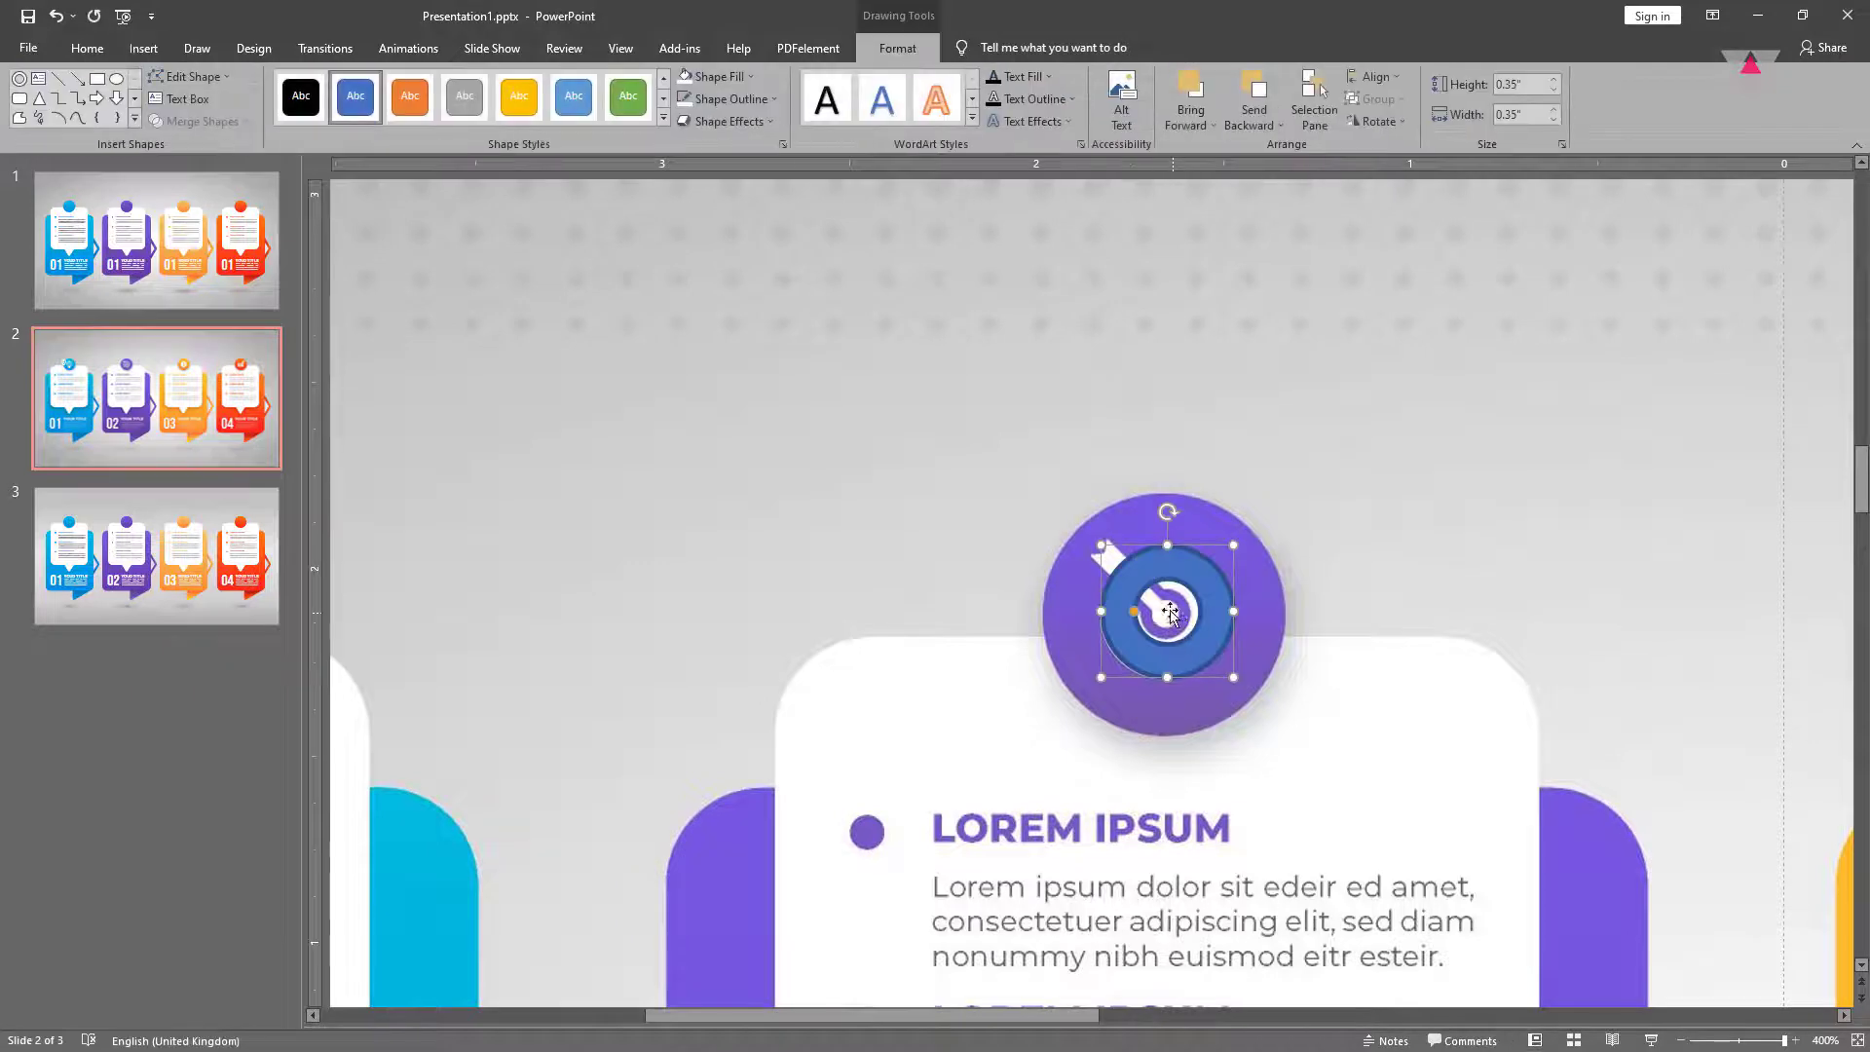
left_click(1114, 612)
left_click(739, 107)
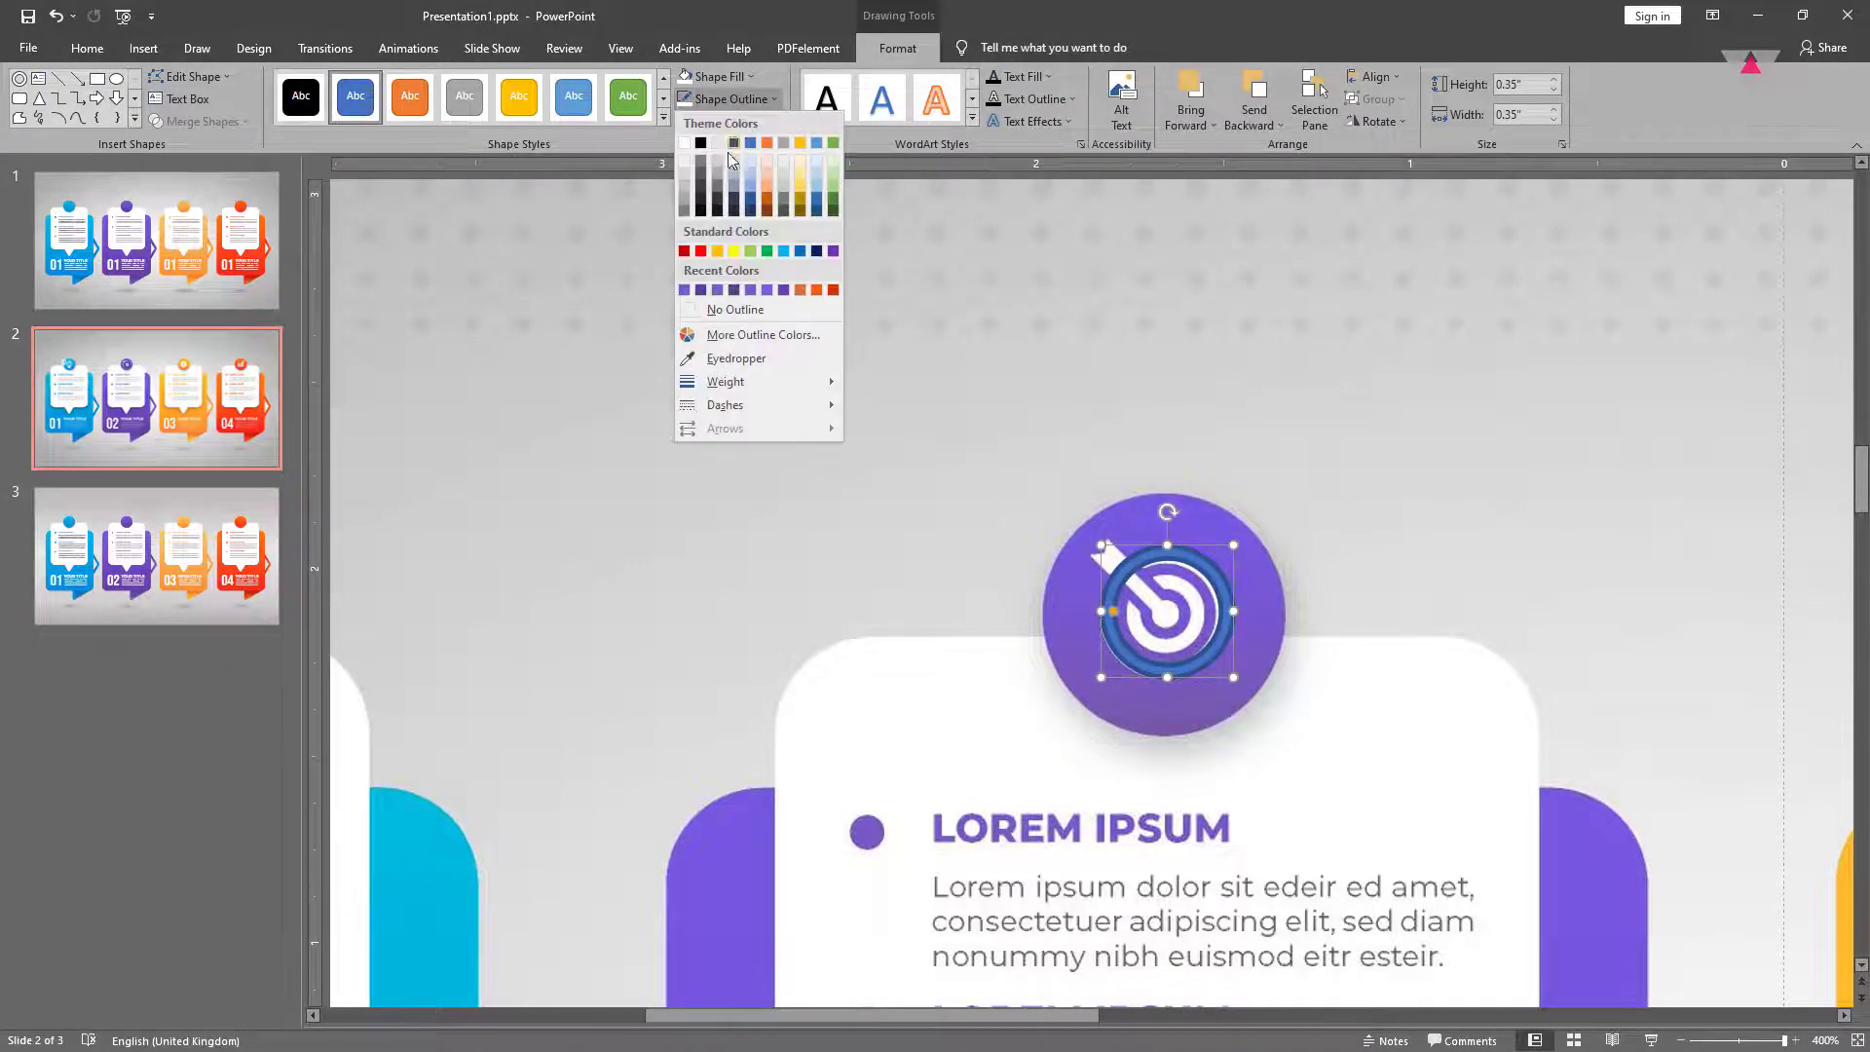
left_click(730, 312)
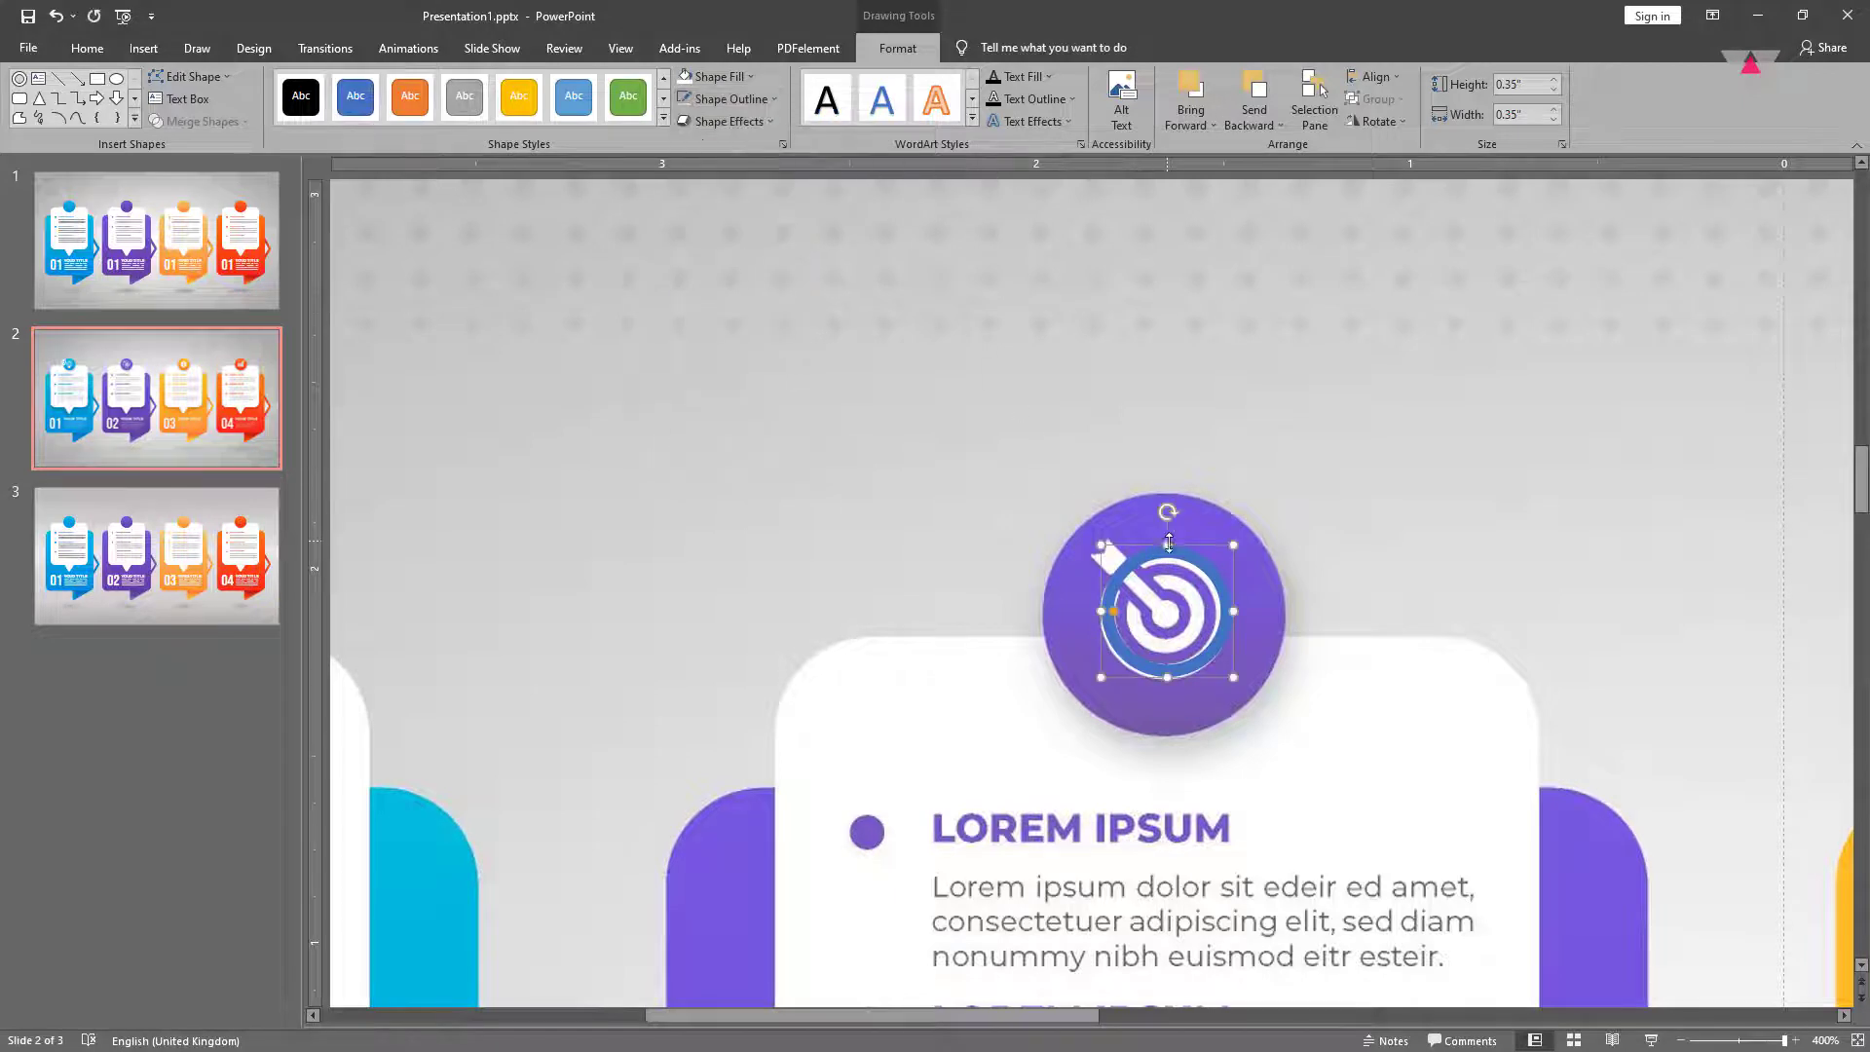
Fit the donut's size and thickness to the target's outer ring and add a smaller concentric ring about 0.22 inches wide.
left_click_drag(1181, 557, 1176, 554)
left_click_drag(1237, 680, 1232, 678)
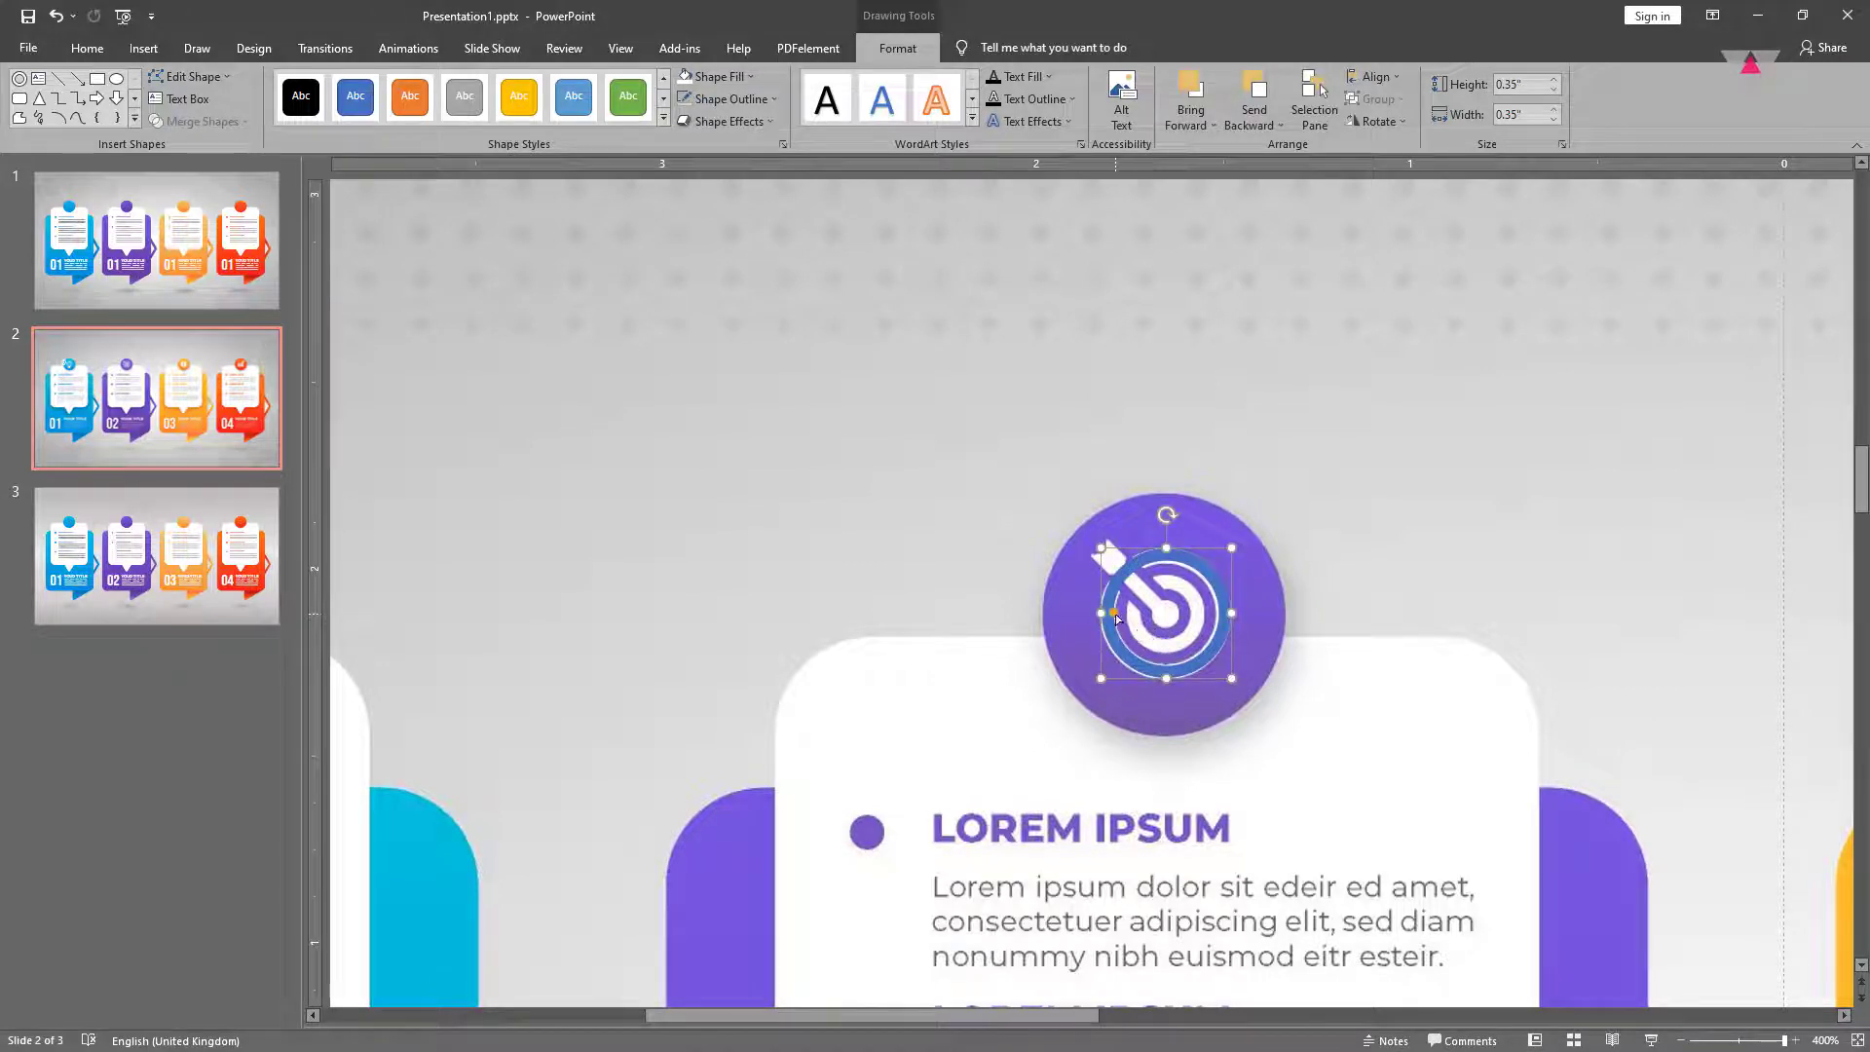
left_click_drag(1113, 614, 1118, 619)
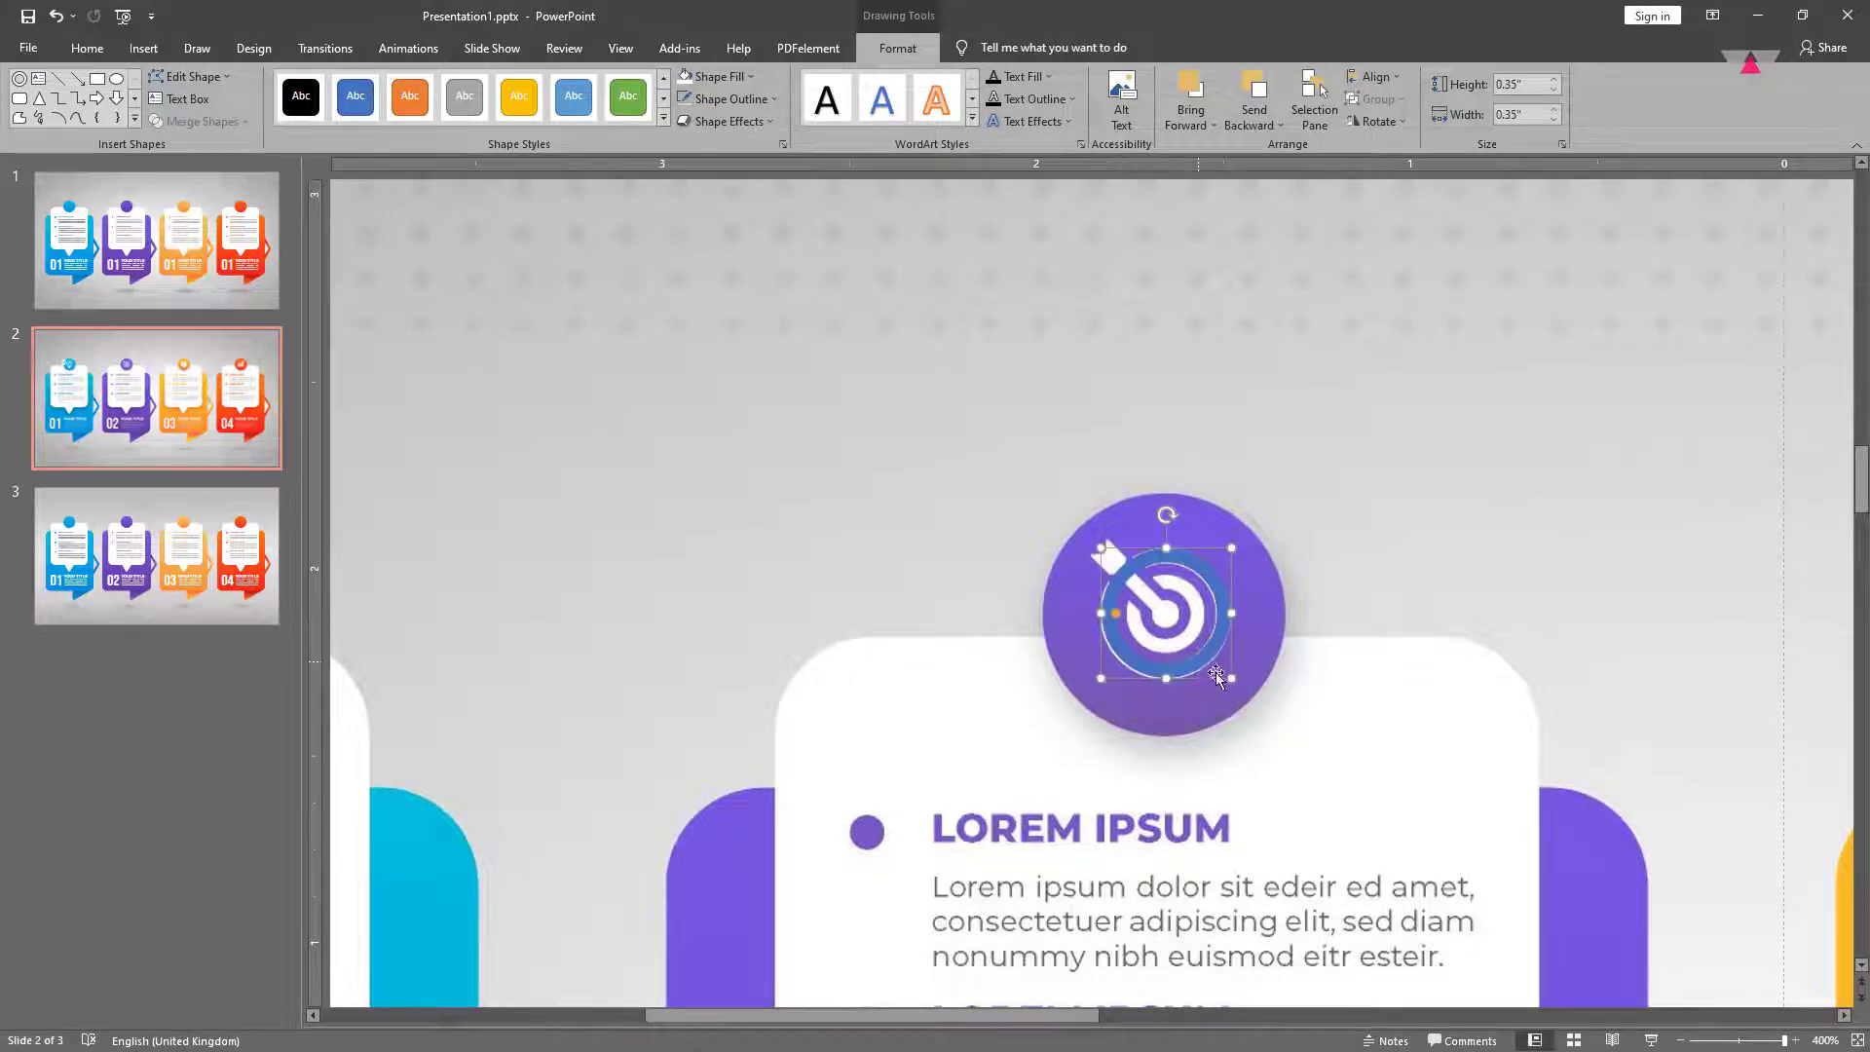
left_click_drag(1230, 679, 1174, 624)
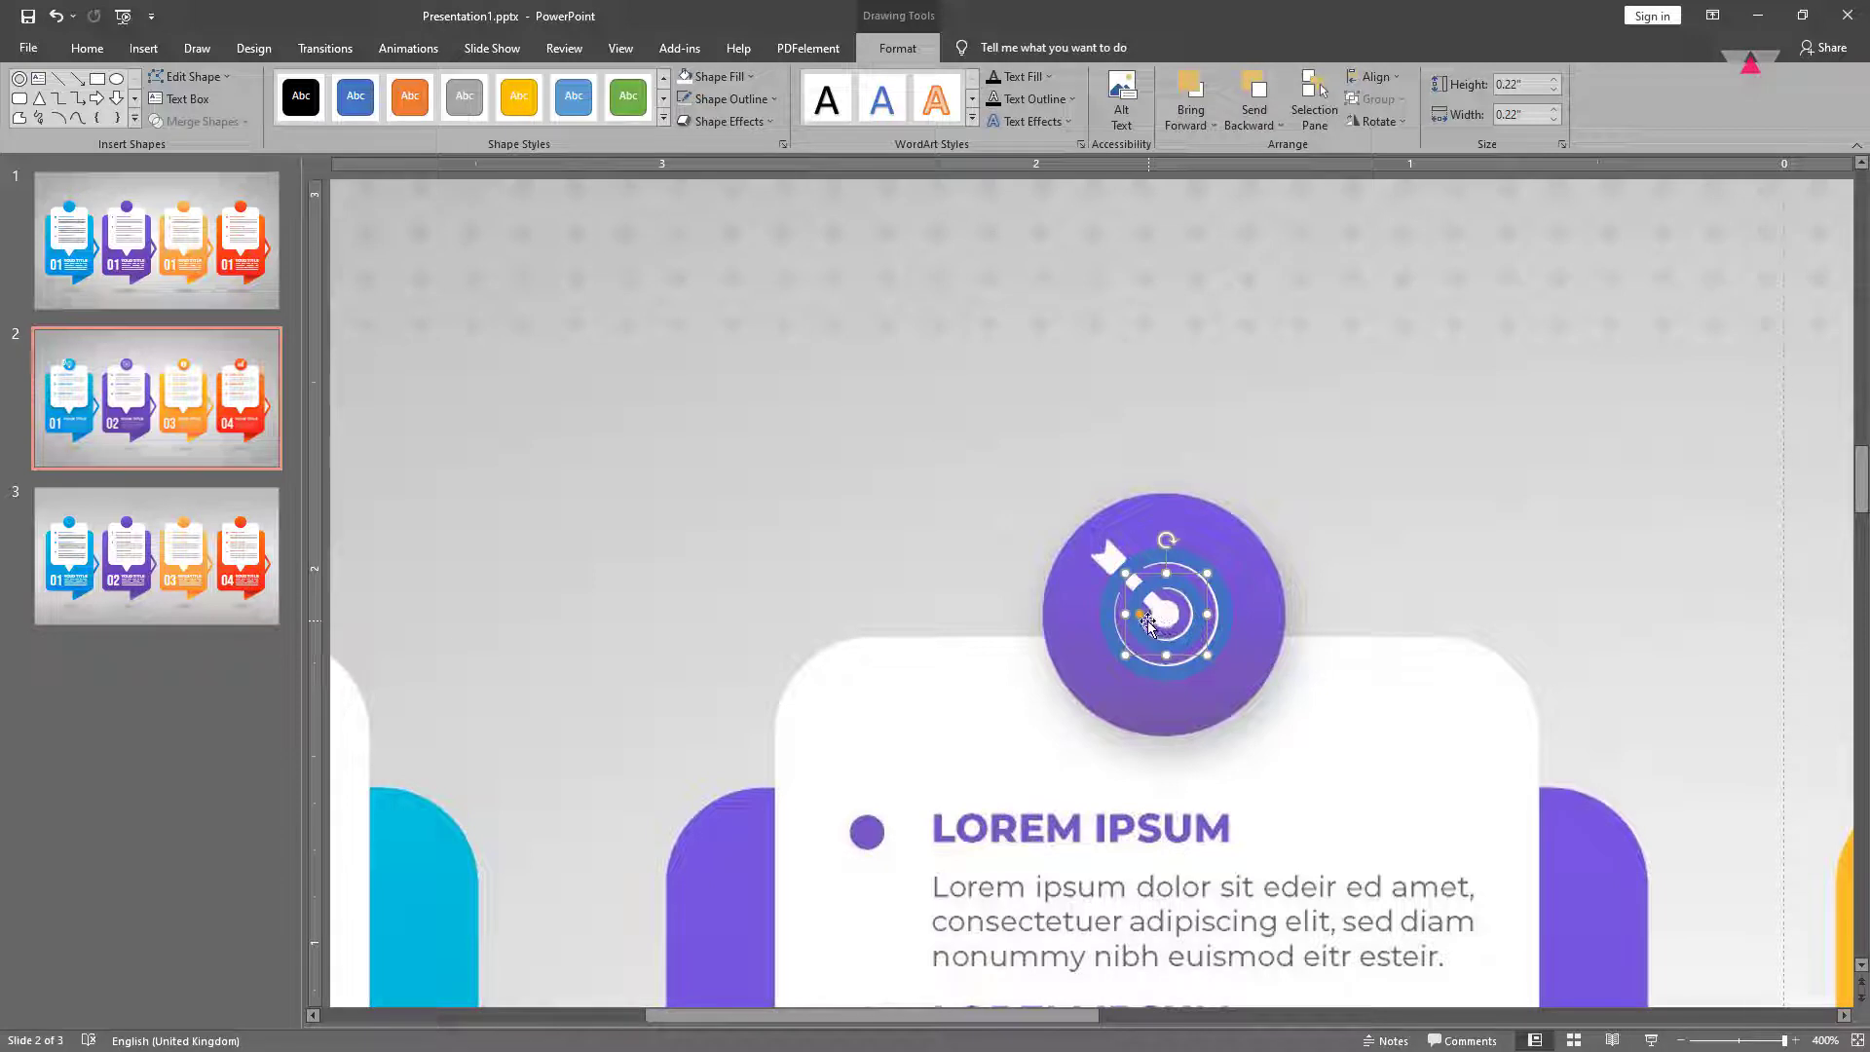
Draw a horizontal rectangle without an outline, about 0.62 by 0.08 inches, ending at the target's centre.
left_click(97, 79)
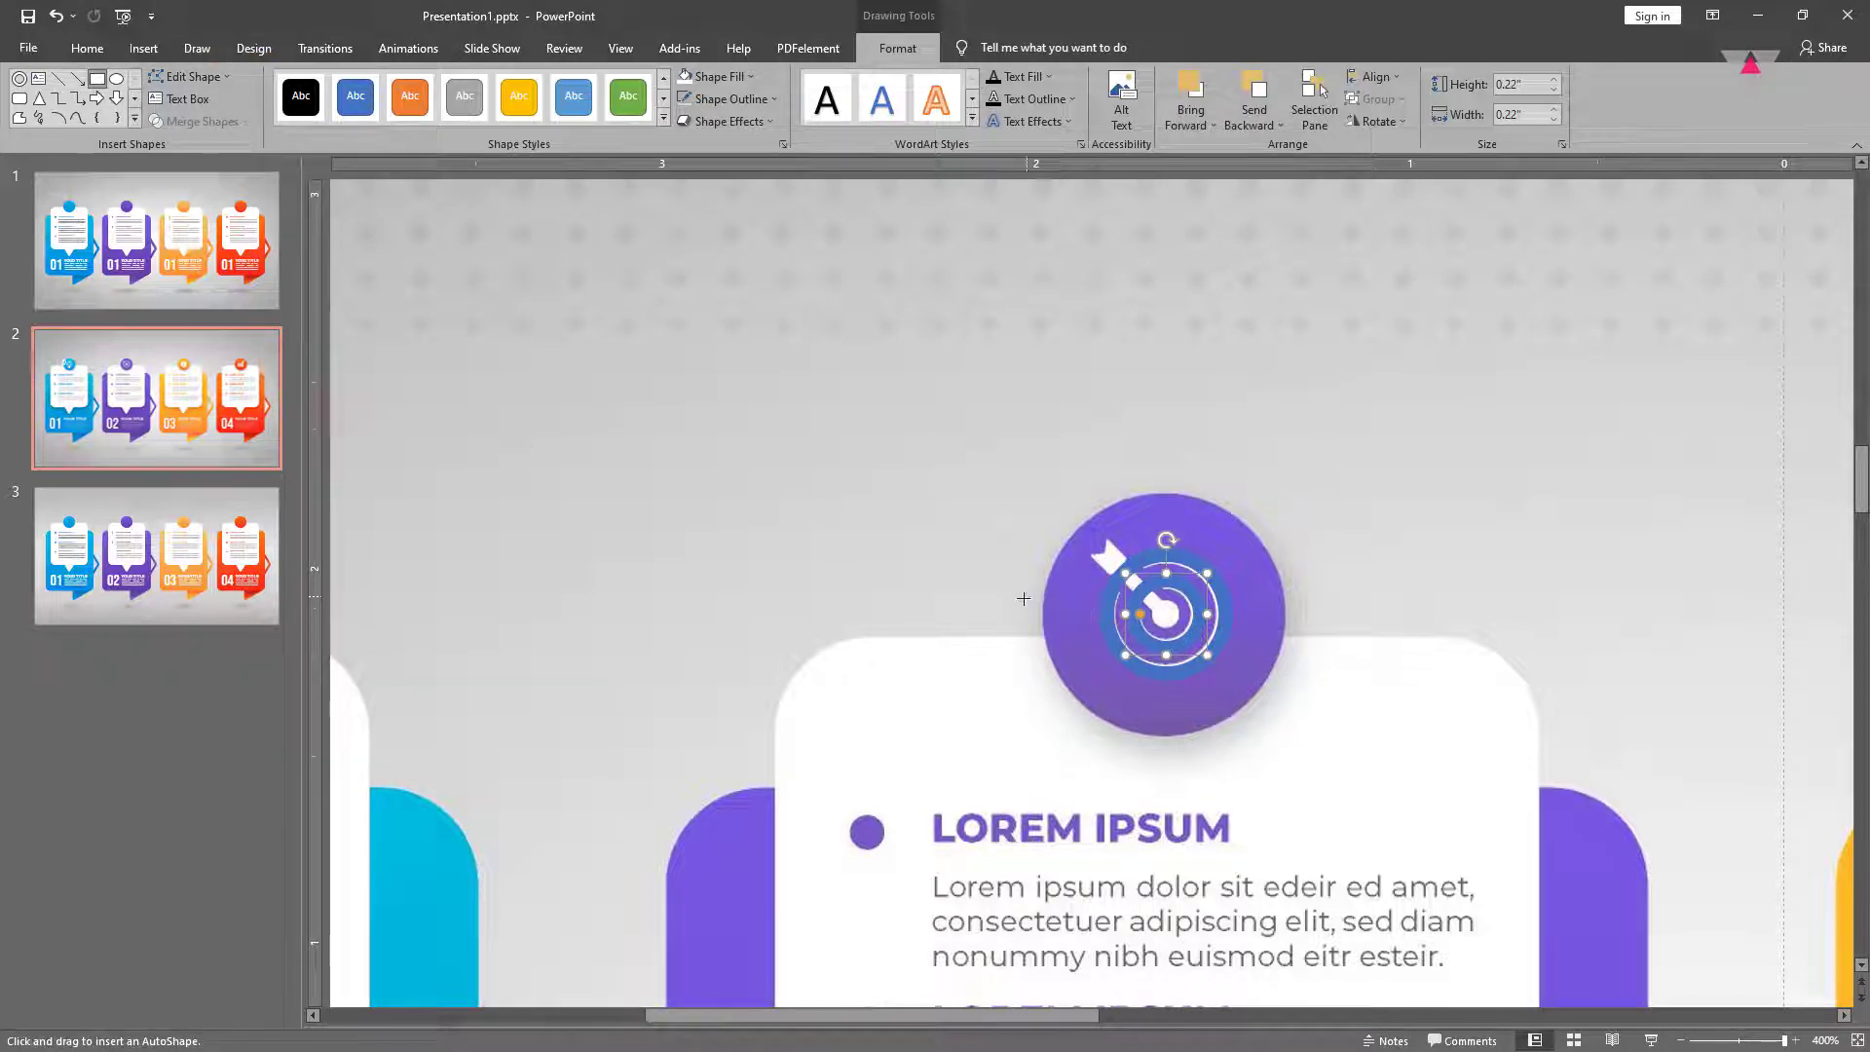
left_click_drag(933, 594, 1162, 621)
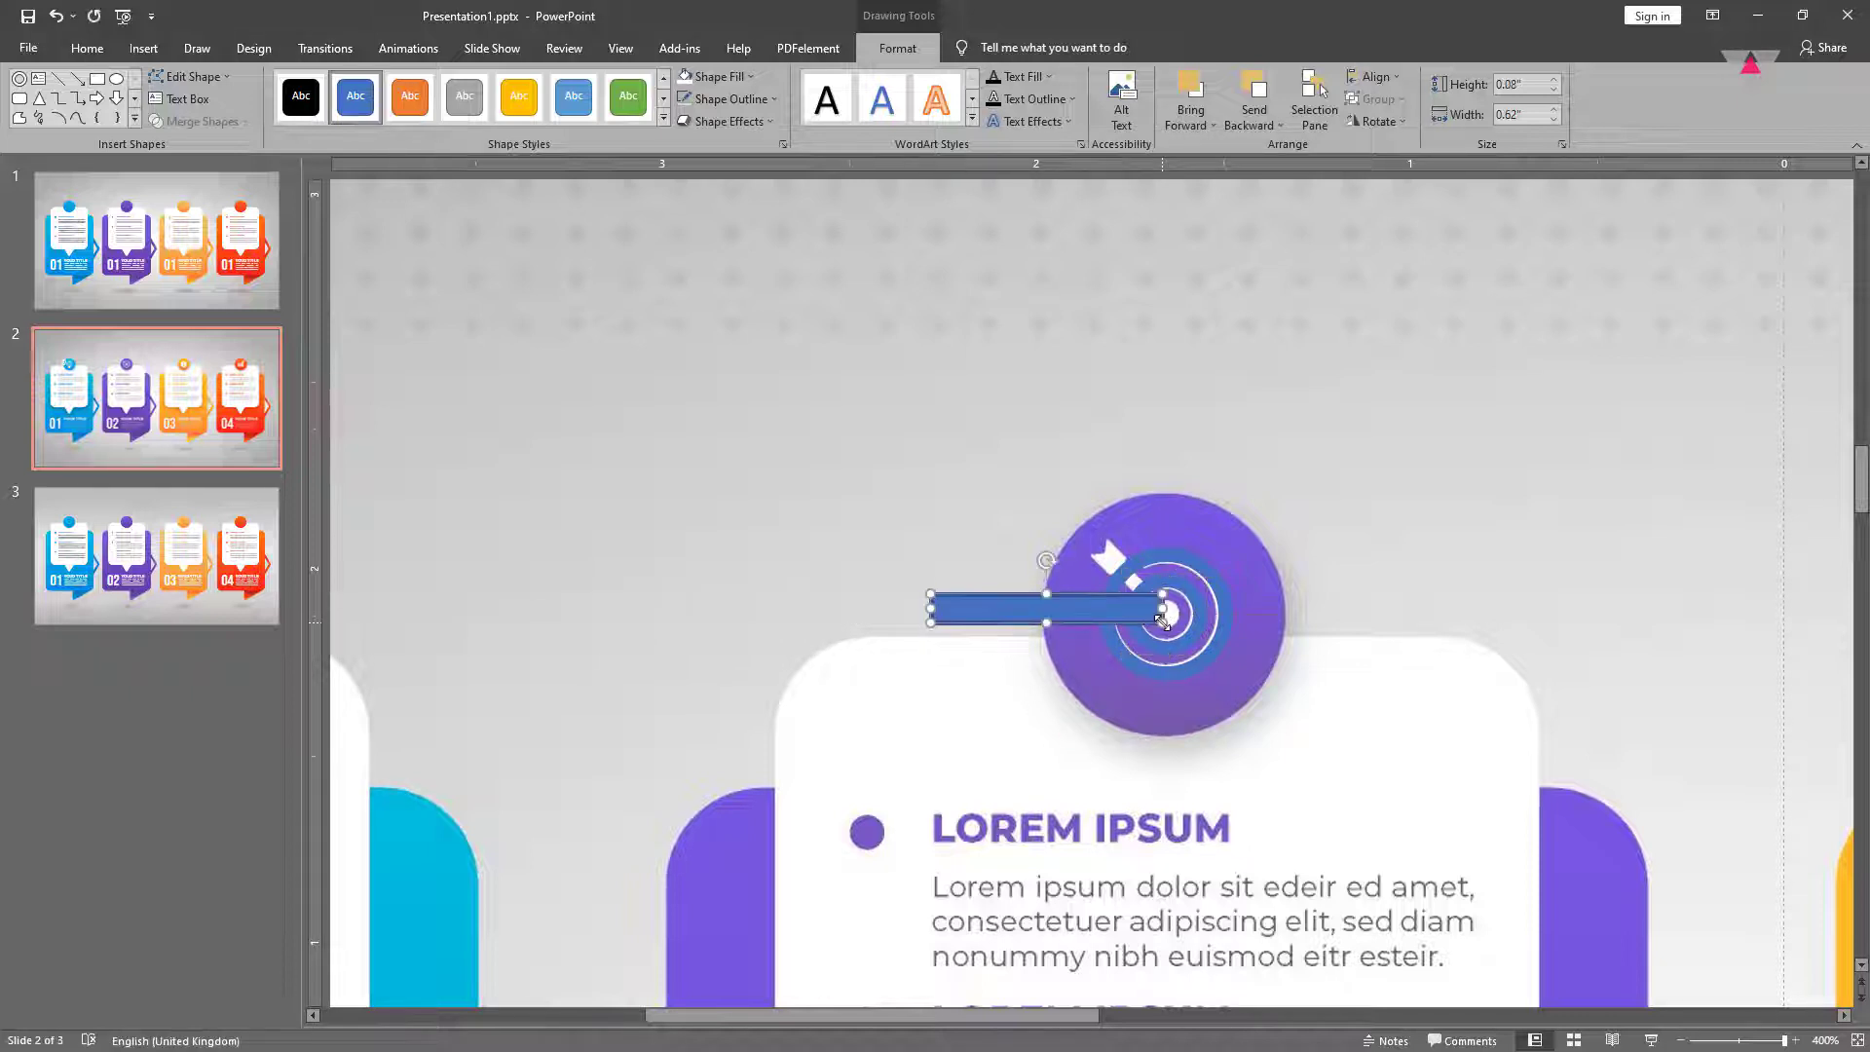
left_click(736, 102)
left_click(734, 313)
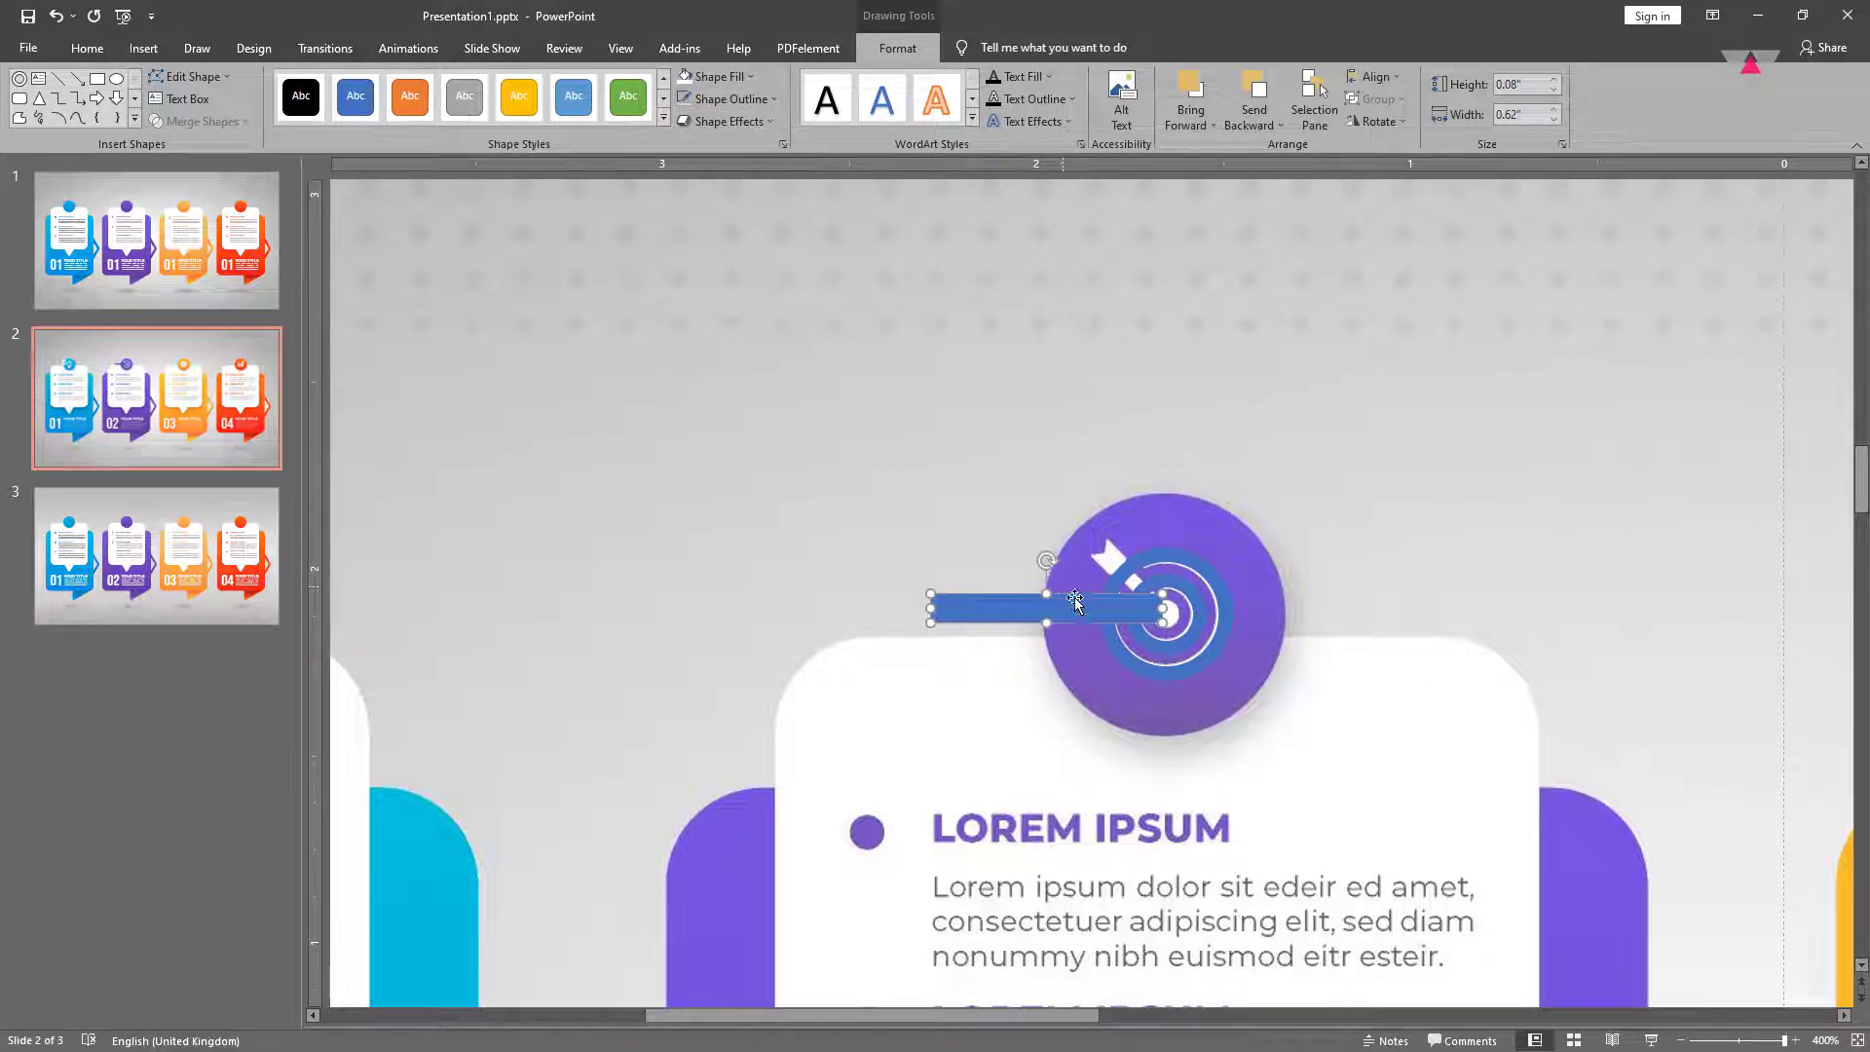
left_click_drag(1072, 606, 1072, 613)
Merge the outer and inner rings of the target into a single shape.
left_click(1196, 594)
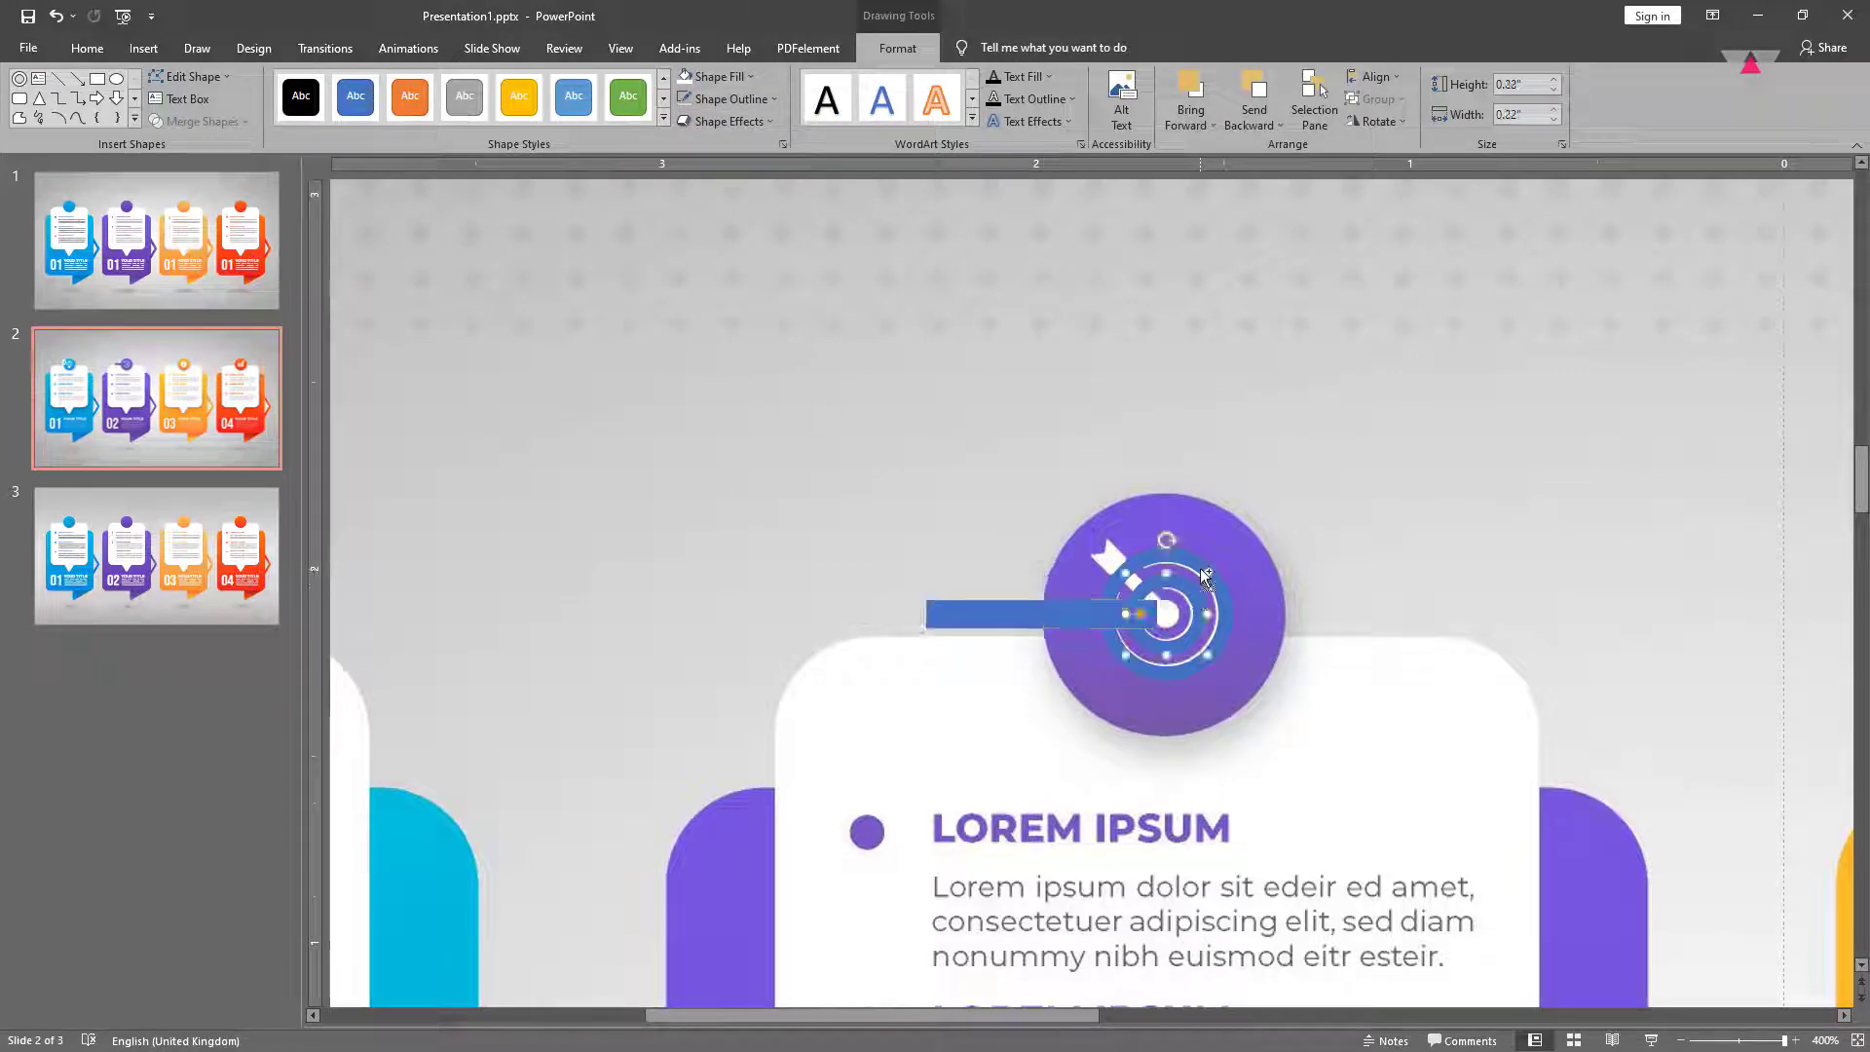
left_click(1198, 559, "shift")
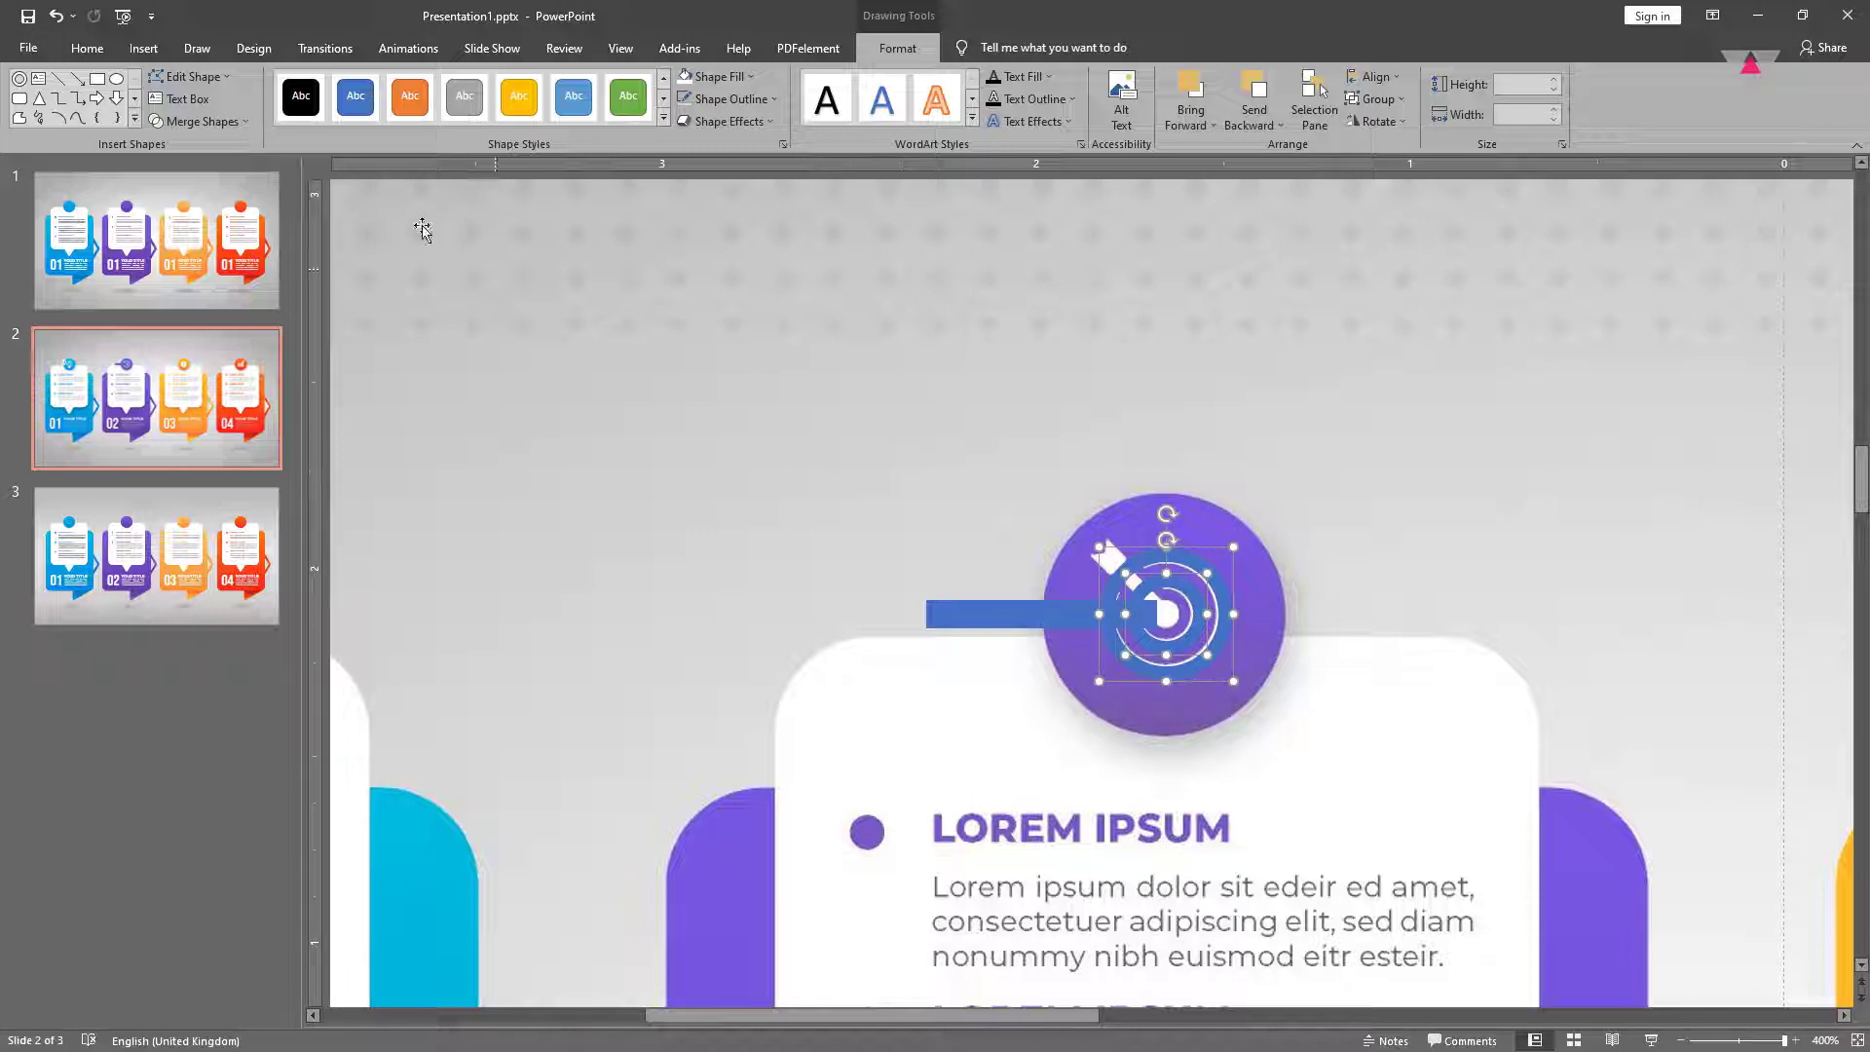
left_click(241, 119)
left_click(194, 145)
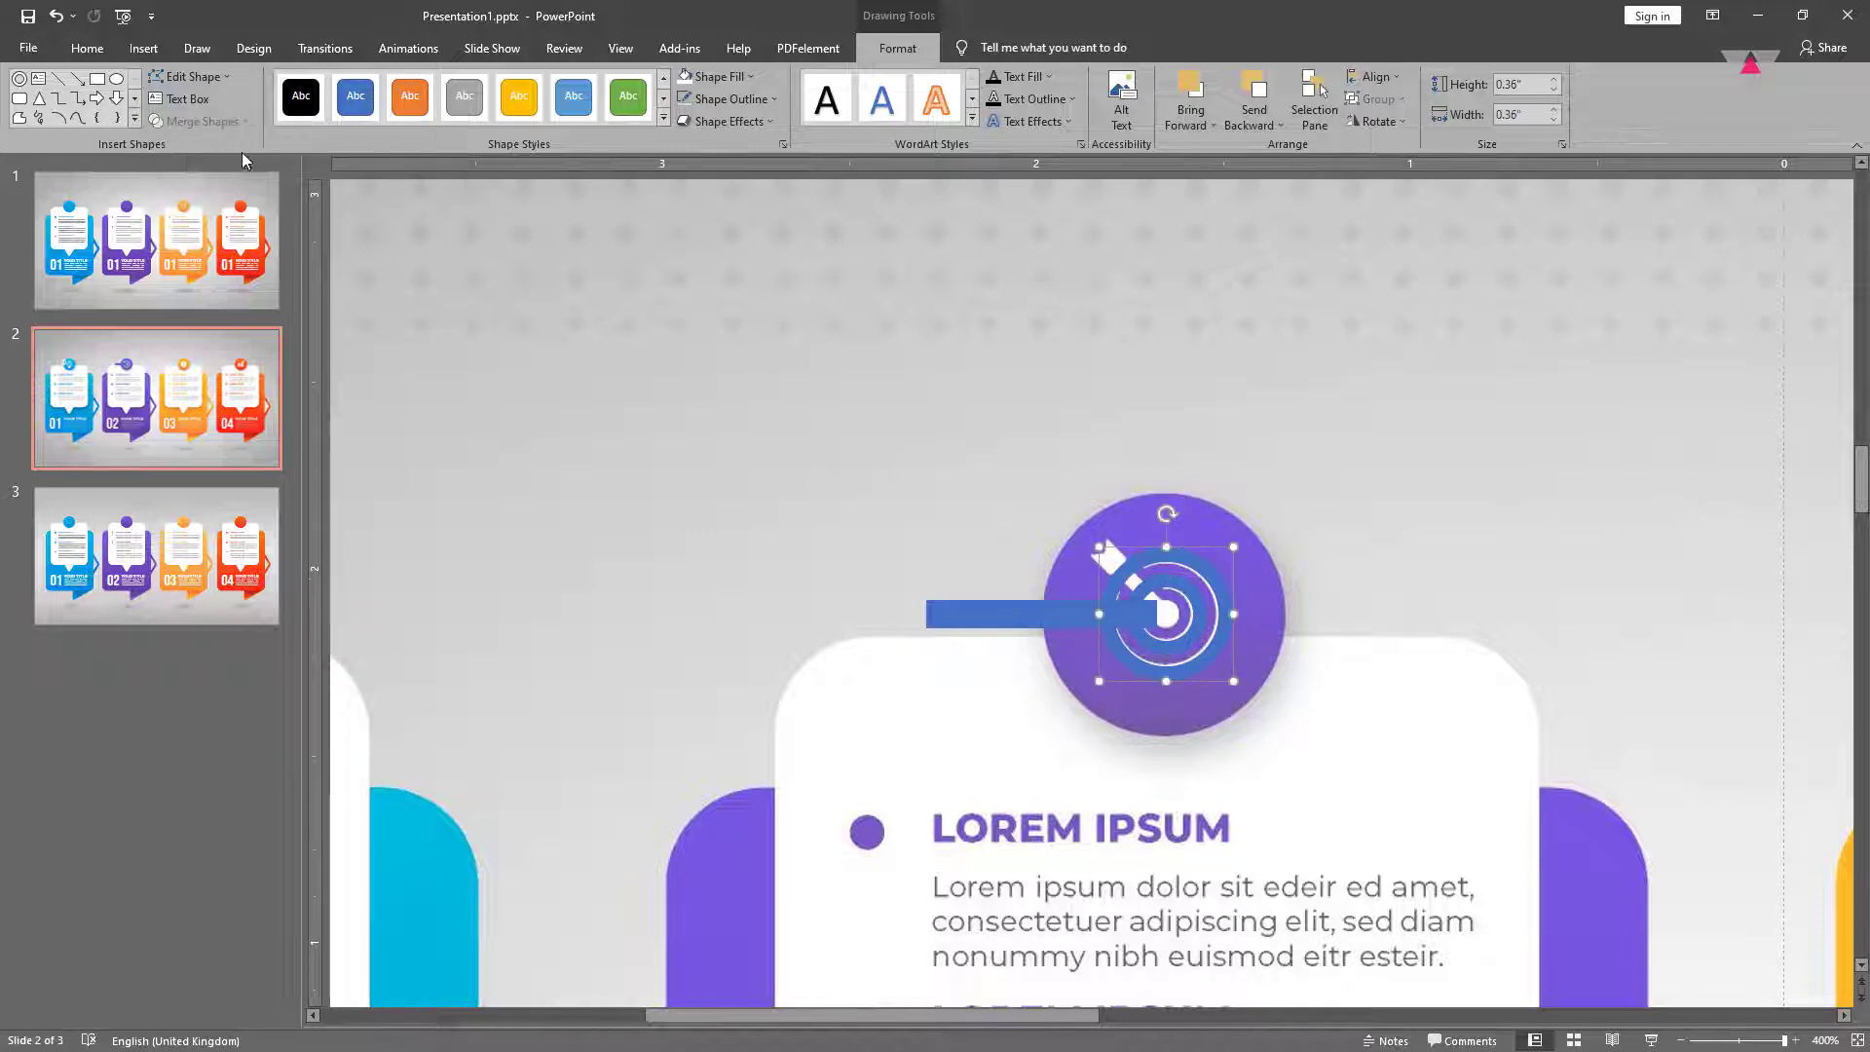
Align the rectangle and the merged rings to each other's vertical middle.
left_click(1068, 612, "shift")
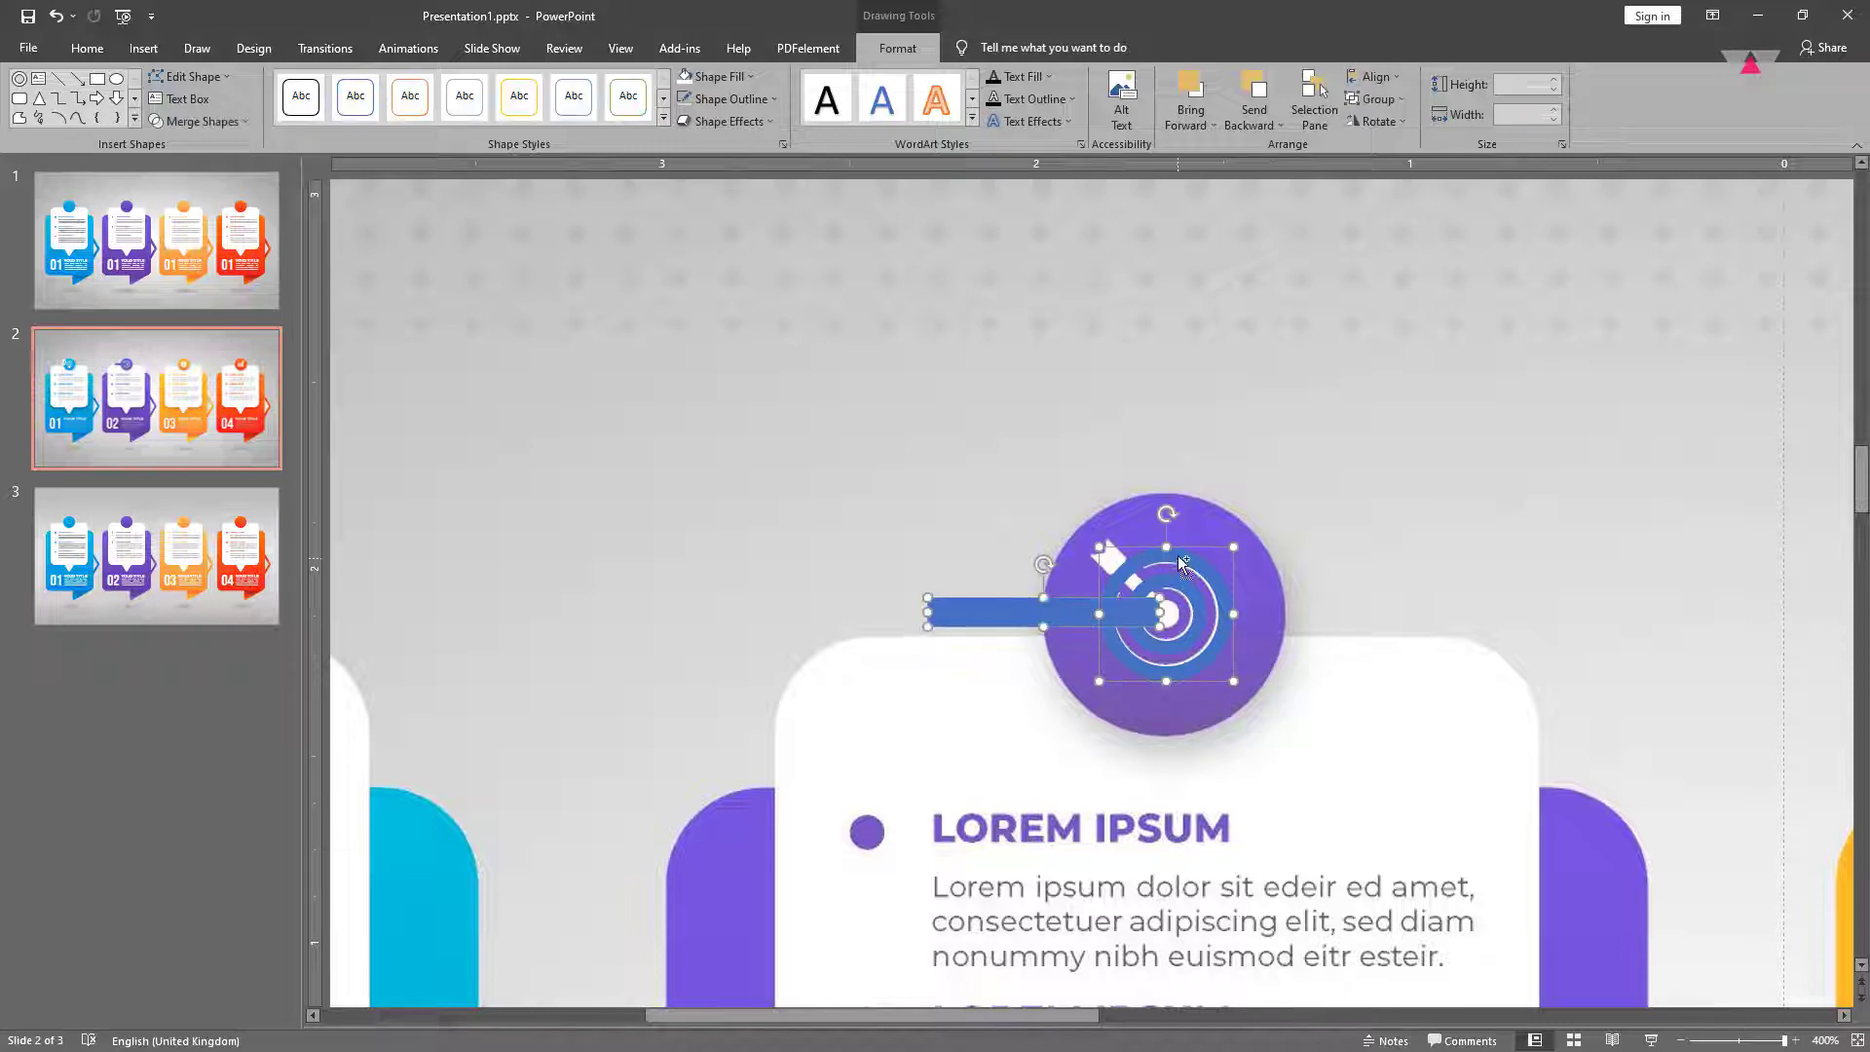
left_click(1388, 78)
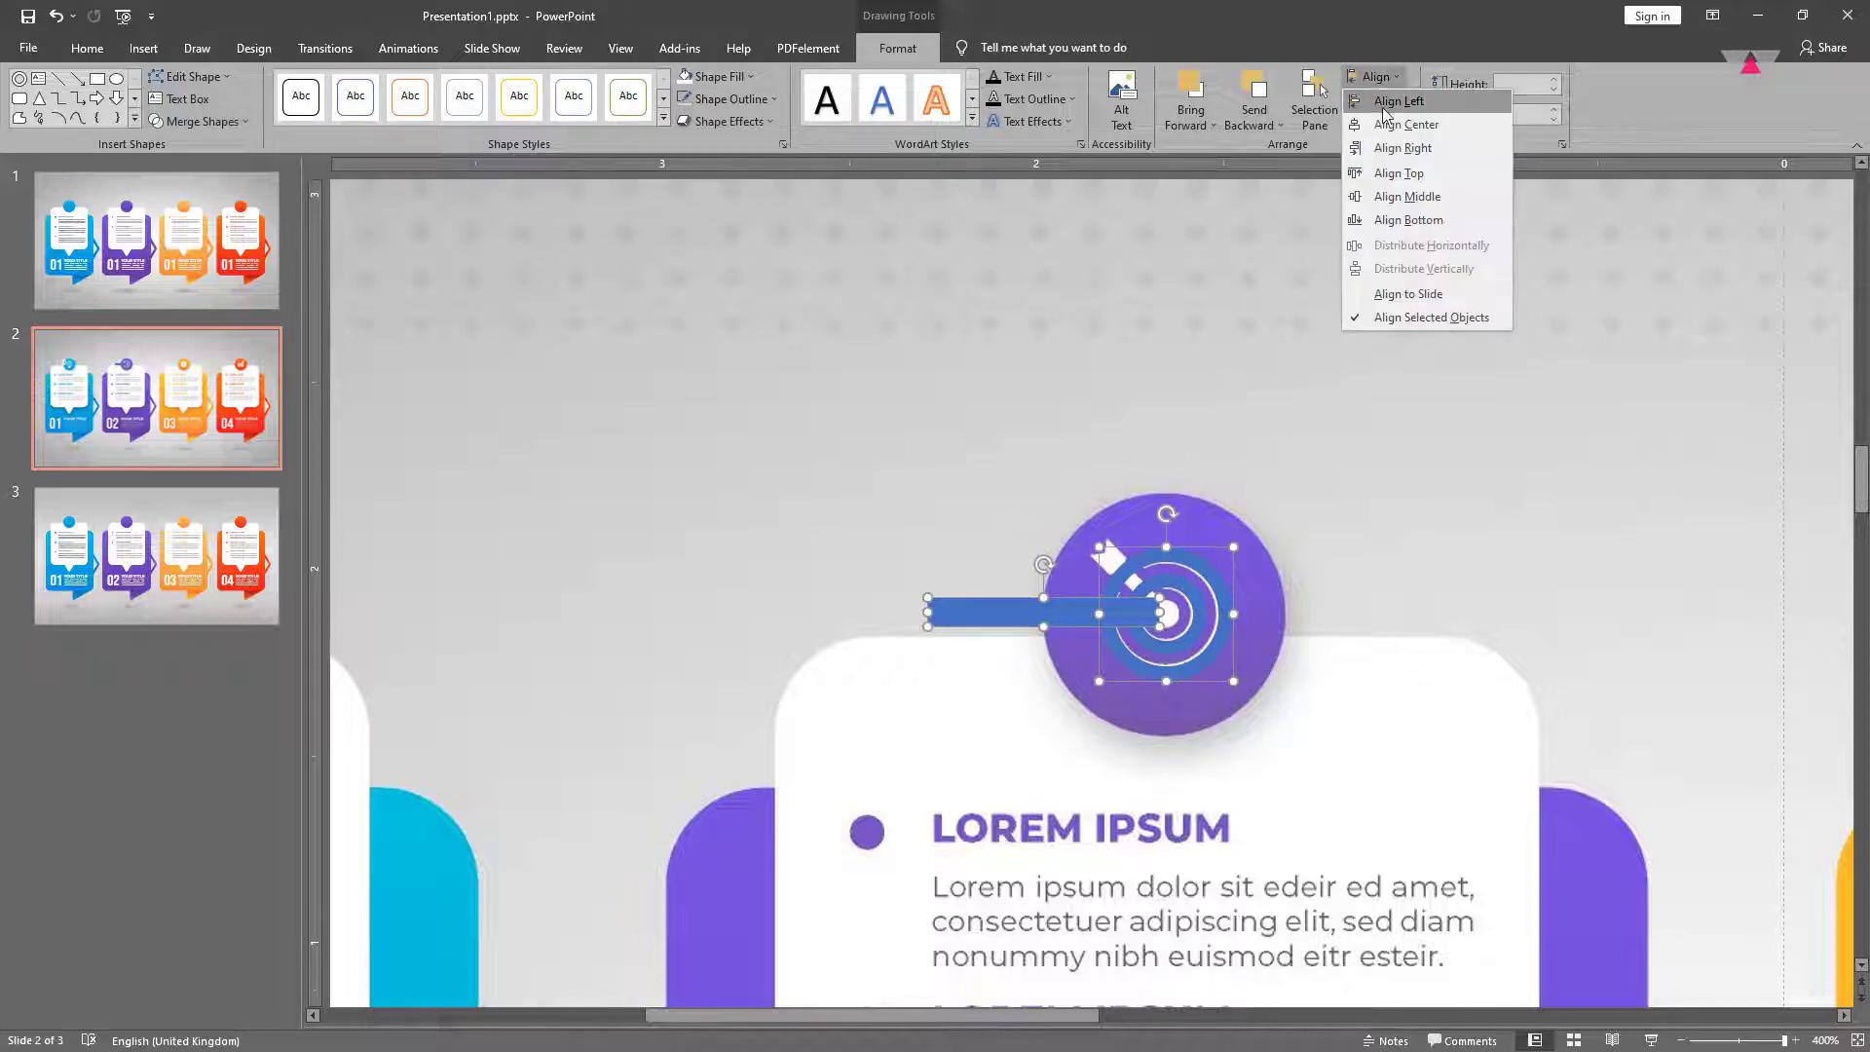
left_click(1381, 191)
left_click(1212, 484)
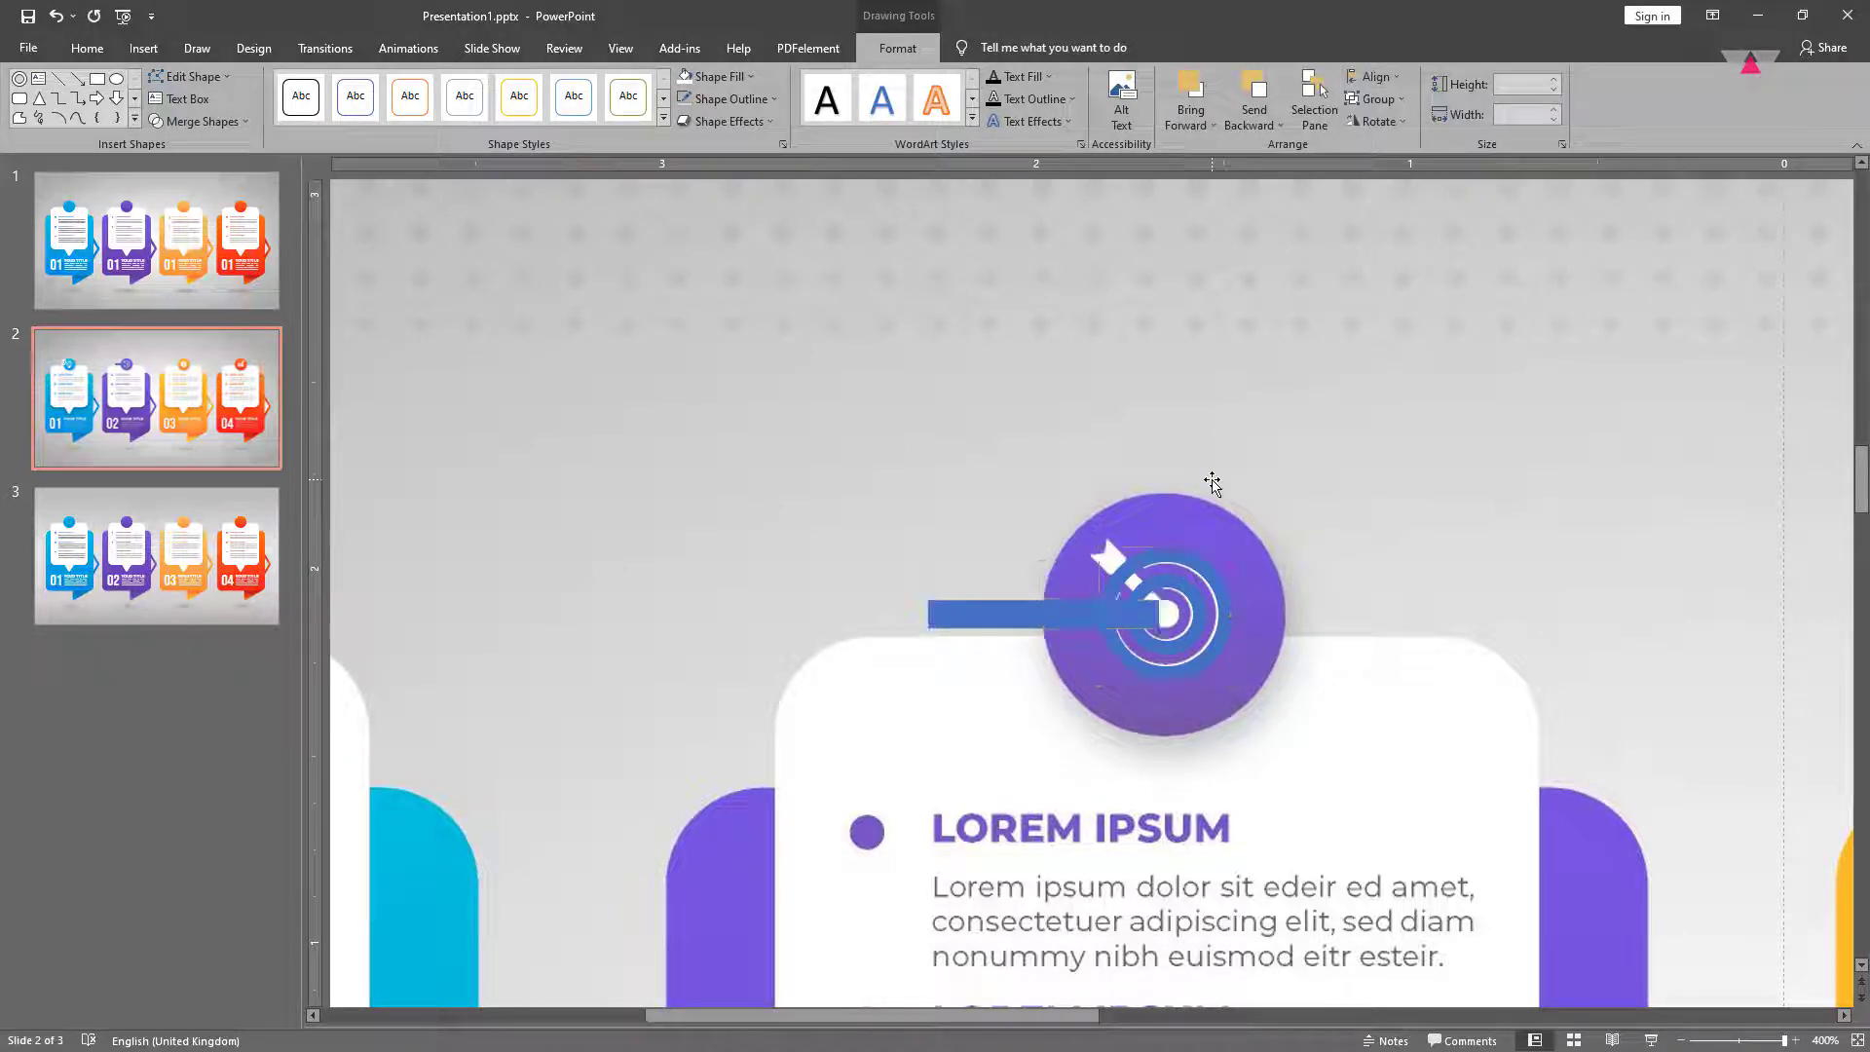
left_click(1188, 584)
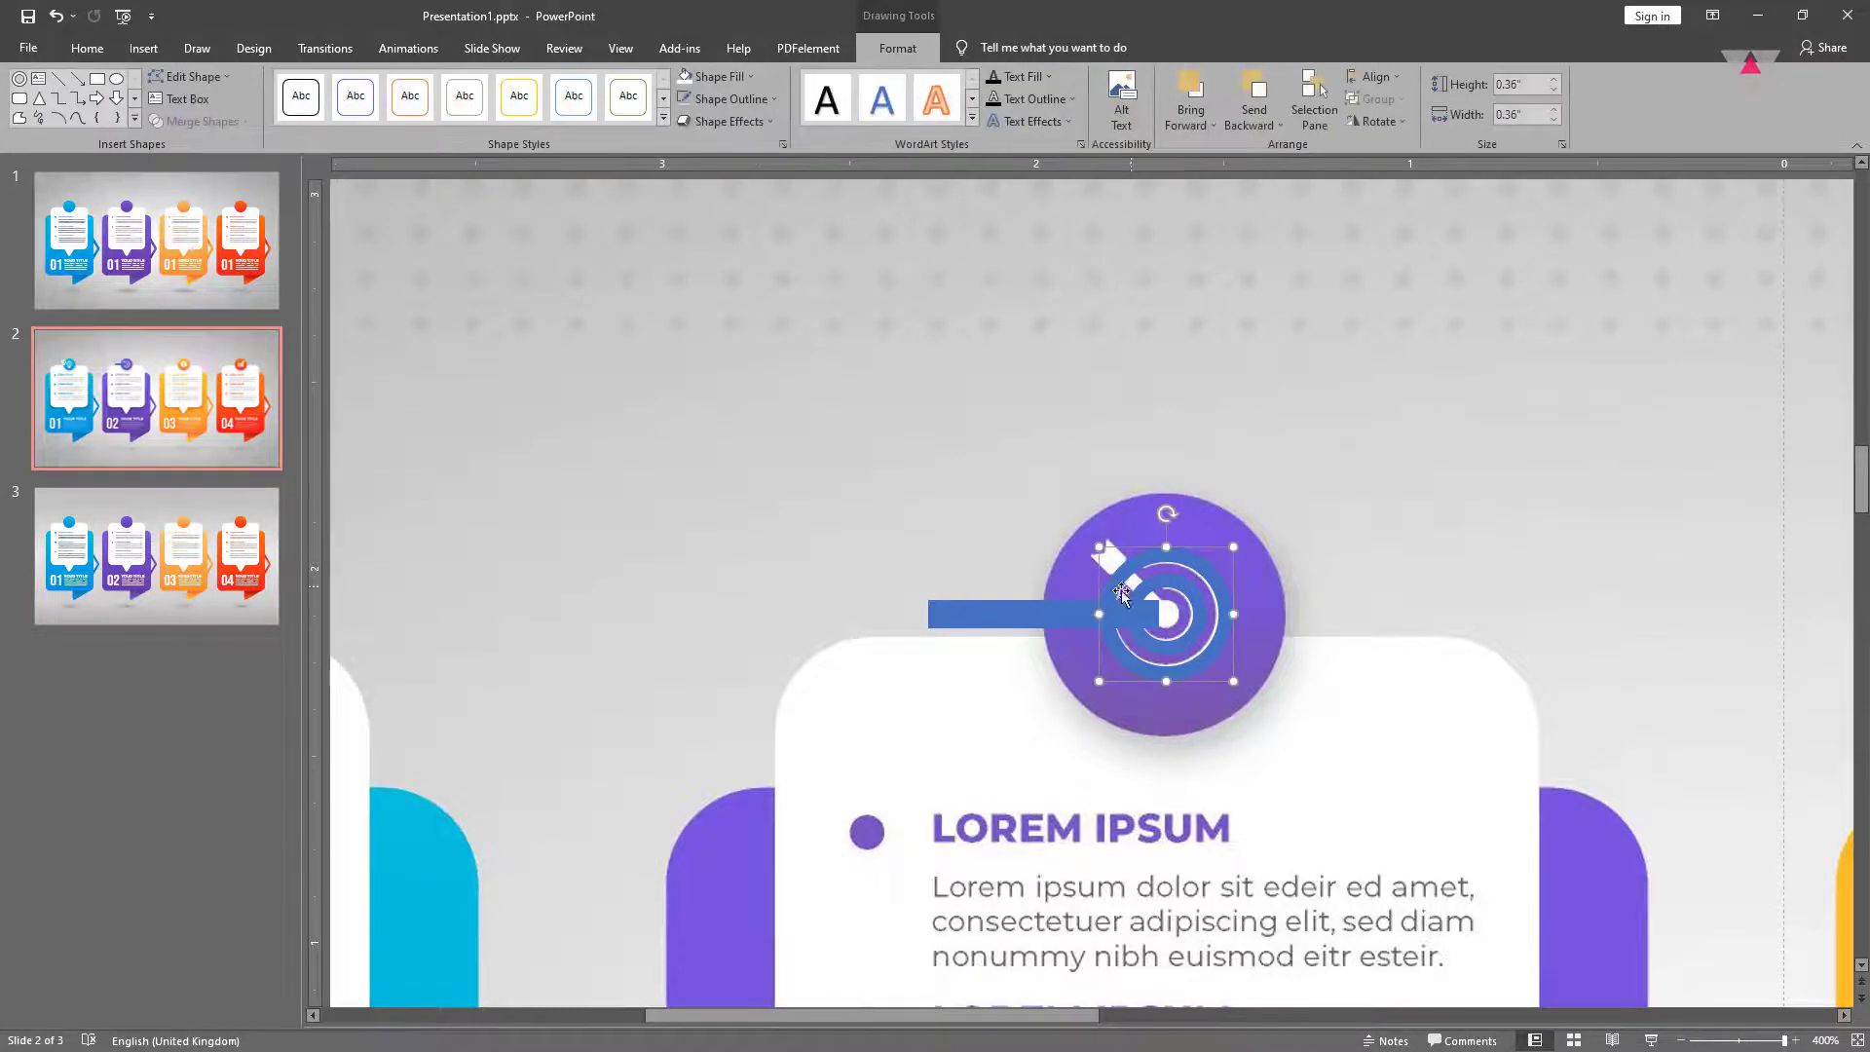
Subtract the horizontal rectangle from the merged target rings.
left_click(984, 613, "shift")
left_click(201, 121)
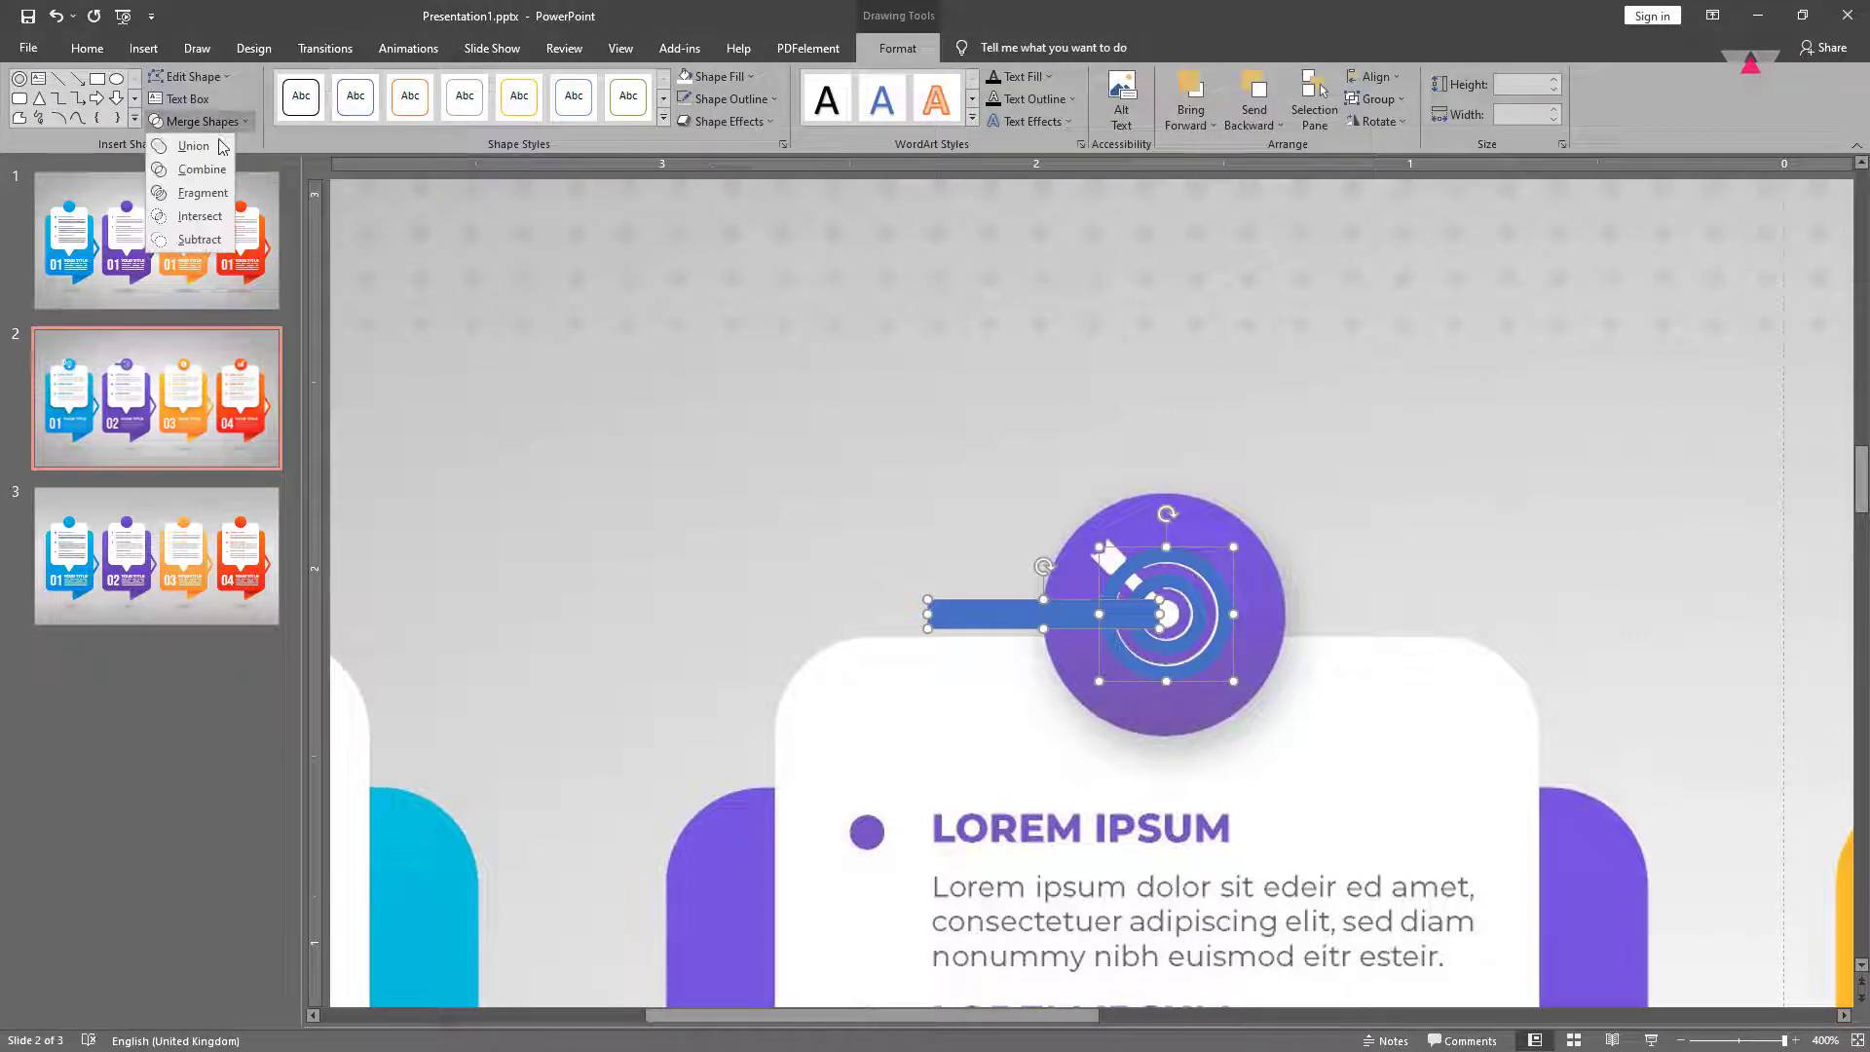
left_click(206, 239)
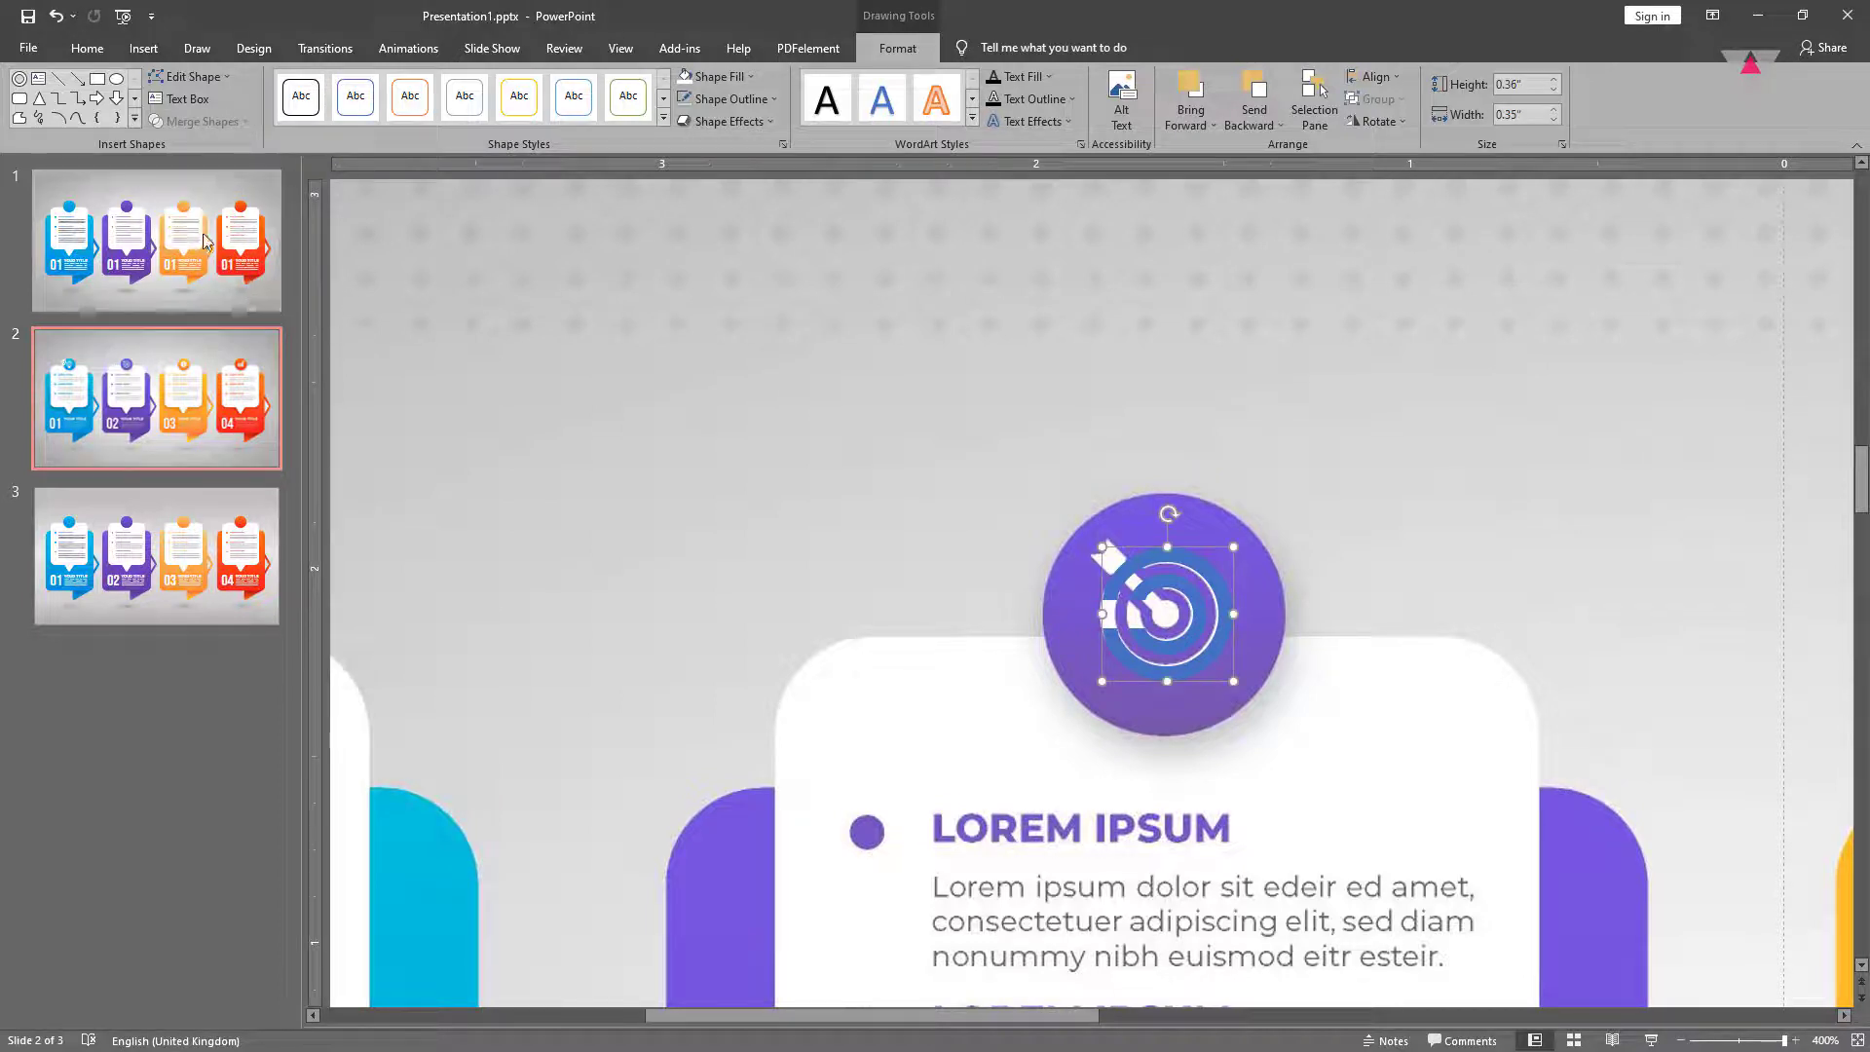
Draw a circle without an outline, about 0.08 inches wide, and place it at the target's centre.
left_click(116, 78)
left_click_drag(1028, 596, 1050, 622)
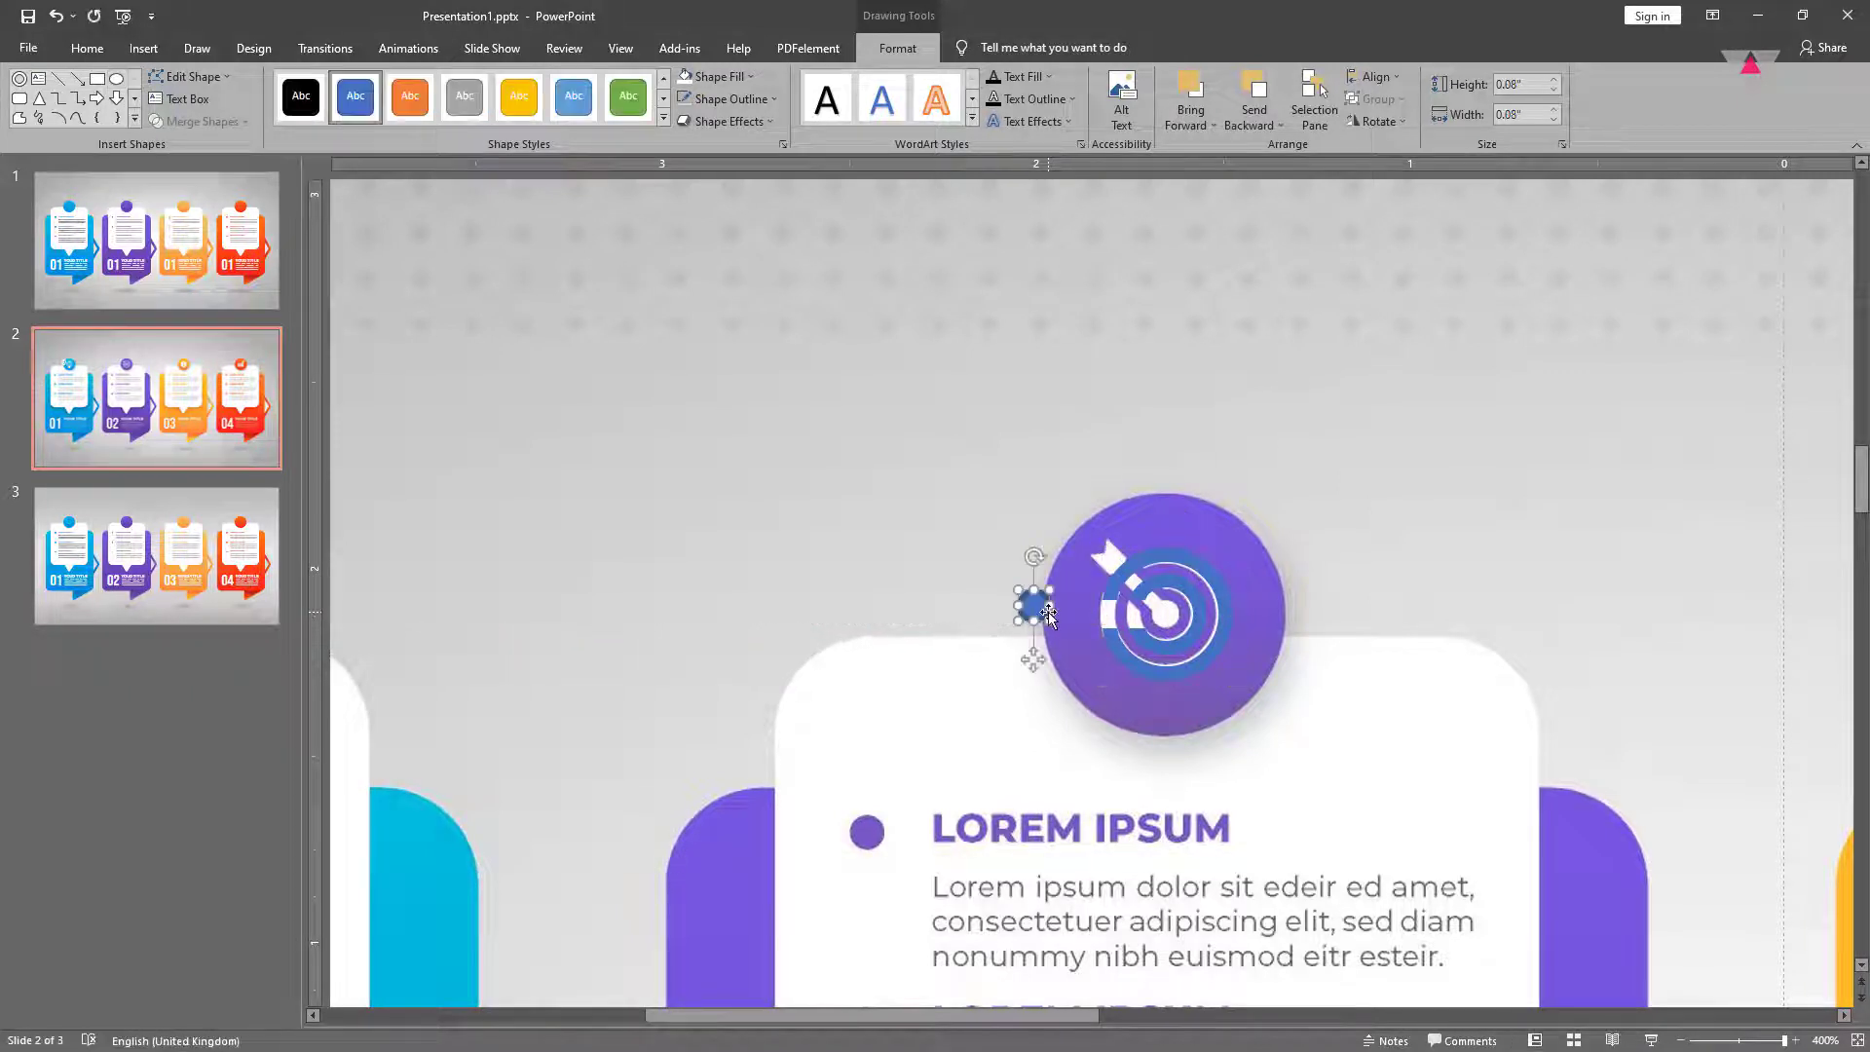
left_click(707, 92)
left_click(725, 318)
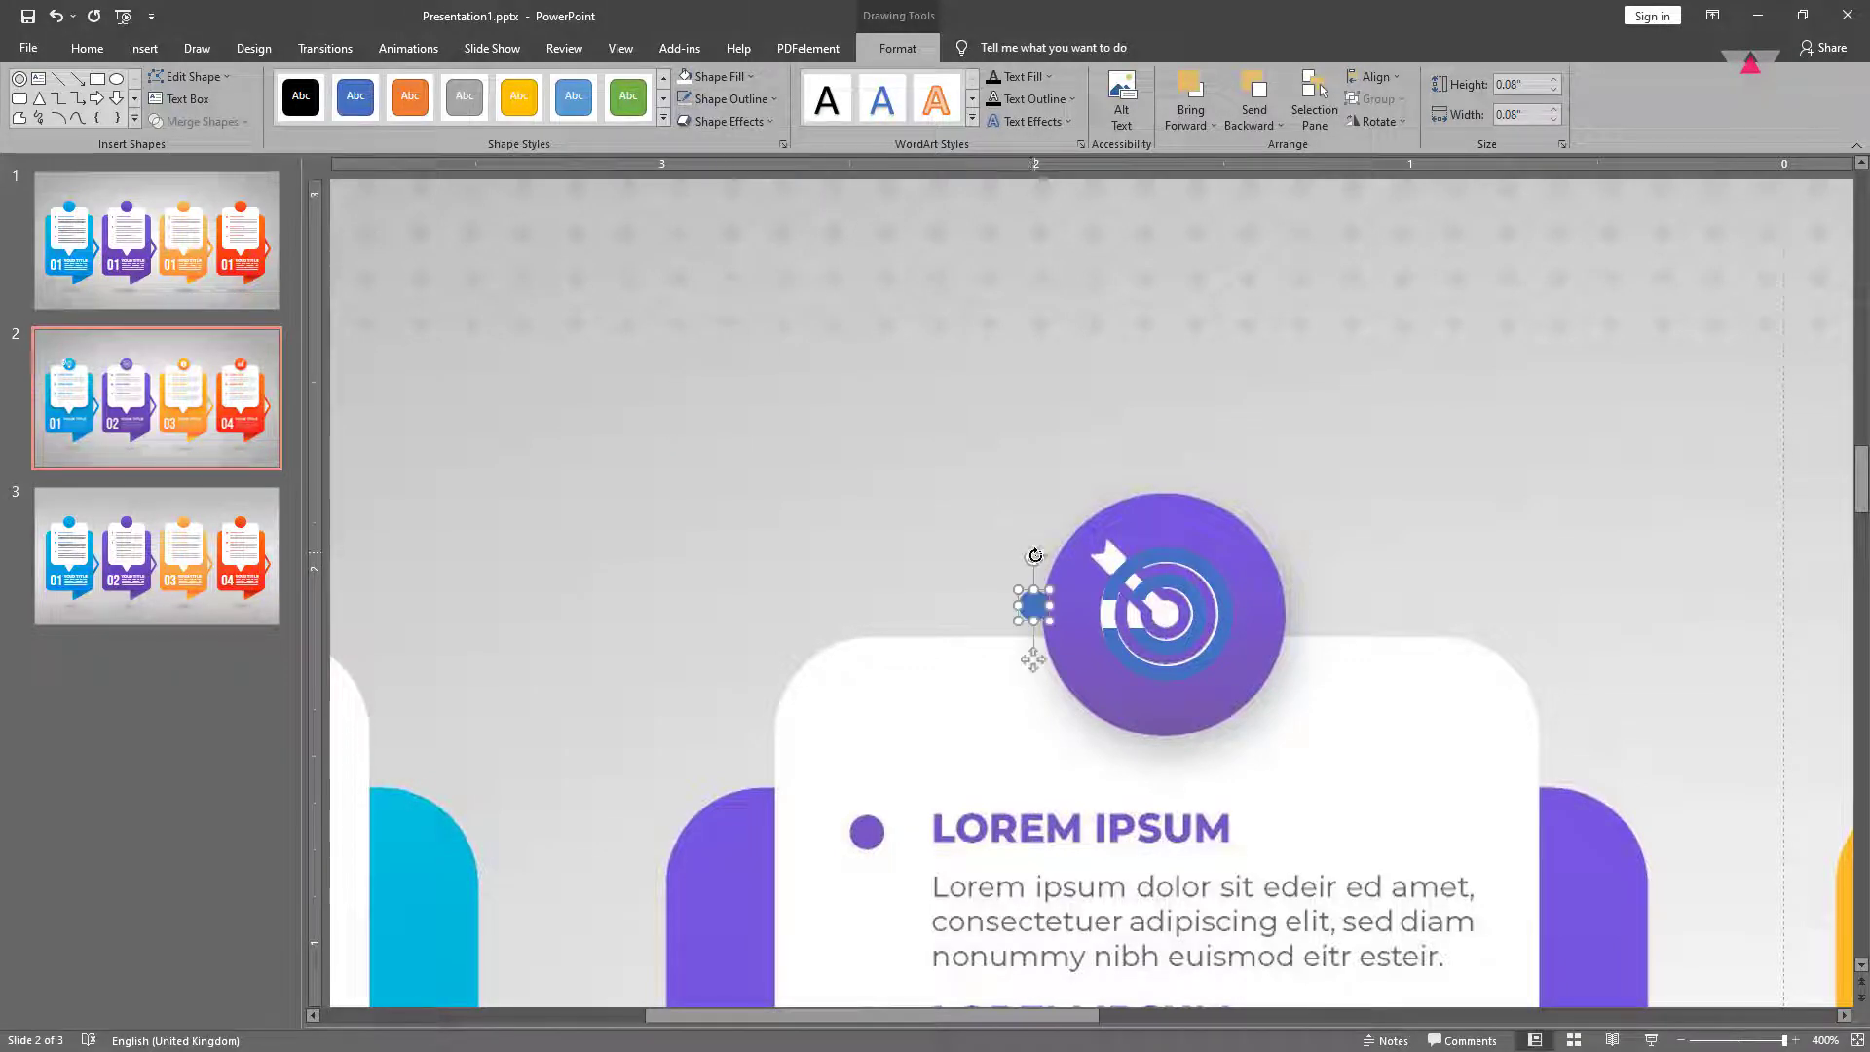
left_click_drag(1037, 604, 1167, 613)
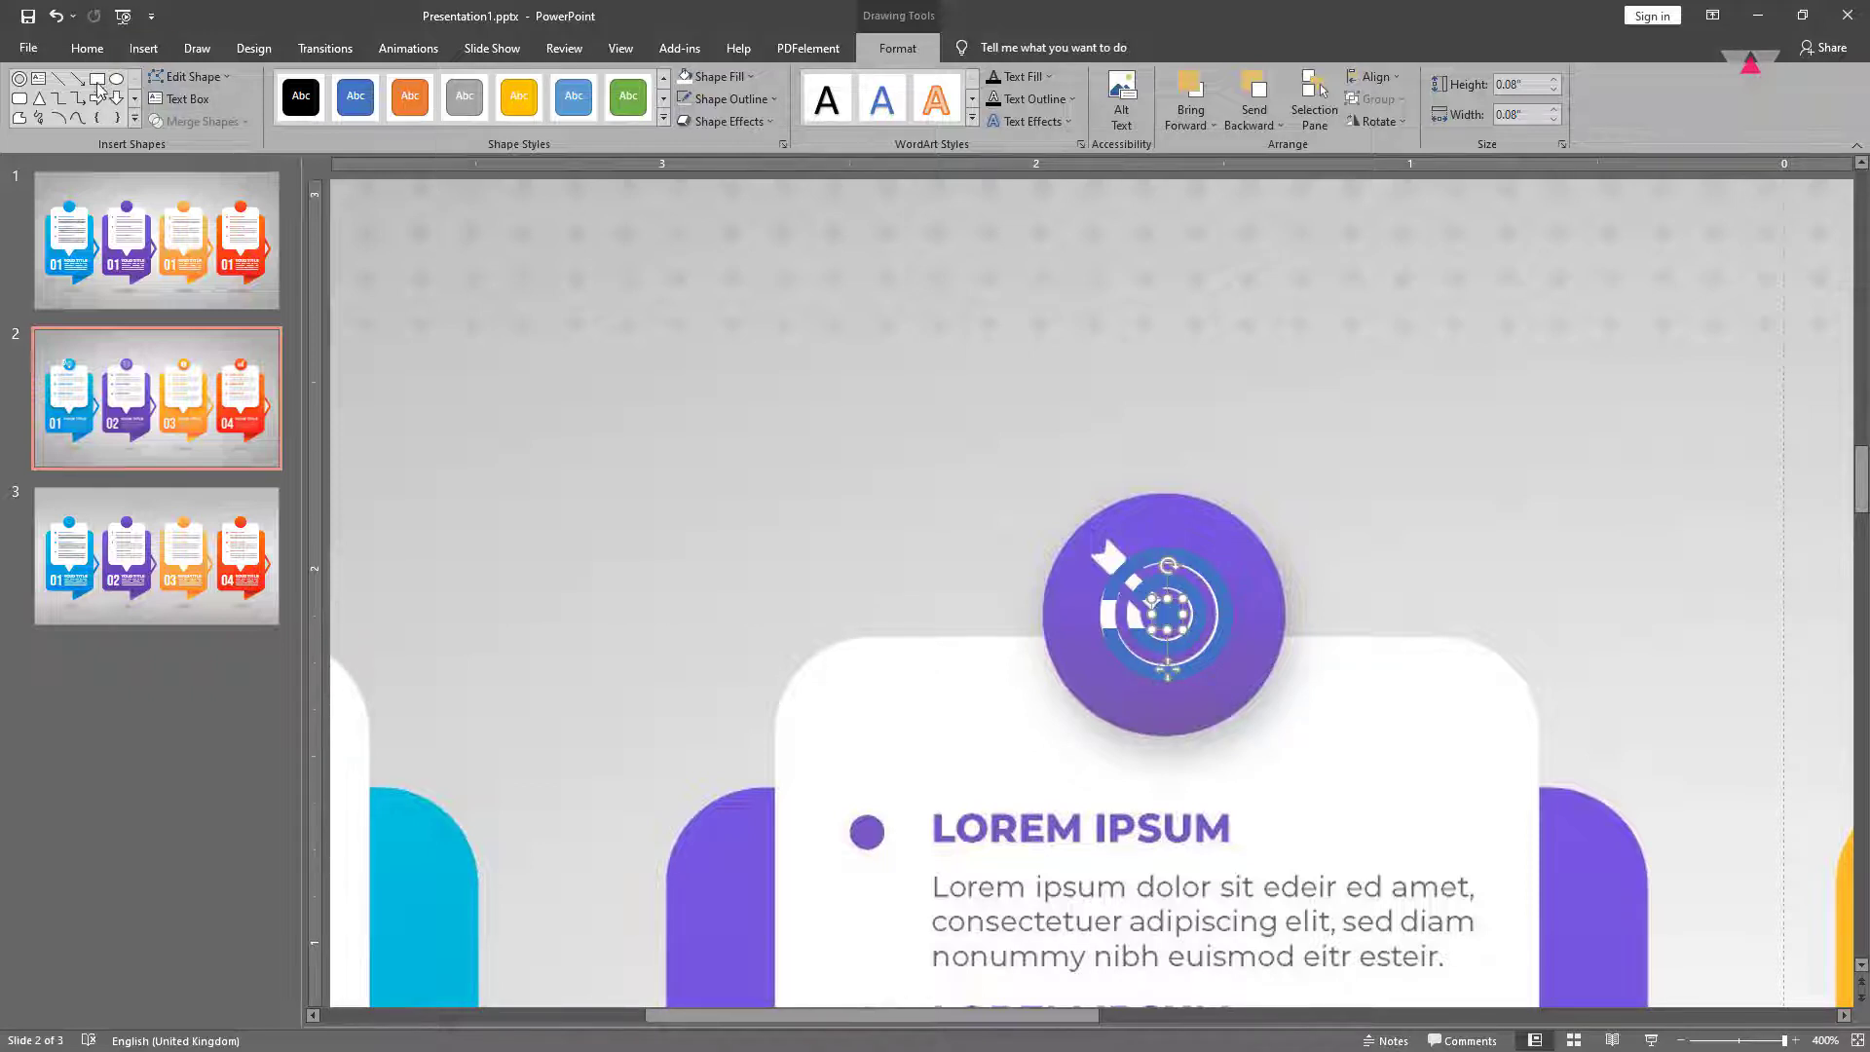
Draw a horizontal line about 0.2 inches long beside the target's centre circle and align both to the same vertical middle.
left_click(59, 78)
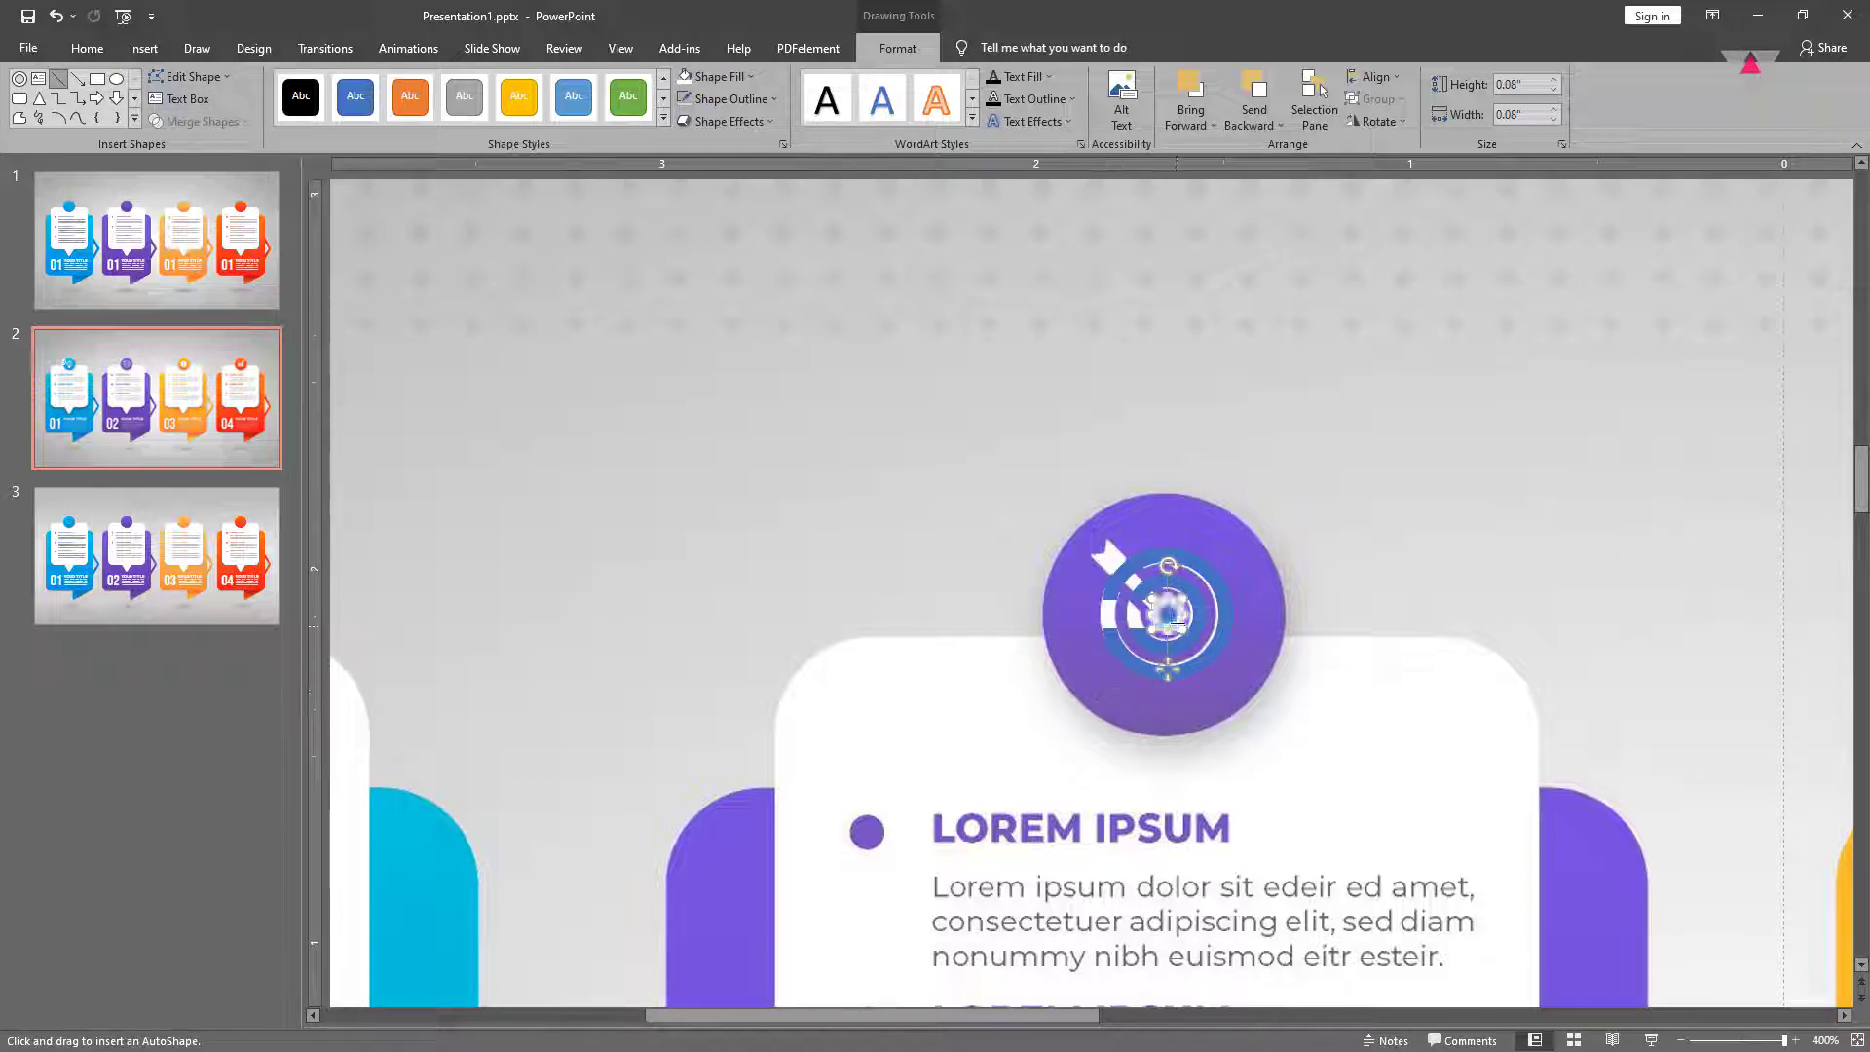
left_click_drag(967, 609, 1140, 608)
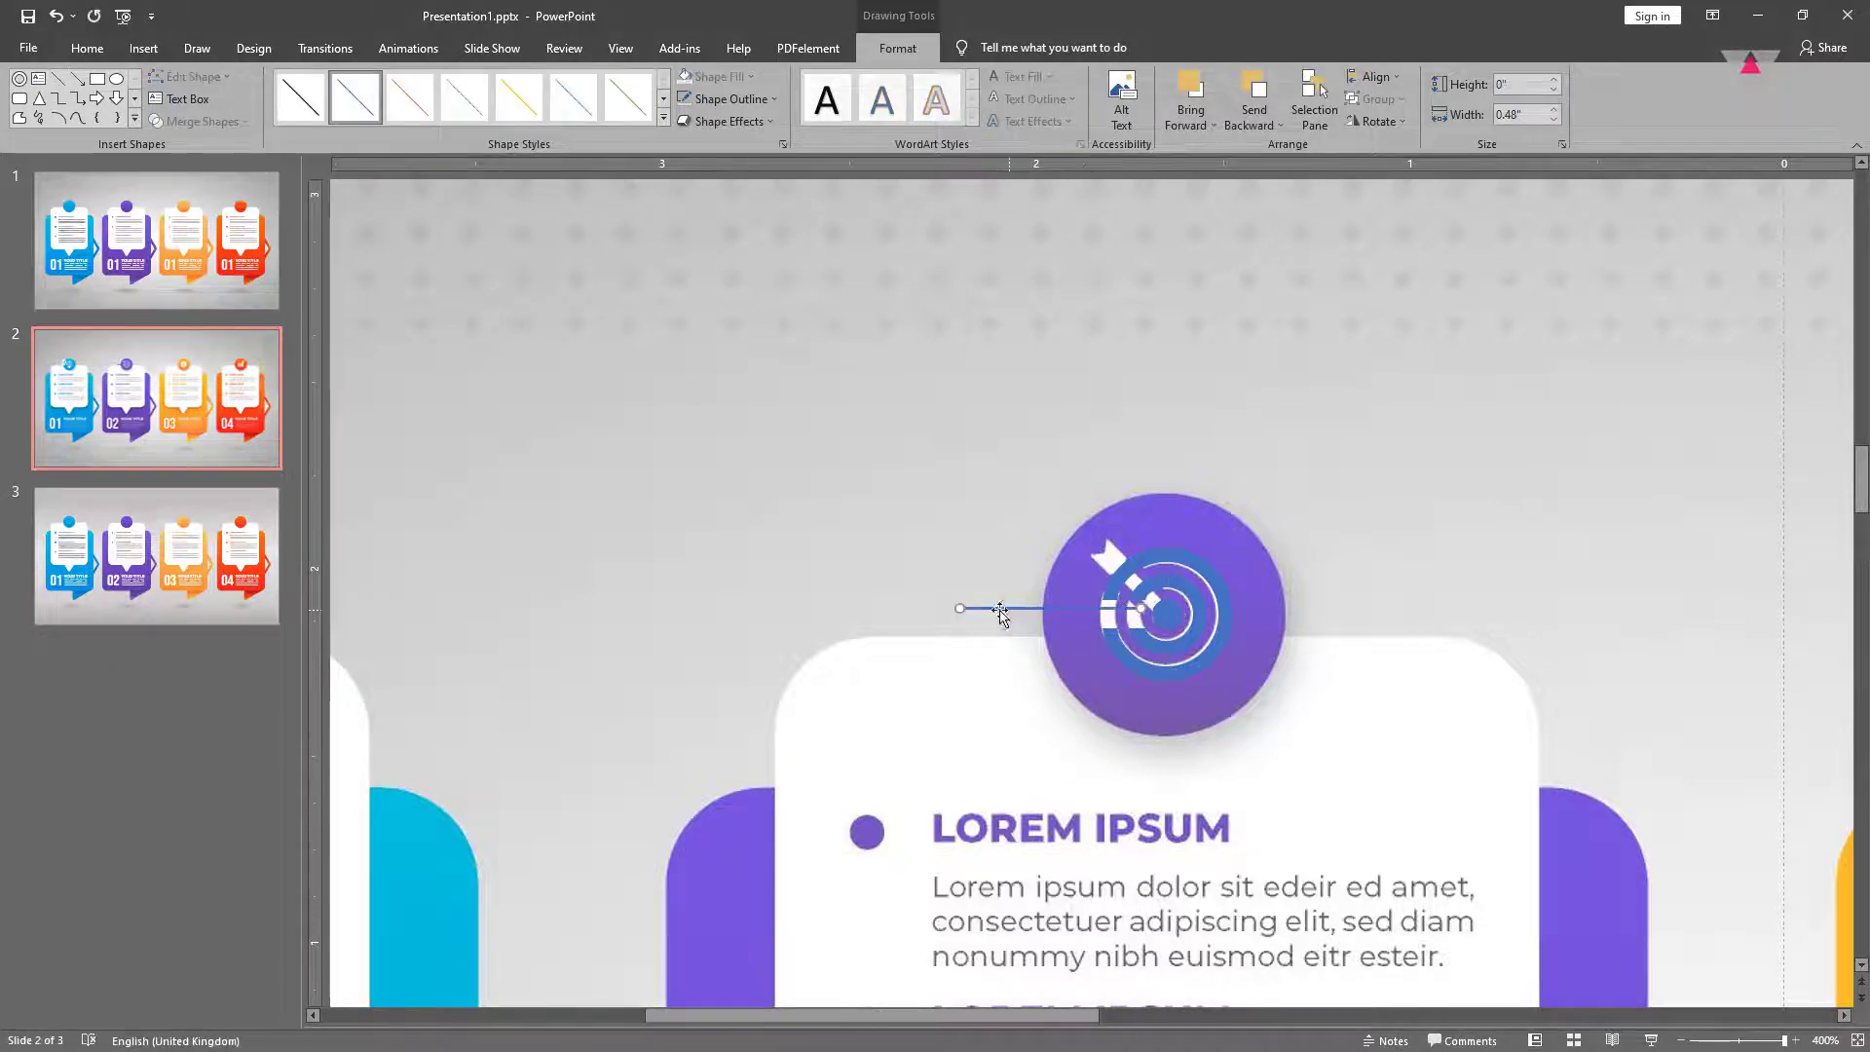
left_click_drag(961, 607, 1072, 605)
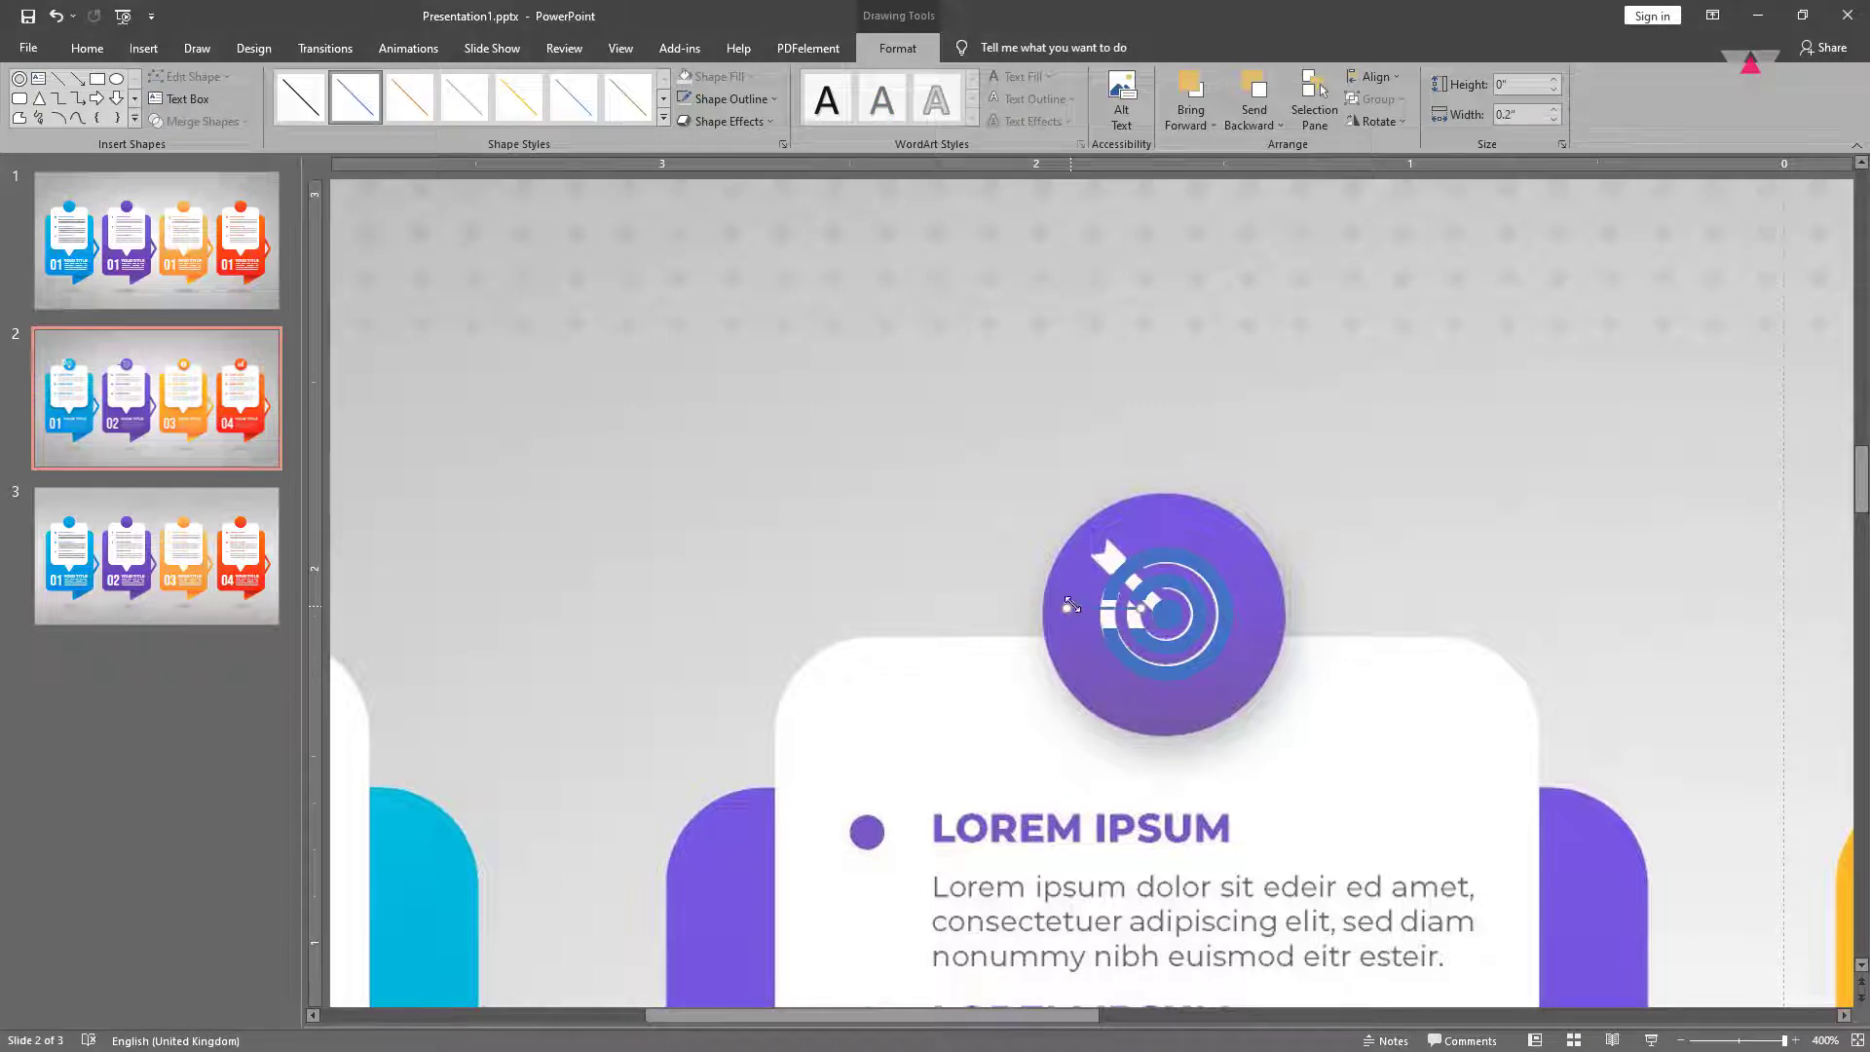
left_click(1172, 616)
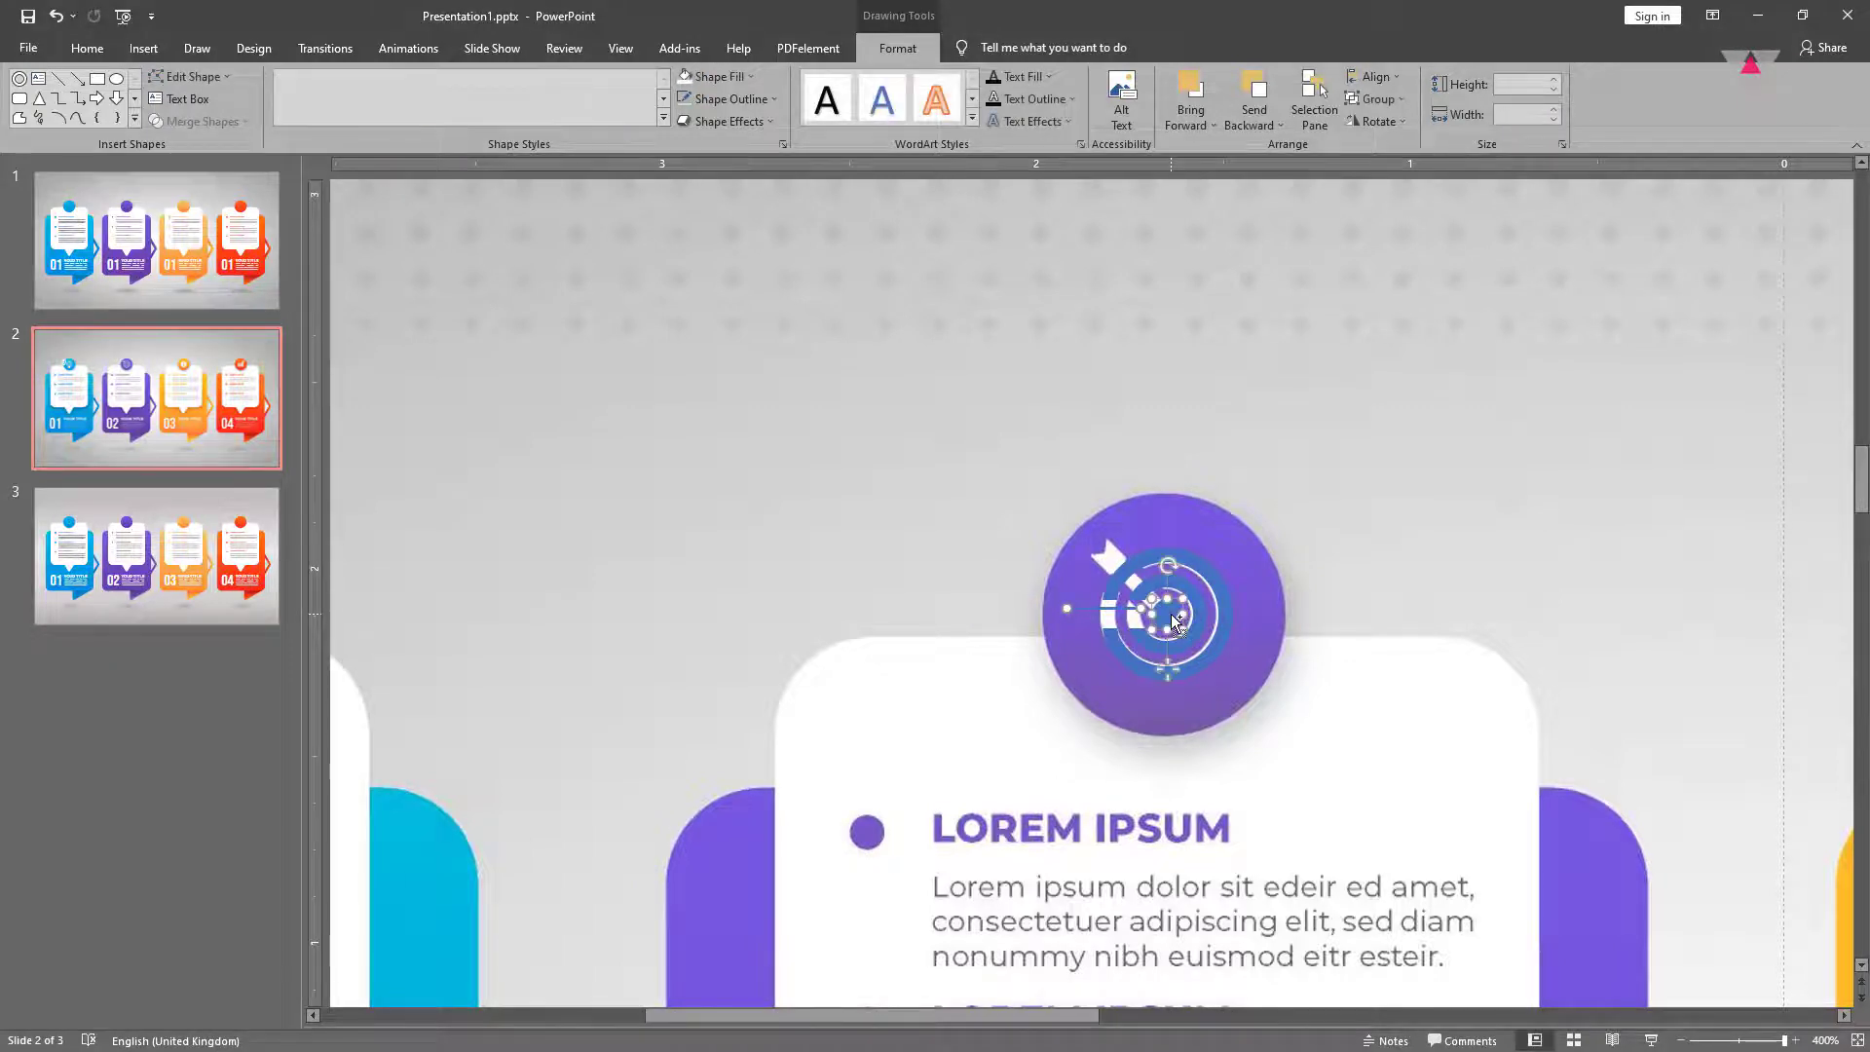
left_click(1391, 78)
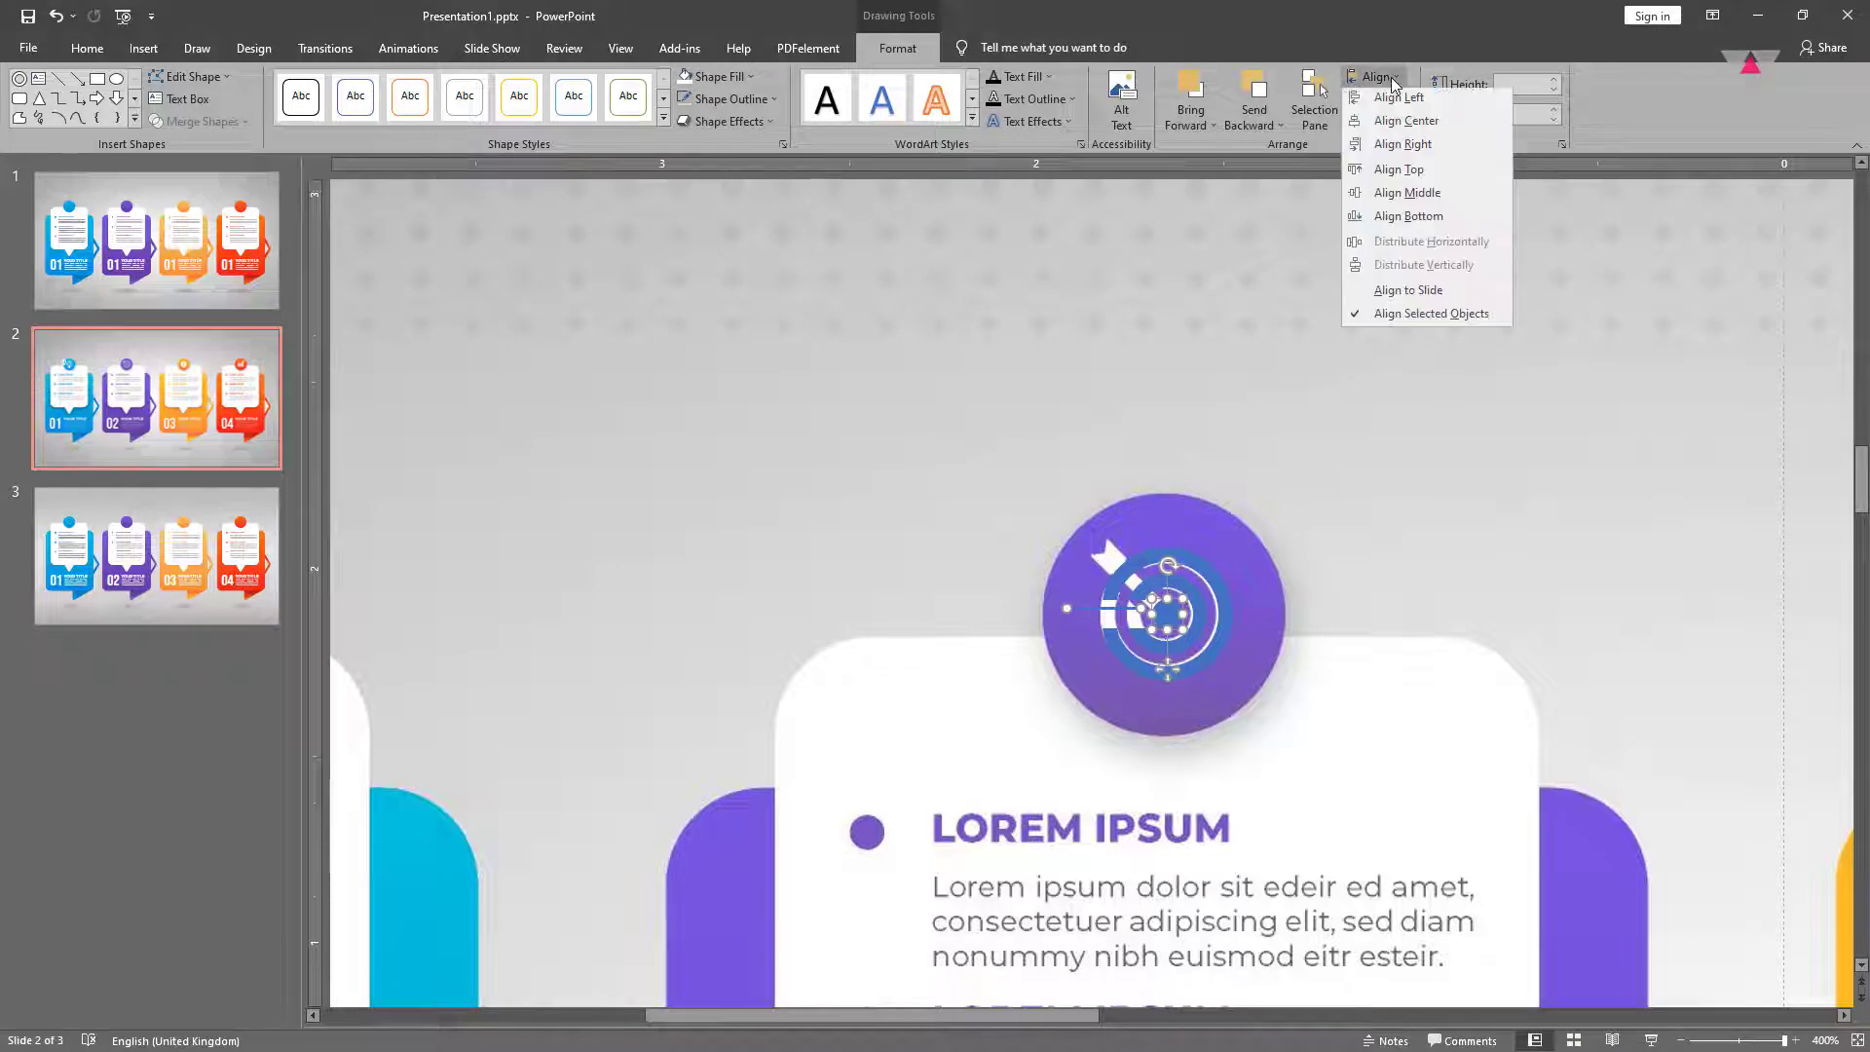
left_click(1383, 195)
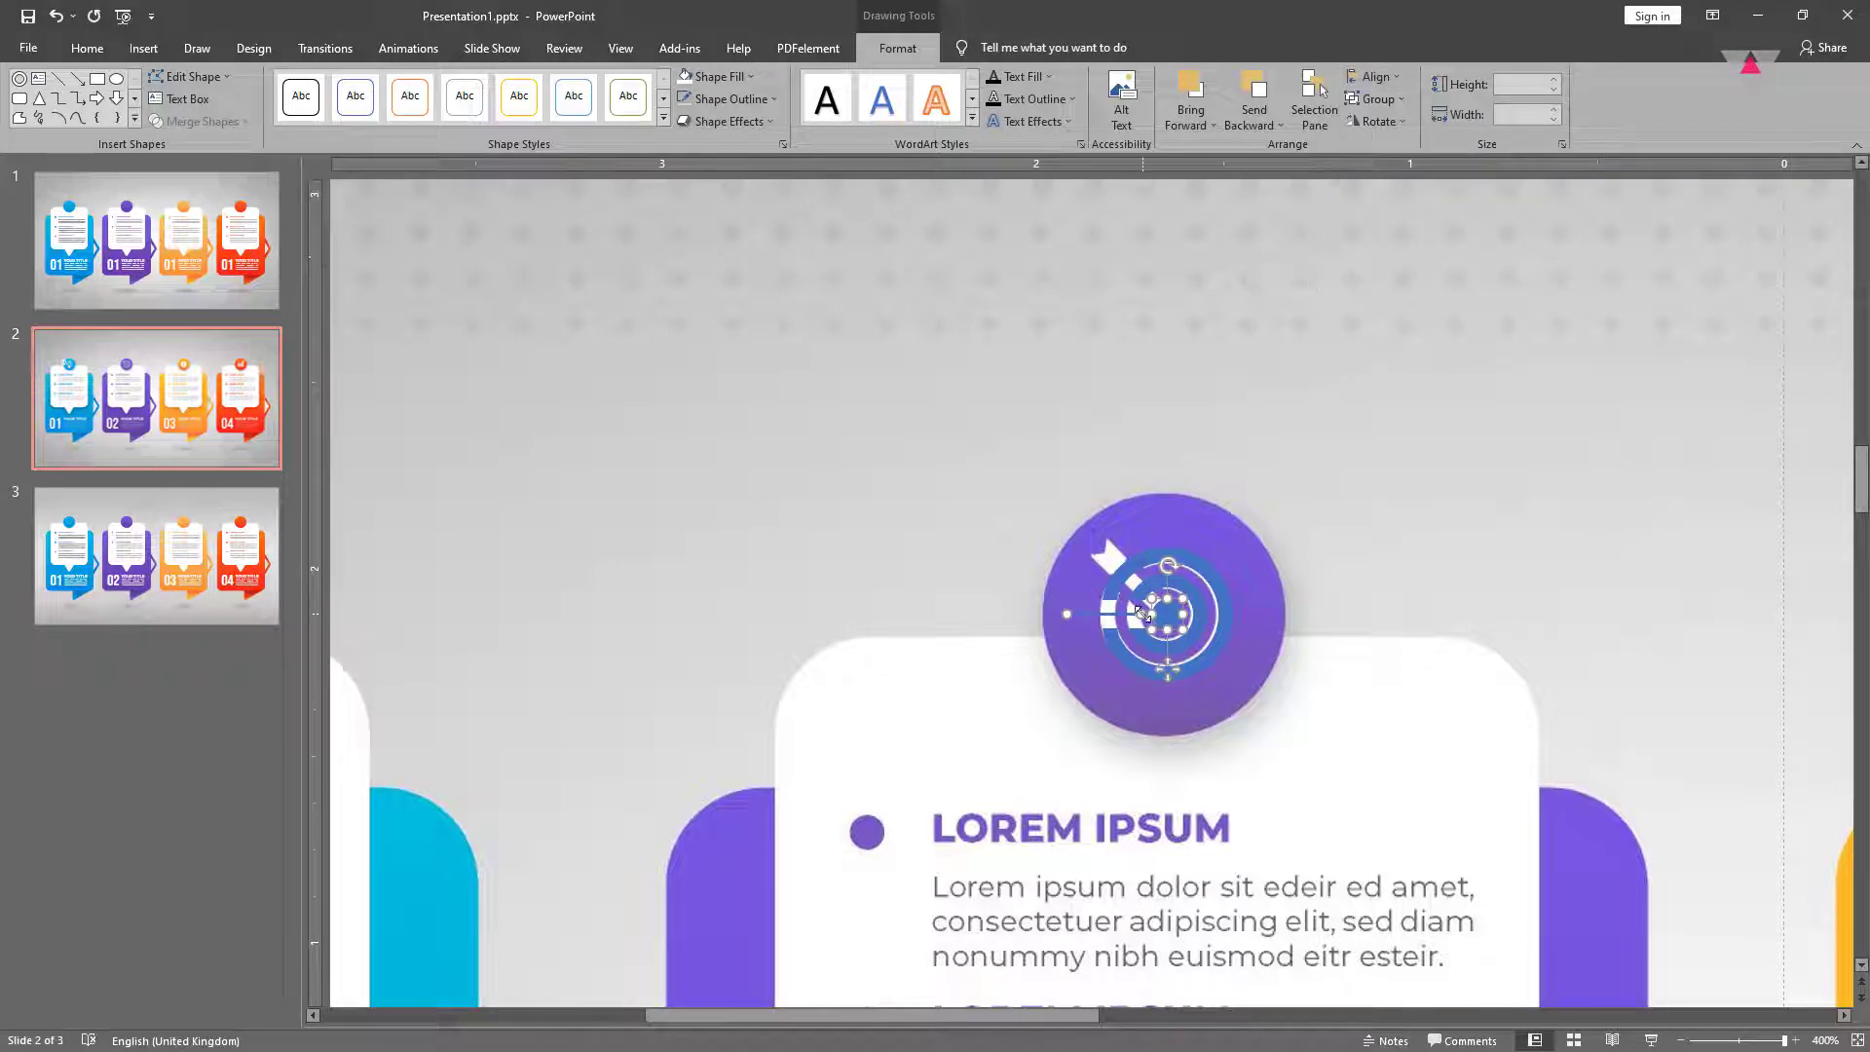
Thicken the arrow line and move it horizontally so its end meets the target's centre circle.
left_click(1147, 615)
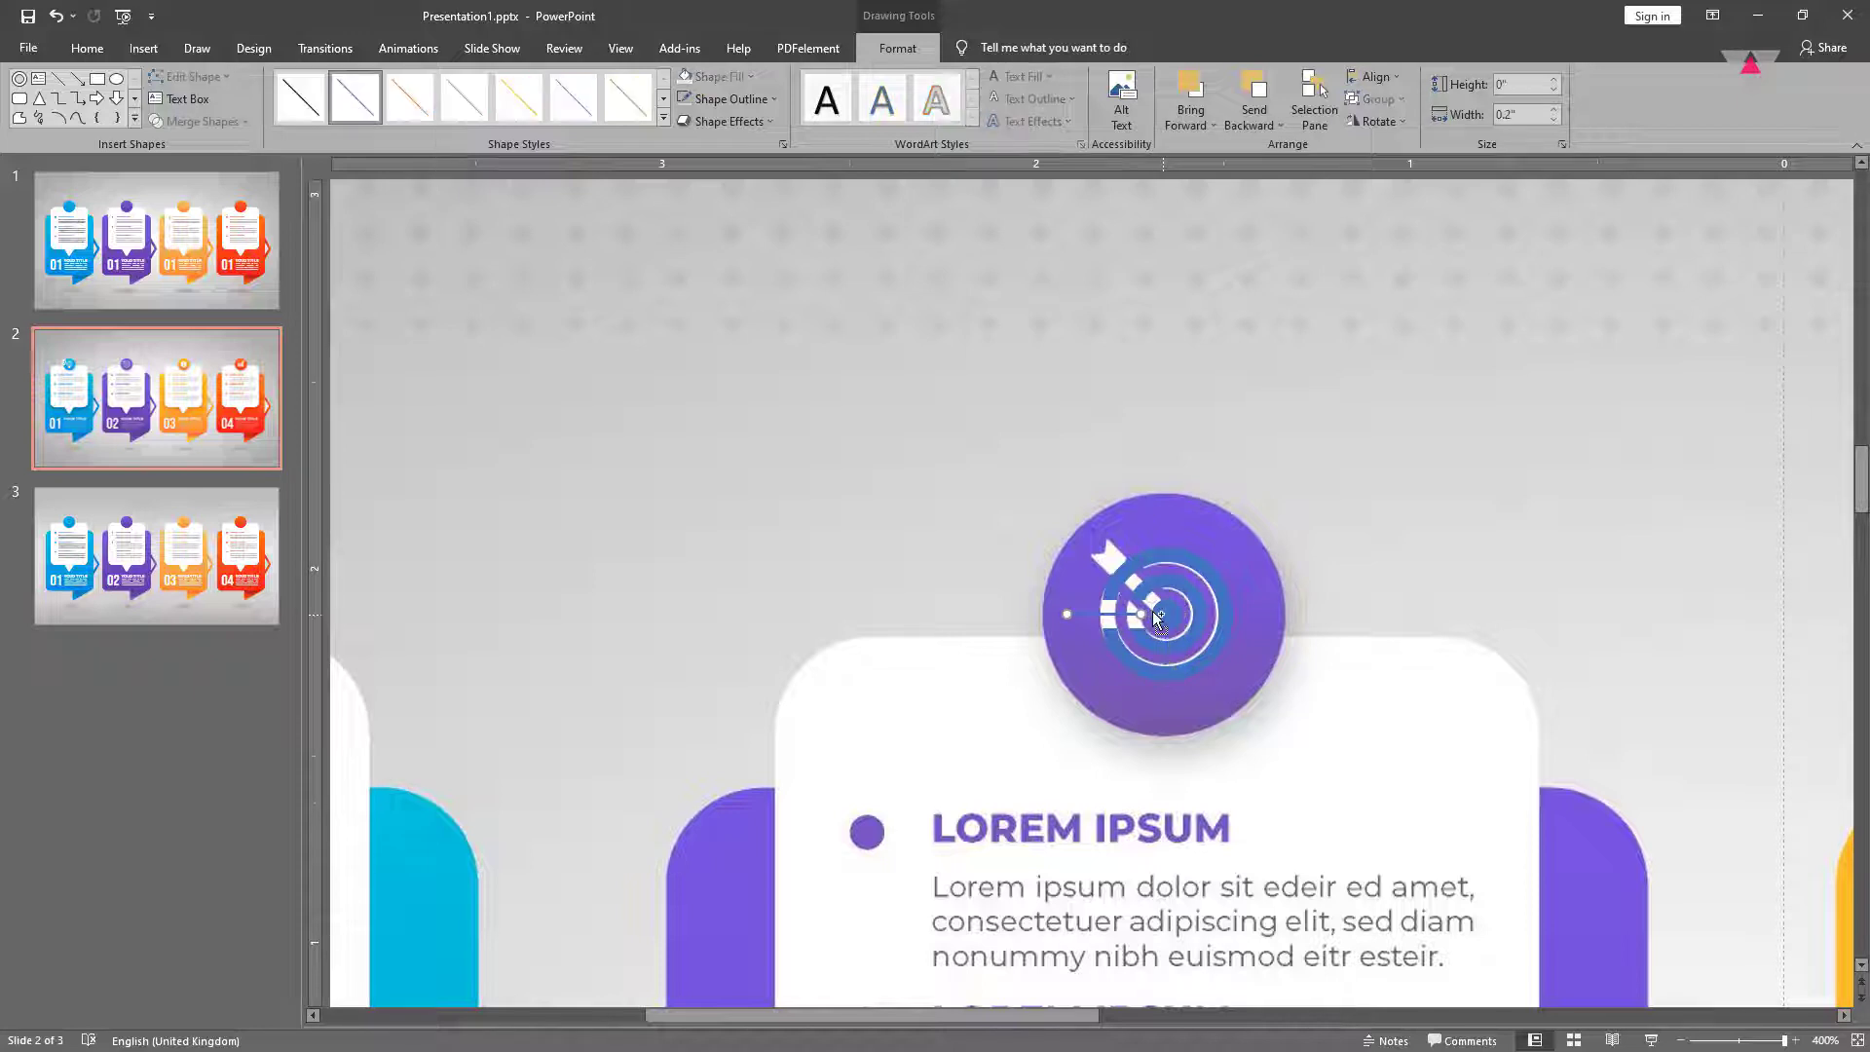
left_click(757, 105)
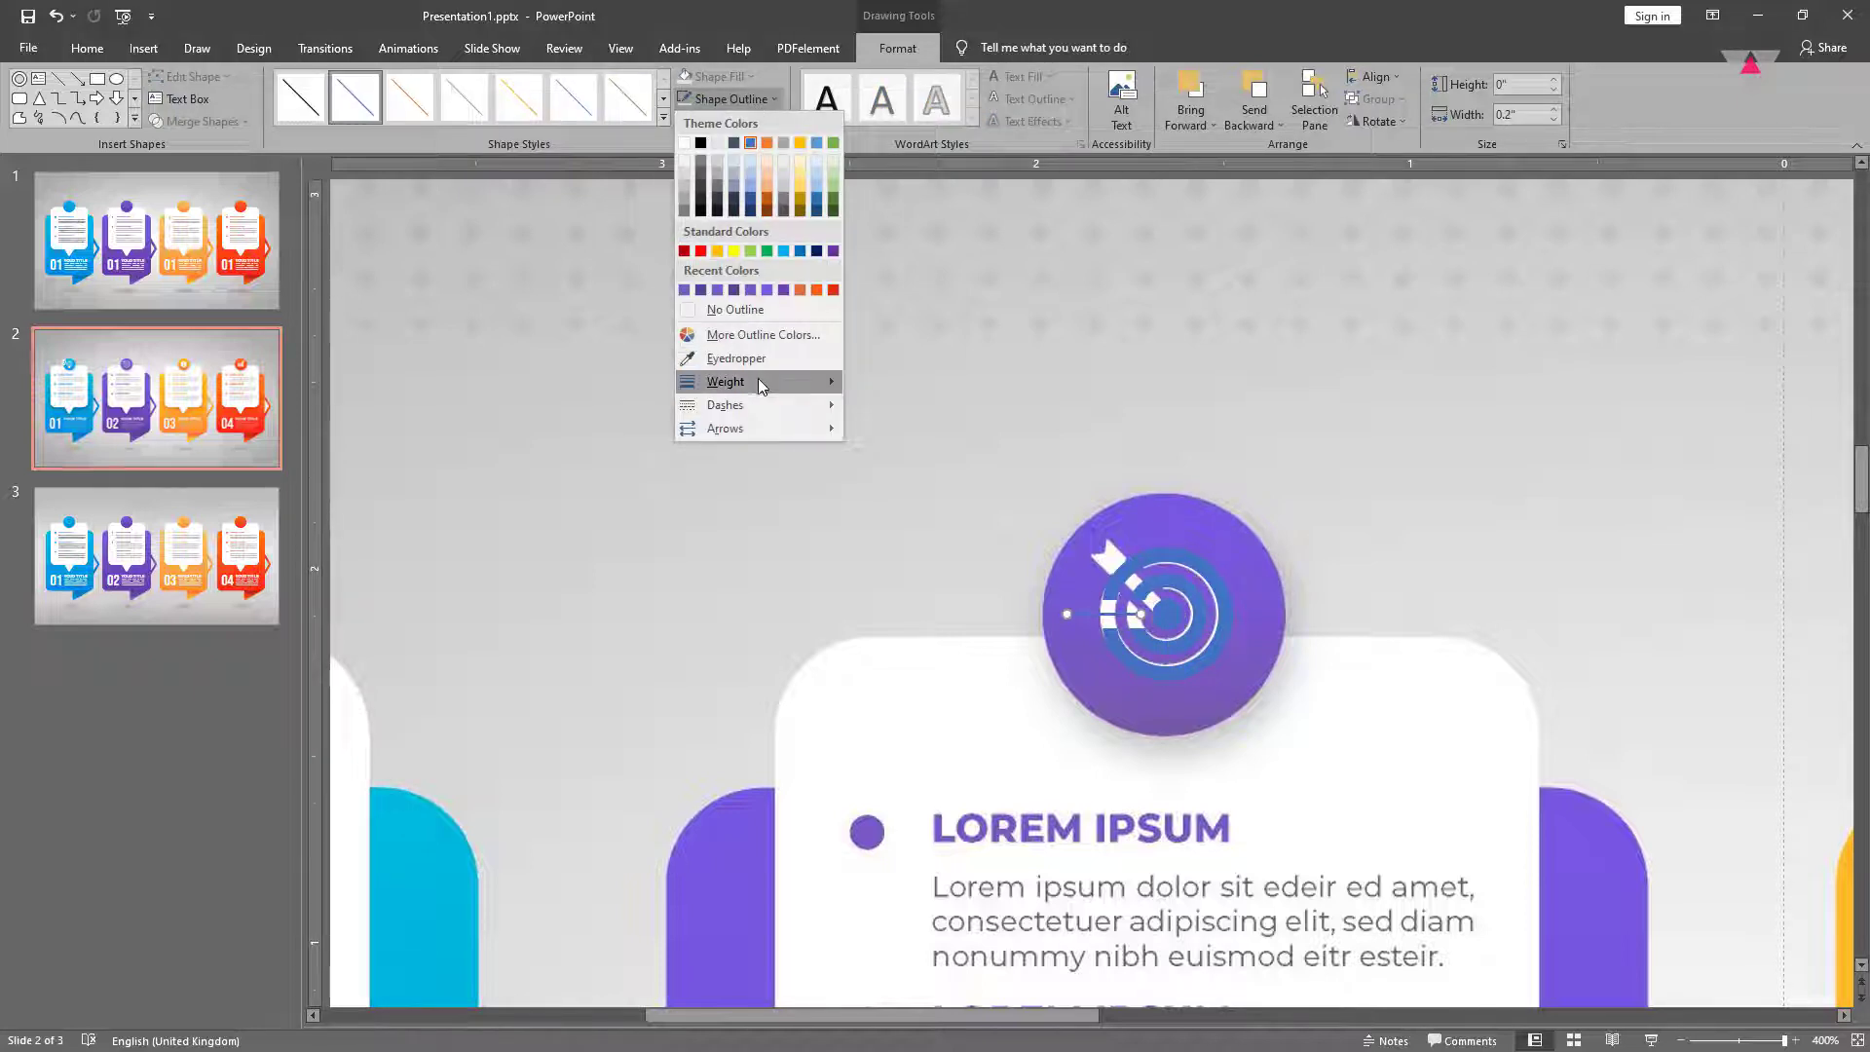
mouse_move(758, 379)
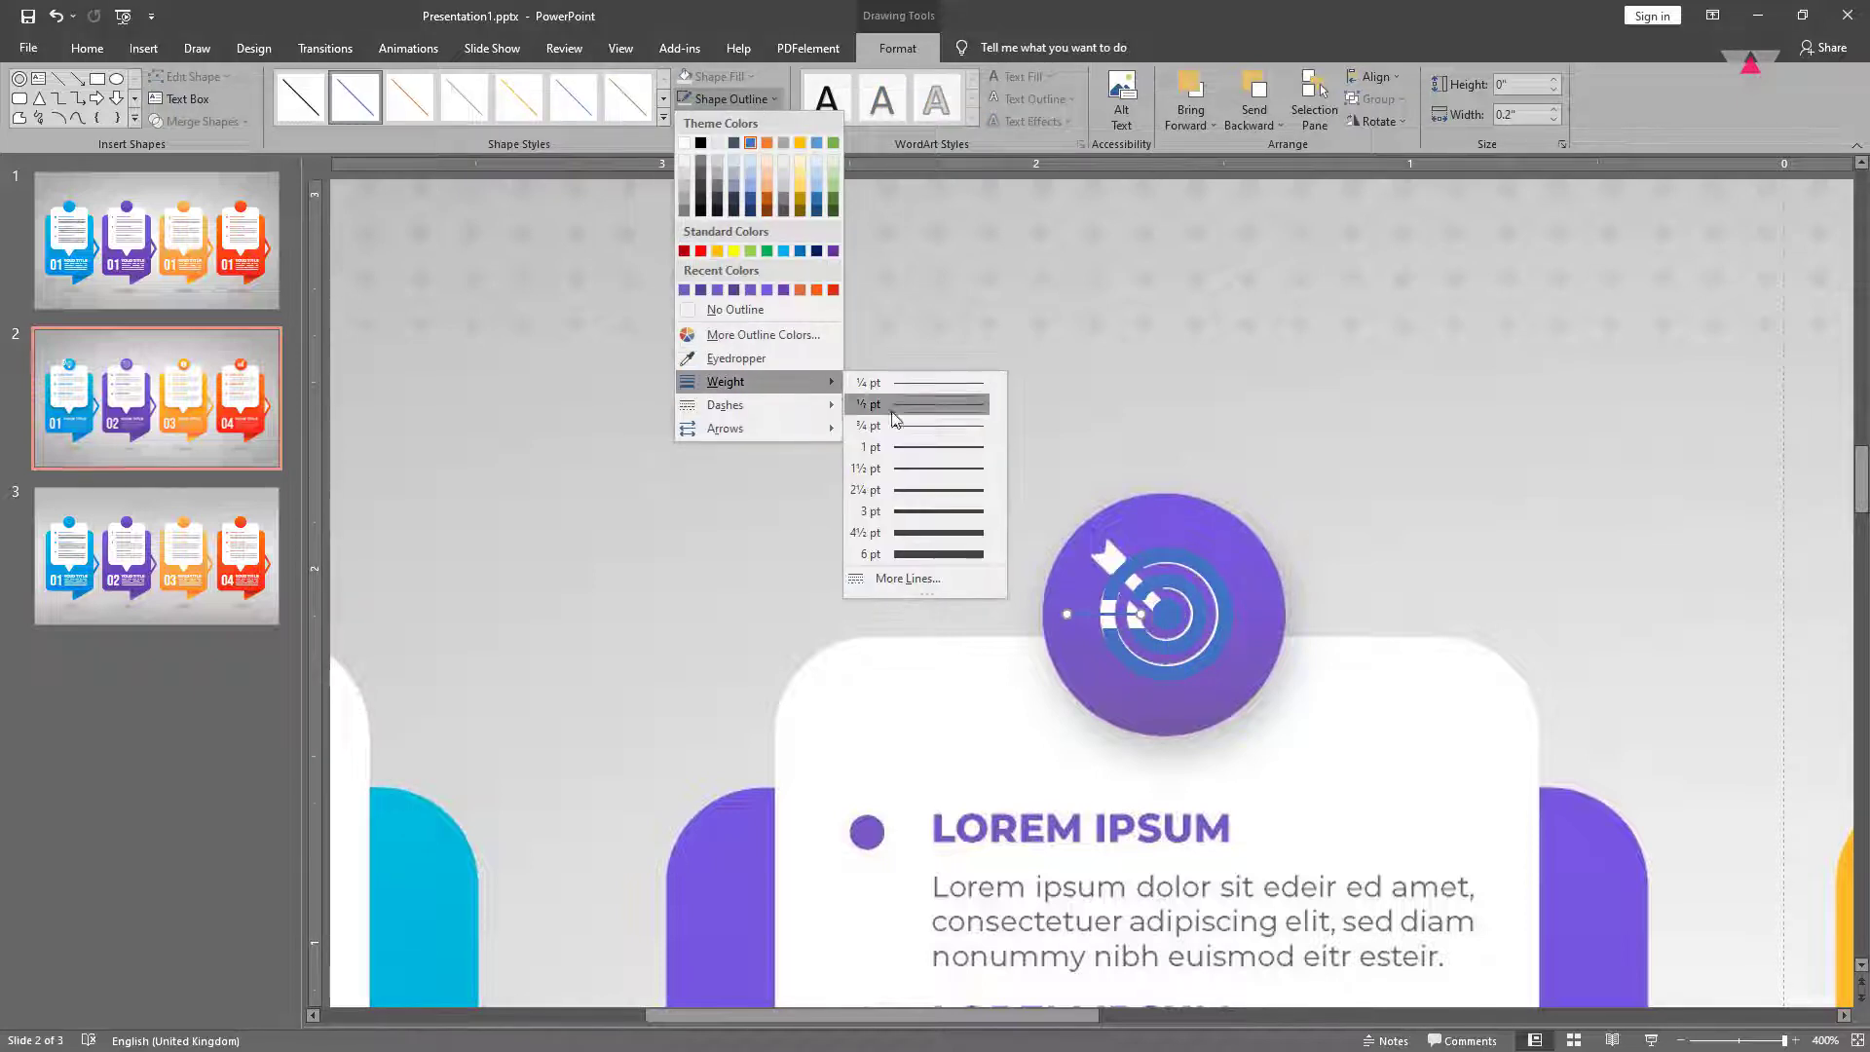
left_click(937, 501)
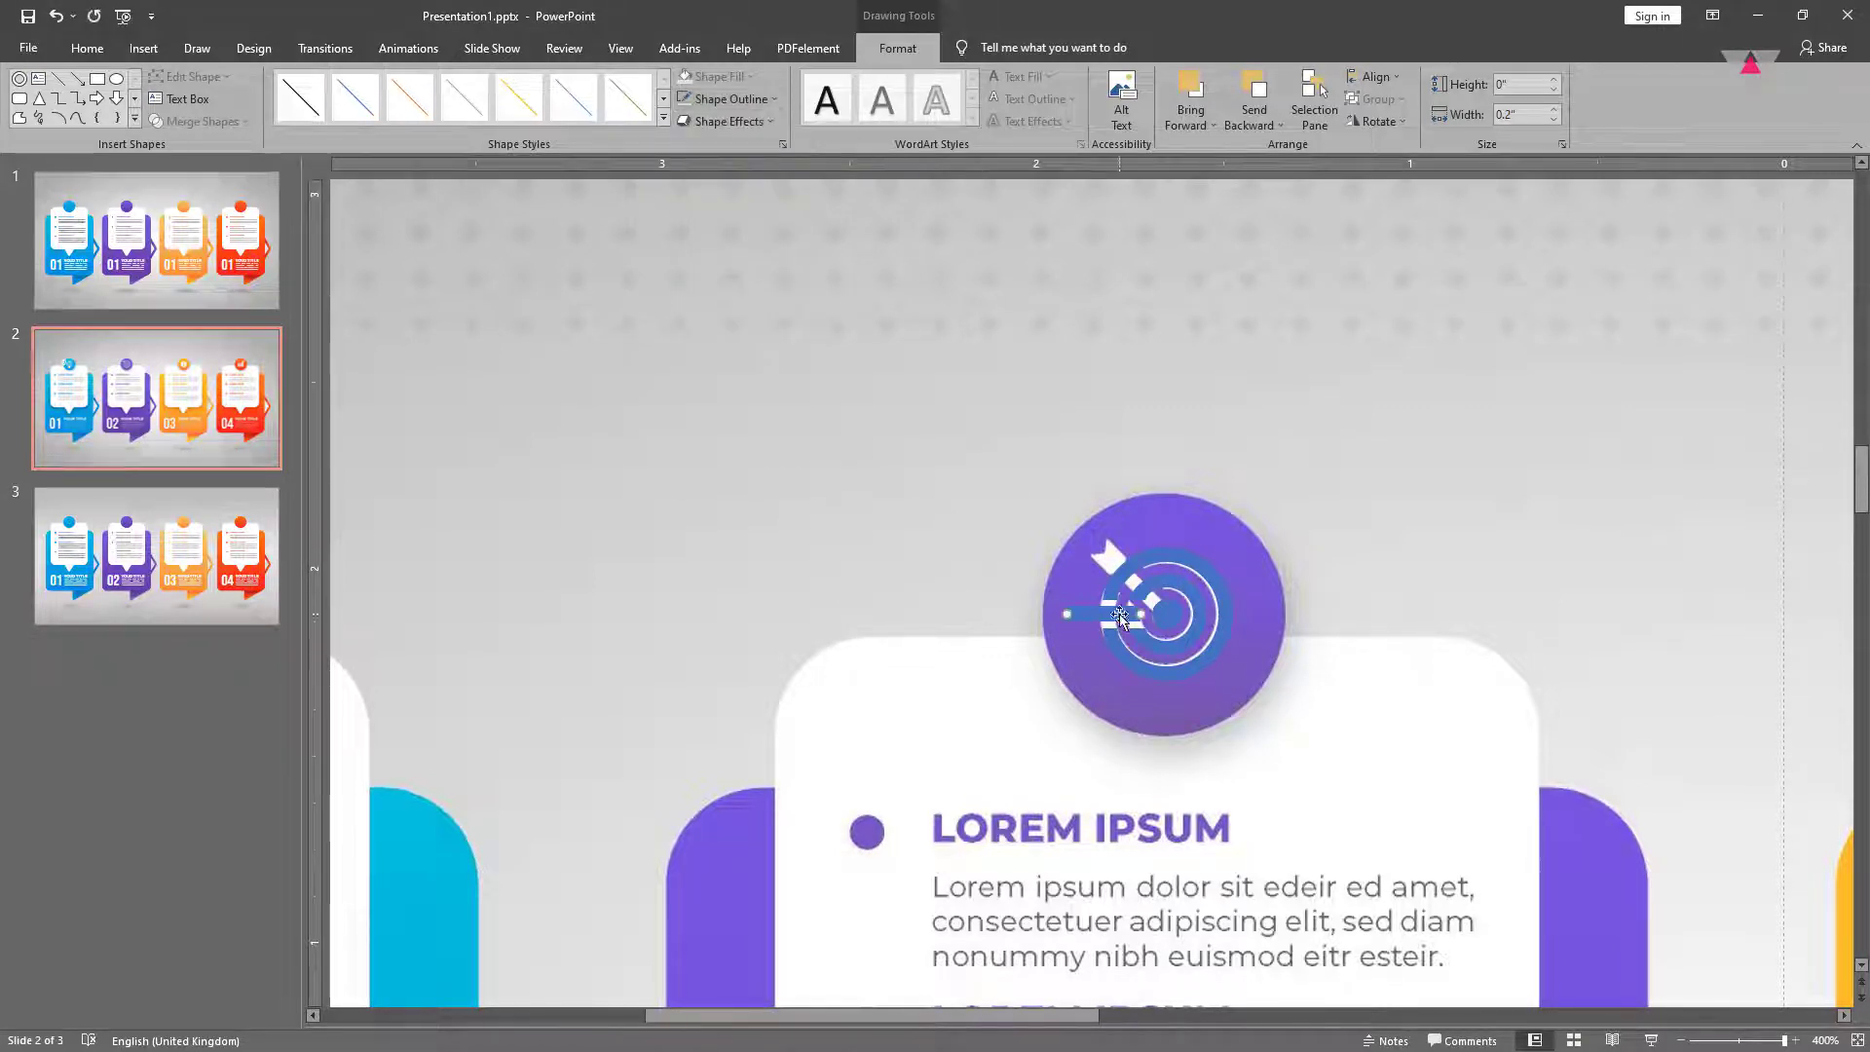
left_click_drag(1113, 614, 1109, 615)
Add a chevron without an outline, about 0.1 by 0.07 inches, at the outer end of the arrow line.
left_click(135, 125)
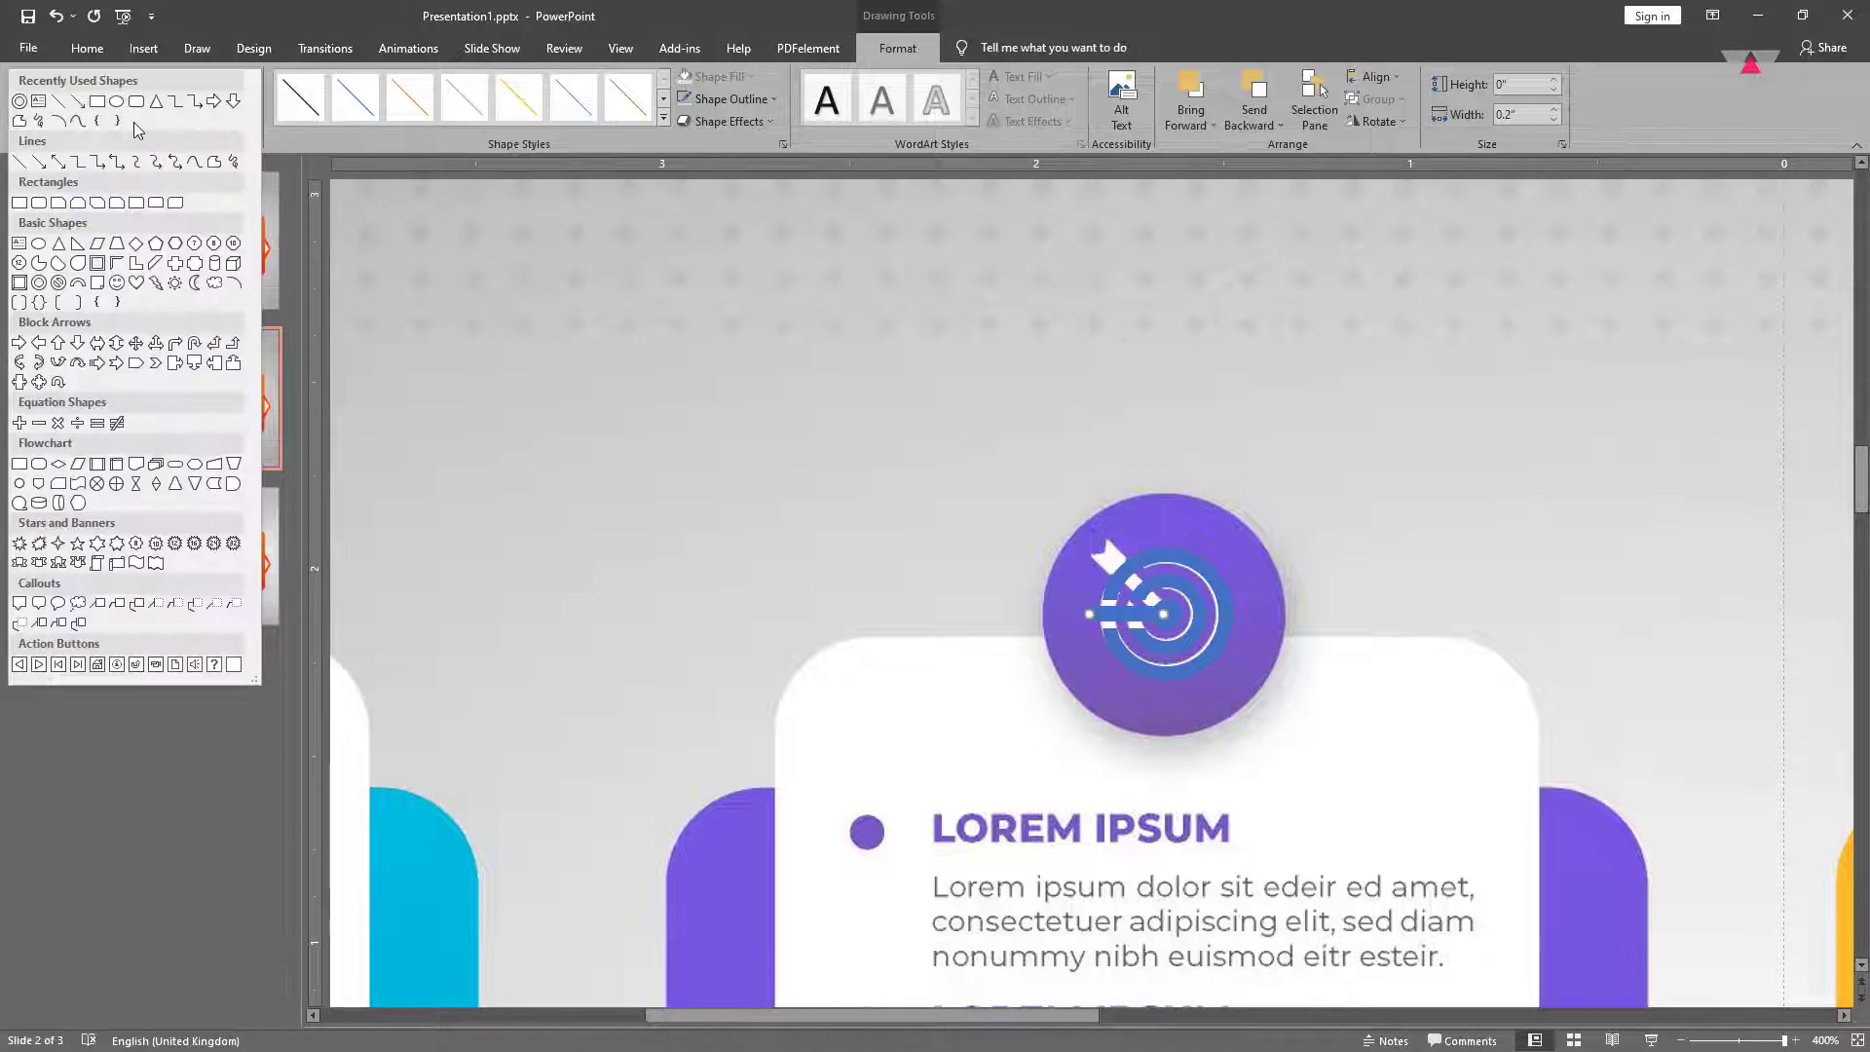
left_click(155, 367)
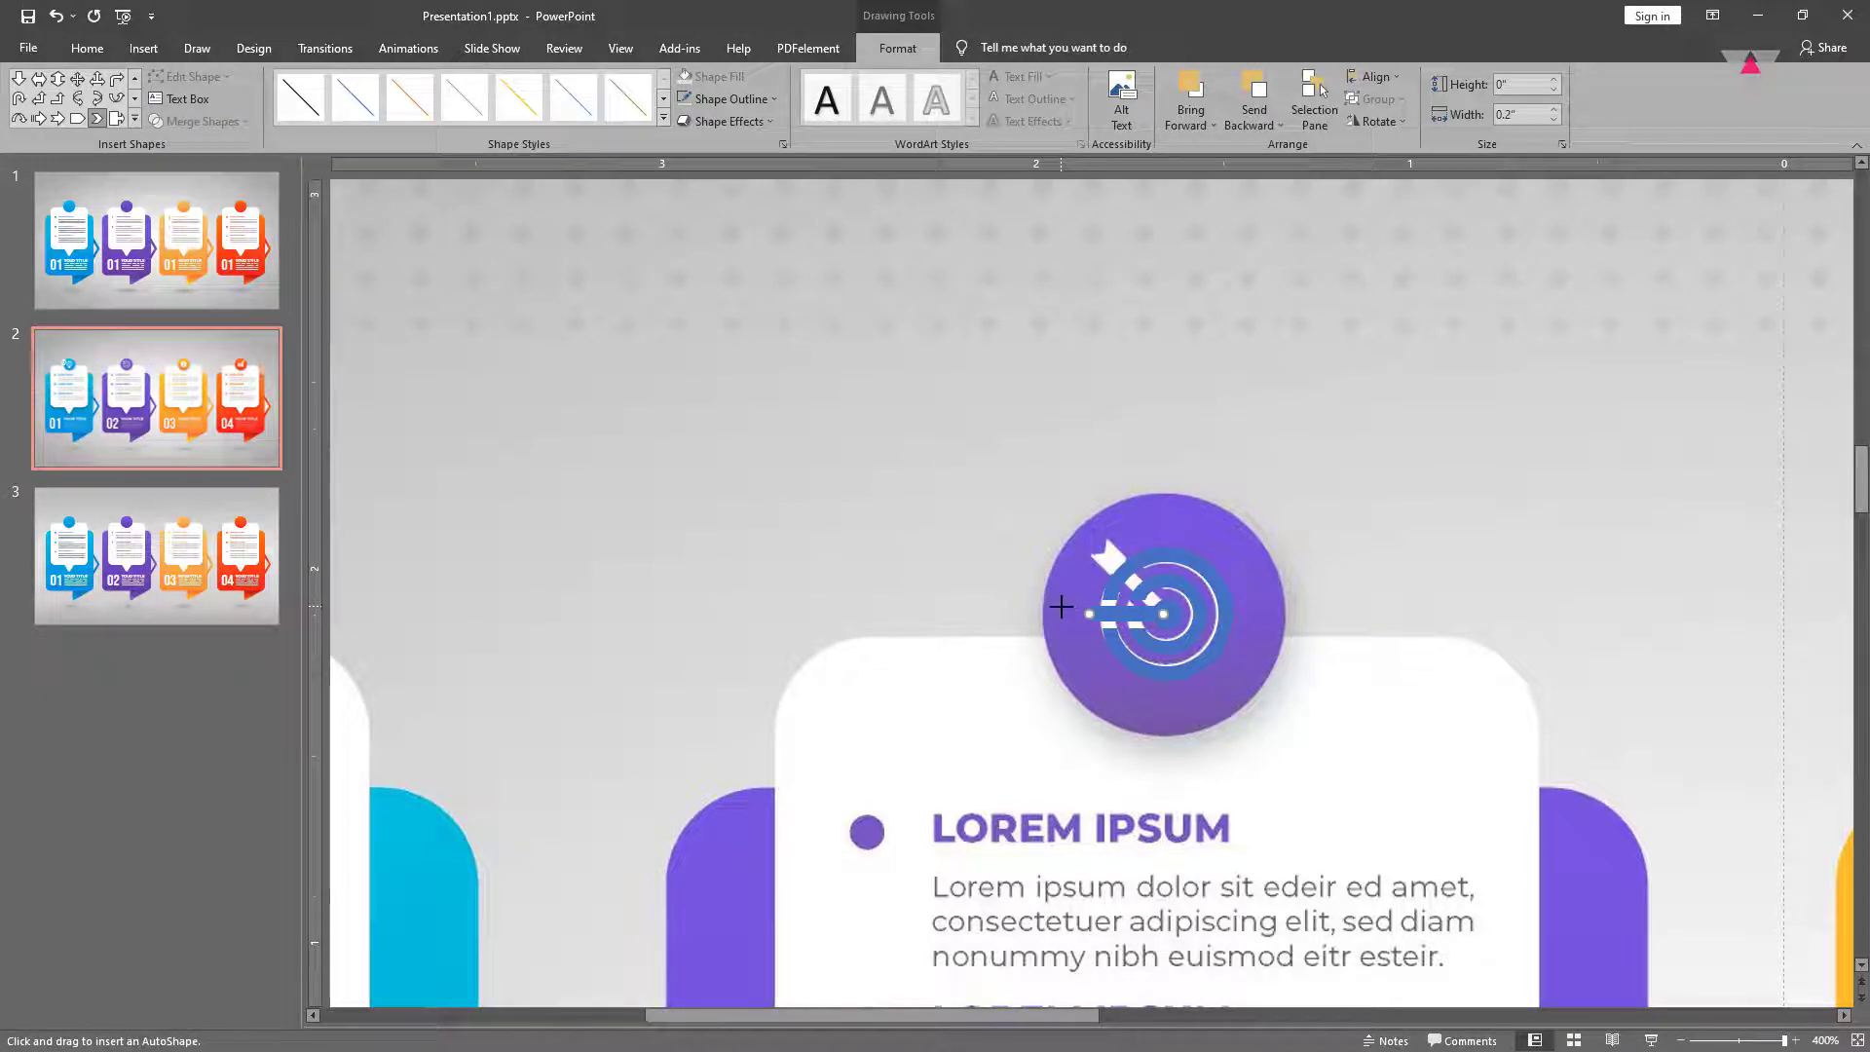
mouse_move(1061, 607)
left_mouse_down()
mouse_move(1104, 650)
mouse_move(1091, 610)
mouse_move(1082, 646)
mouse_move(1078, 615)
left_mouse_up()
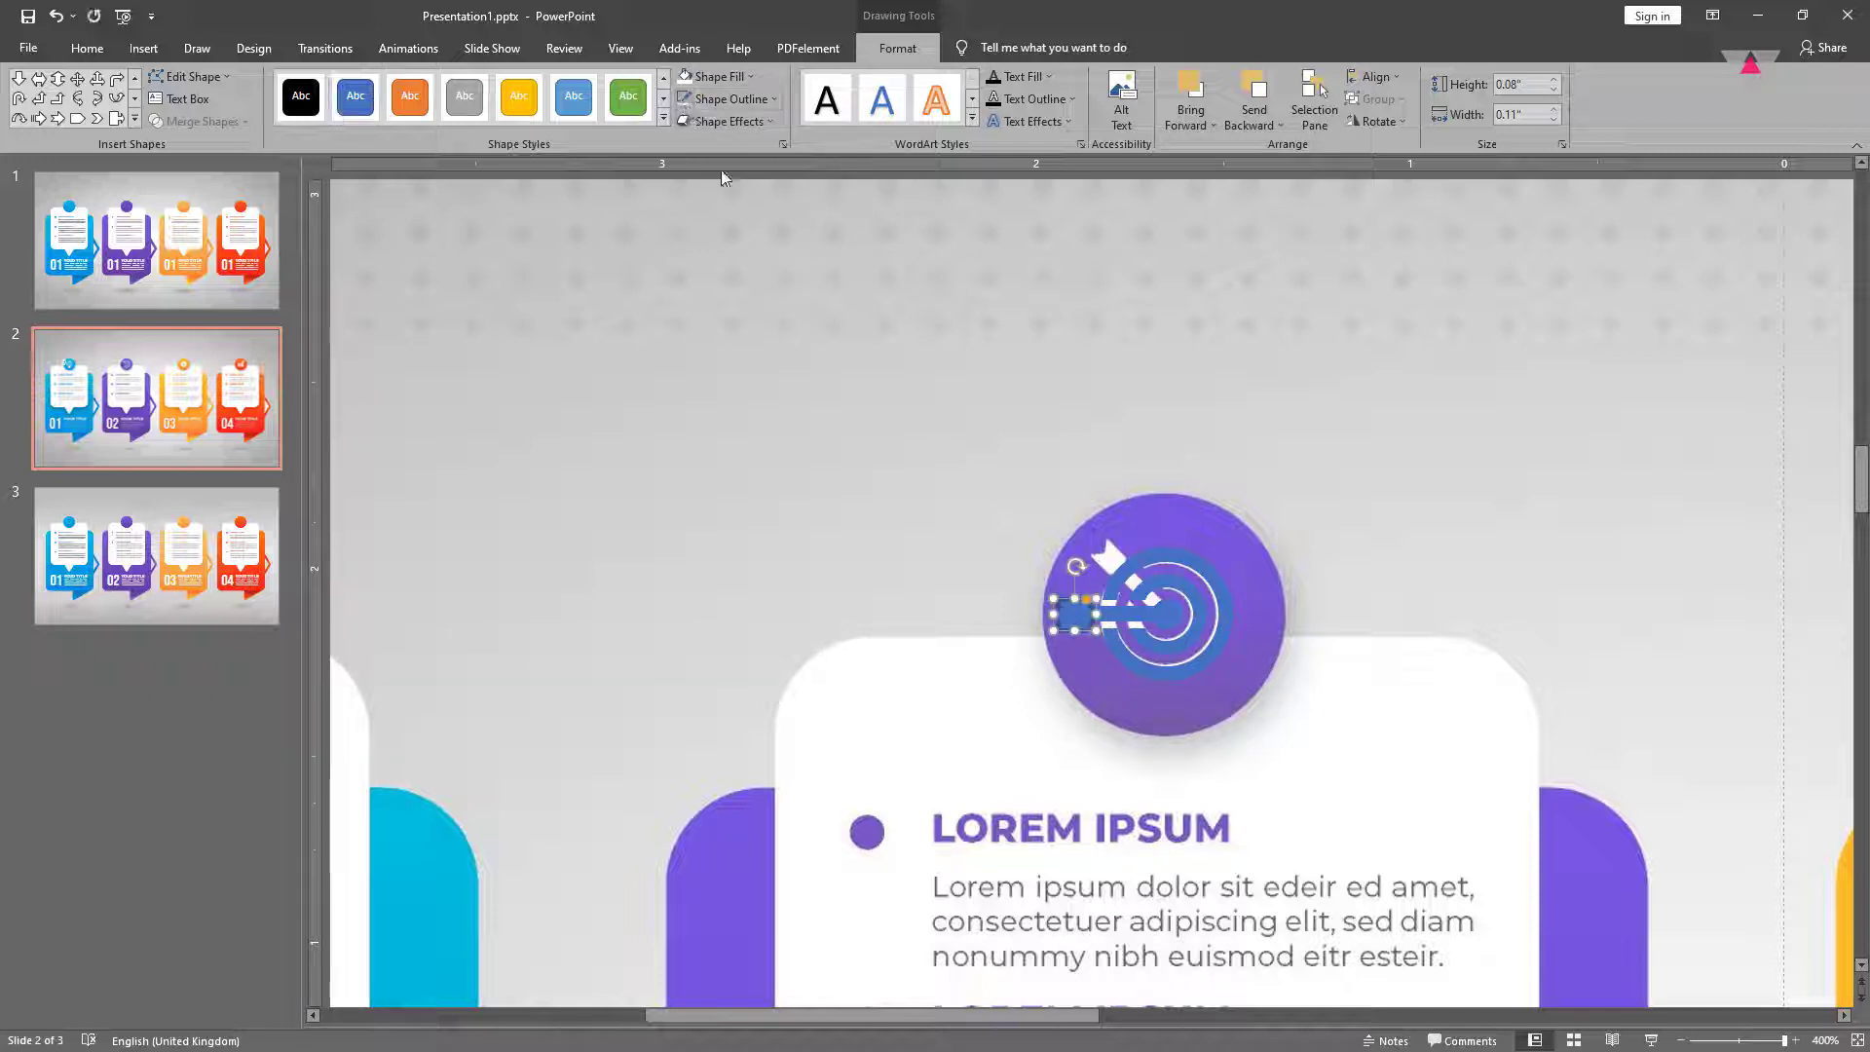
left_click_drag(1059, 616, 1086, 628)
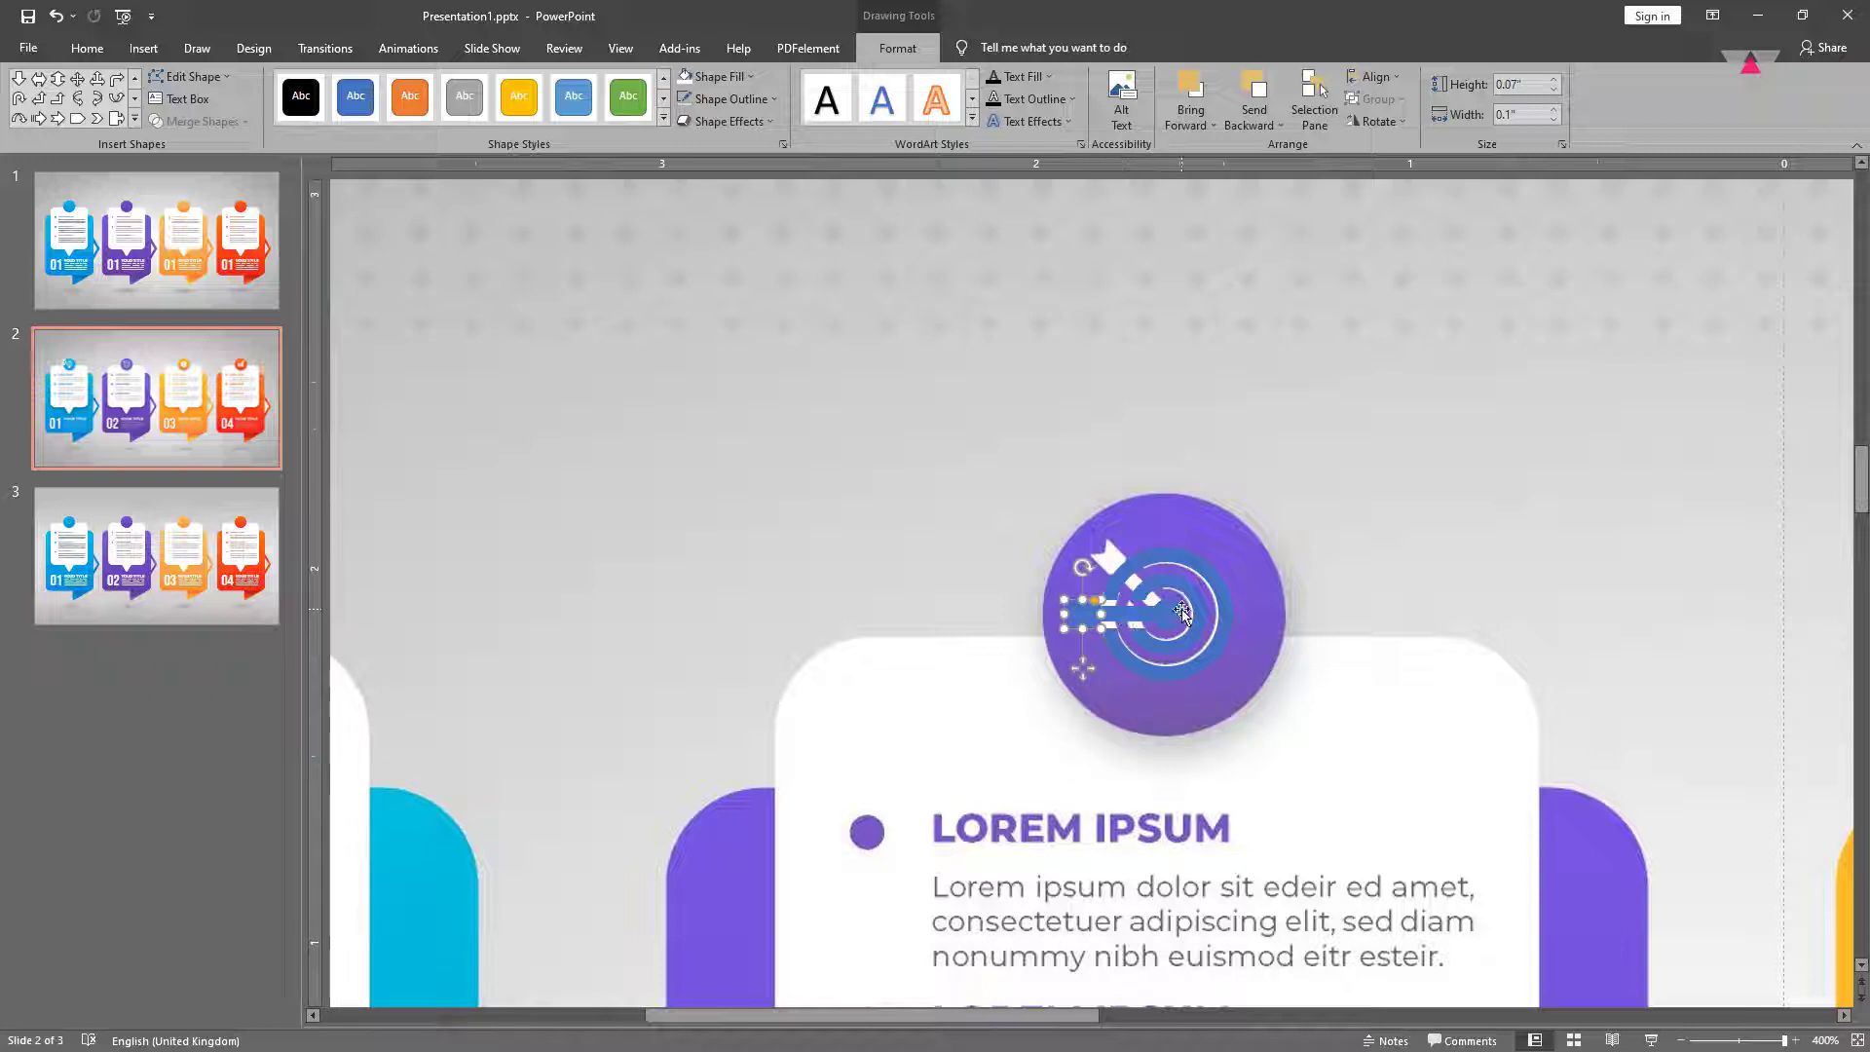
Fill the rings, centre circle and chevron with white and make the arrow line white.
left_click(1161, 666)
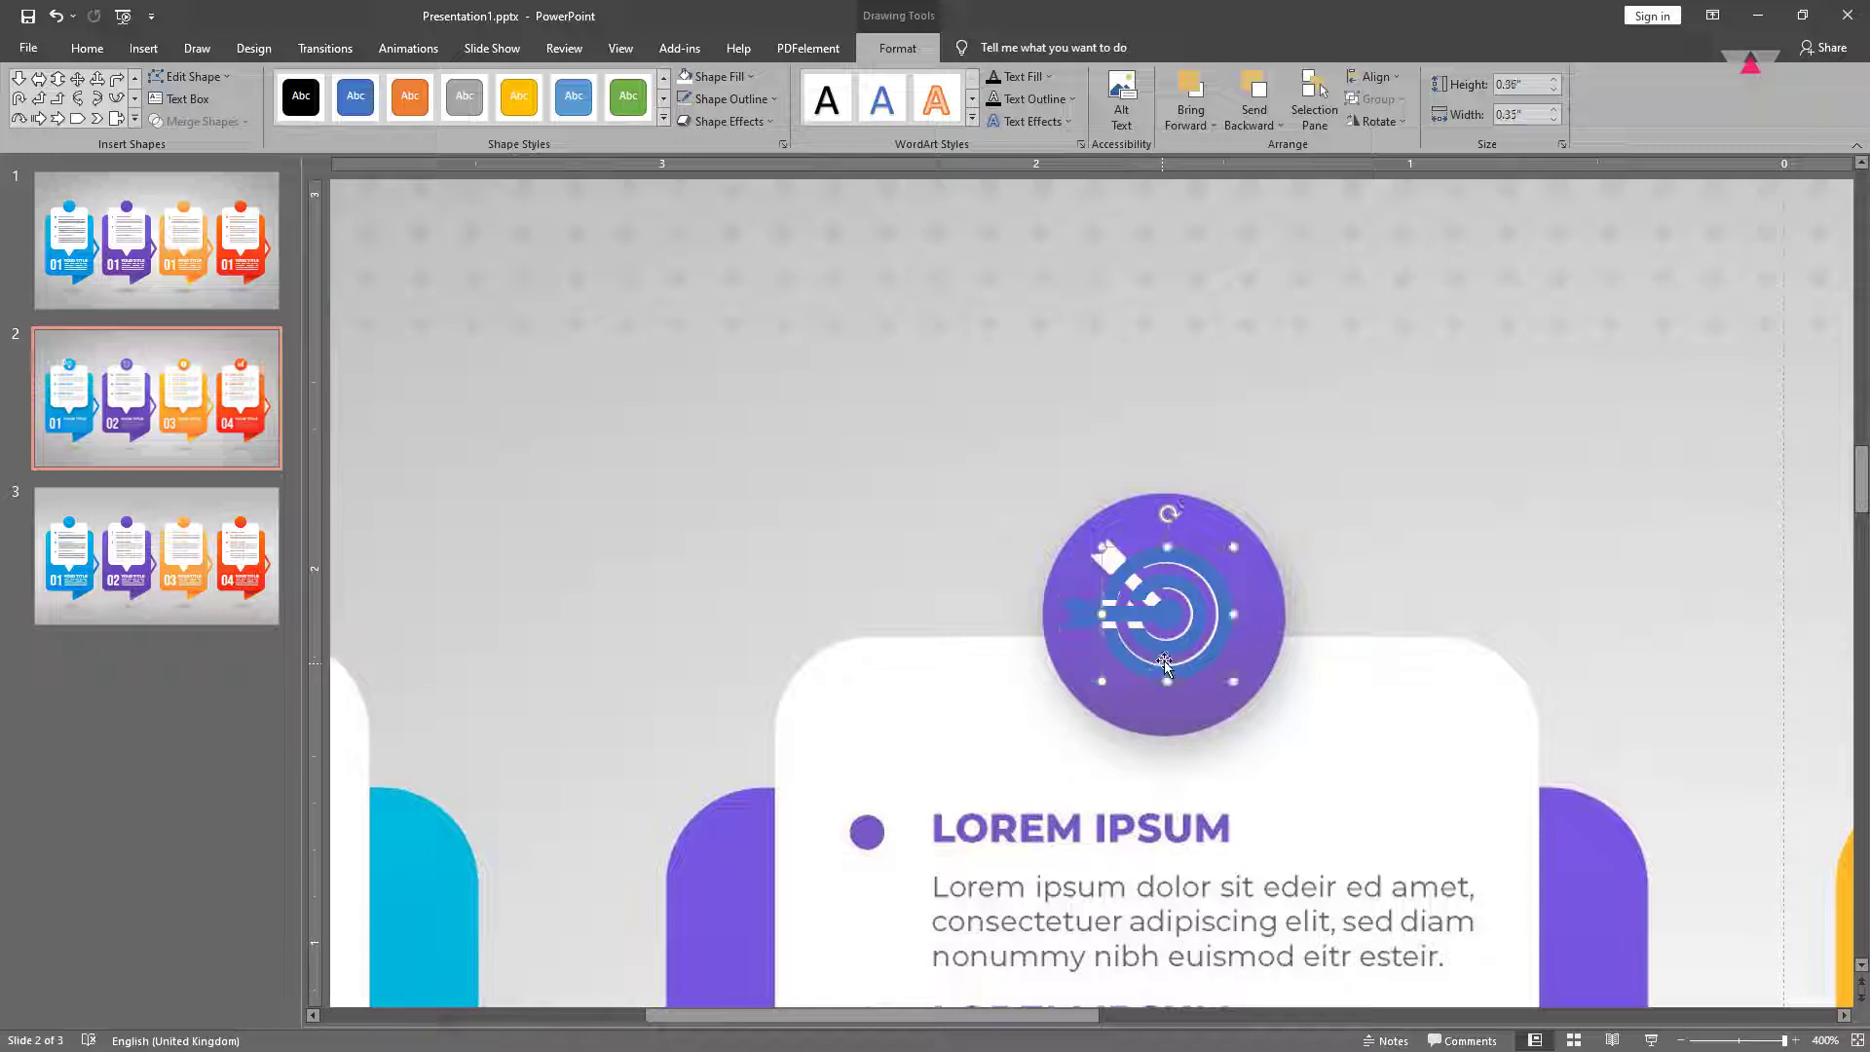
left_click(1177, 610)
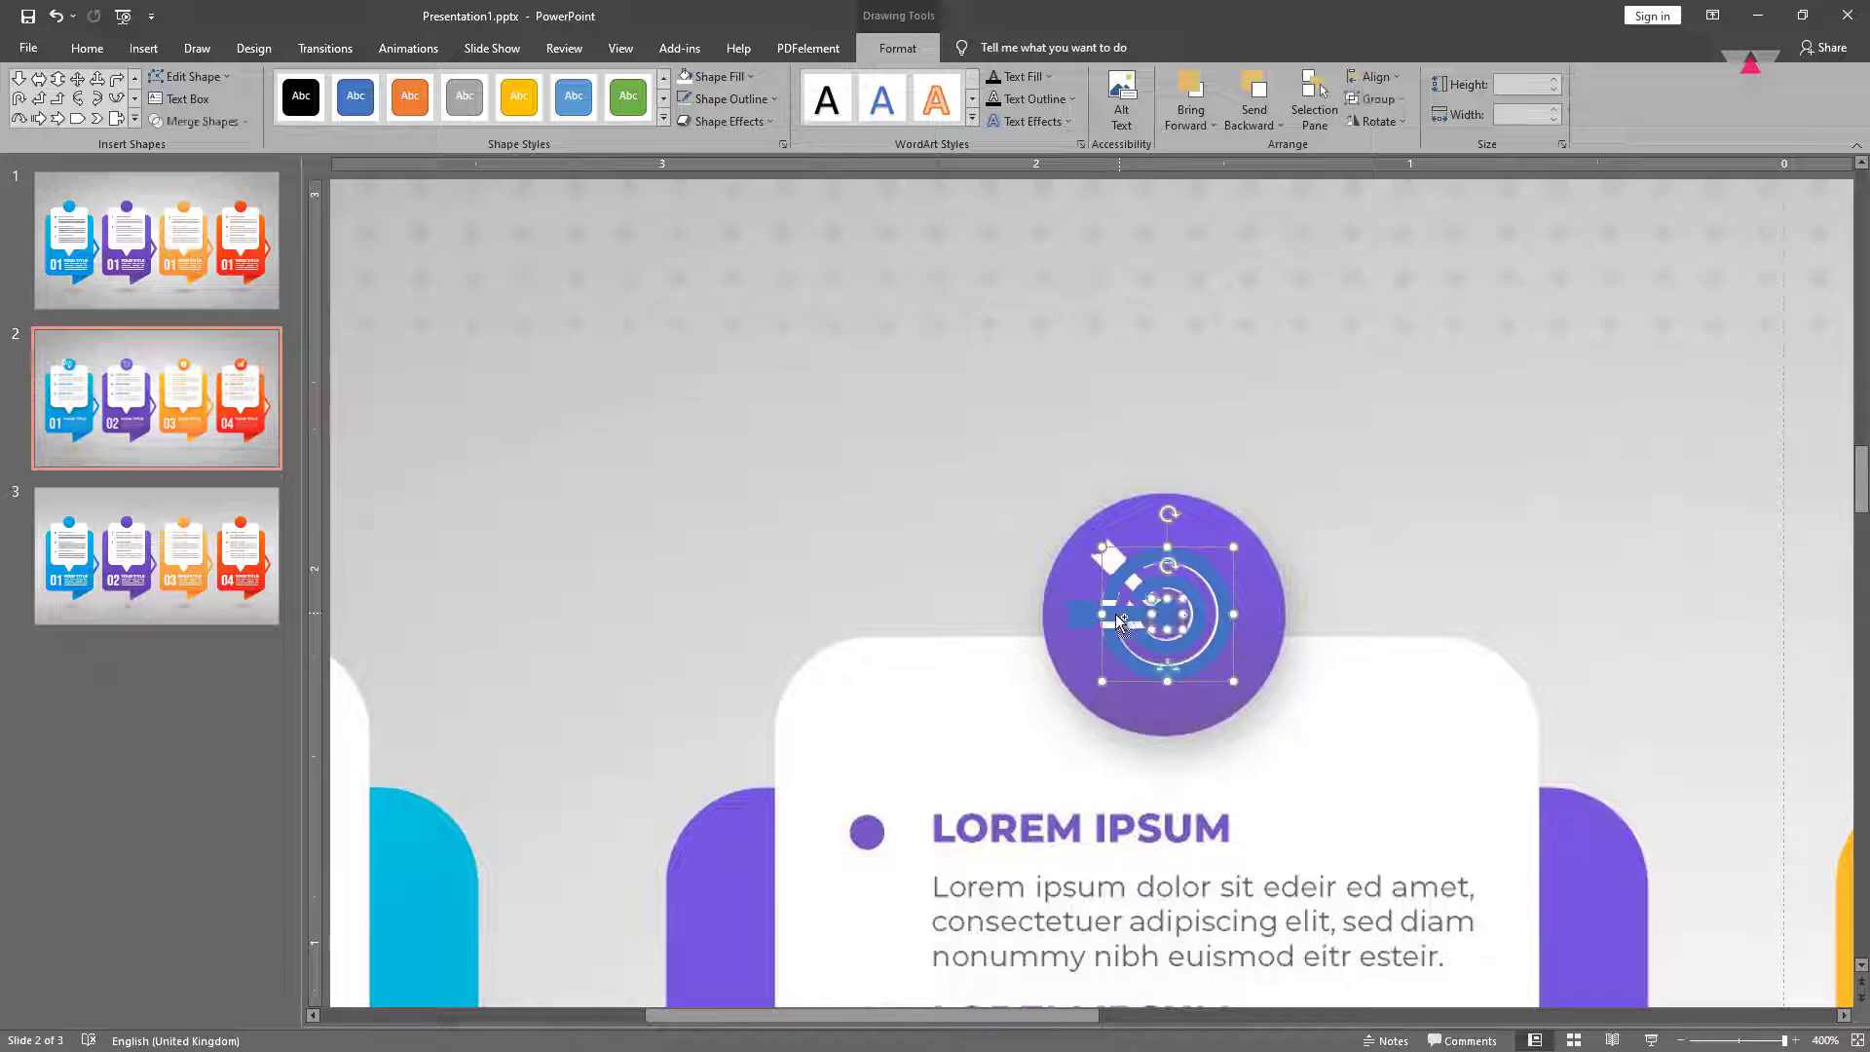
left_click(692, 78)
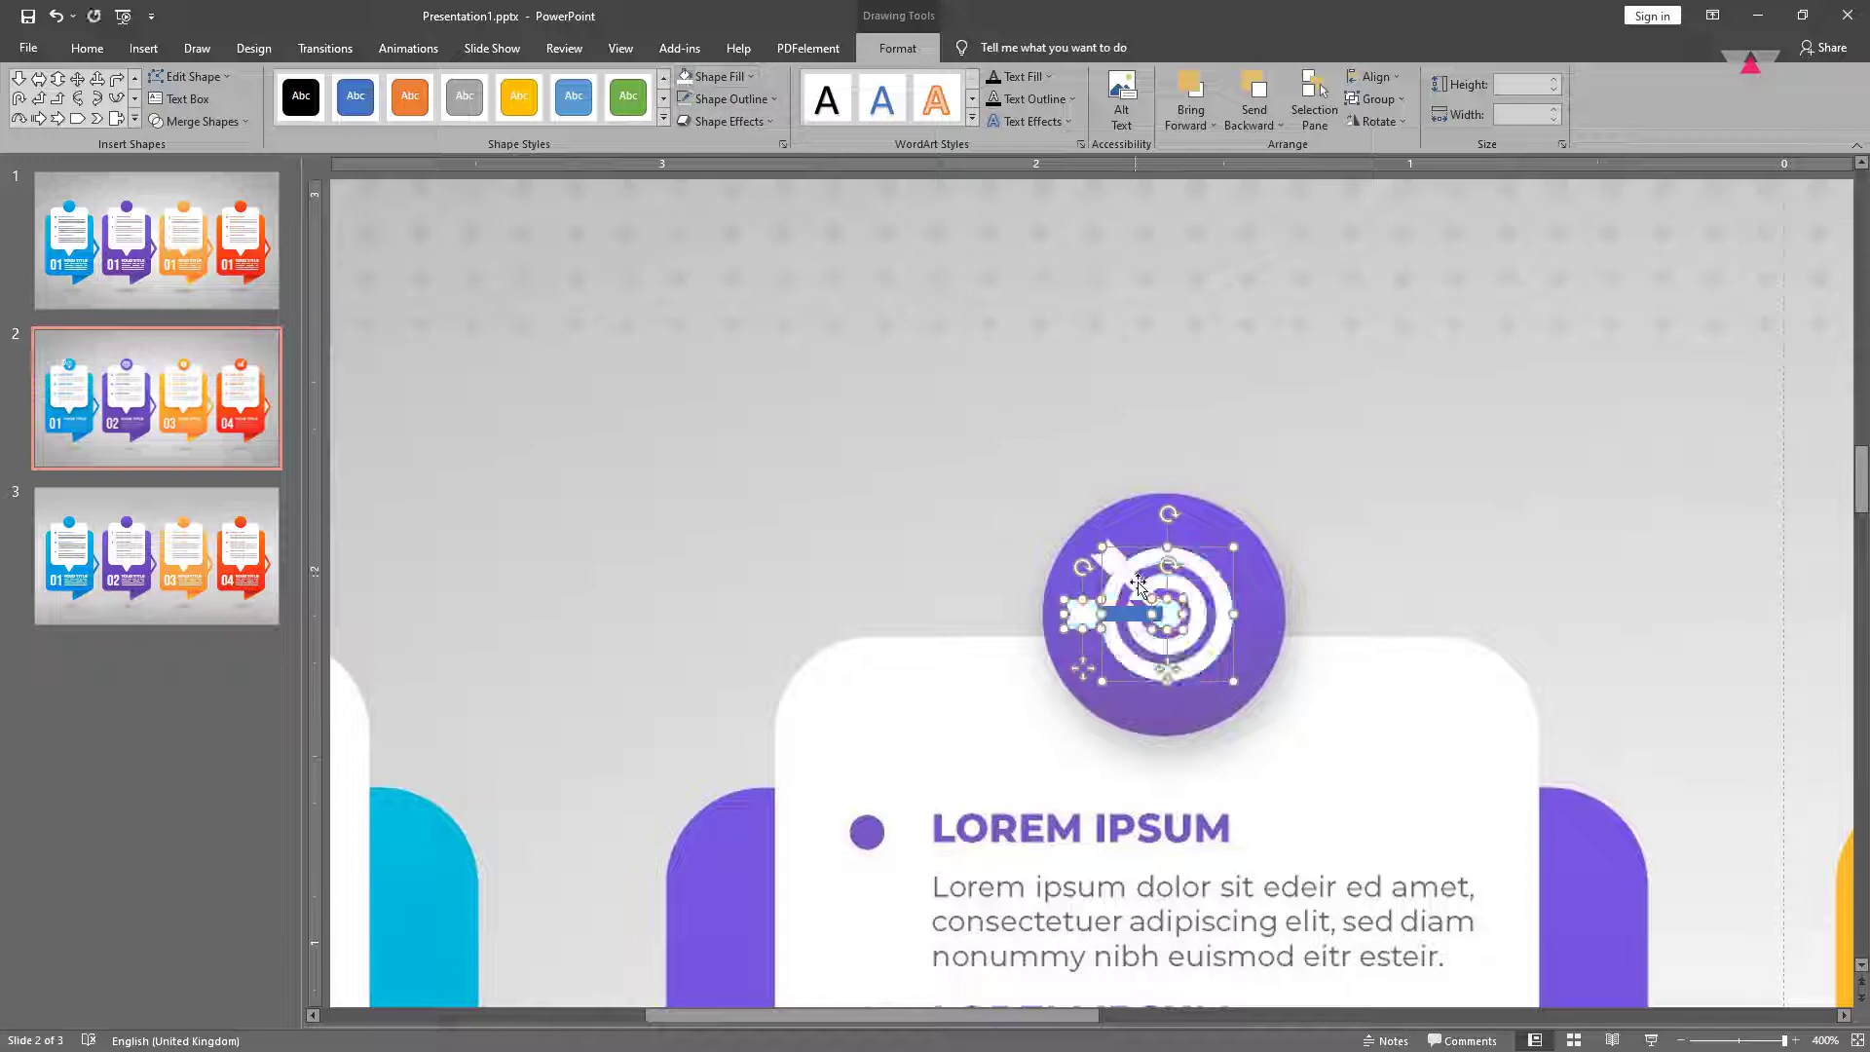
left_click(1132, 614)
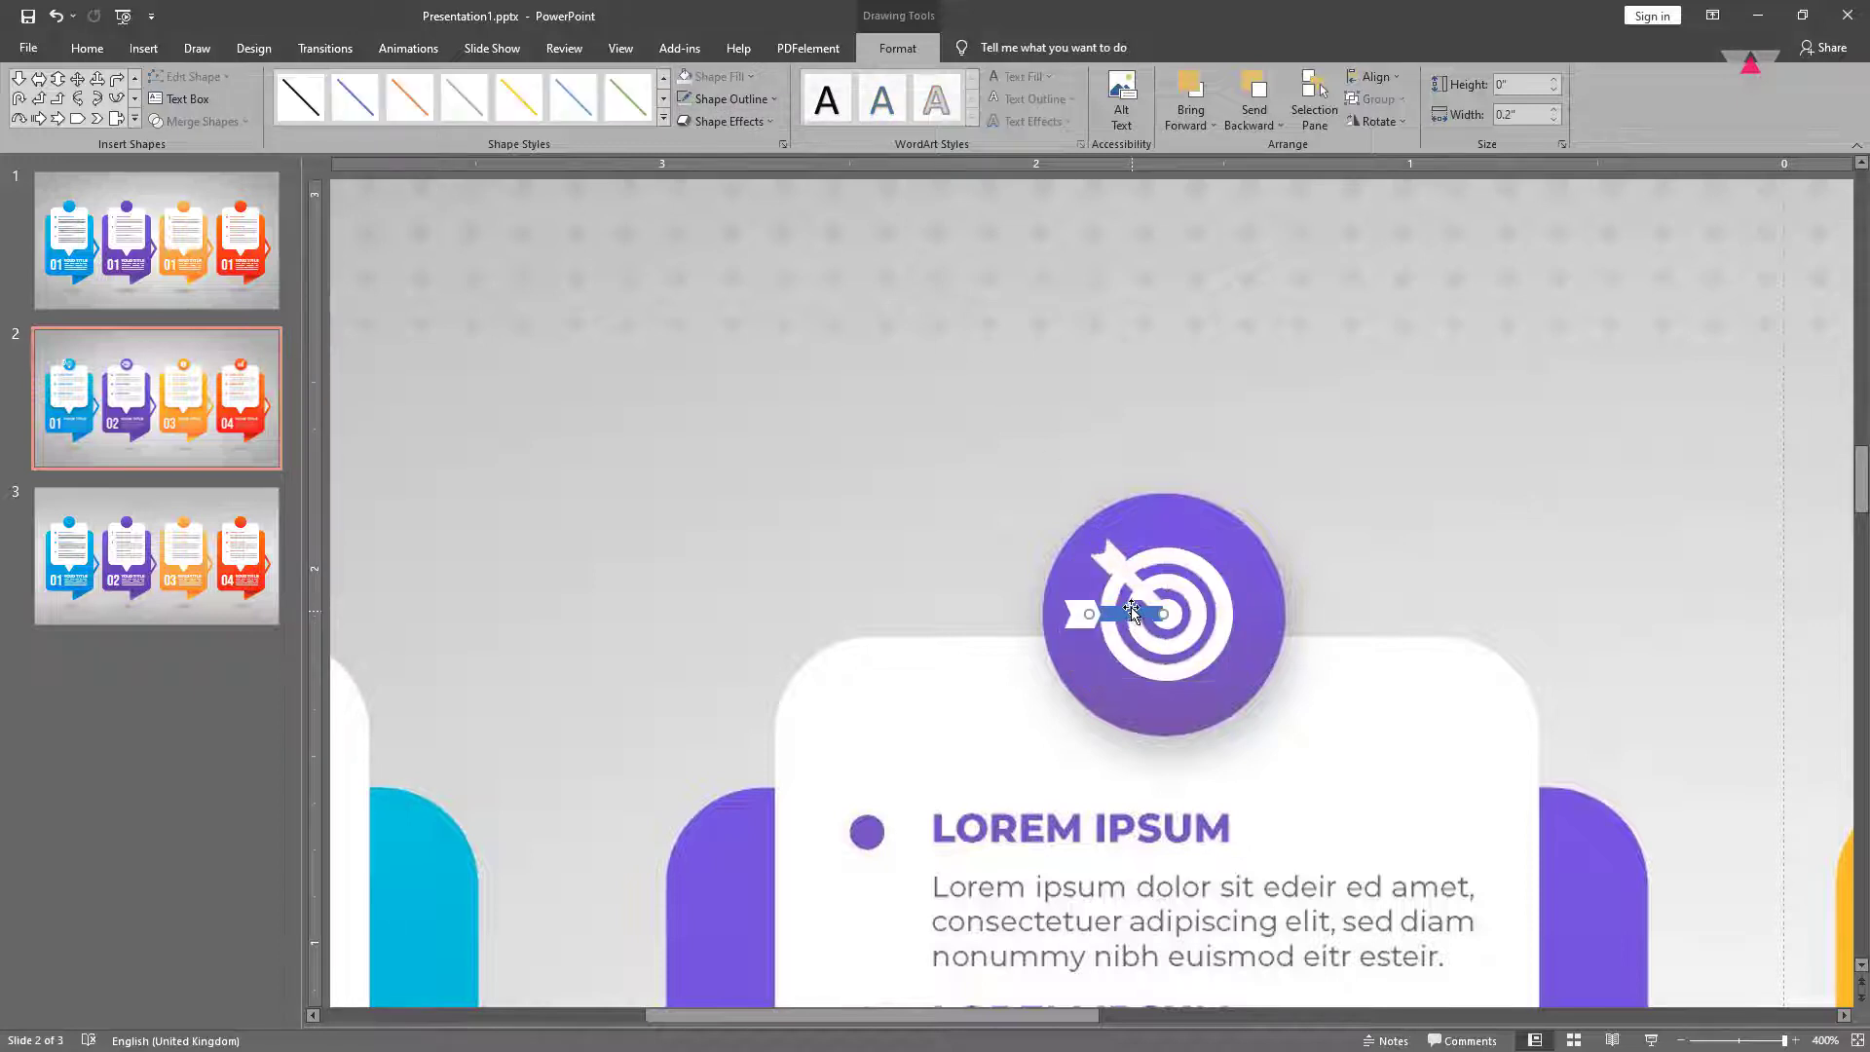
left_click(731, 99)
left_click(686, 143)
Group the target's rings, centre circle, arrow line and chevron.
left_click(1207, 658)
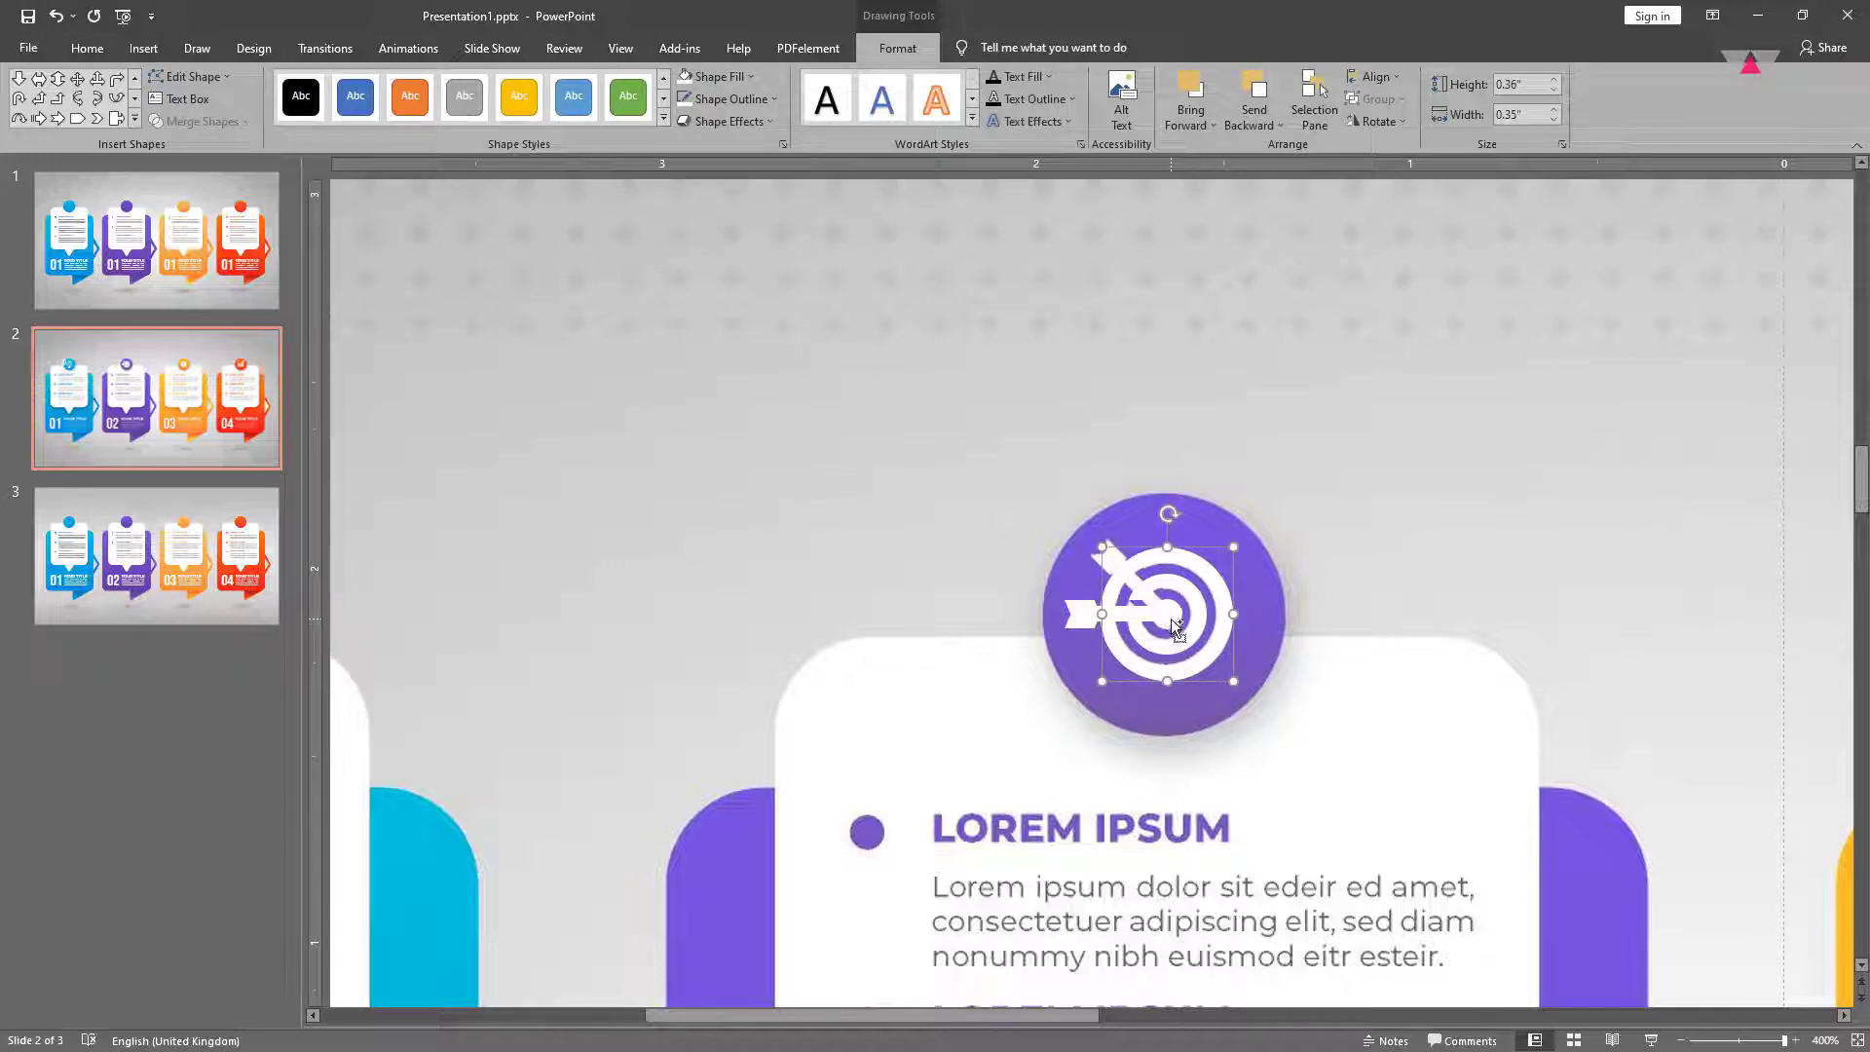
left_click(1174, 624, "shift")
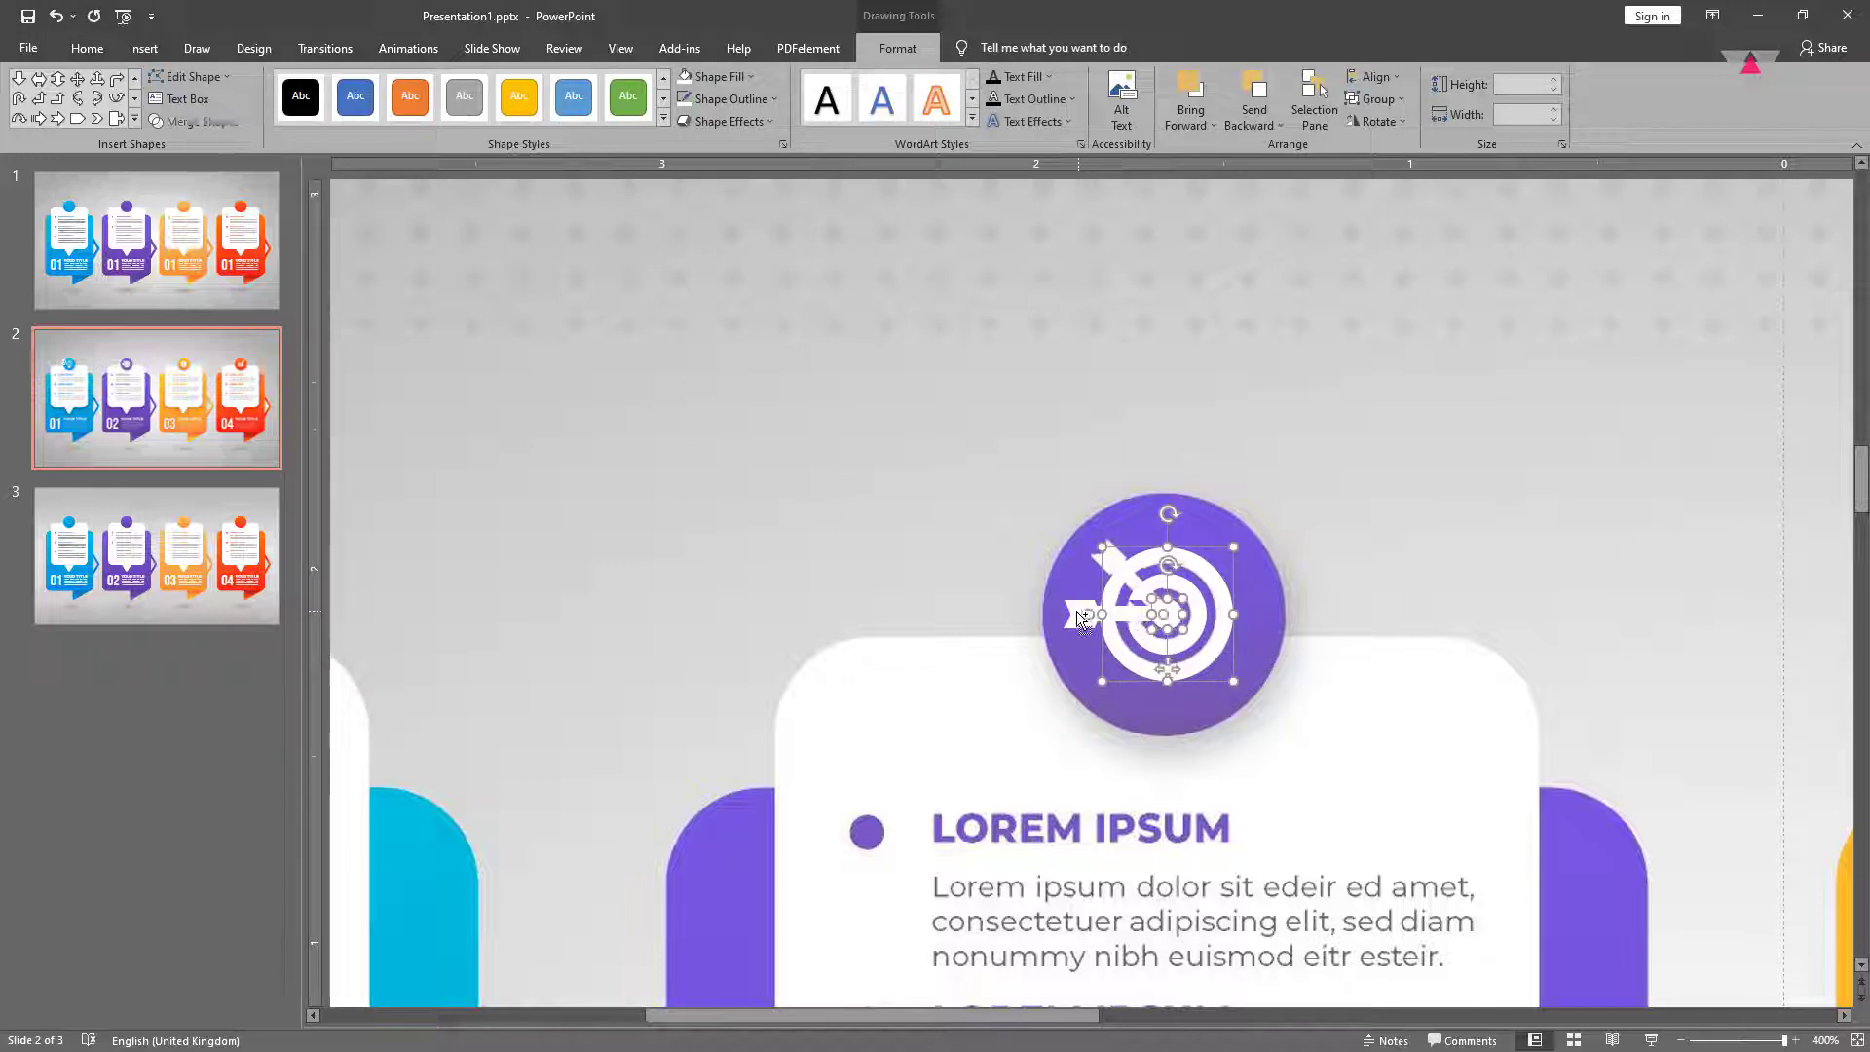
left_click(1077, 612, "shift")
key("ctrl+g")
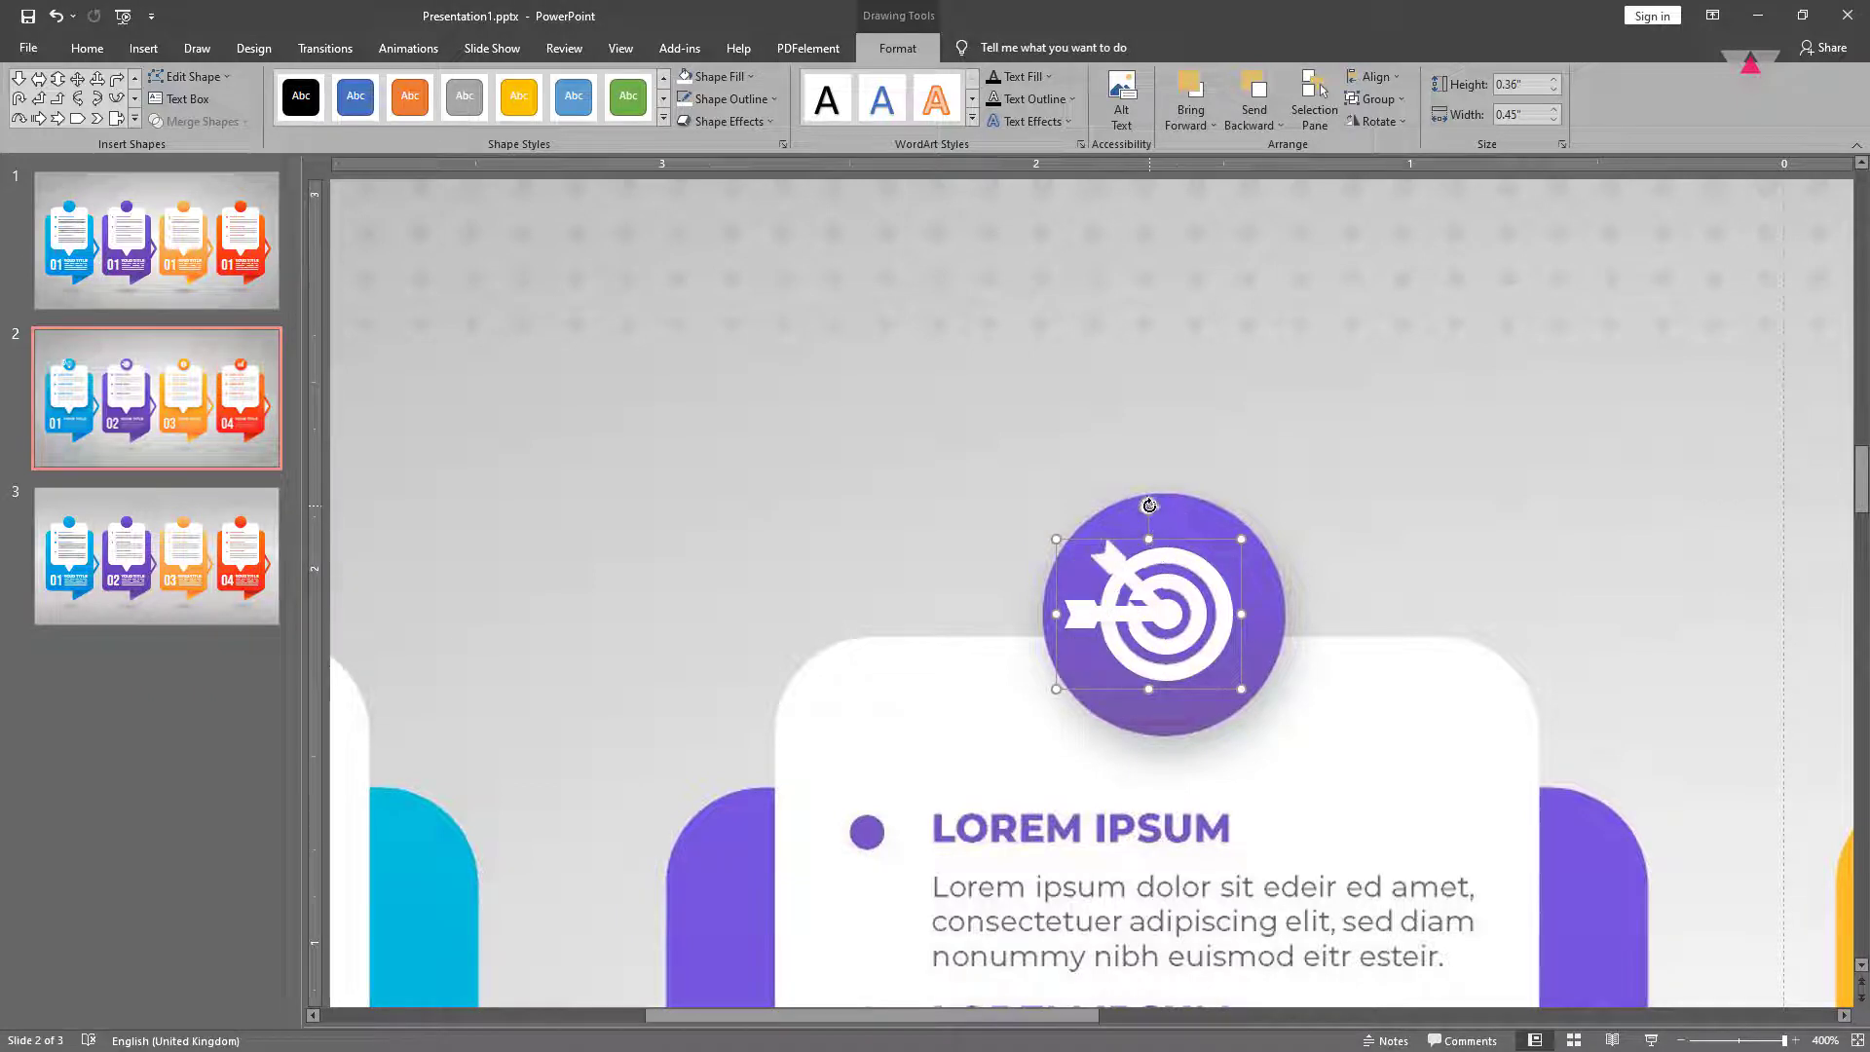
Rotate the target group about 45 degrees clockwise and move it off the reference icon, beside the purple circle.
left_click_drag(1149, 505, 1256, 529)
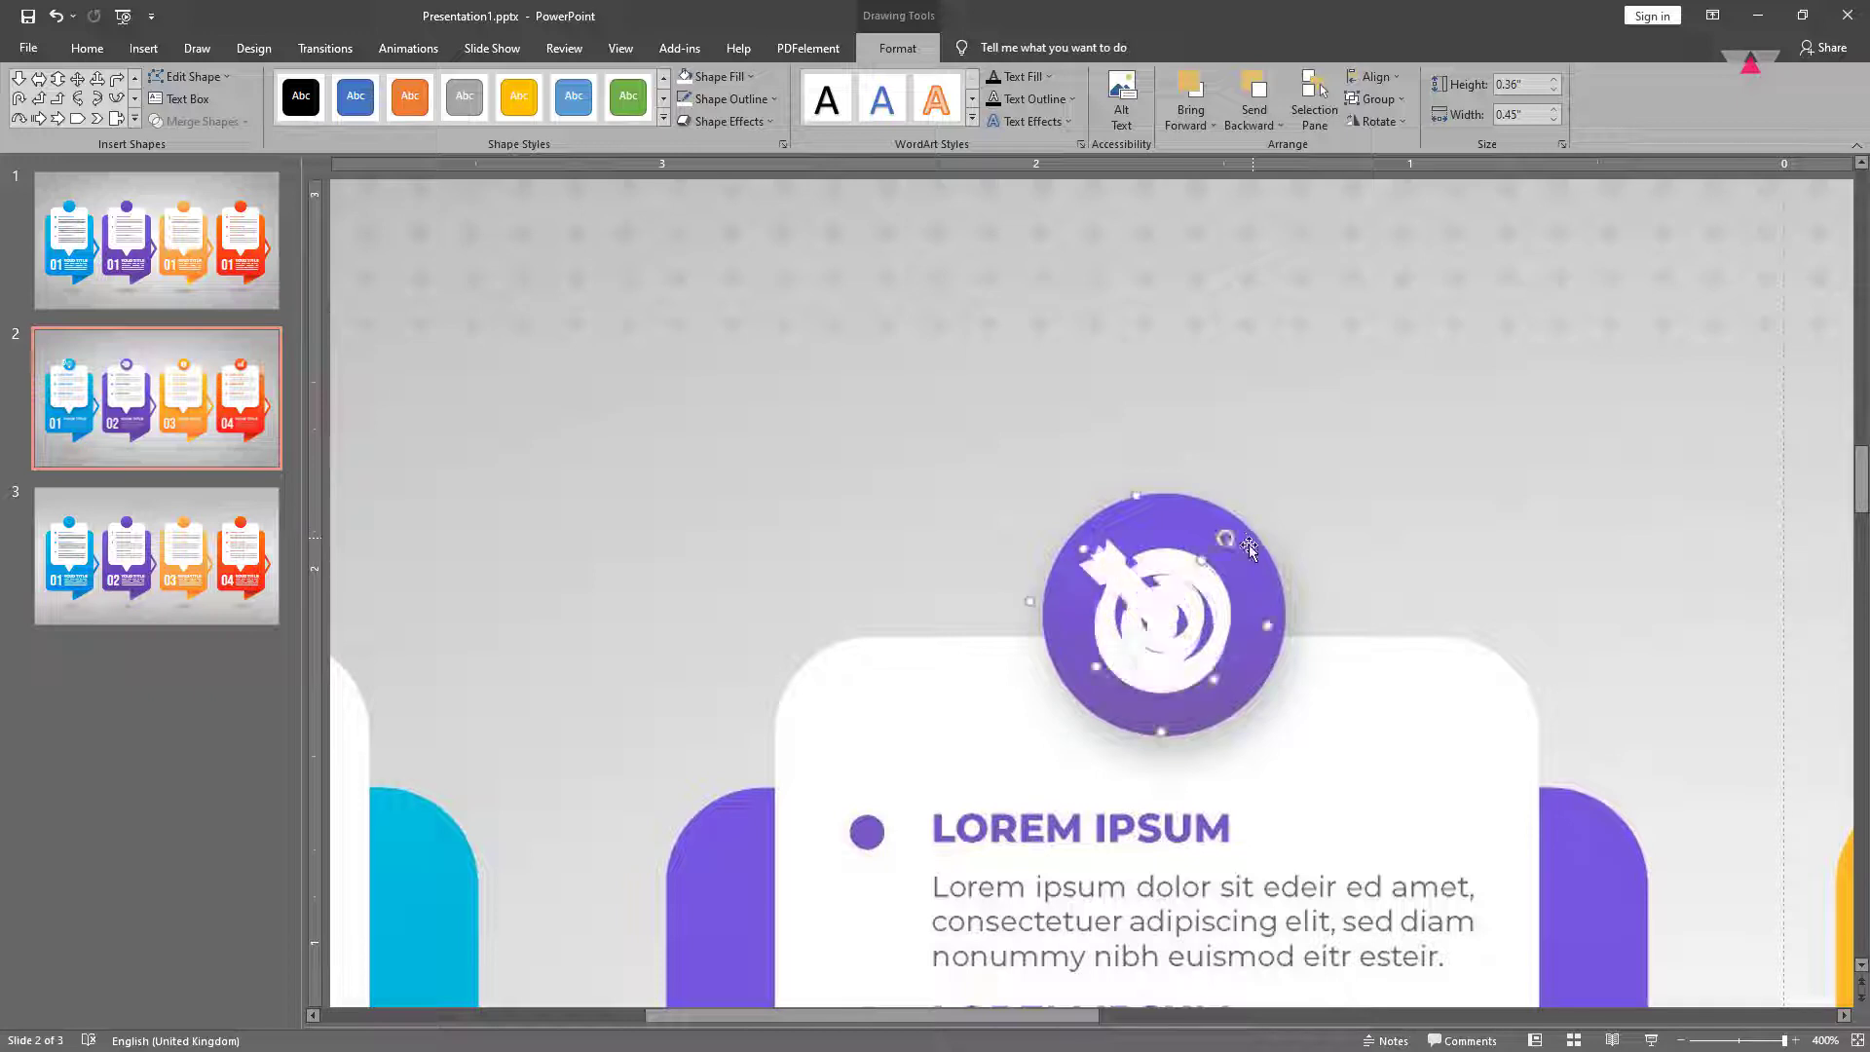
left_click_drag(1137, 685, 931, 619)
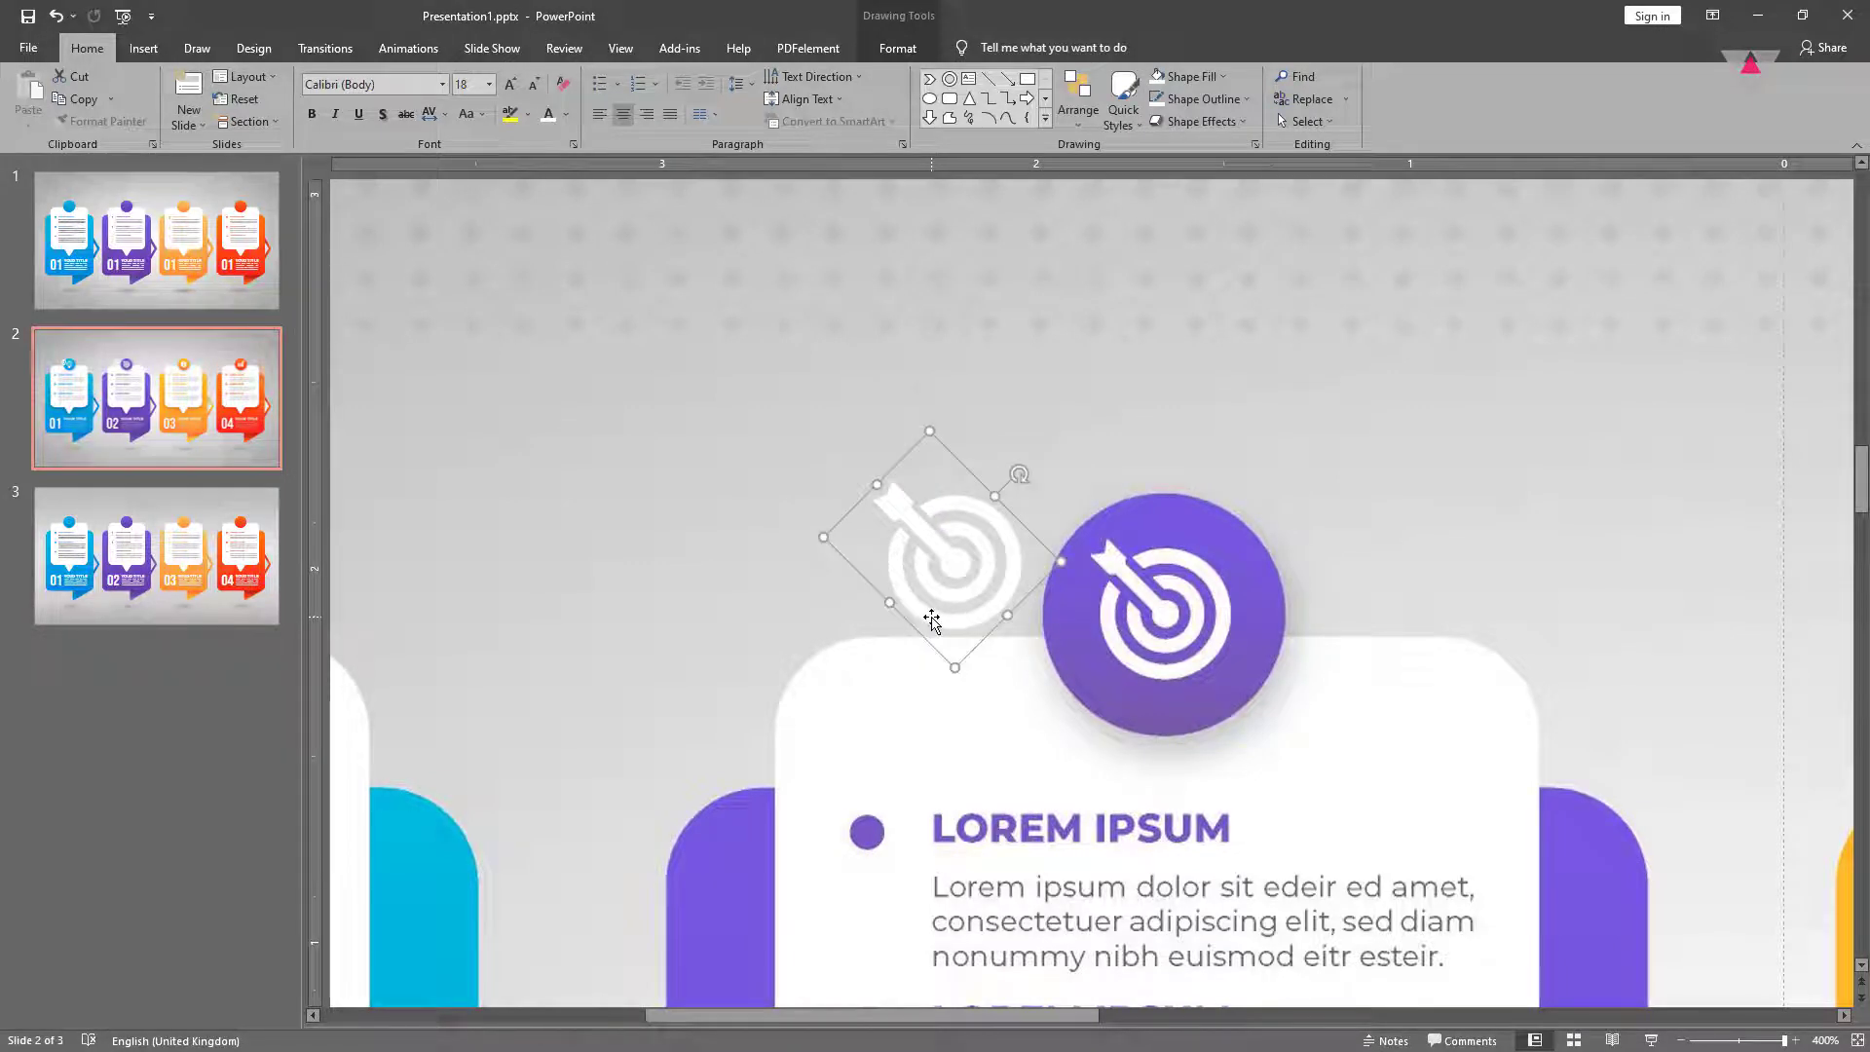
Draw a circle without an outline, about 0.33 inches wide, over the white coin in the orange dollar badge.
left_click_drag(1035, 1018, 1357, 1018)
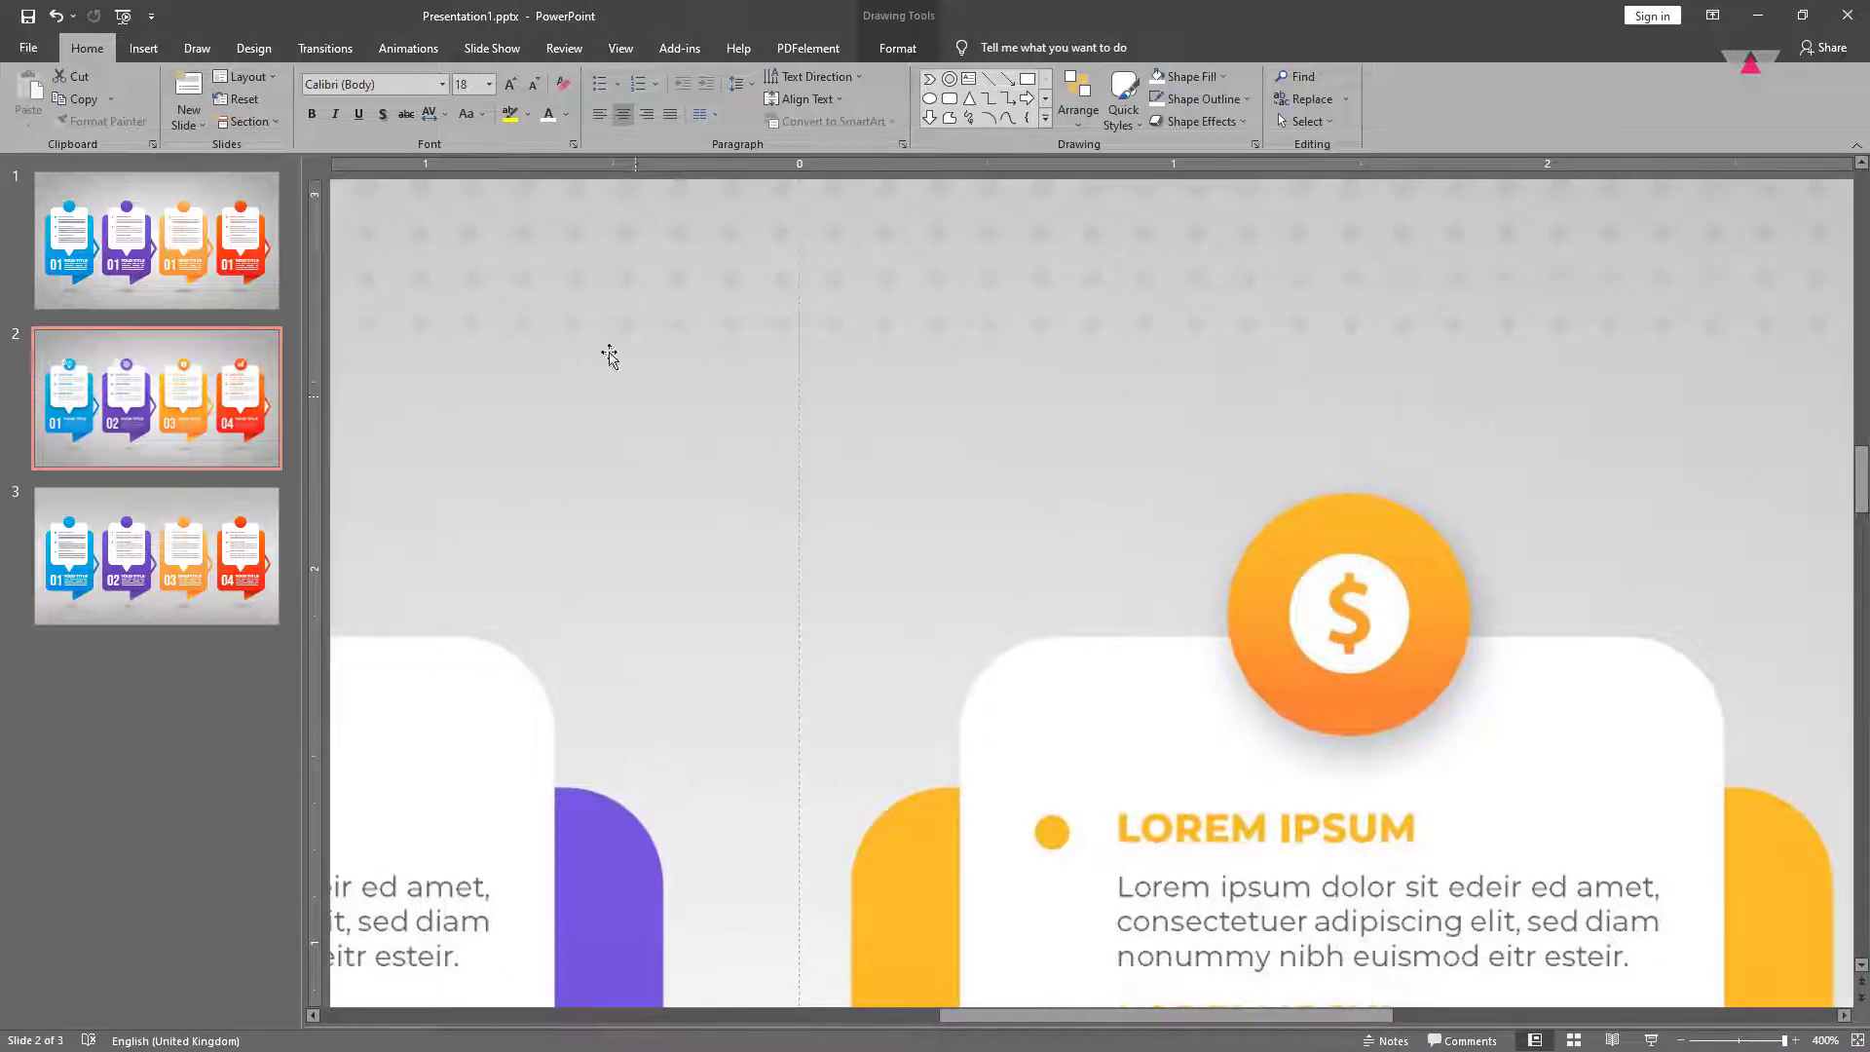
left_click(146, 50)
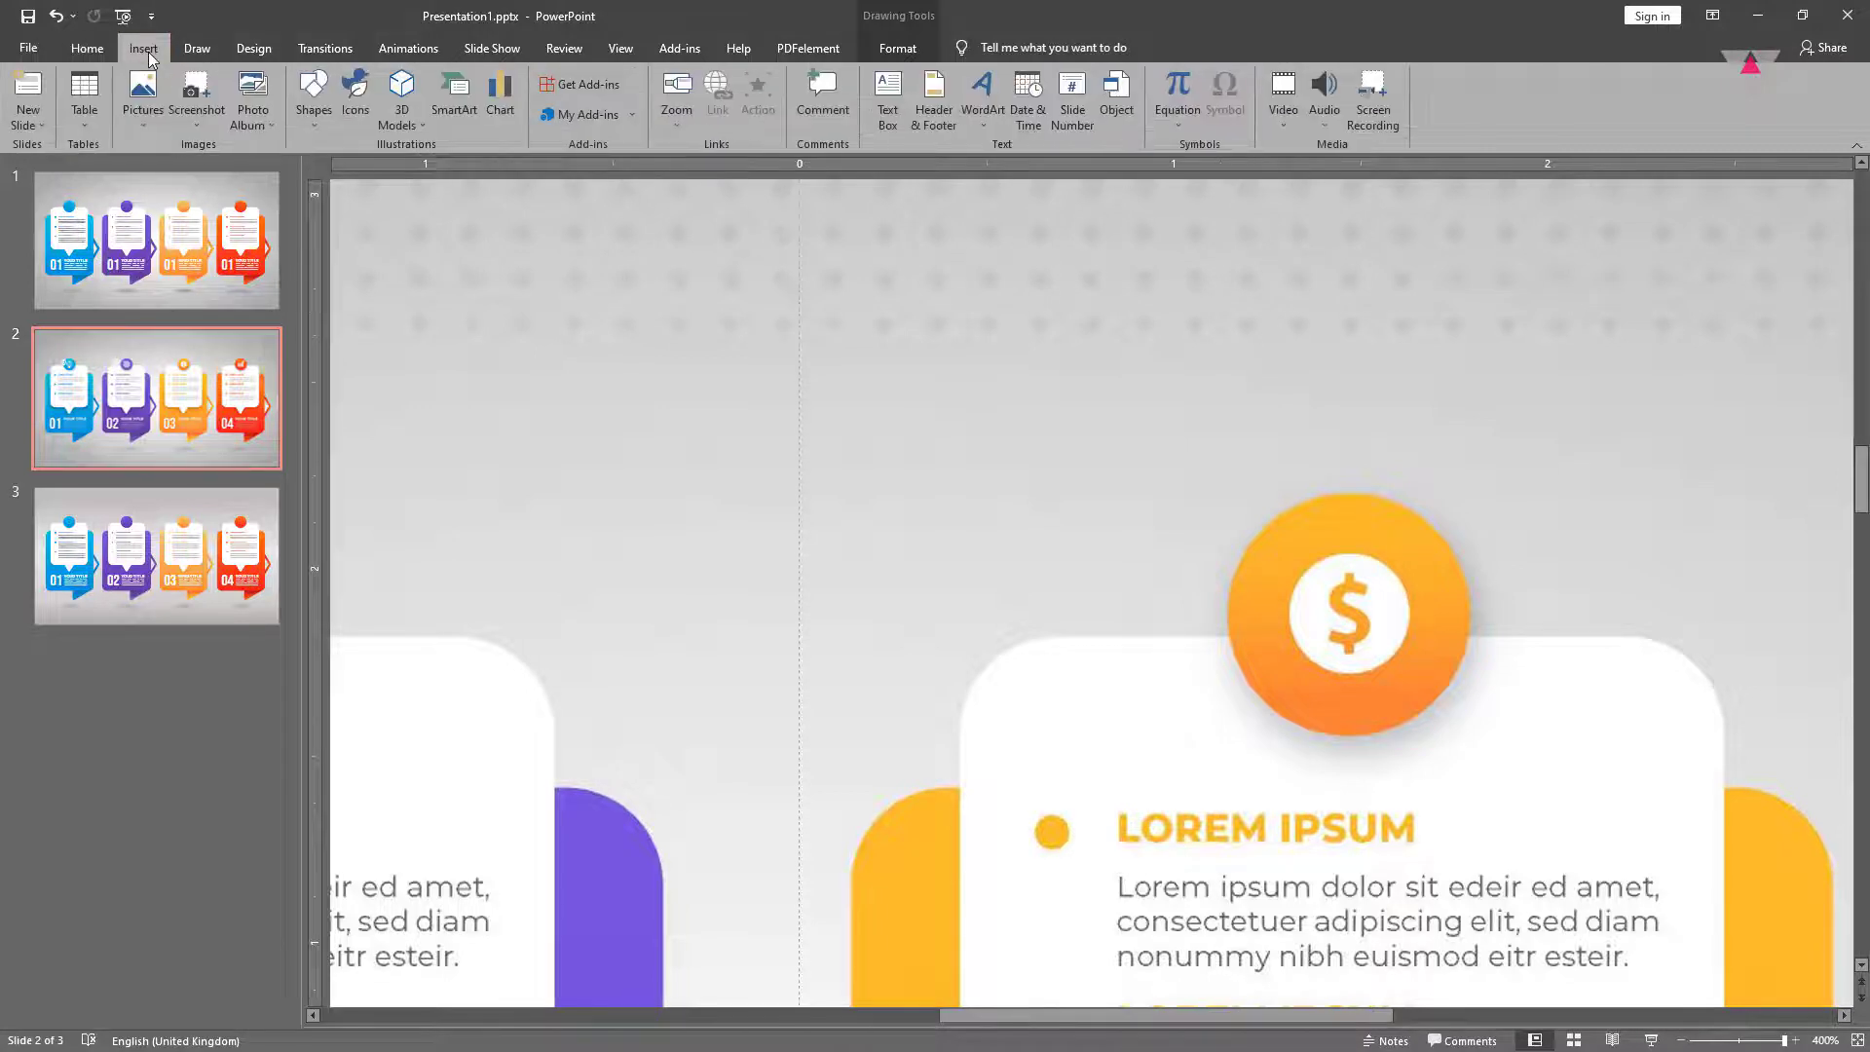
left_click(308, 123)
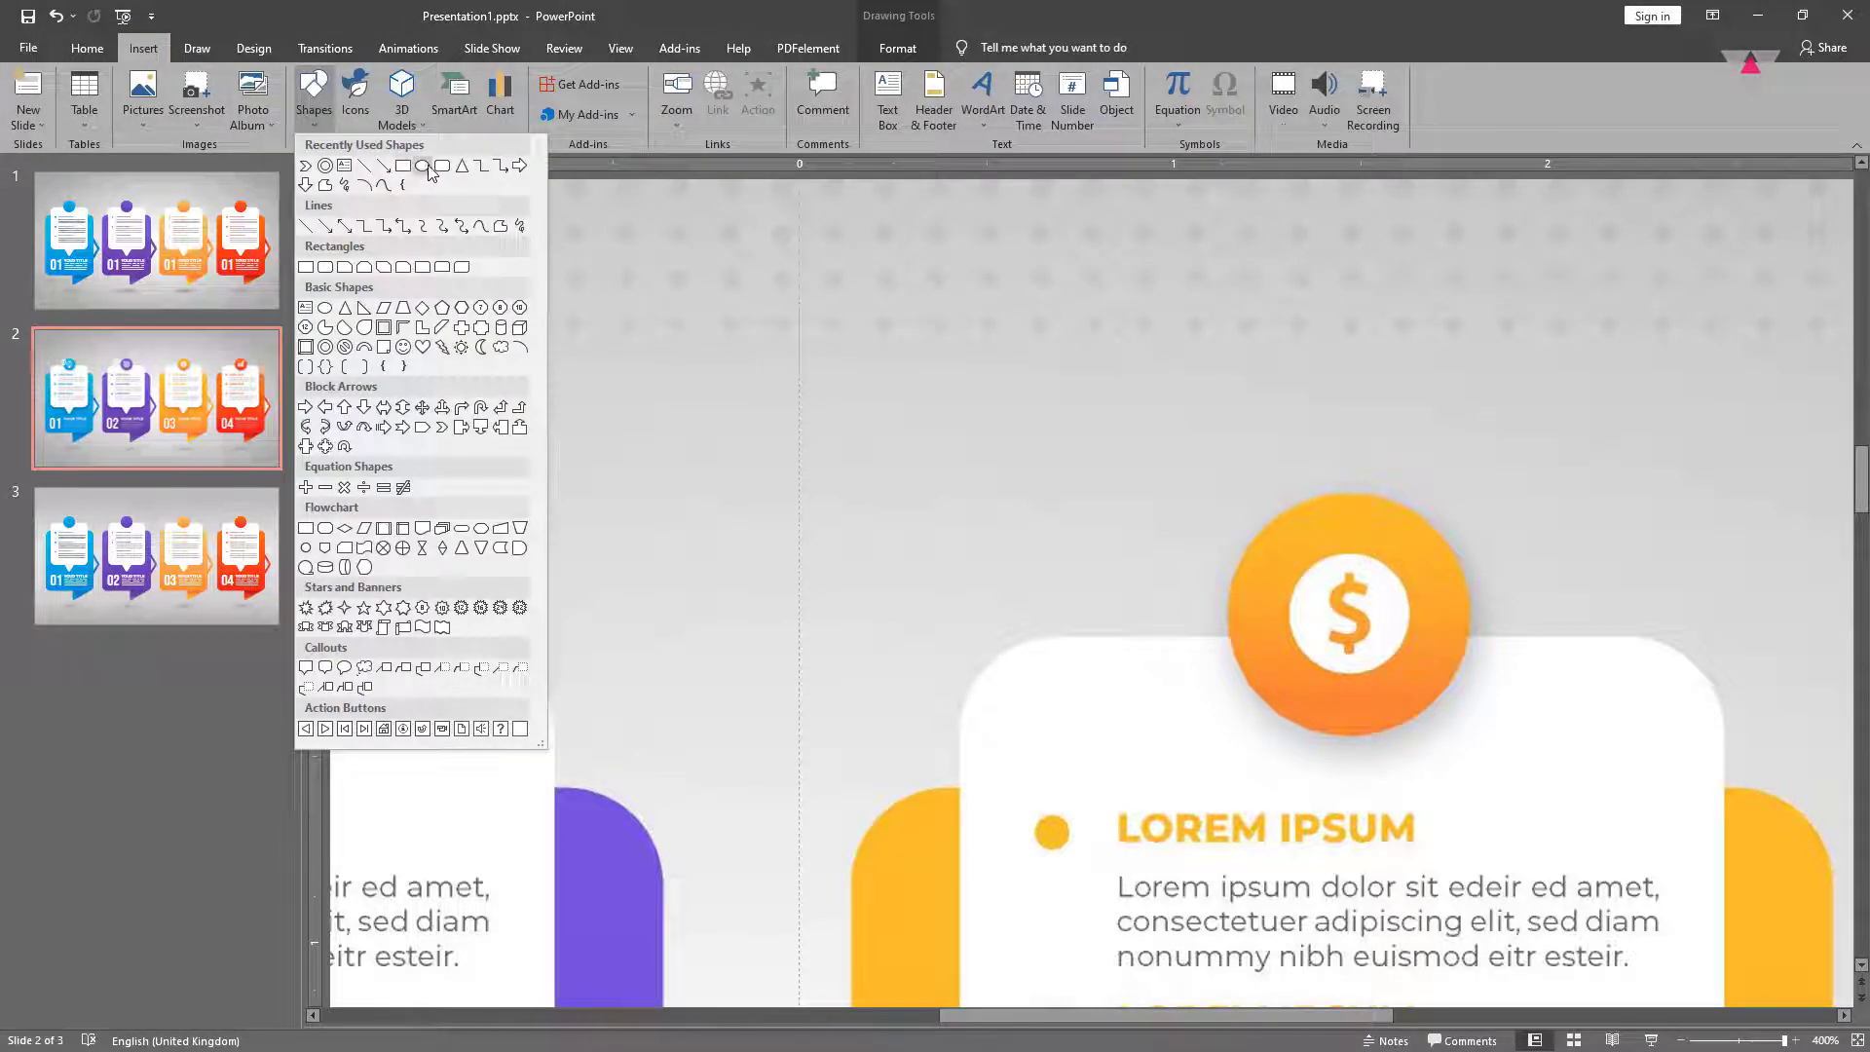
left_click(429, 167)
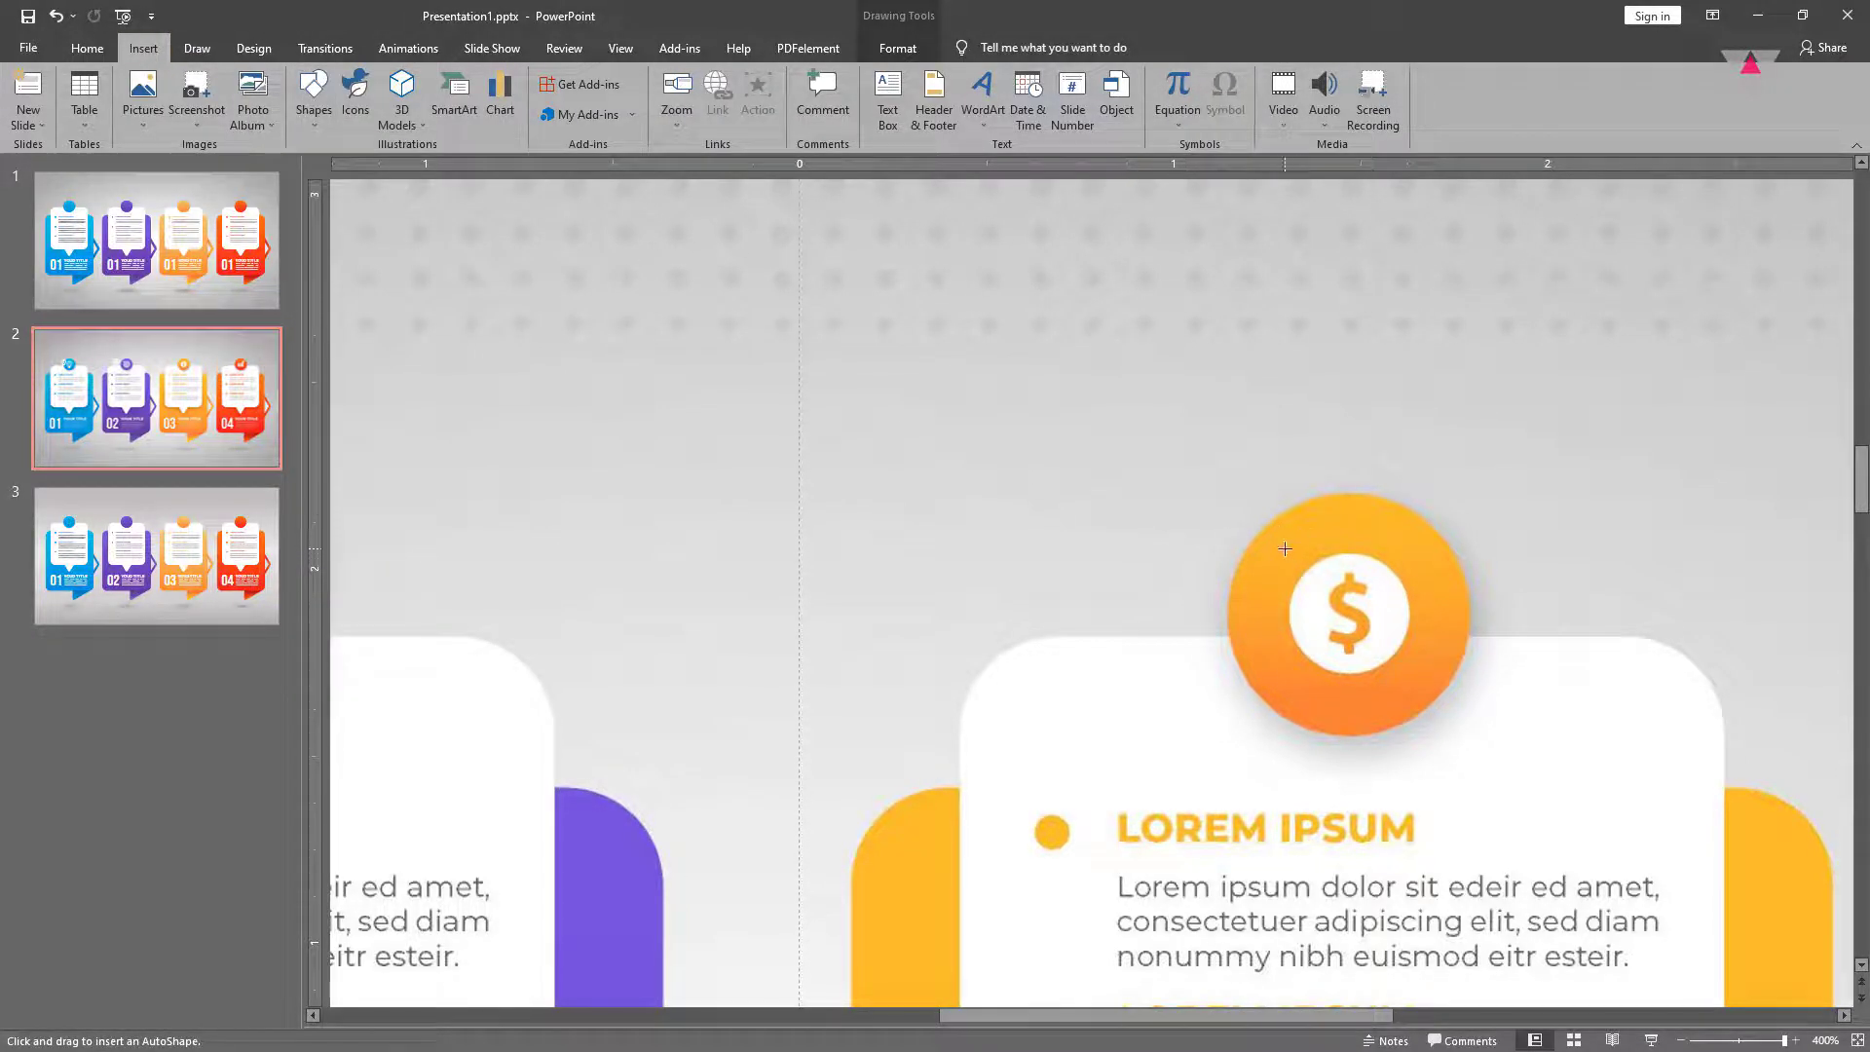
left_click_drag(1285, 549, 1410, 662)
left_click(731, 99)
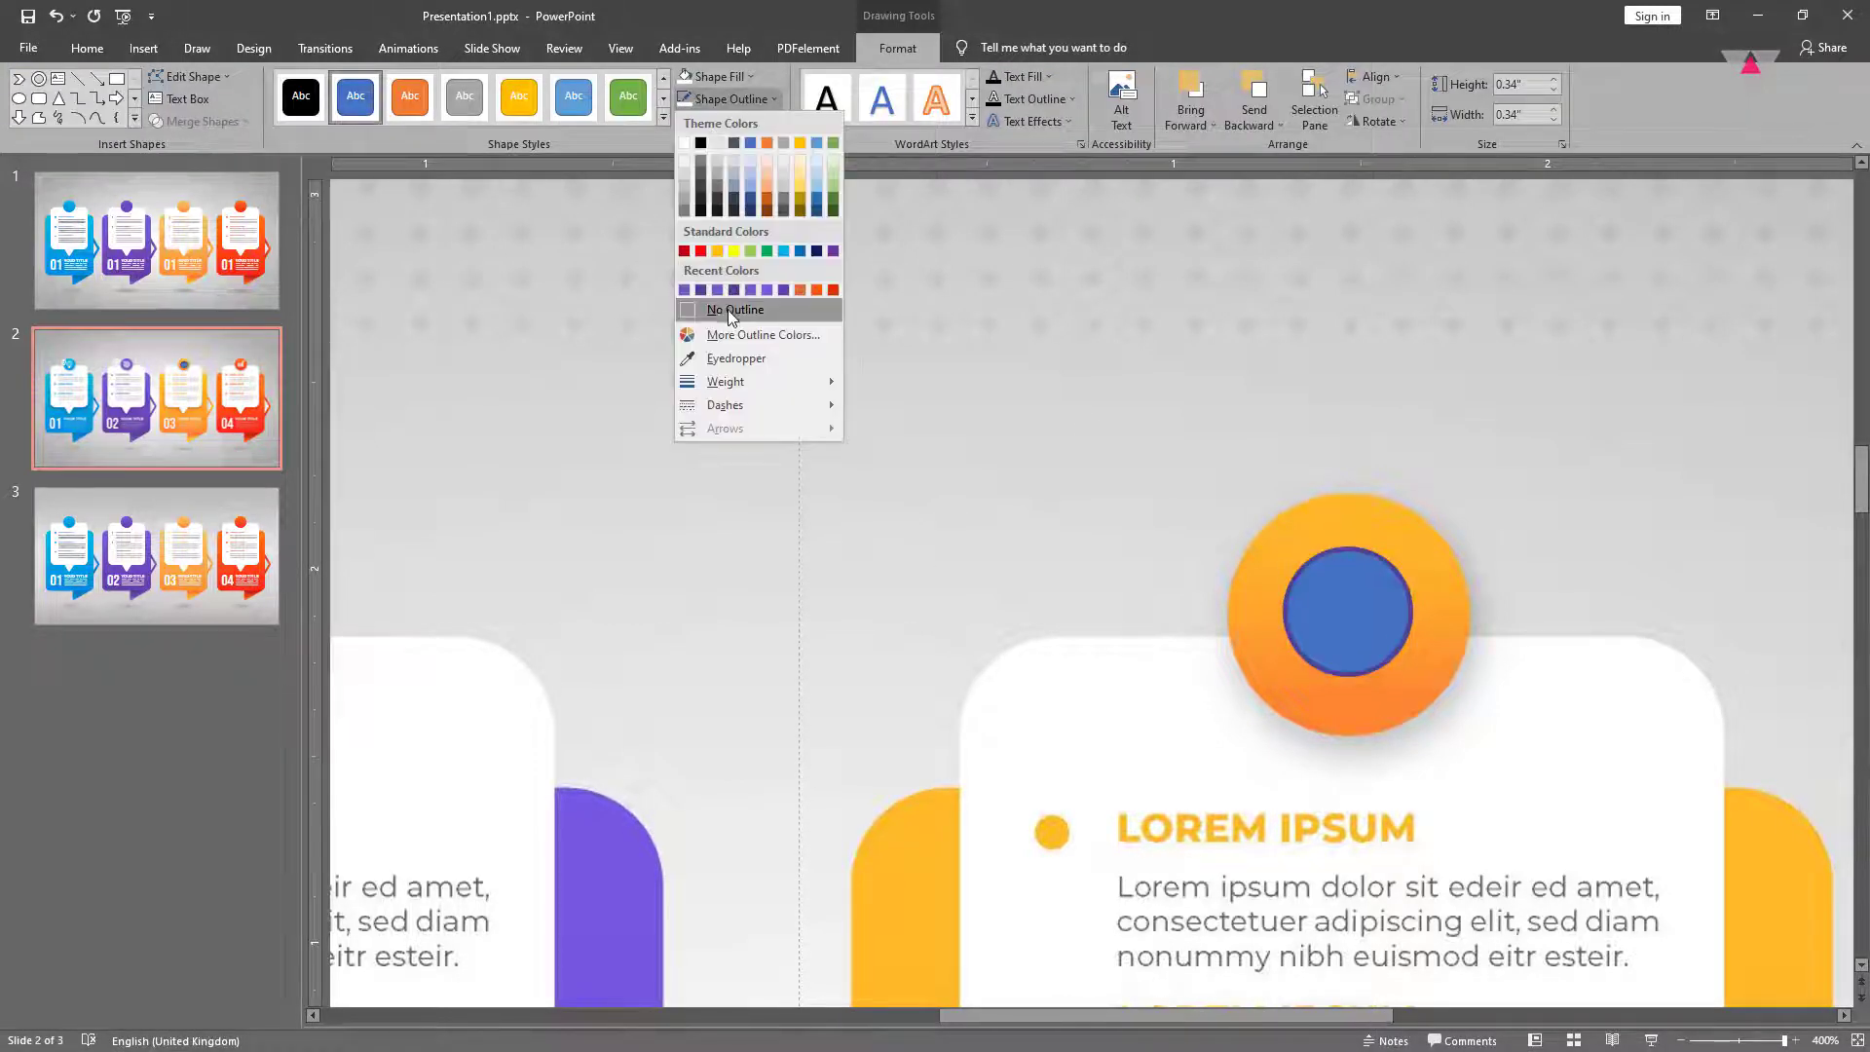
left_click(733, 312)
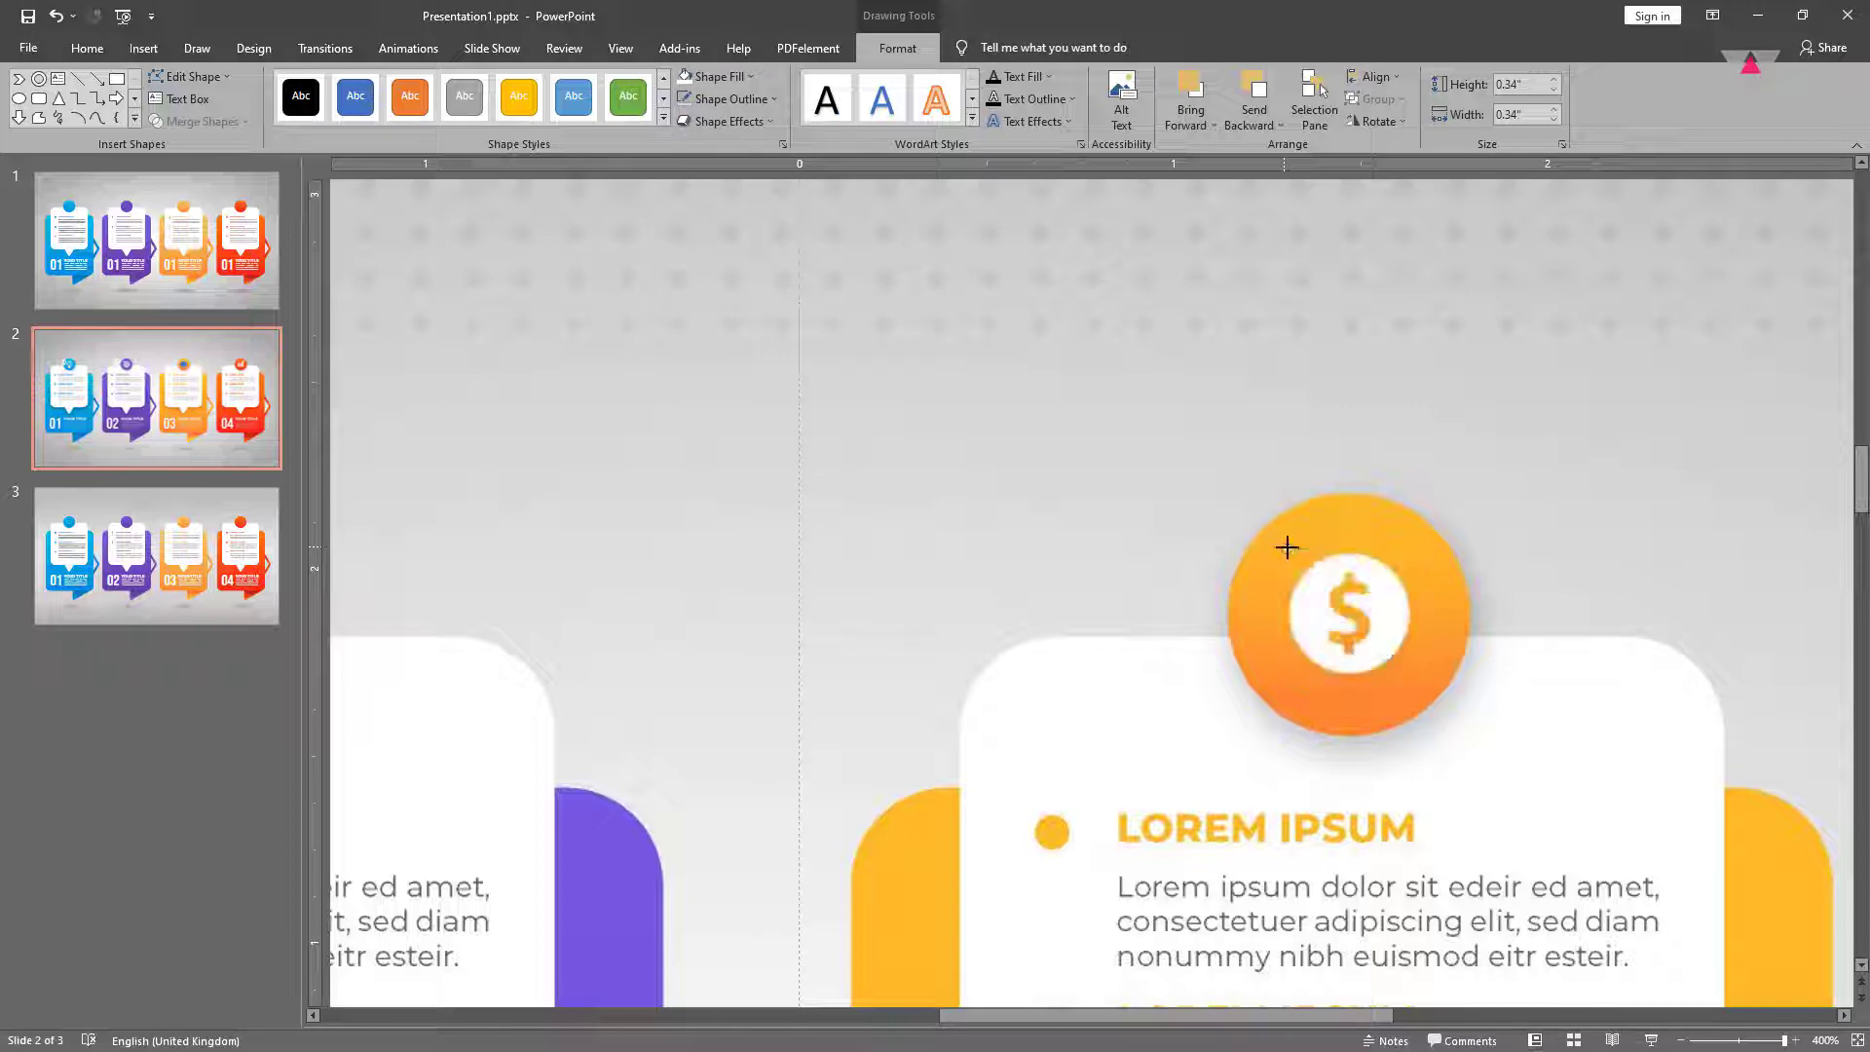
left_click_drag(1289, 553, 1412, 674)
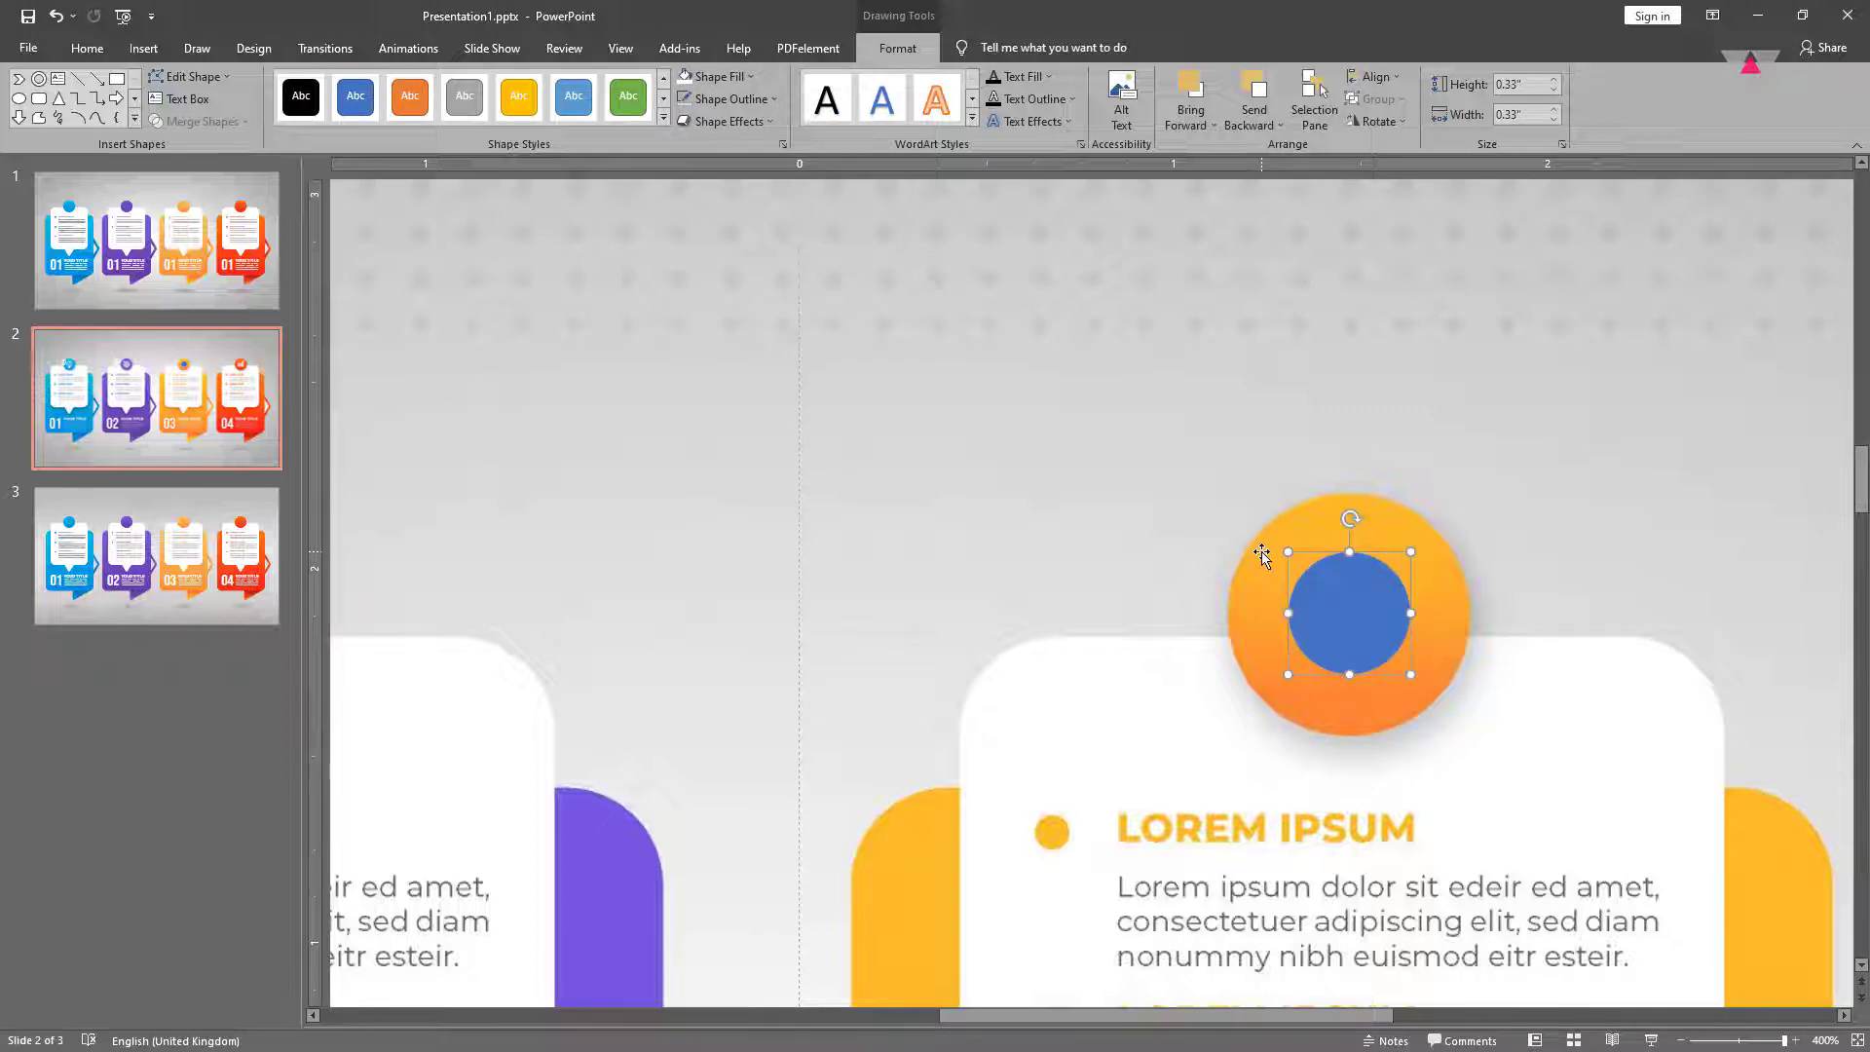
Add a text box with a bold "$" and centre it on the blue circle in the orange badge.
left_click(143, 47)
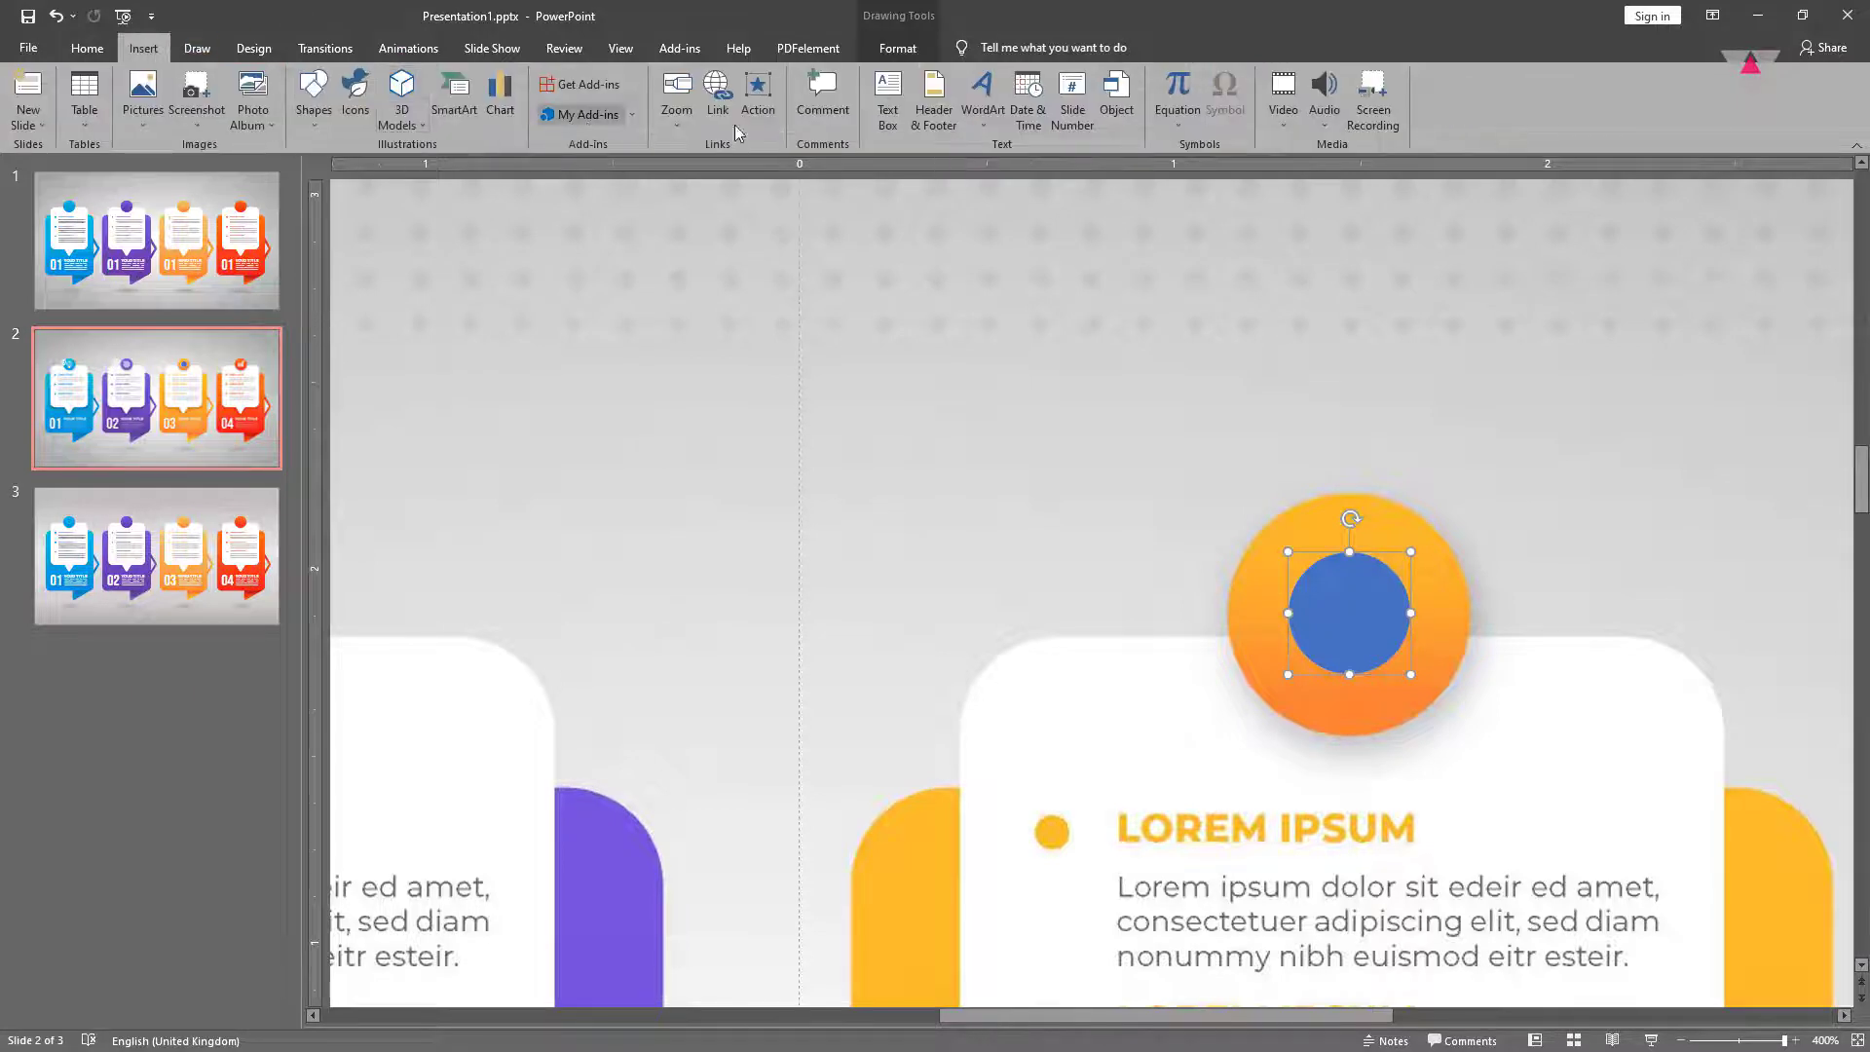
left_click(889, 114)
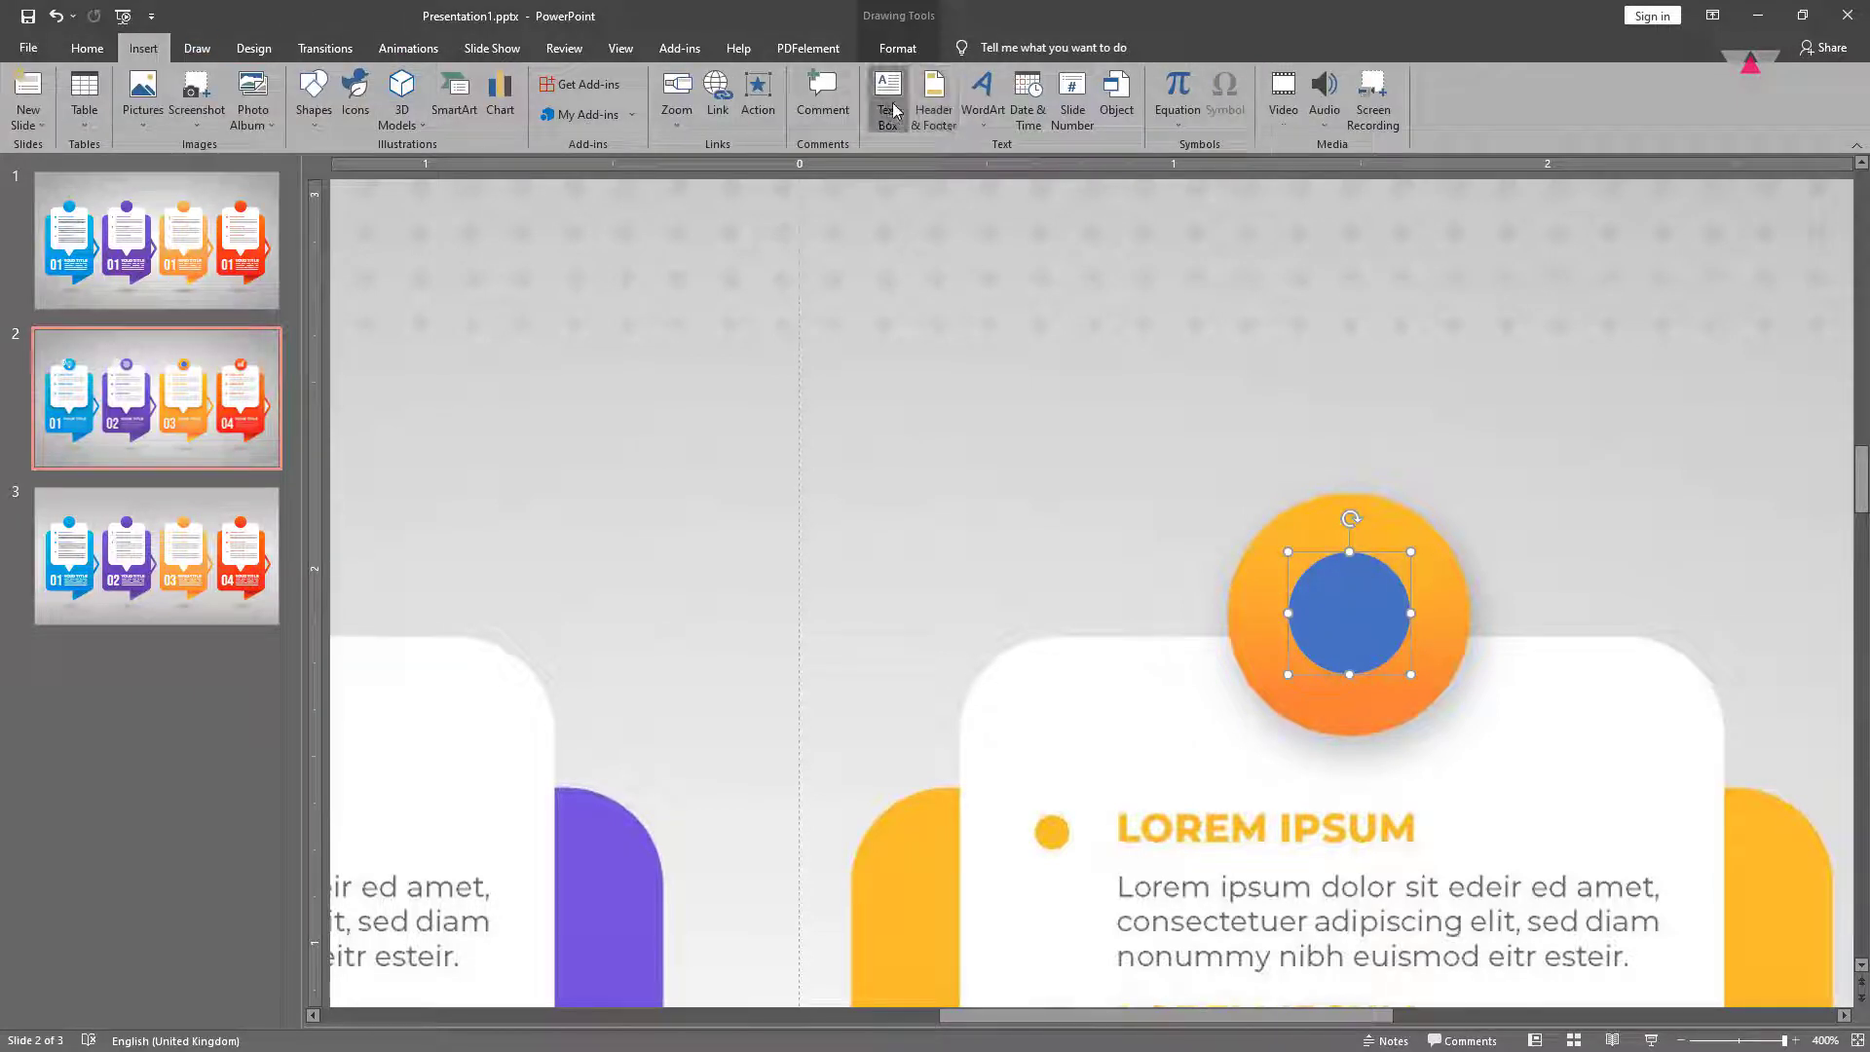
left_click(1319, 430)
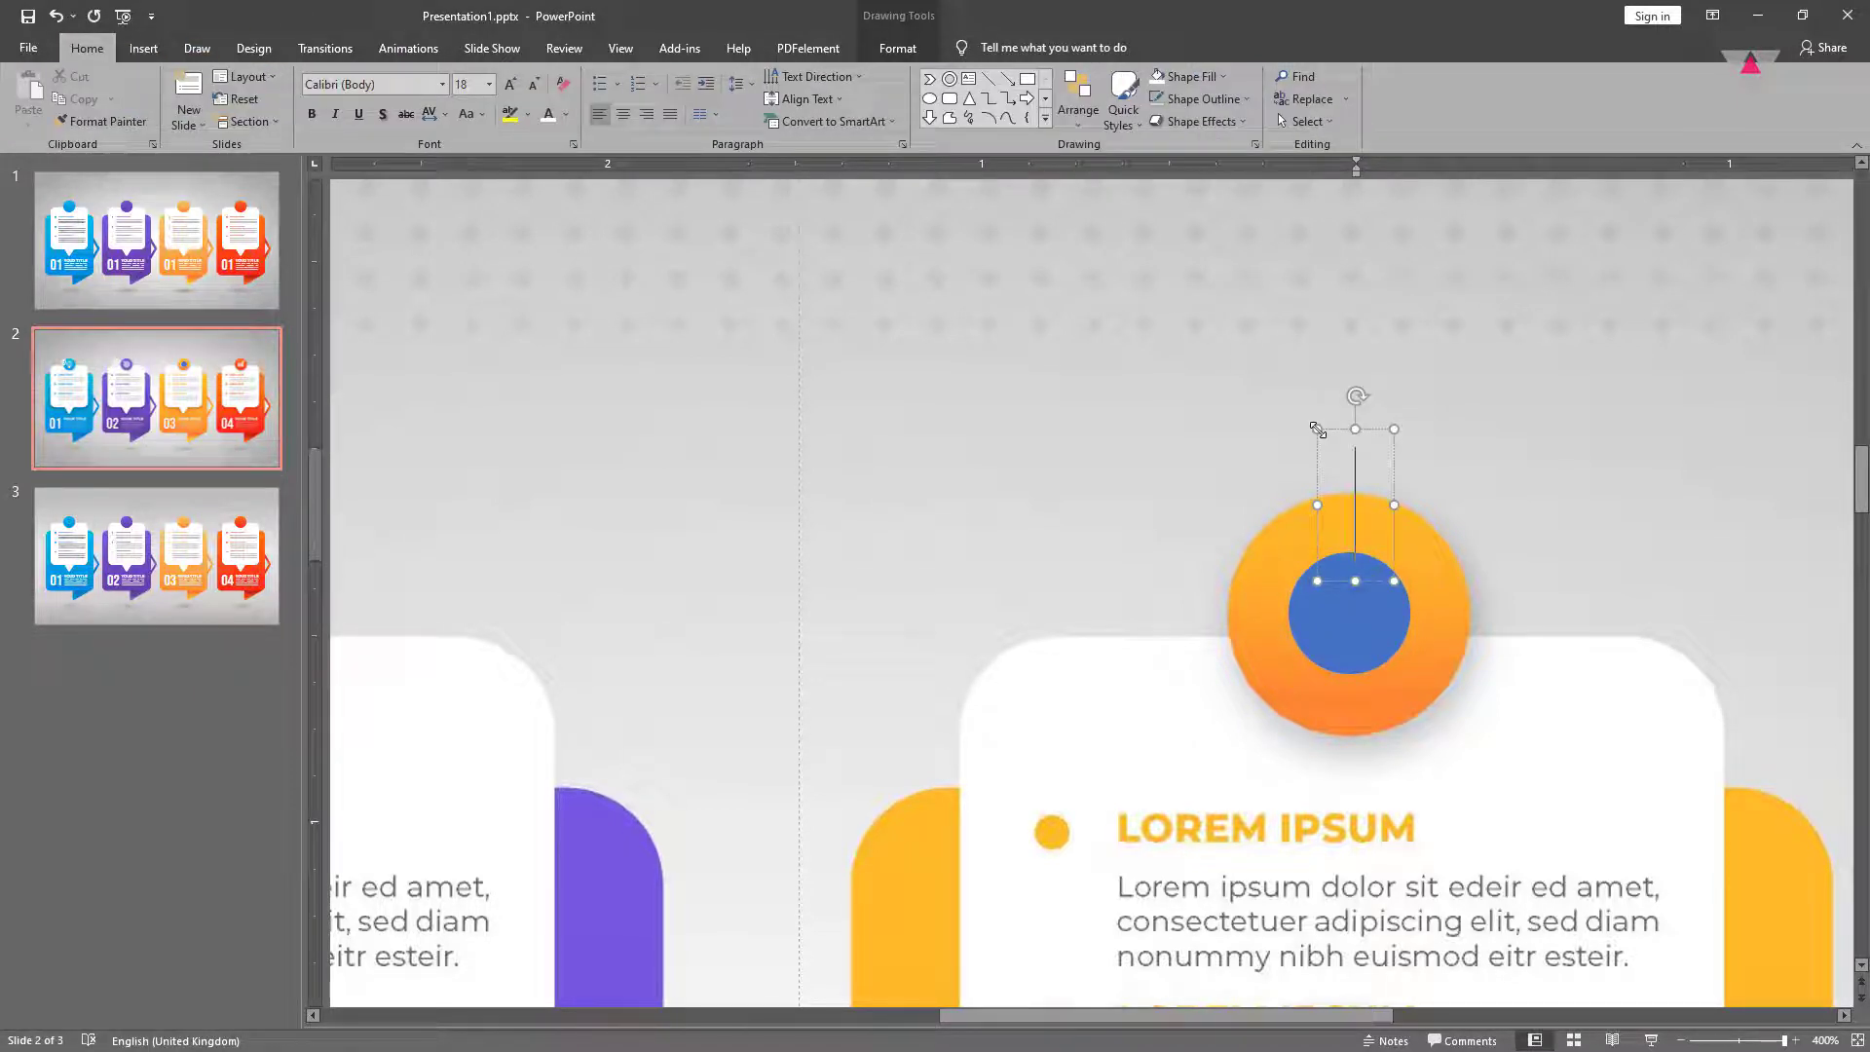
type("$")
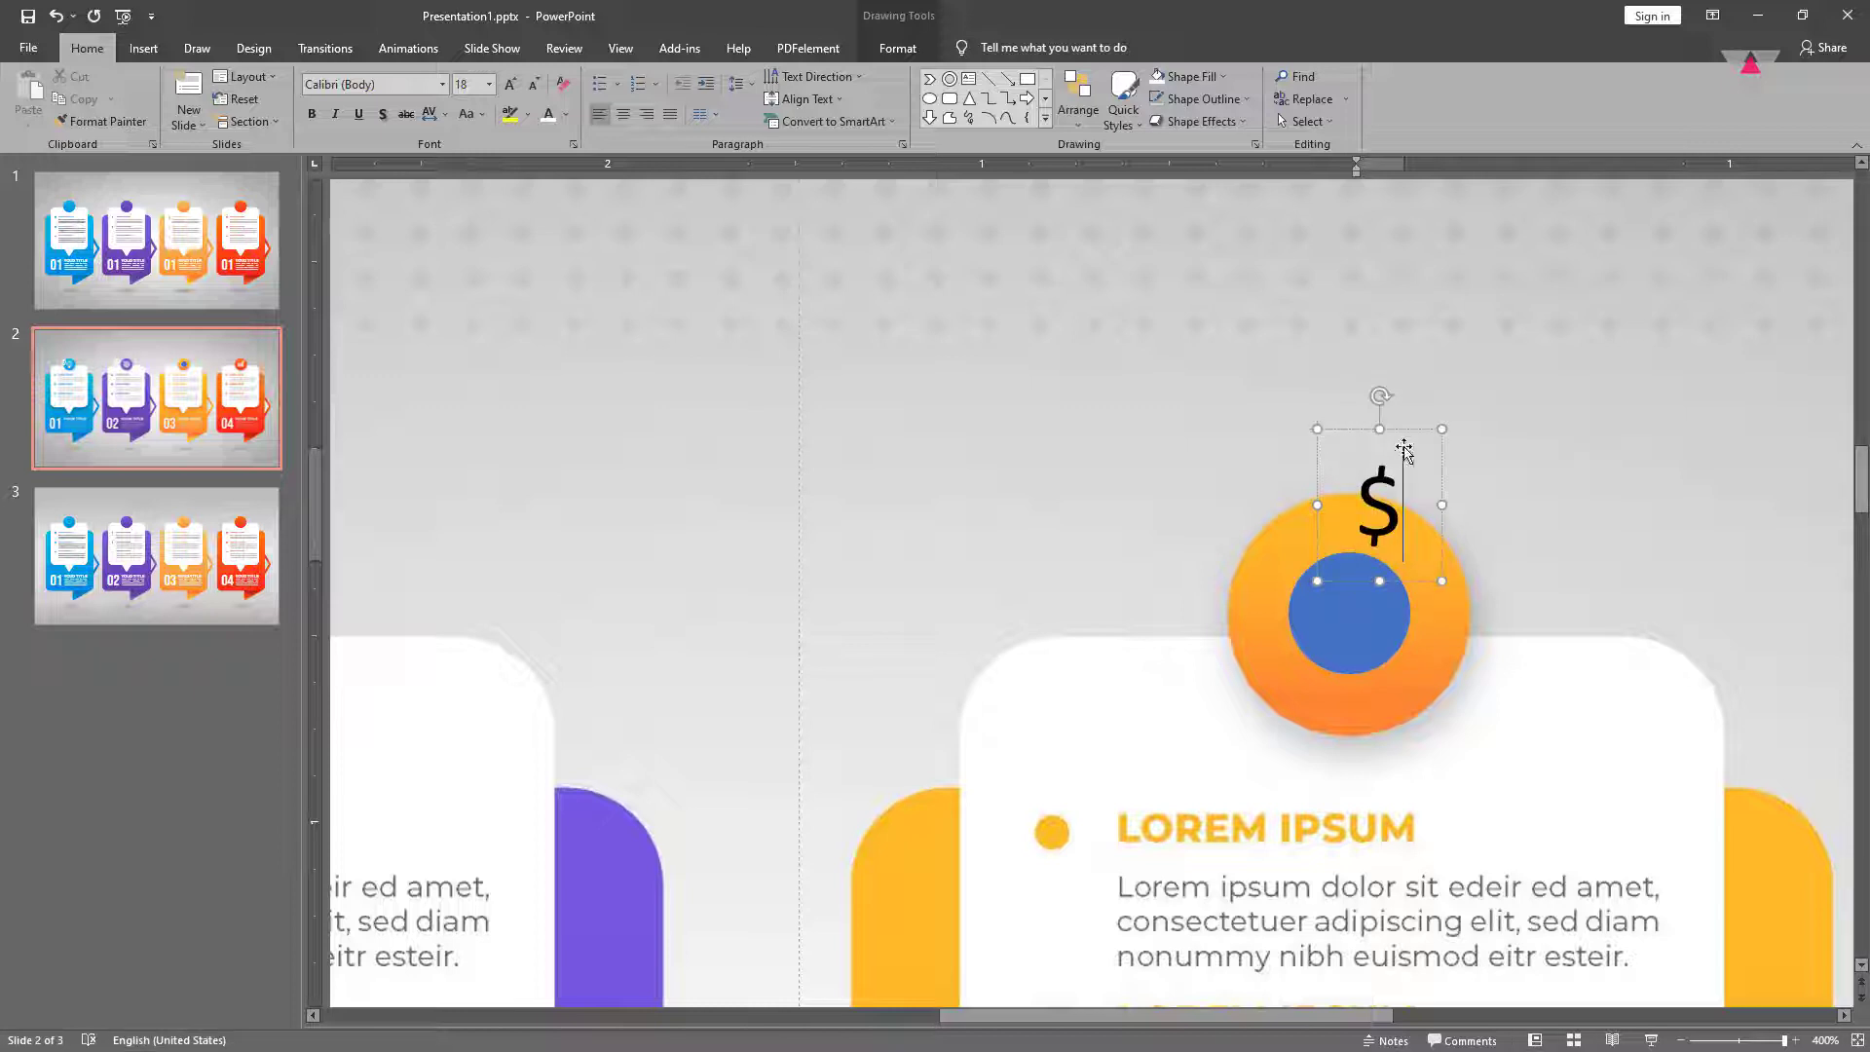
left_click_drag(1400, 478, 1351, 477)
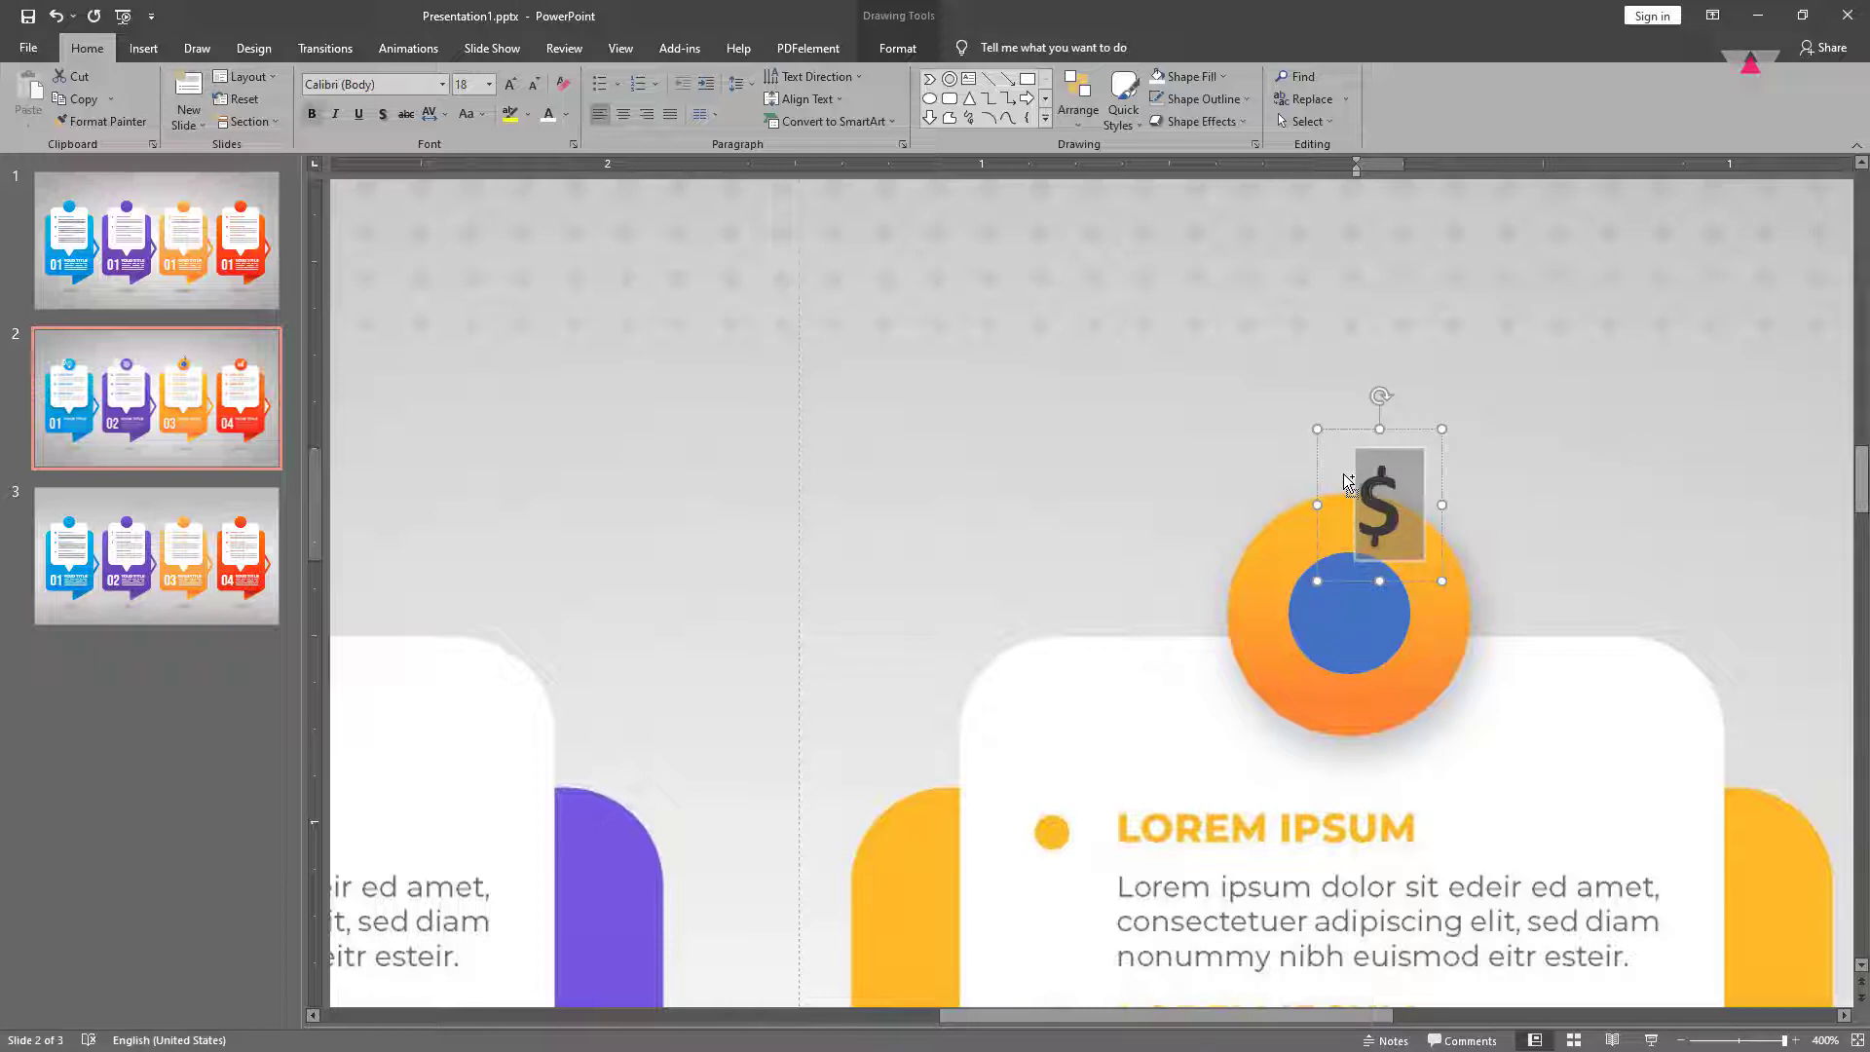
left_click_drag(1416, 434, 1390, 535)
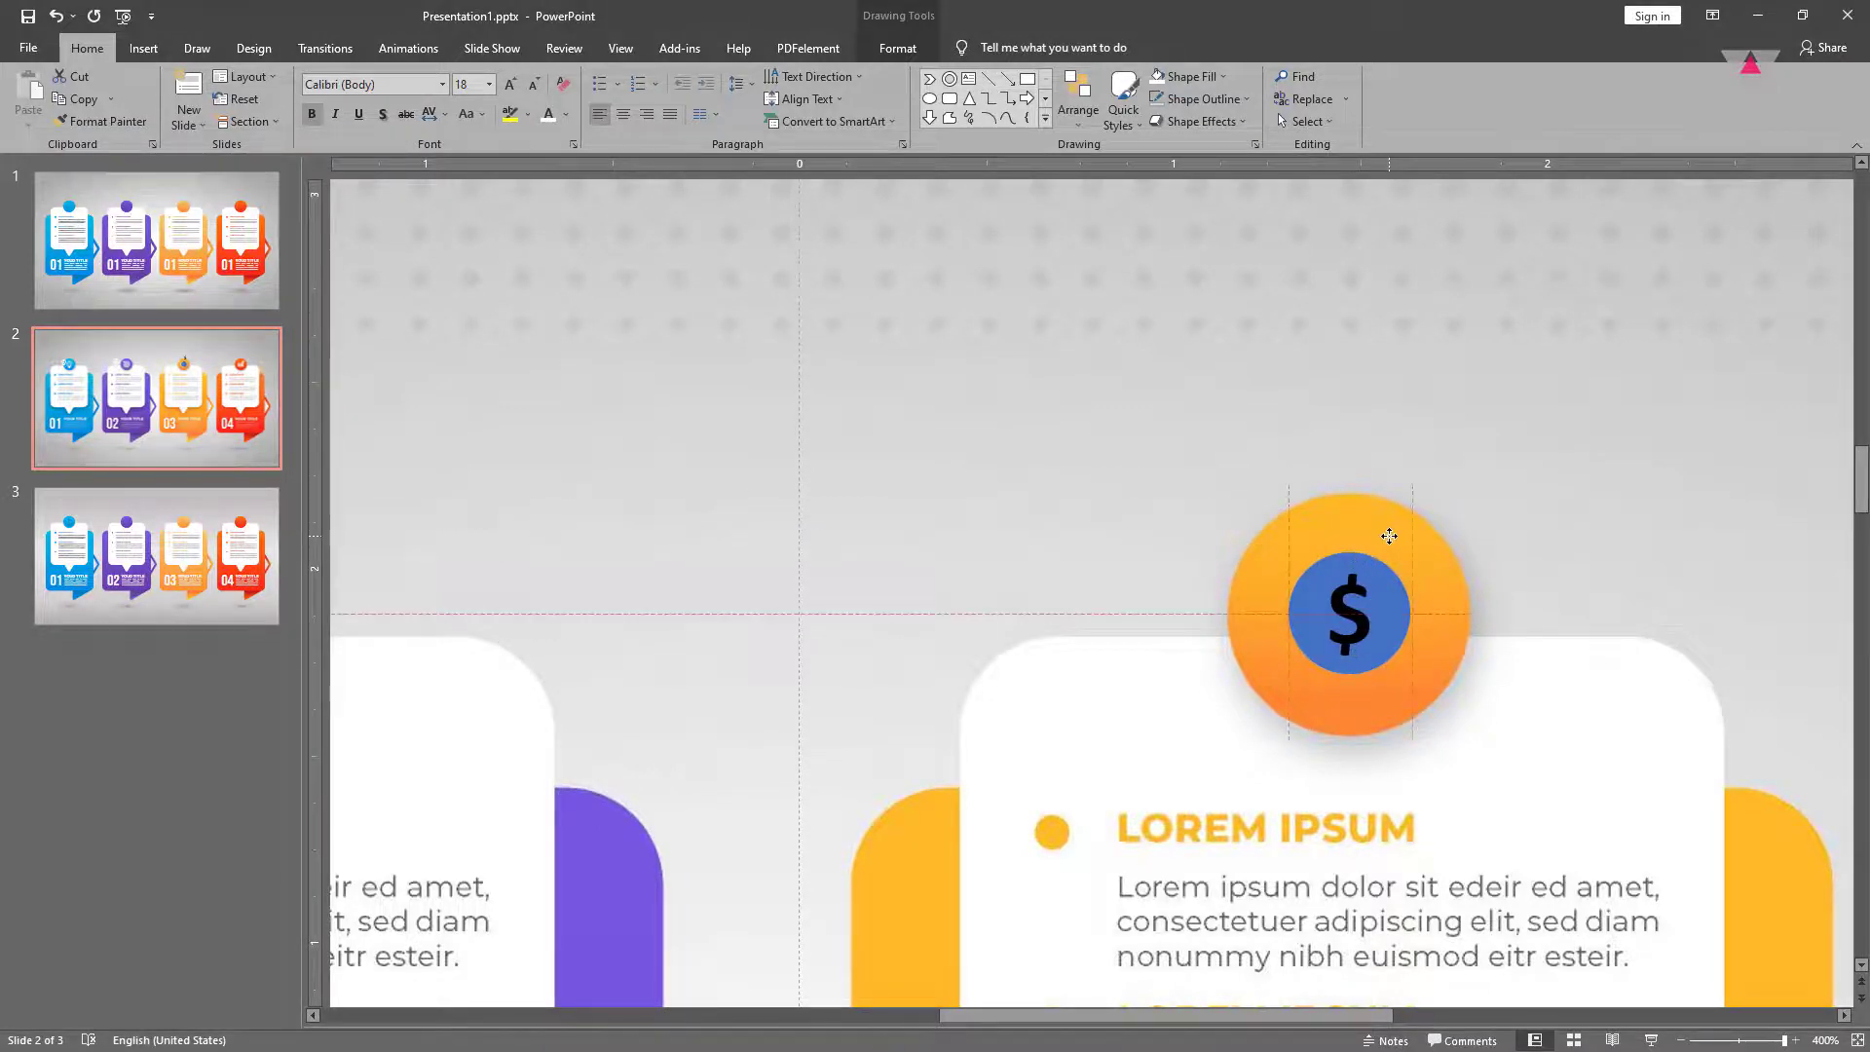
Merge the blue circle and the dollar sign with Combine so that the sign is cut out of the circle.
scroll(1387, 577, "down", 5, "ctrl")
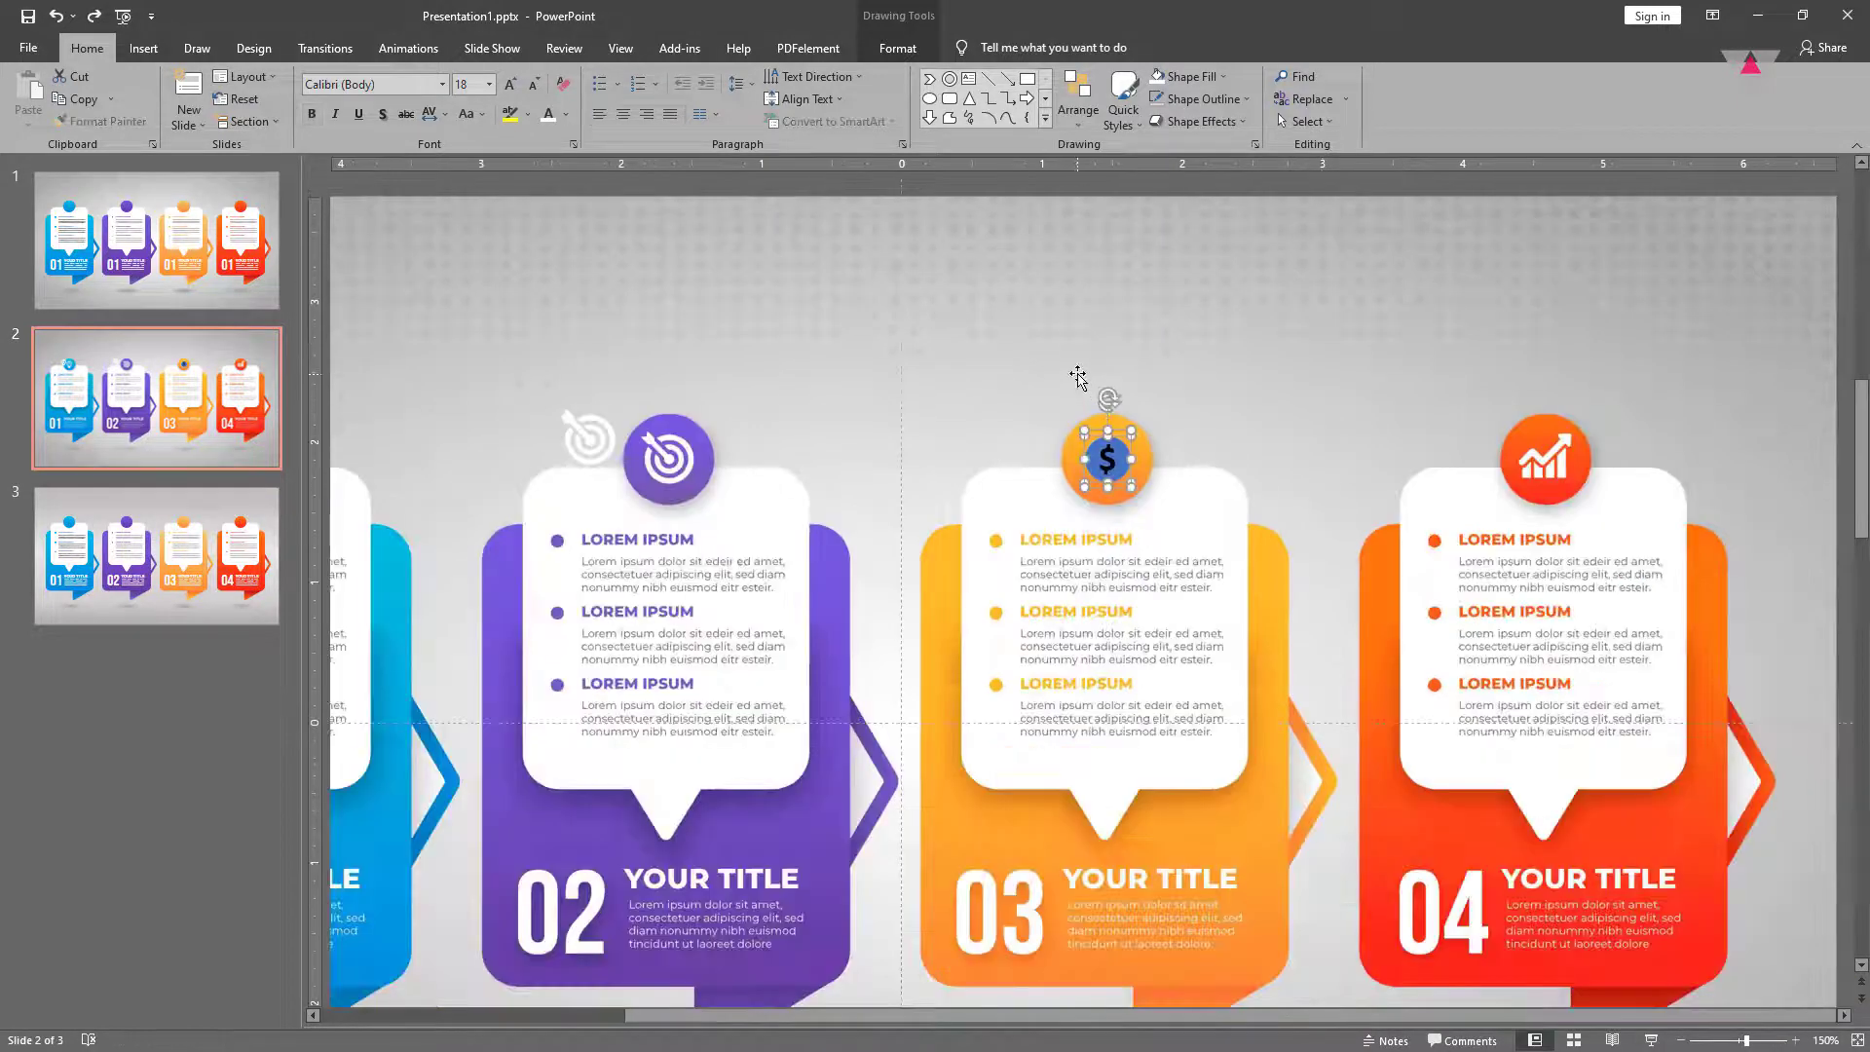
left_click(1060, 199)
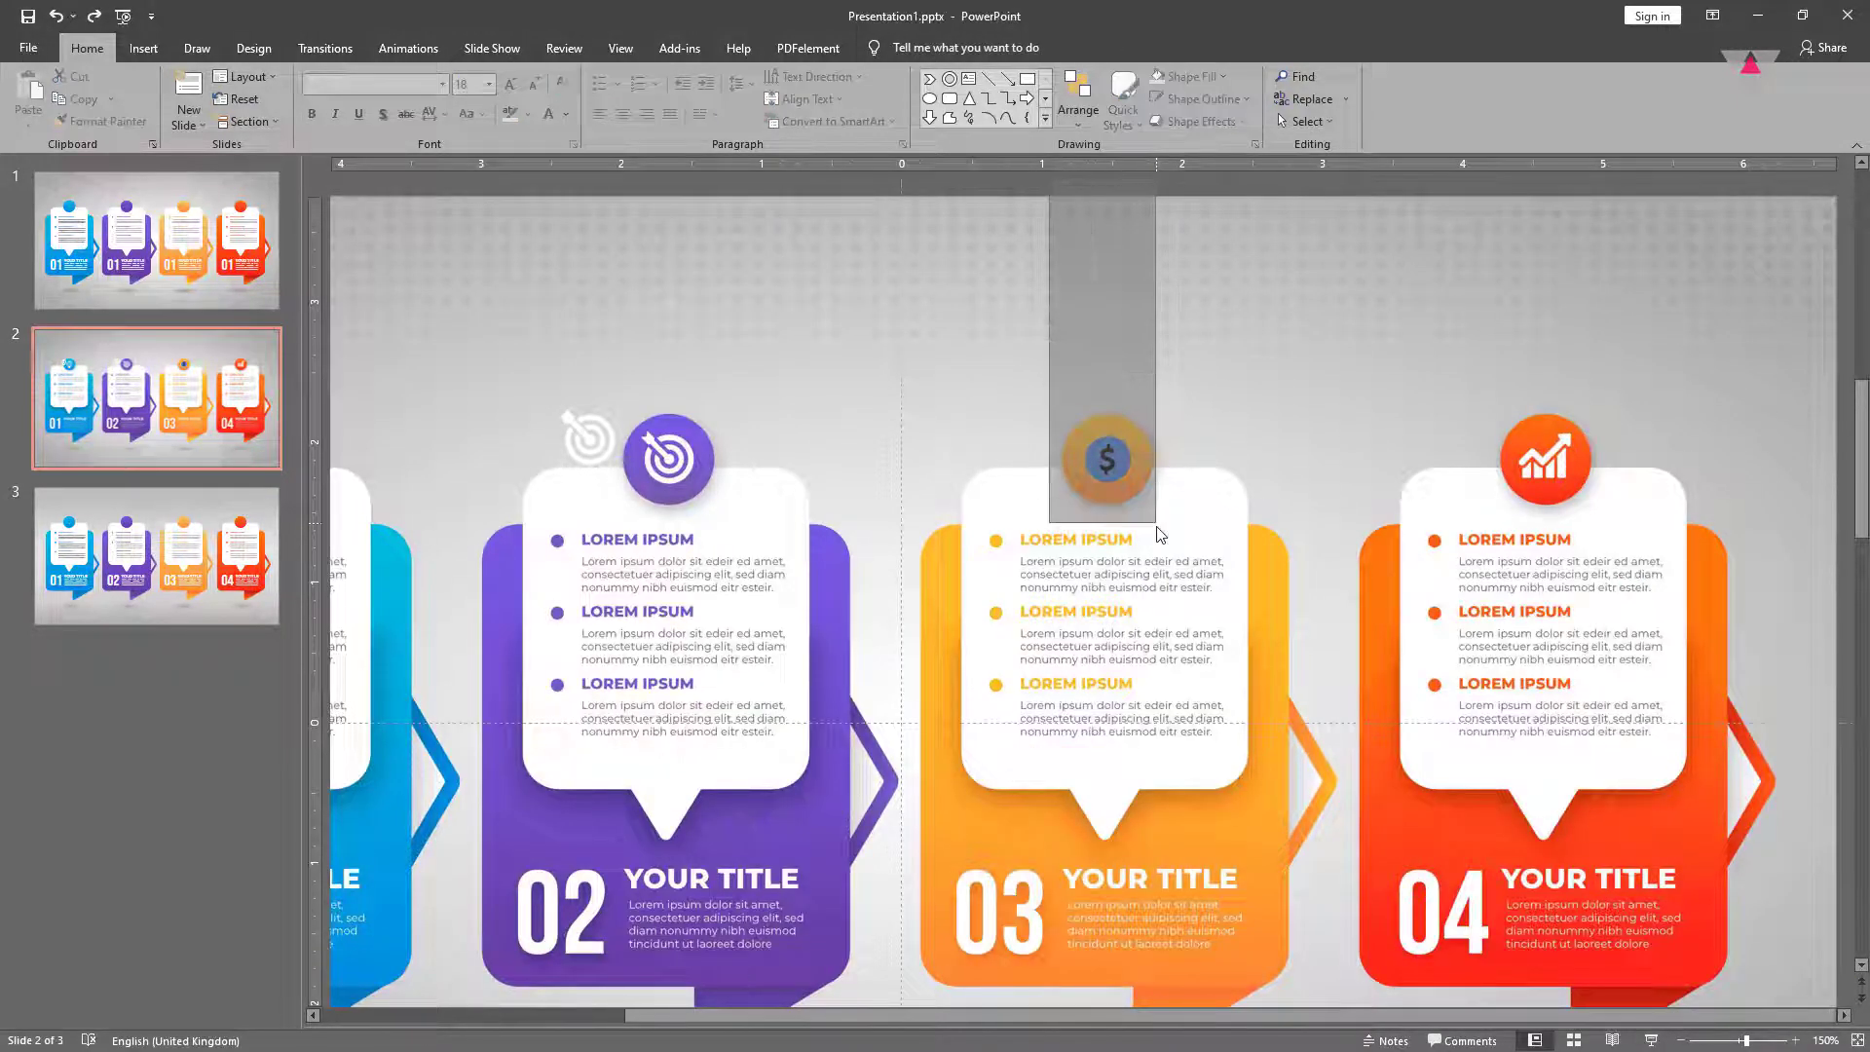
left_click(1110, 487)
left_click(896, 45)
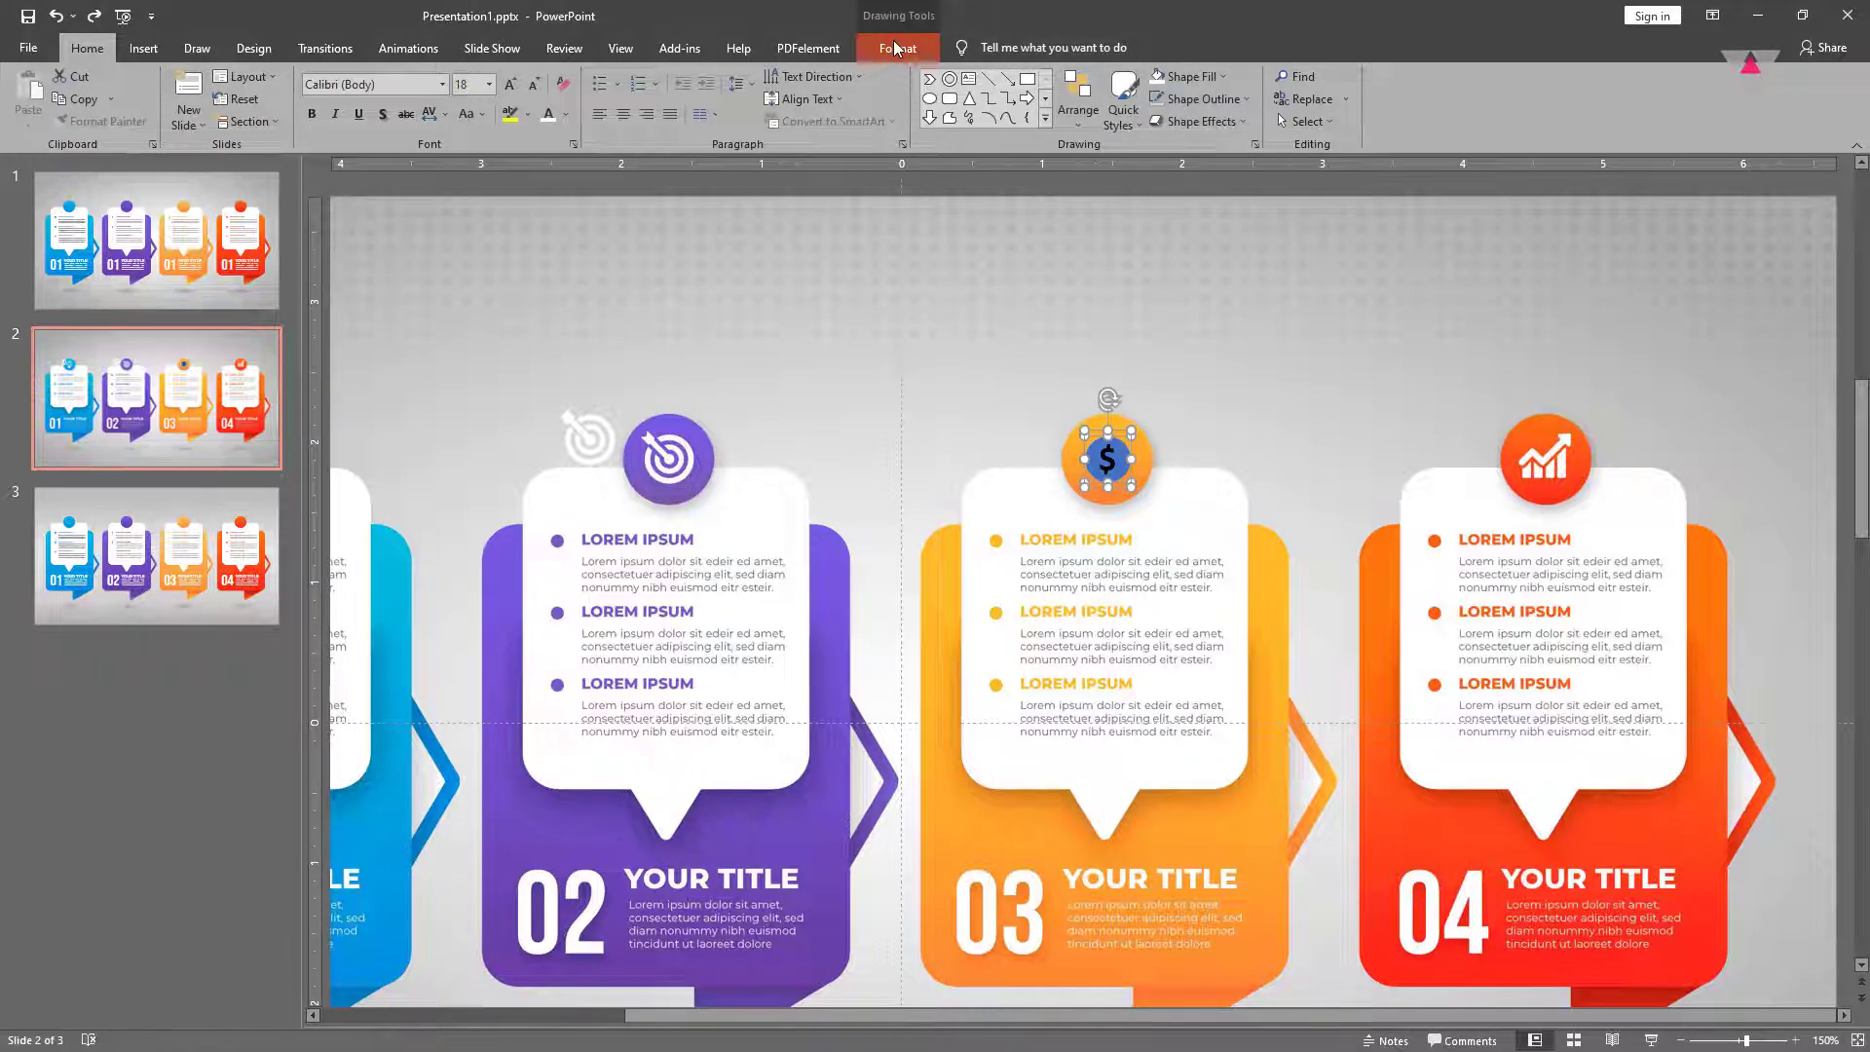
left_click(220, 124)
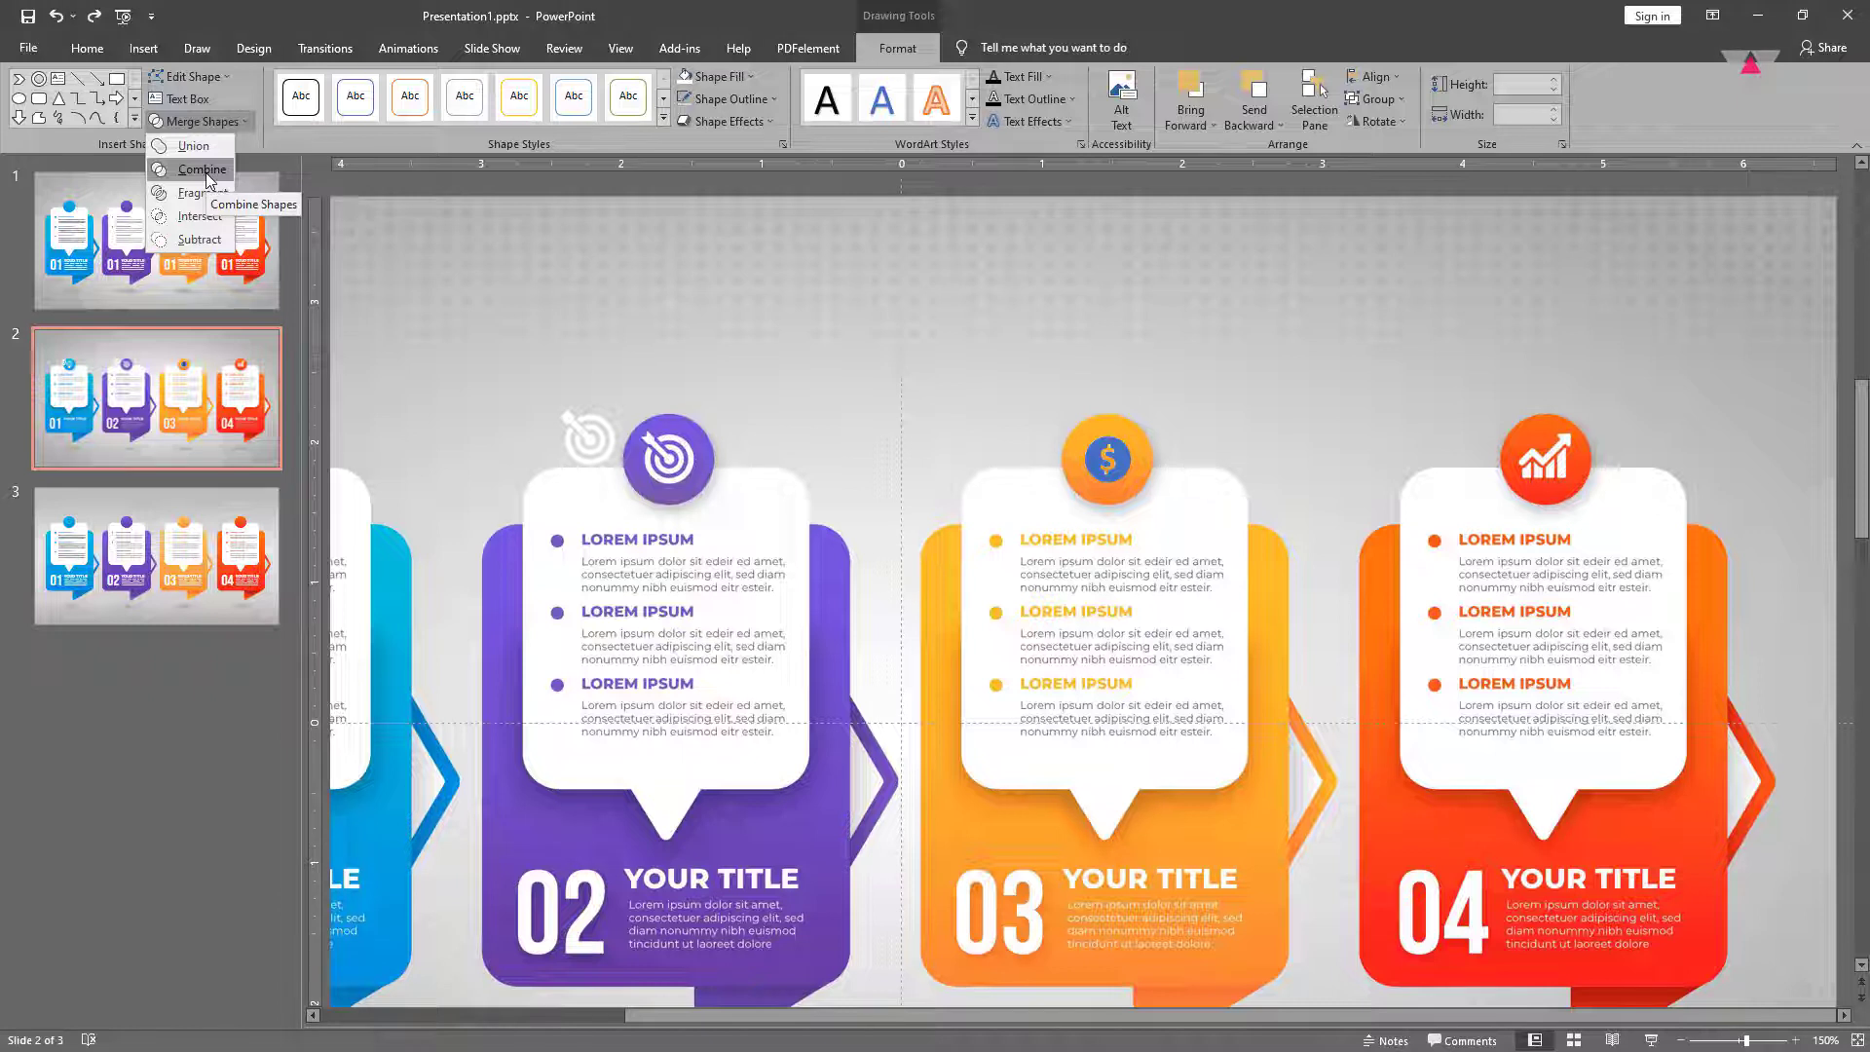
left_click(202, 170)
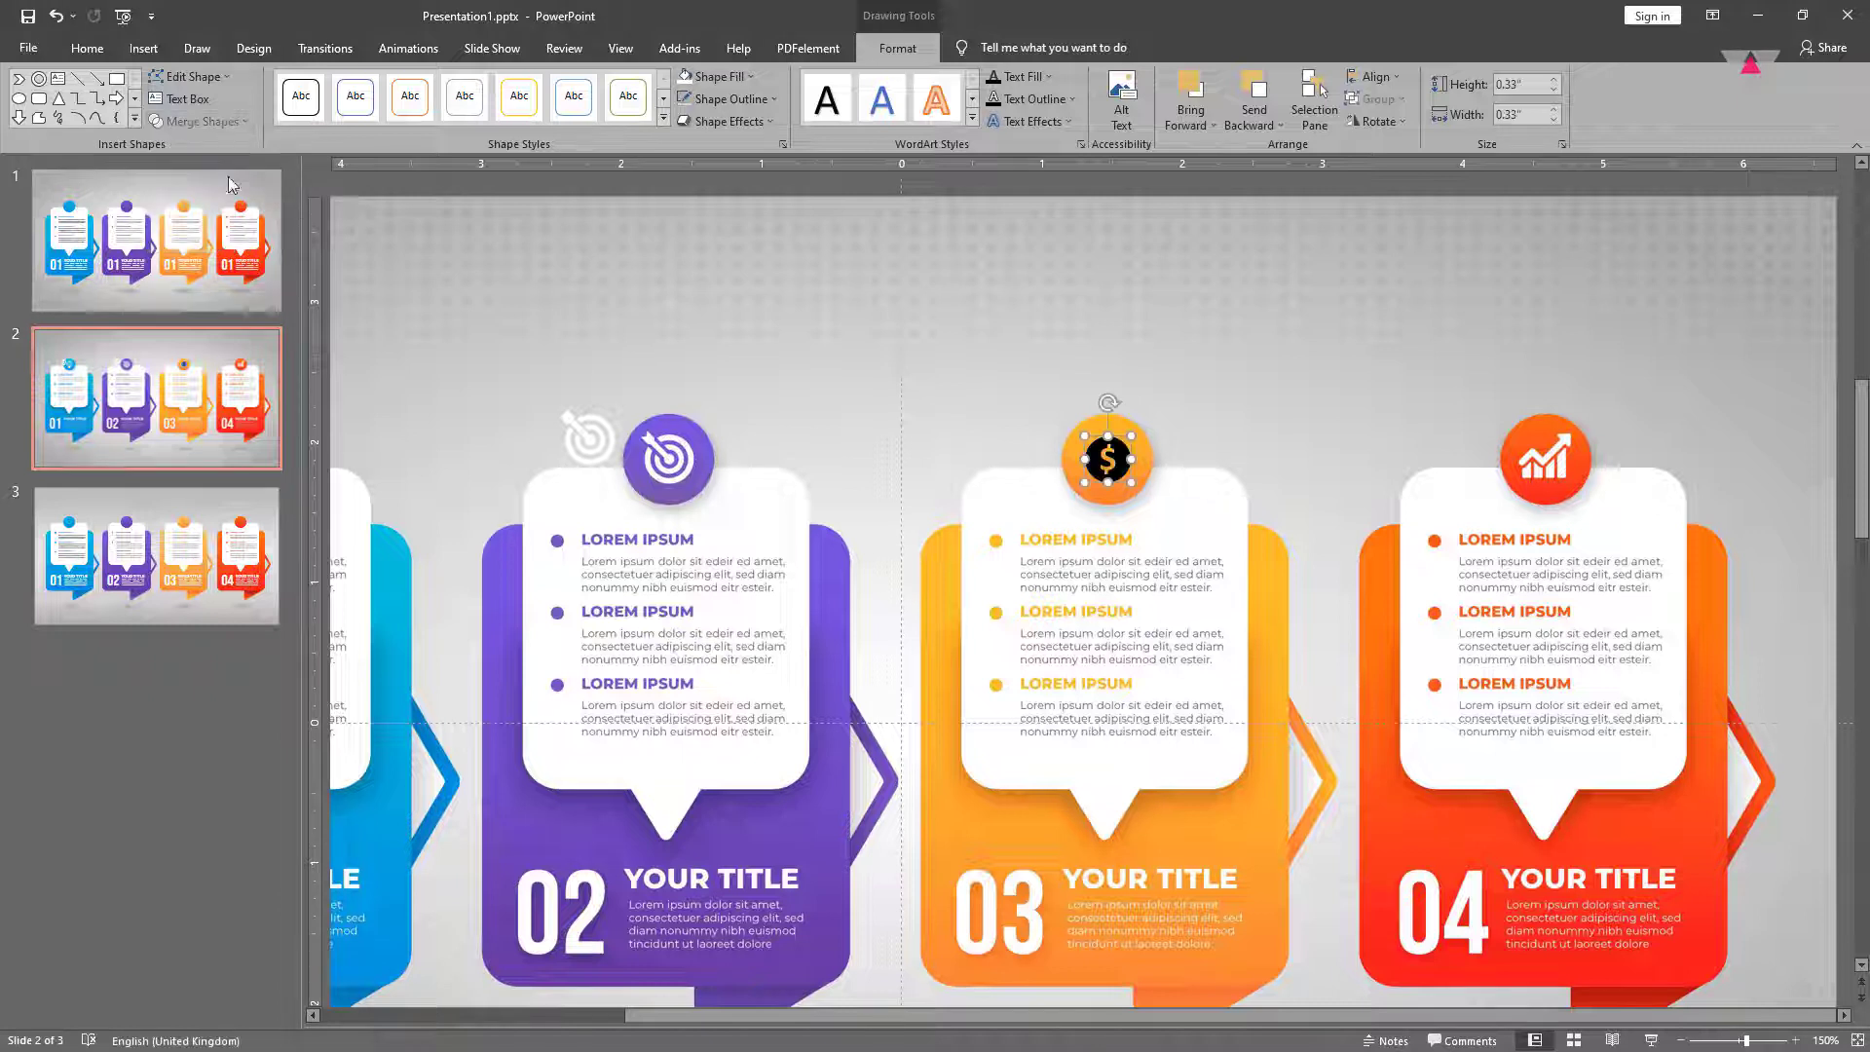
Fill the merged dollar coin with white and move it off the reference icon, above and beside the orange badge.
left_click(719, 78)
left_click(684, 118)
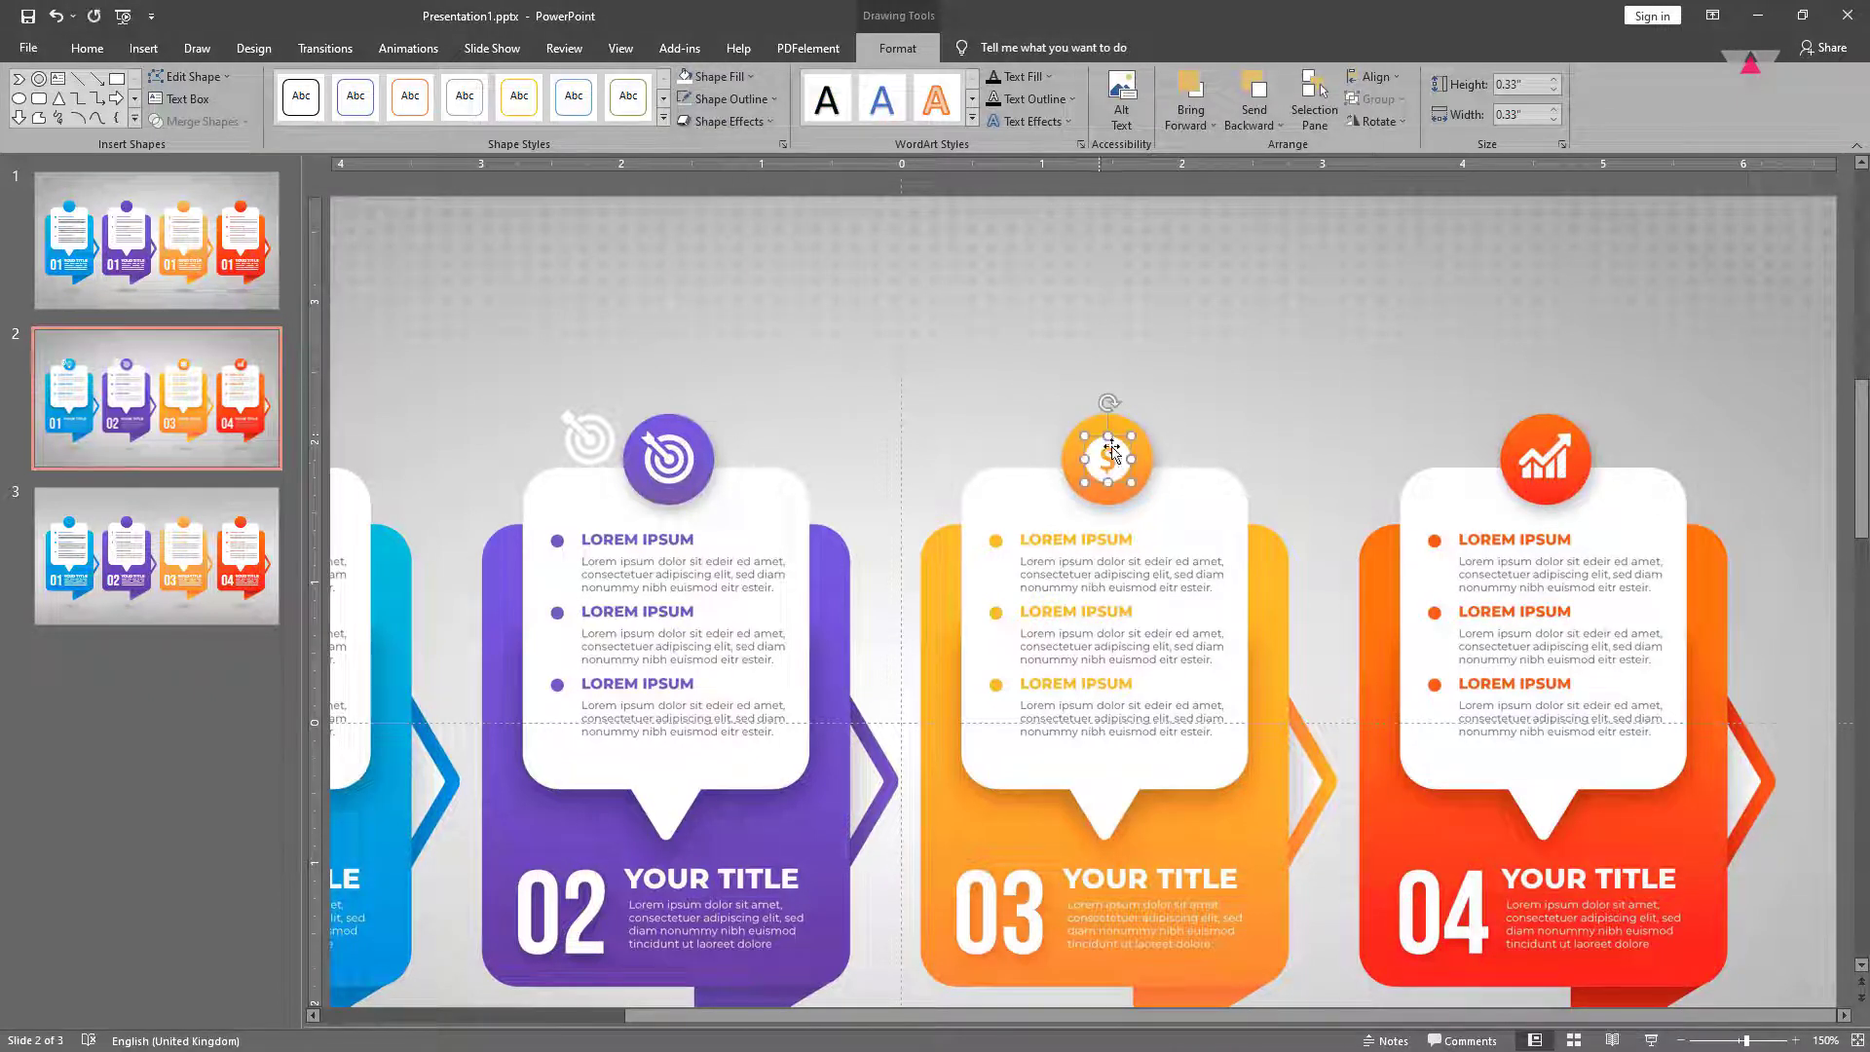
left_click_drag(1113, 461, 1060, 405)
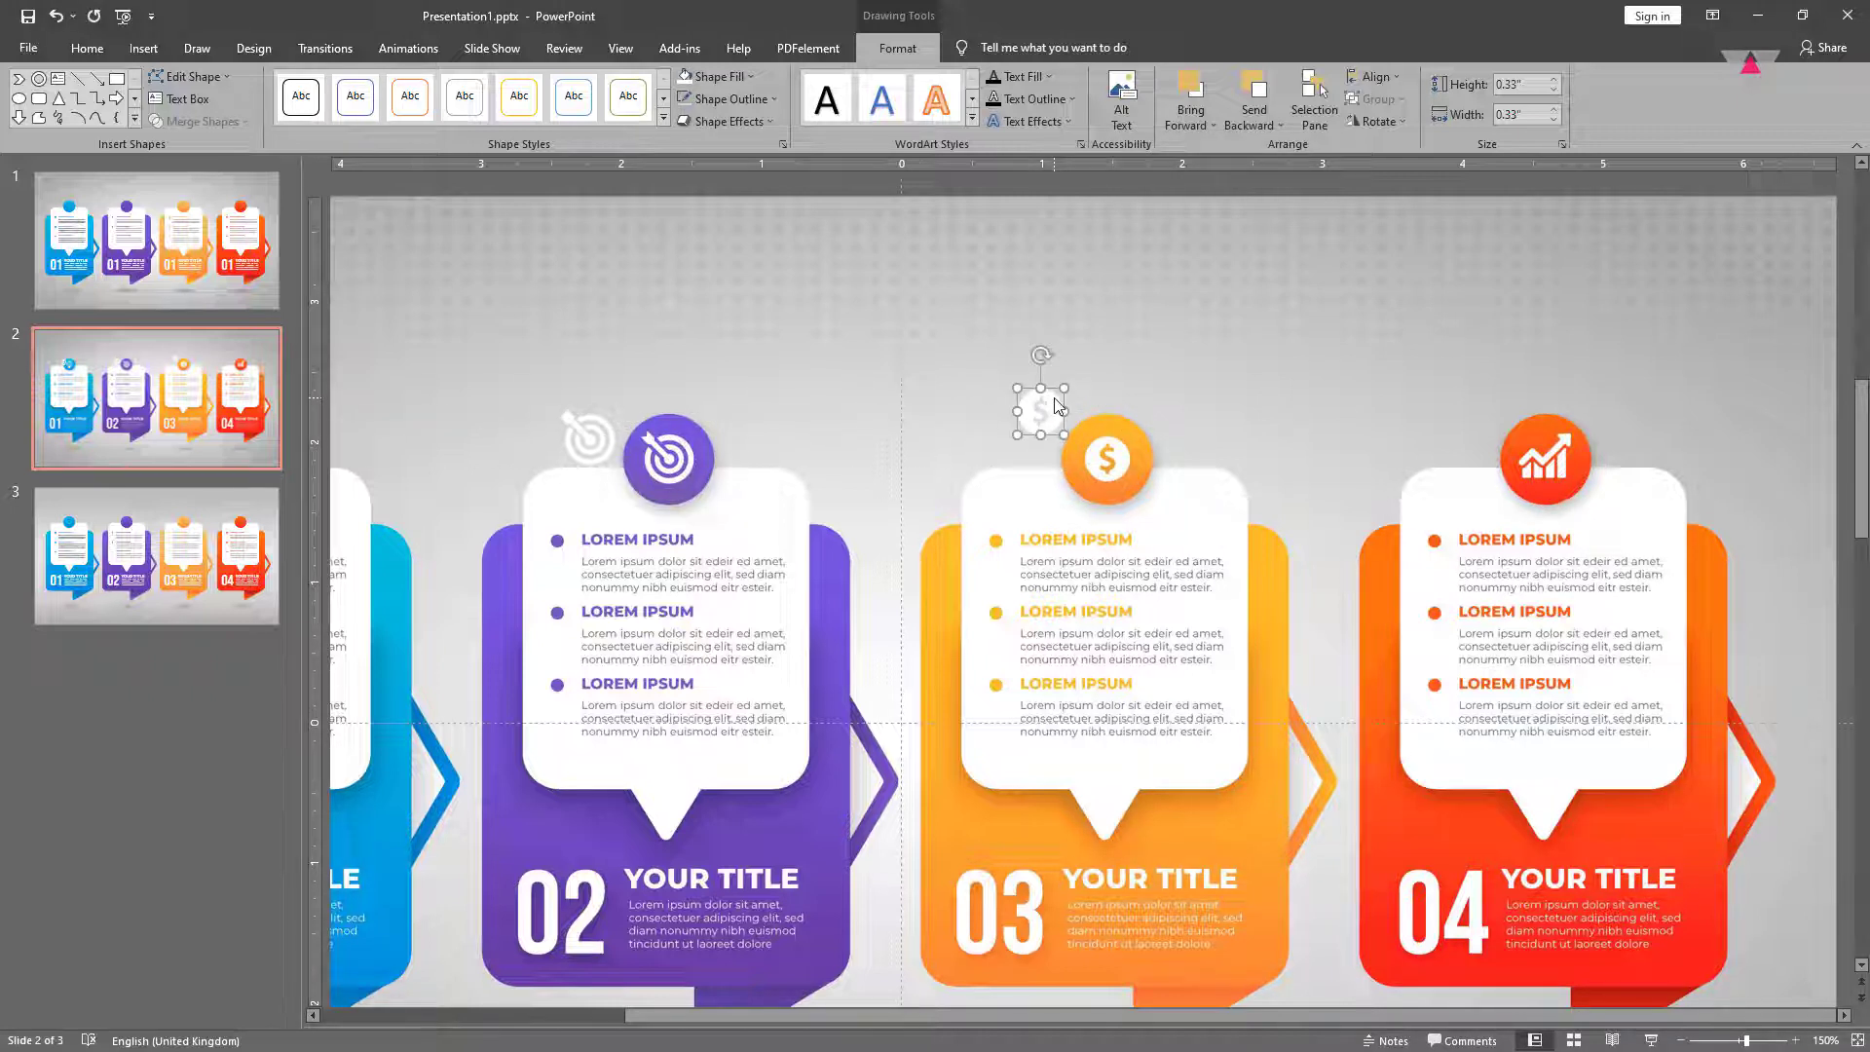